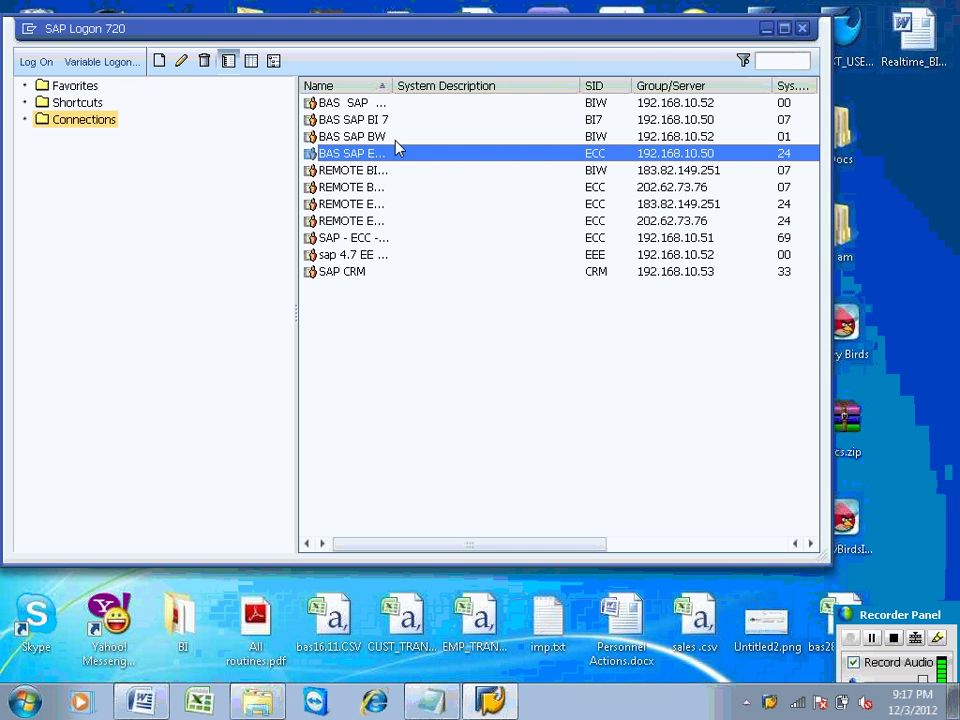
Step: Pick the BAS SAP BW entry in SAP Logon's Connections list and launch it
click(366, 258)
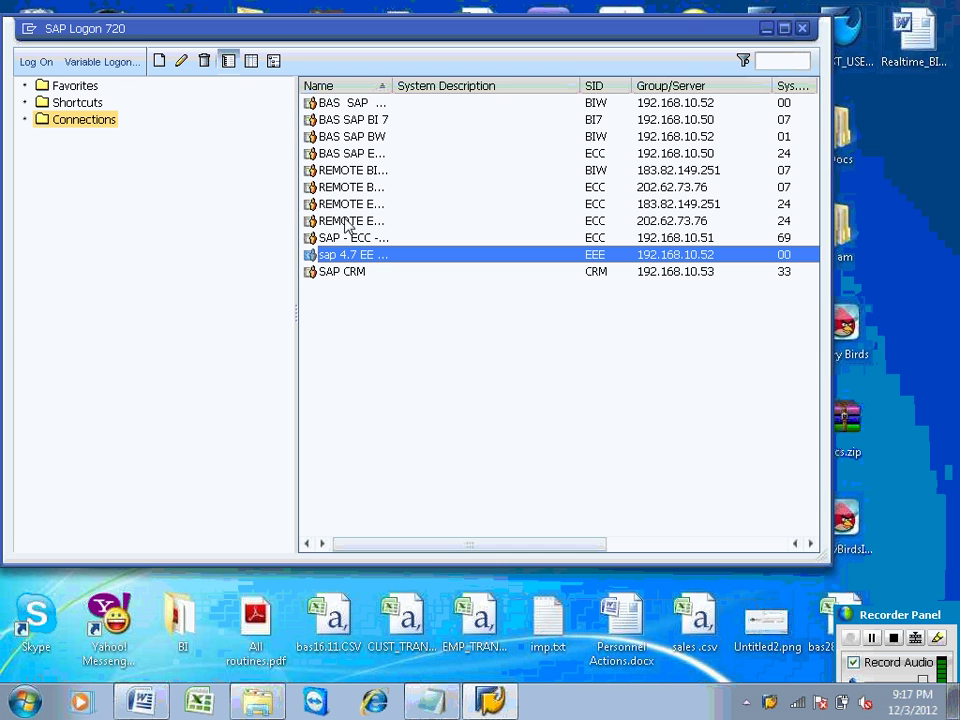
click(386, 143)
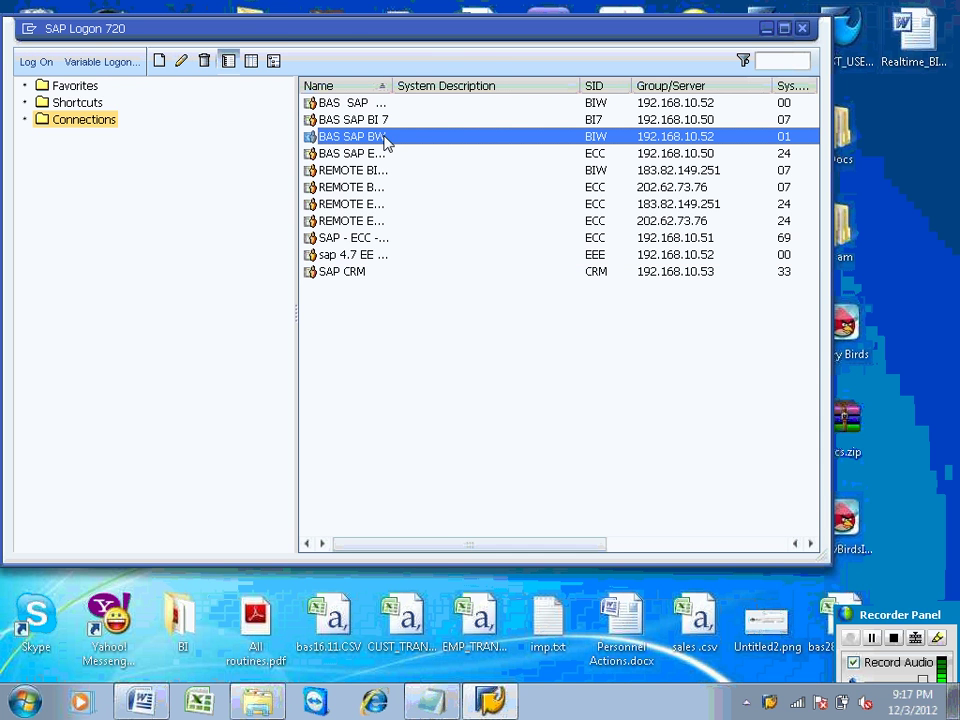
double_click(386, 143)
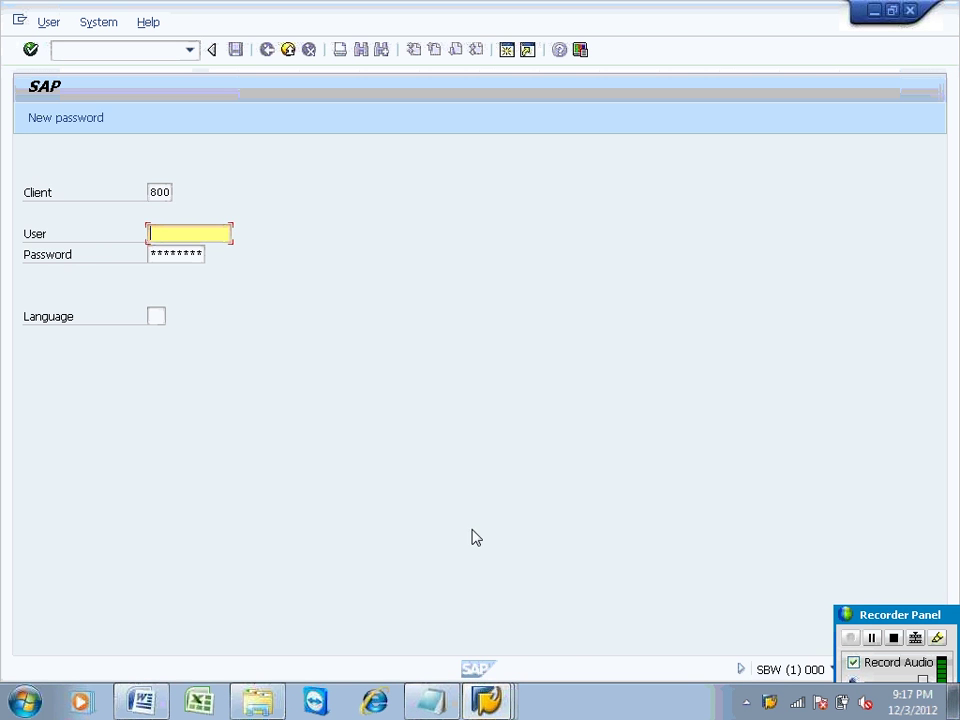
Step: Switch to the R3S logon window and log on to client 800 with the user name and password
click(487, 700)
click(462, 628)
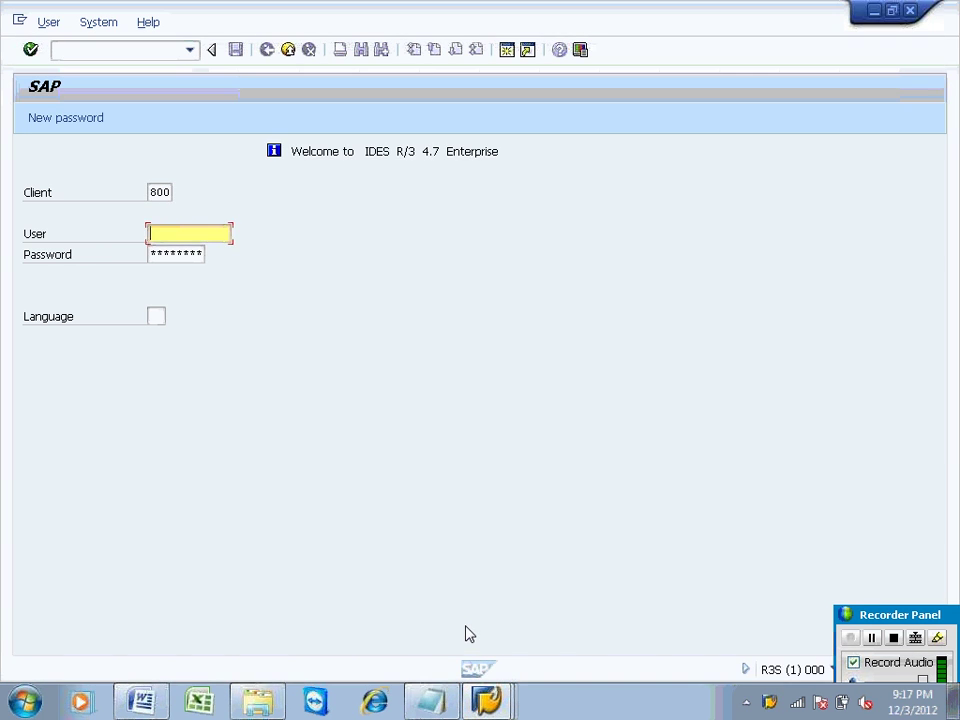
text(sapuser)
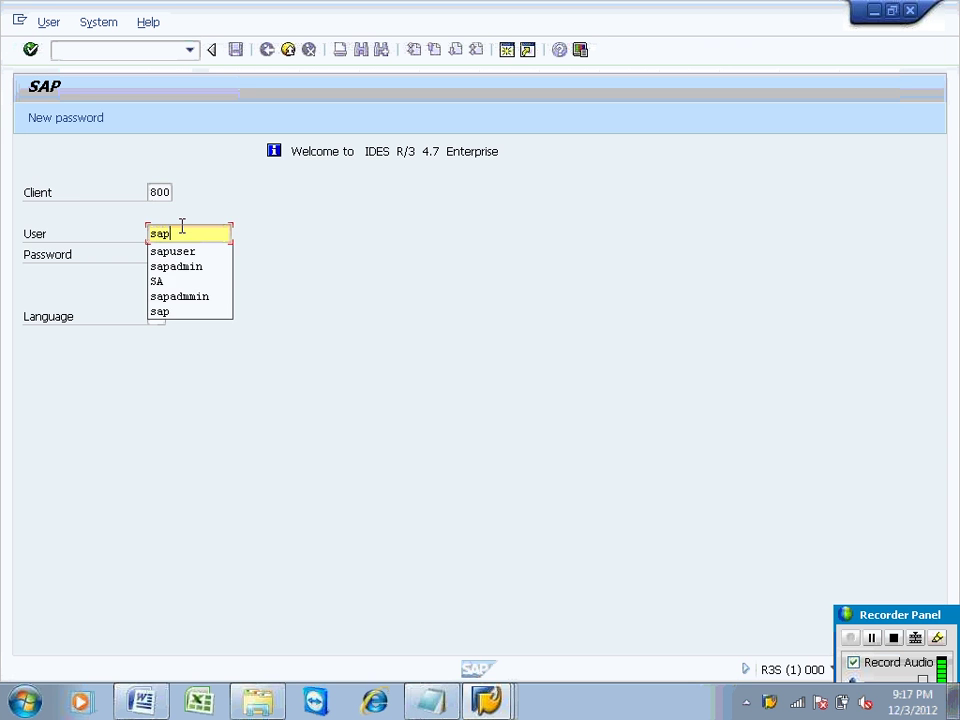
key(Tab)
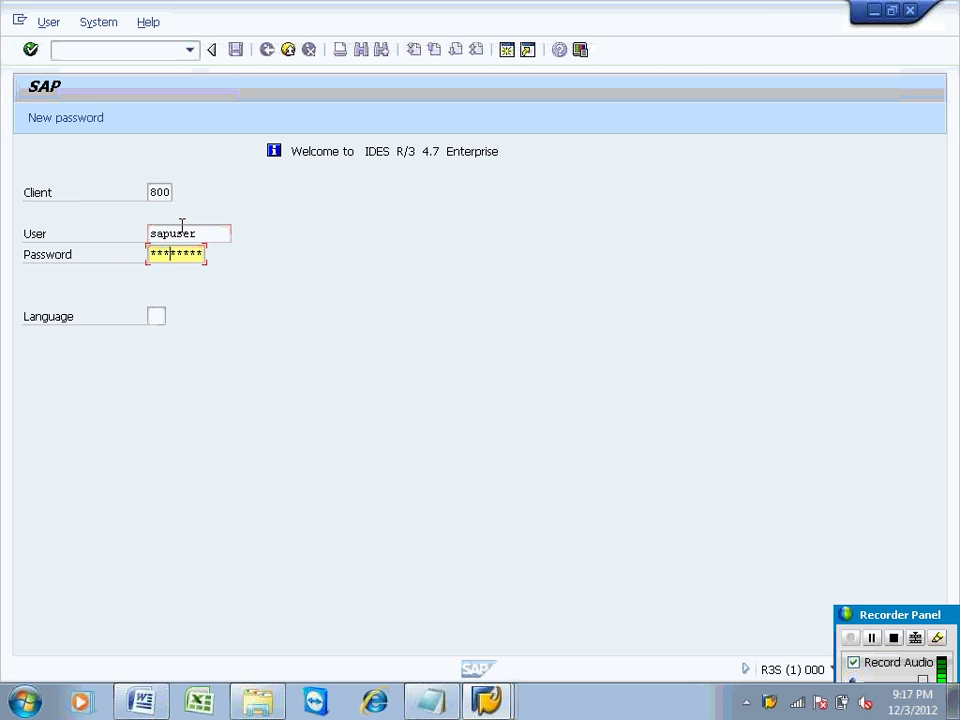
key(Return)
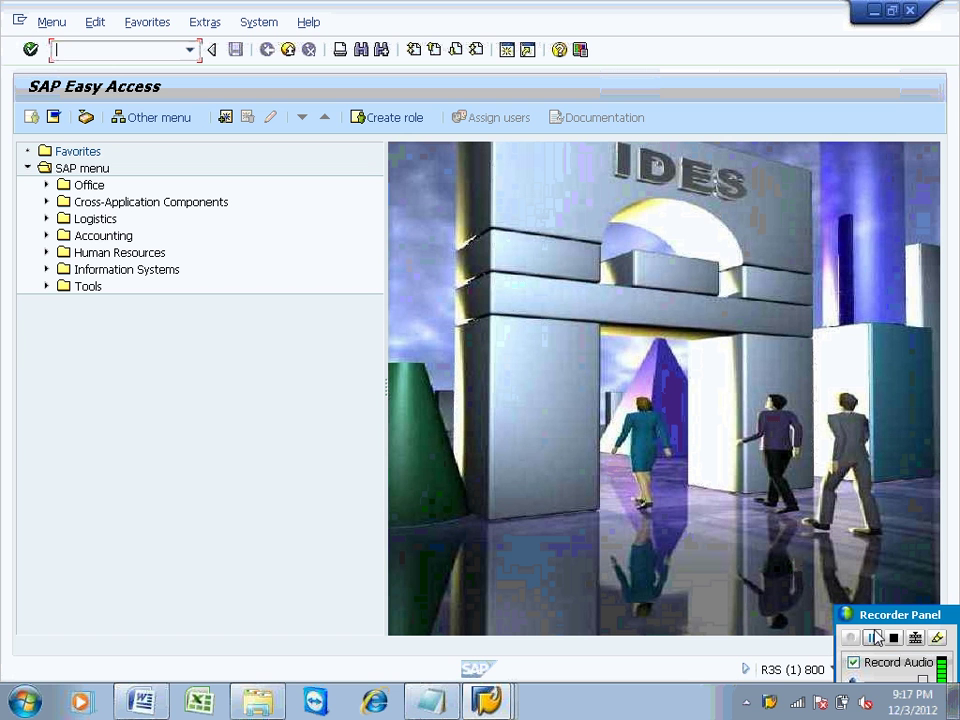
Step: Run transaction /nse11 to reach the ABAP Dictionary initial screen
text(/nse11)
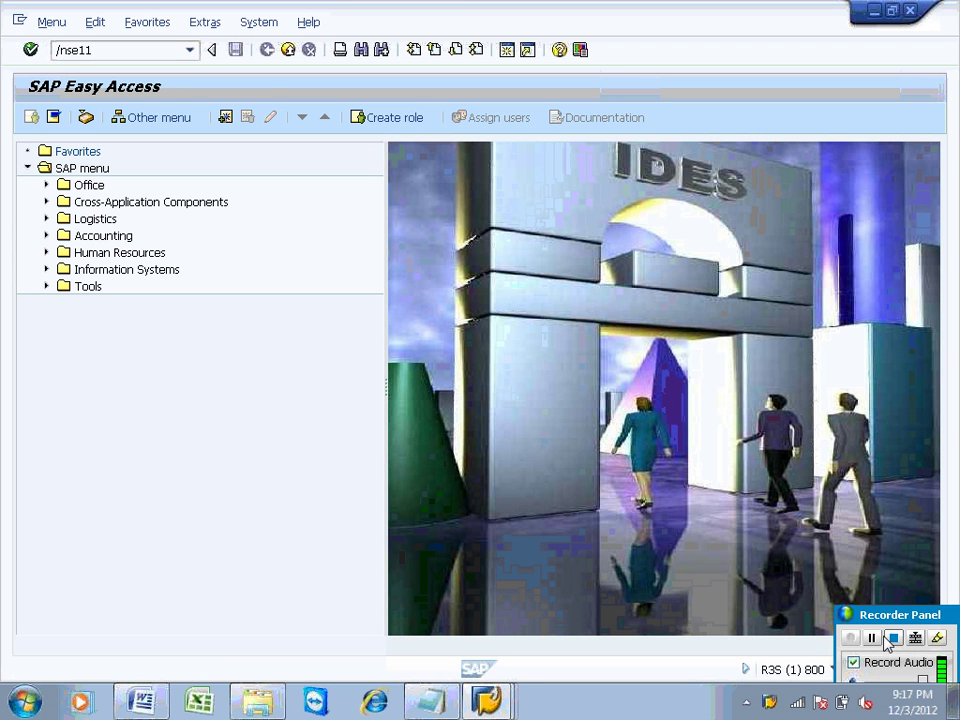
key(Return)
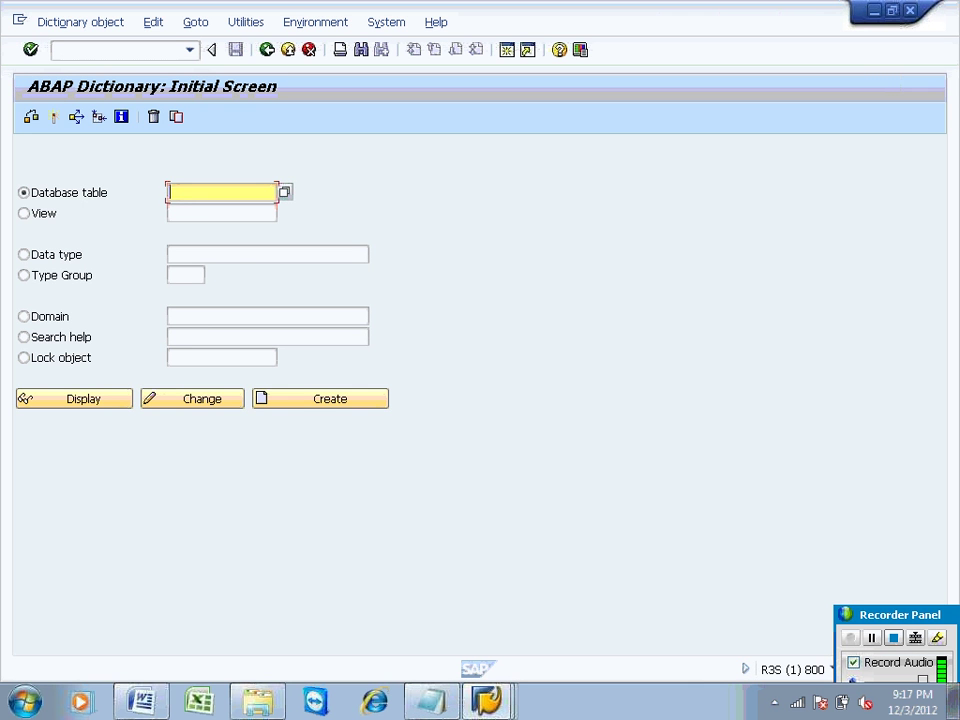
Step: Enter ZEMP_TEXT as the database table name and create it
text(Z)
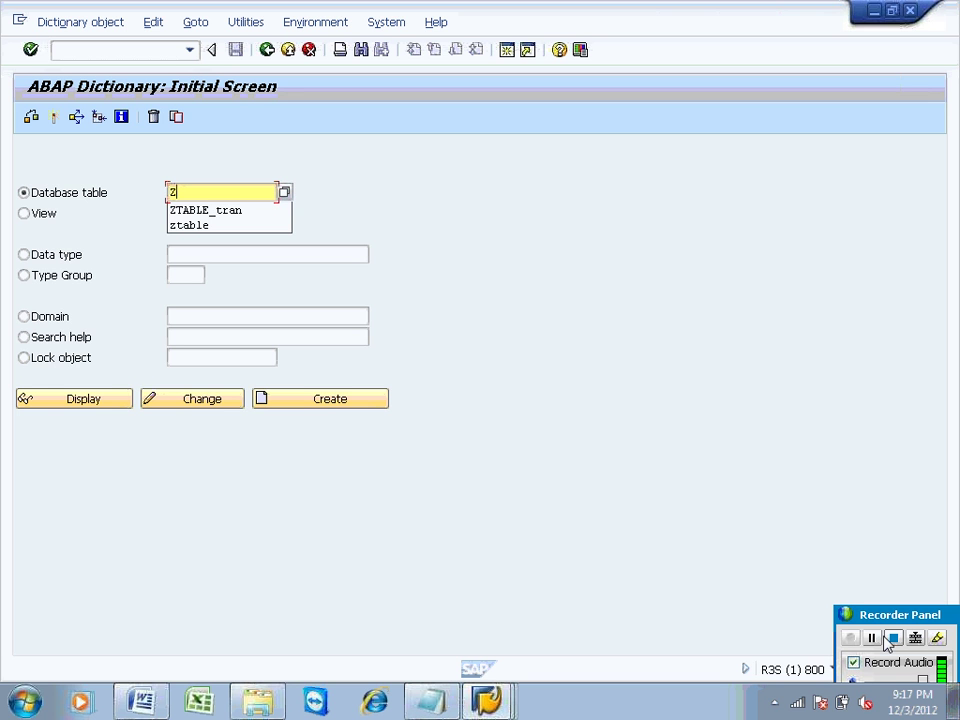
text(EMP)
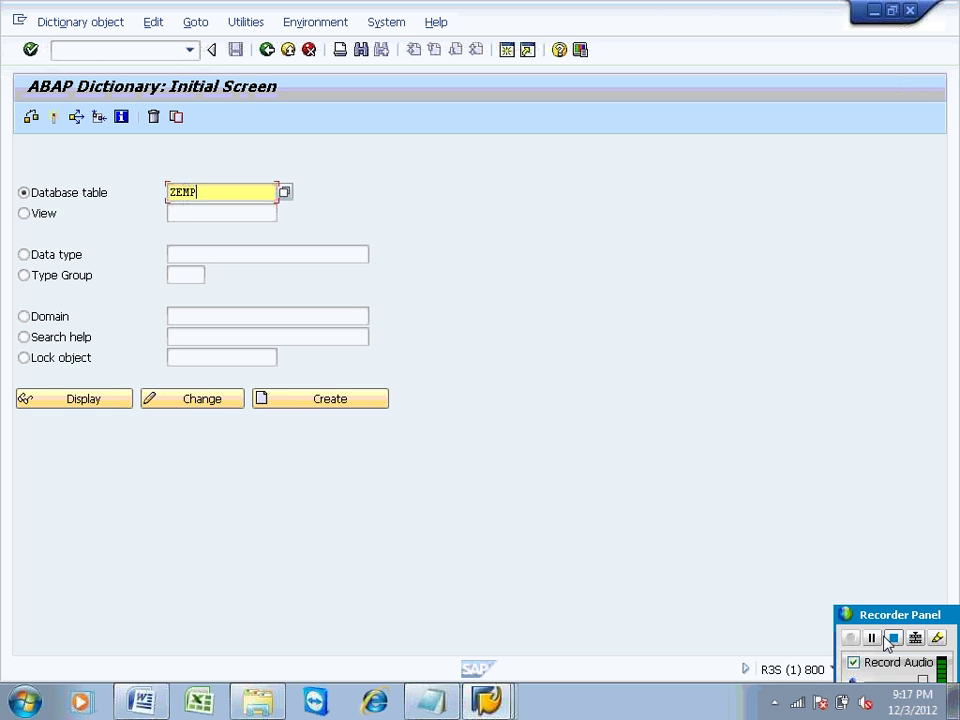
text(_TEXT)
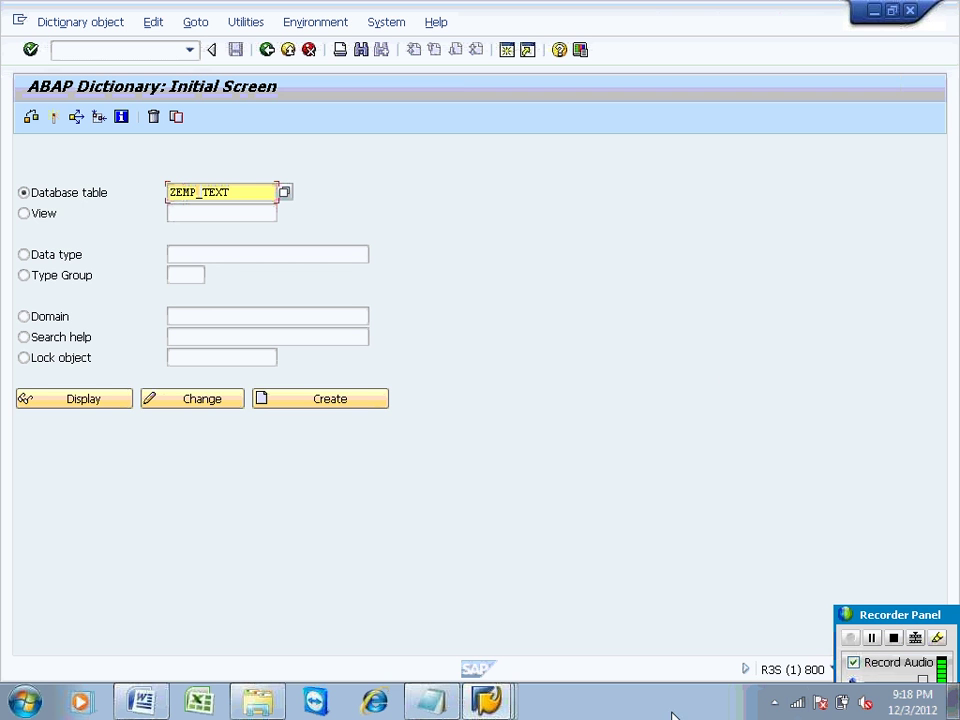
click(348, 400)
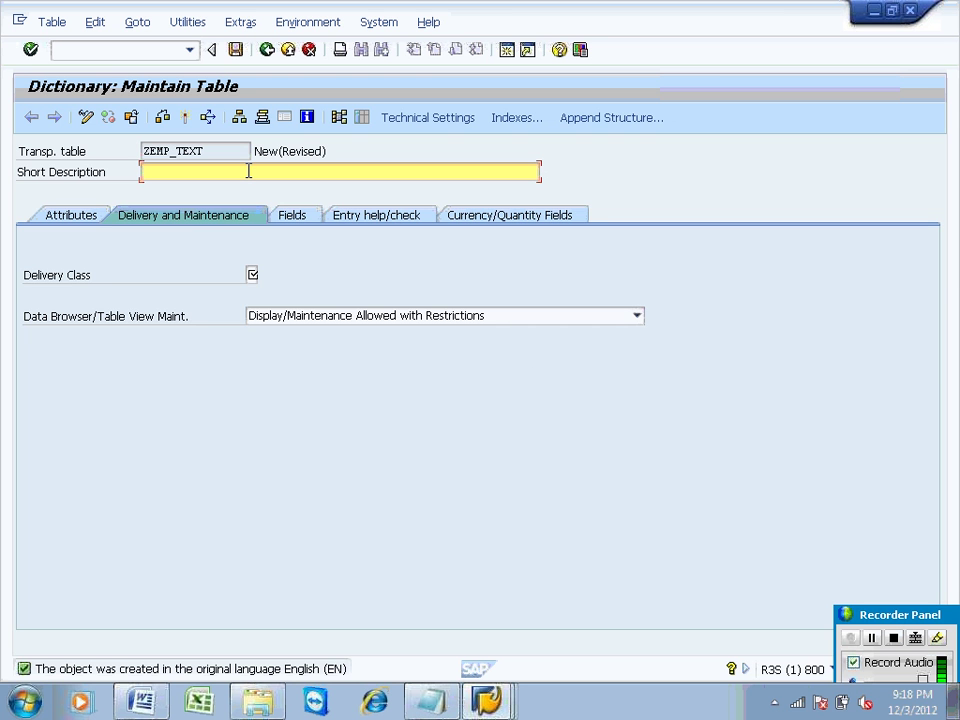
Step: Give ZEMP_TEXT the short description 'Employee text table'
text(Employee text)
key(BackSpace)
key(BackSpace)
text(xt)
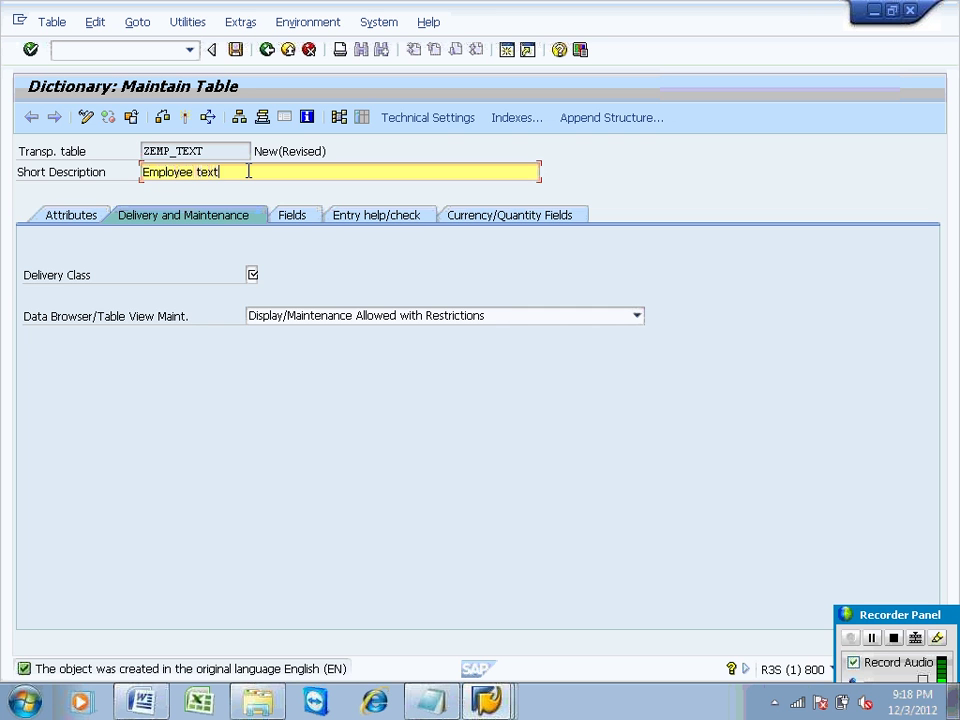
text( table)
Step: Set delivery class C with Display/Maintenance Allowed, then request the technical settings
click(253, 275)
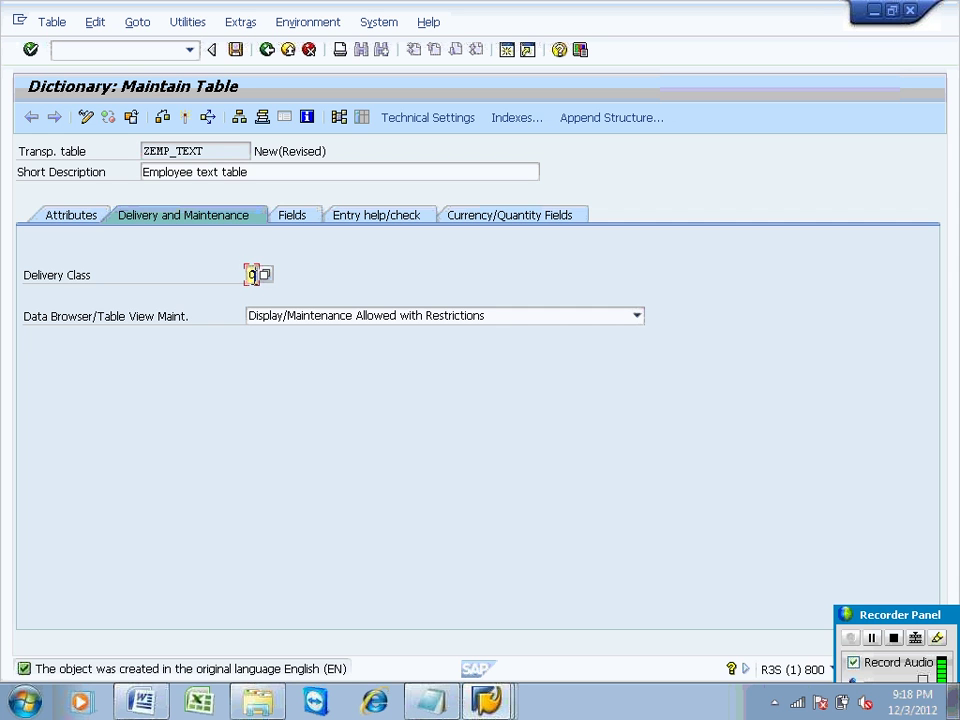
text(C)
click(321, 322)
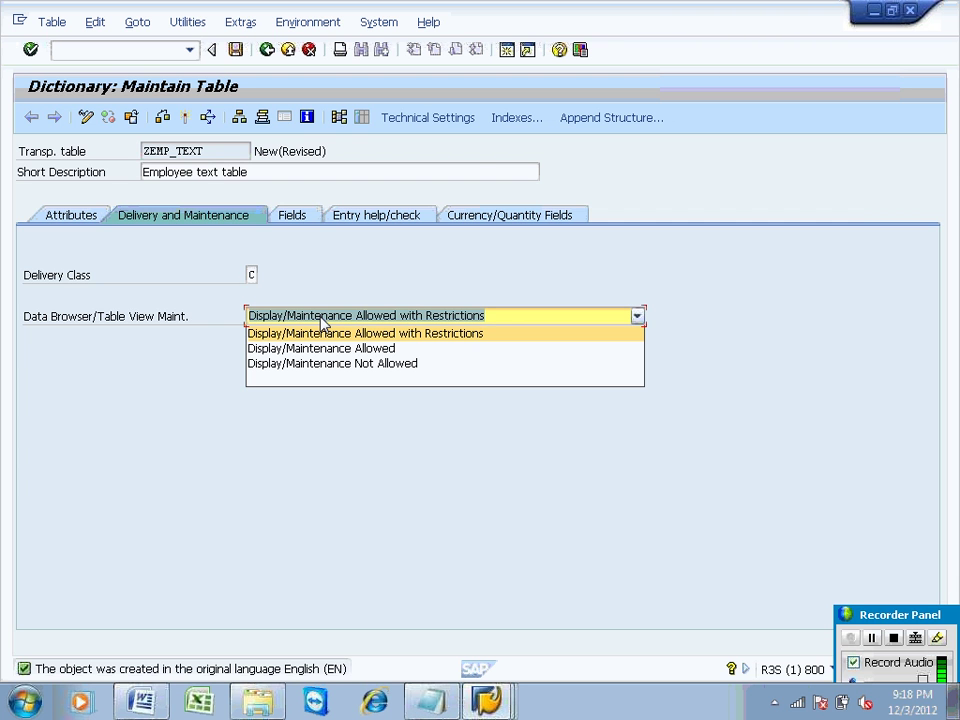
click(326, 348)
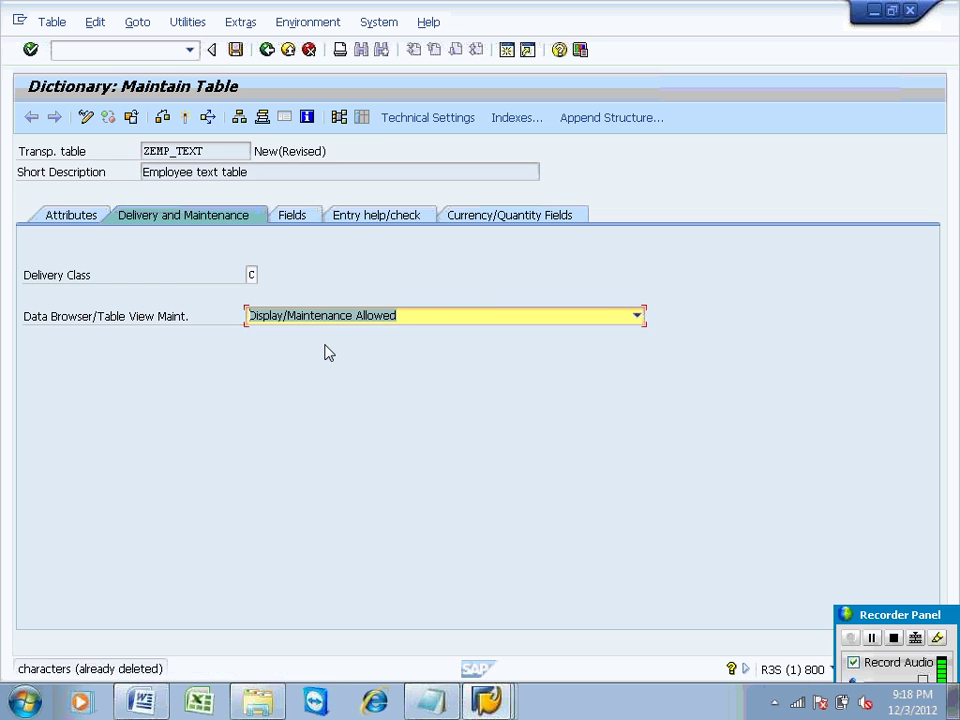
click(635, 318)
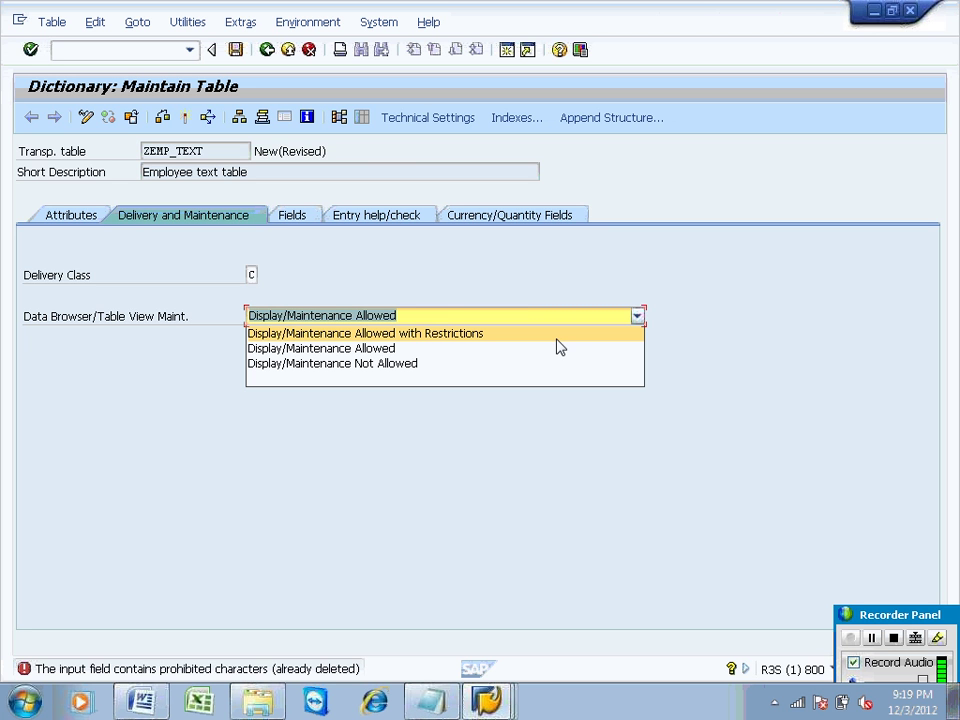
click(540, 350)
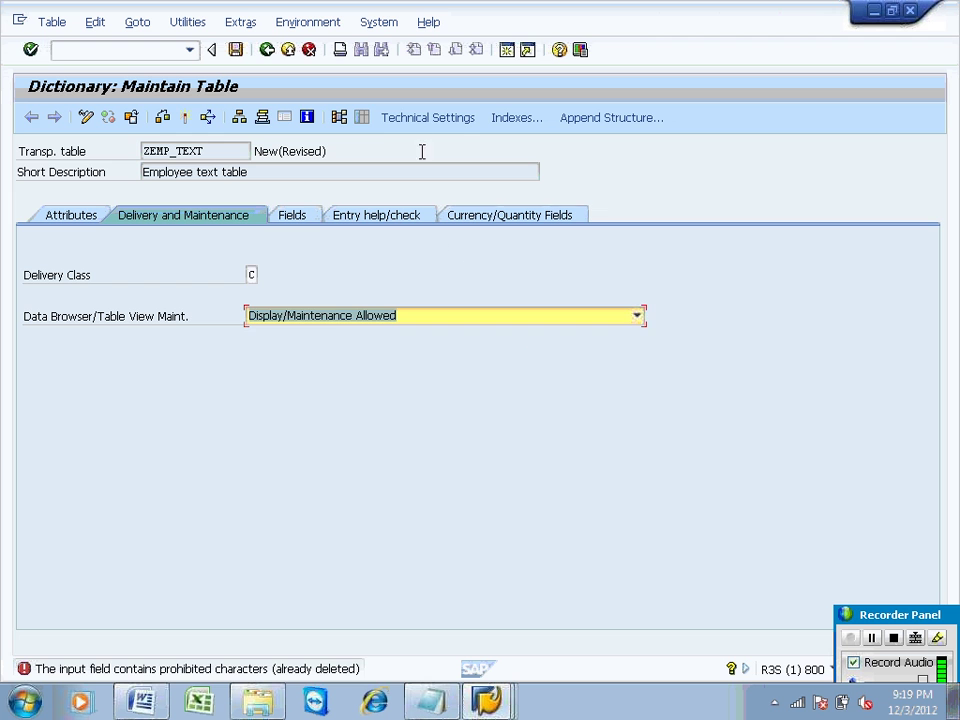
click(418, 120)
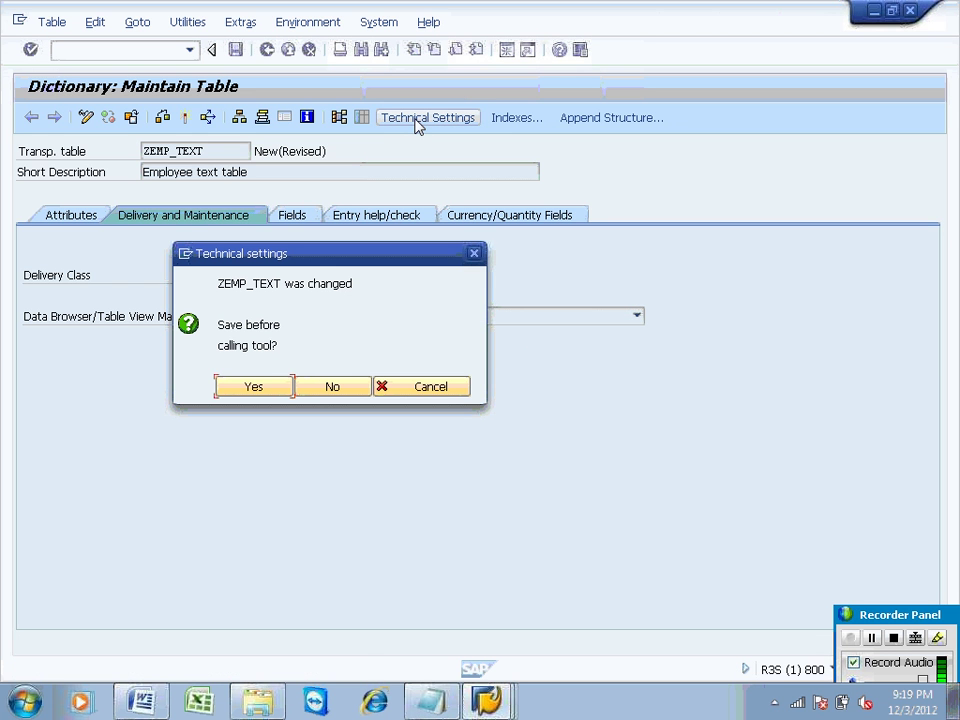
Step: Agree to save ZEMP_TEXT before calling the technical settings
click(240, 387)
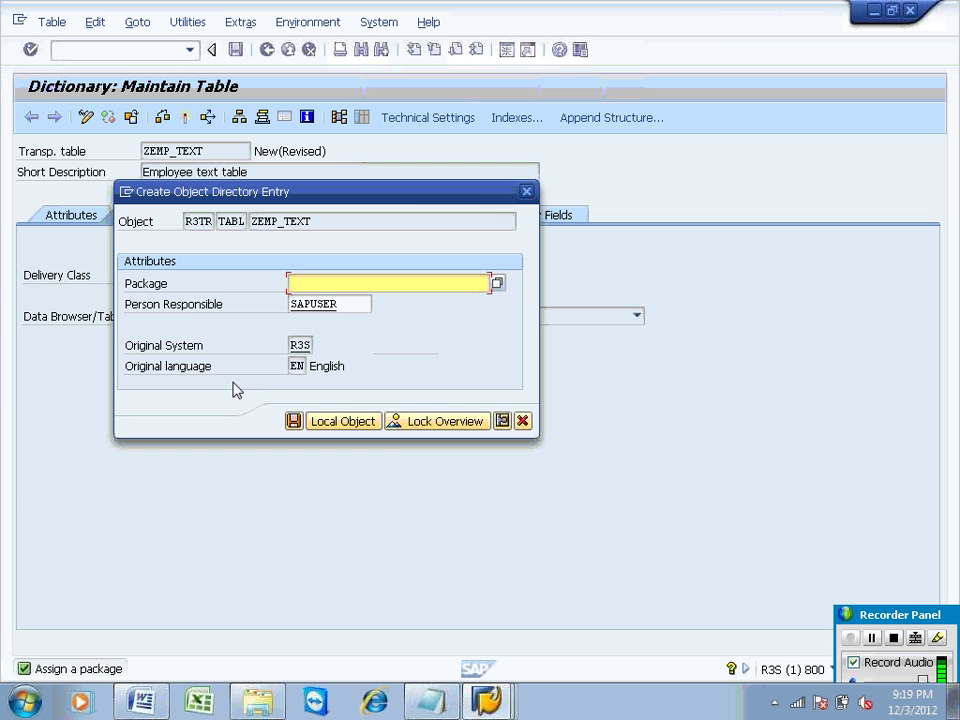
Step: Assign ZEMP_TEXT to package zzst and save the object directory entry
text(zzst)
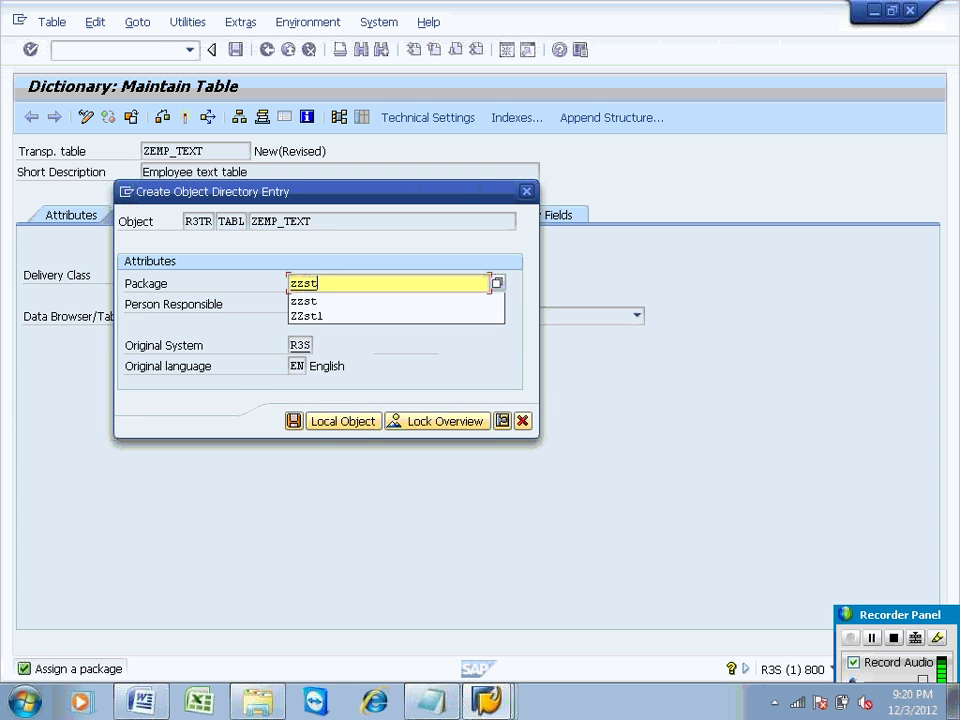
click(292, 420)
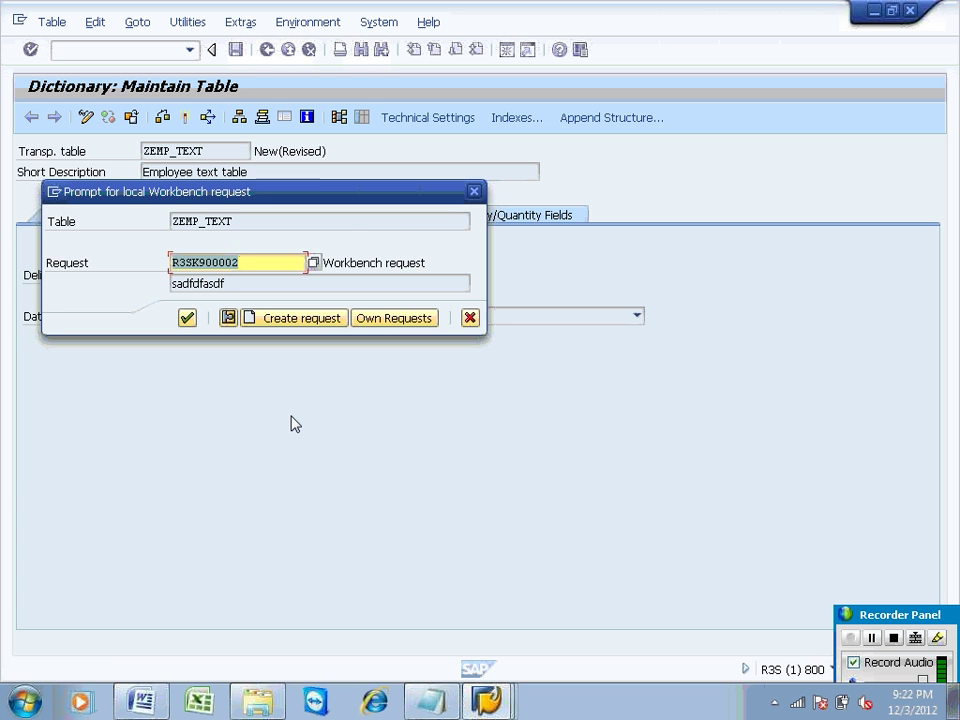
Step: Confirm the prefilled workbench request R3SK900002 to save ZEMP_TEXT
click(190, 320)
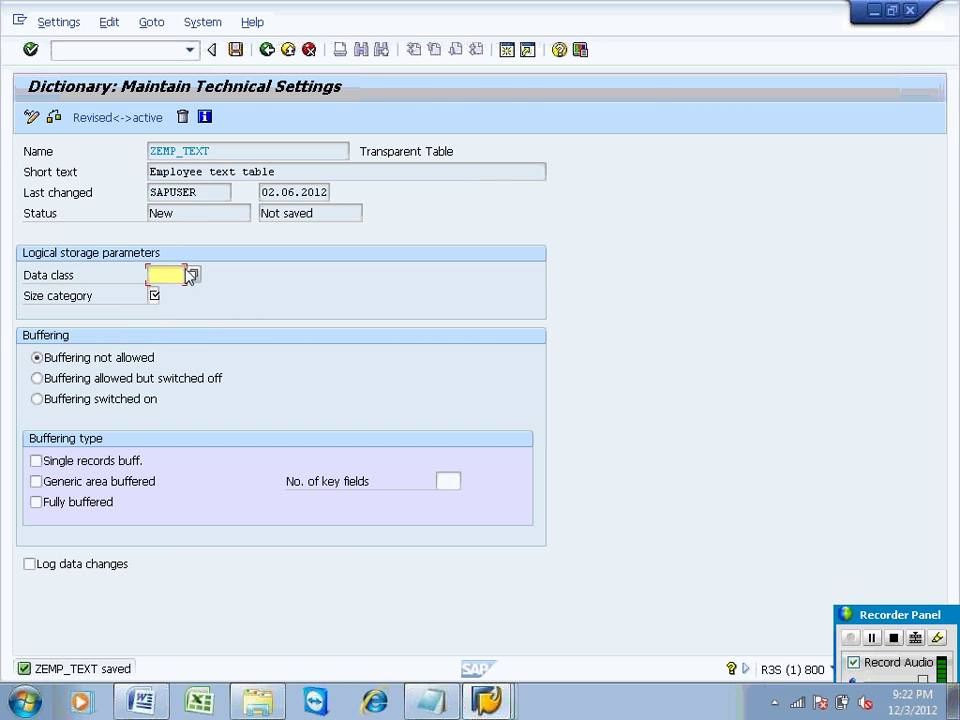
Step: Choose APPL0 (master data) as the data class in the technical settings
click(193, 276)
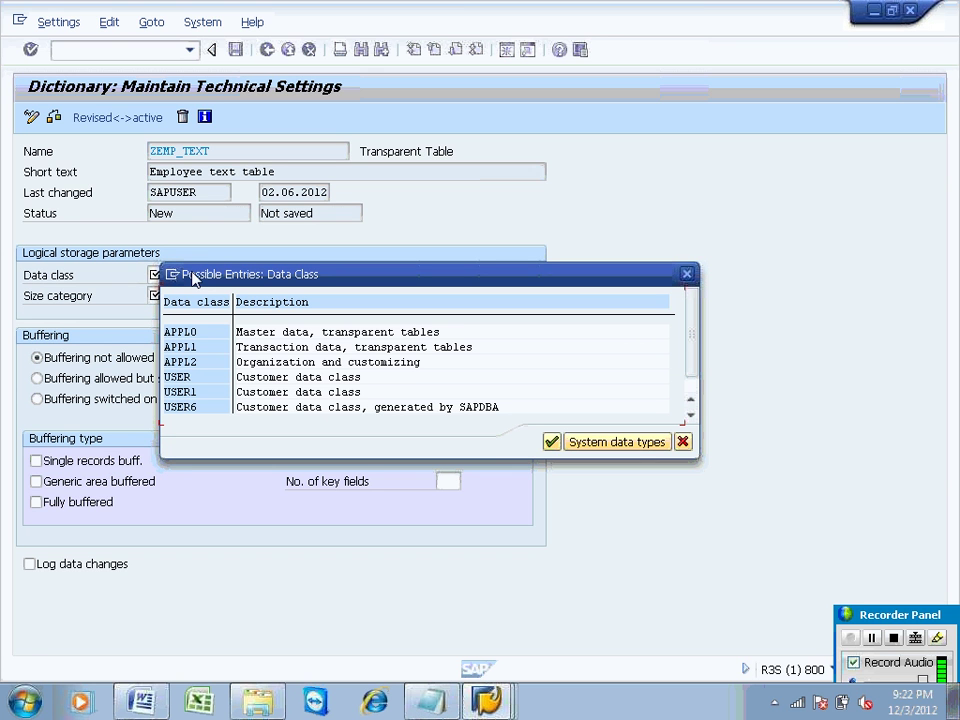
drag(354, 272, 349, 238)
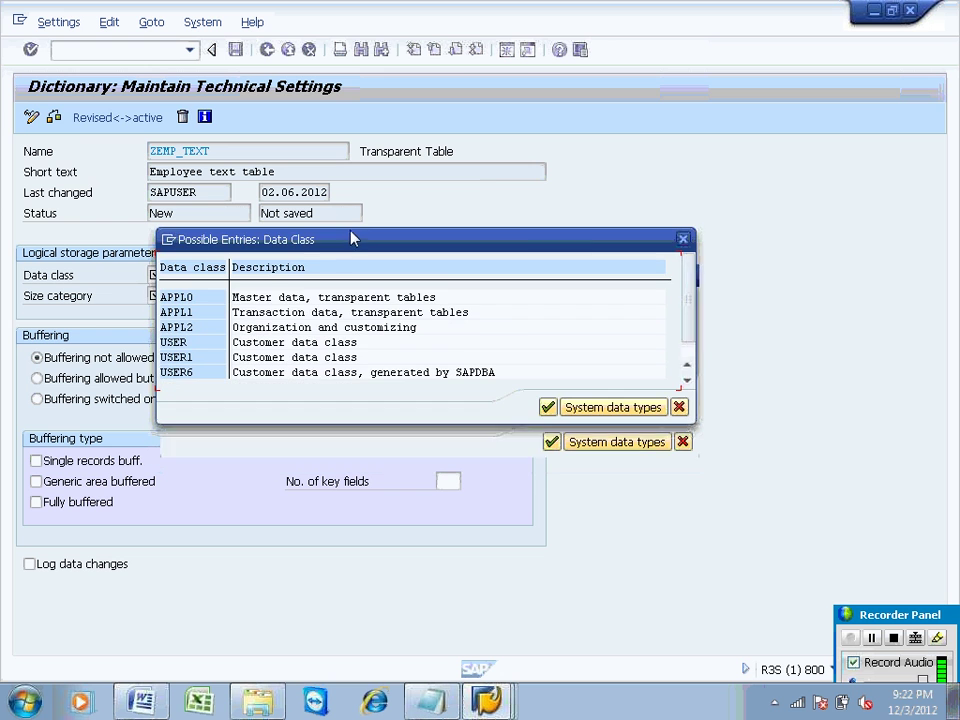
double_click(182, 297)
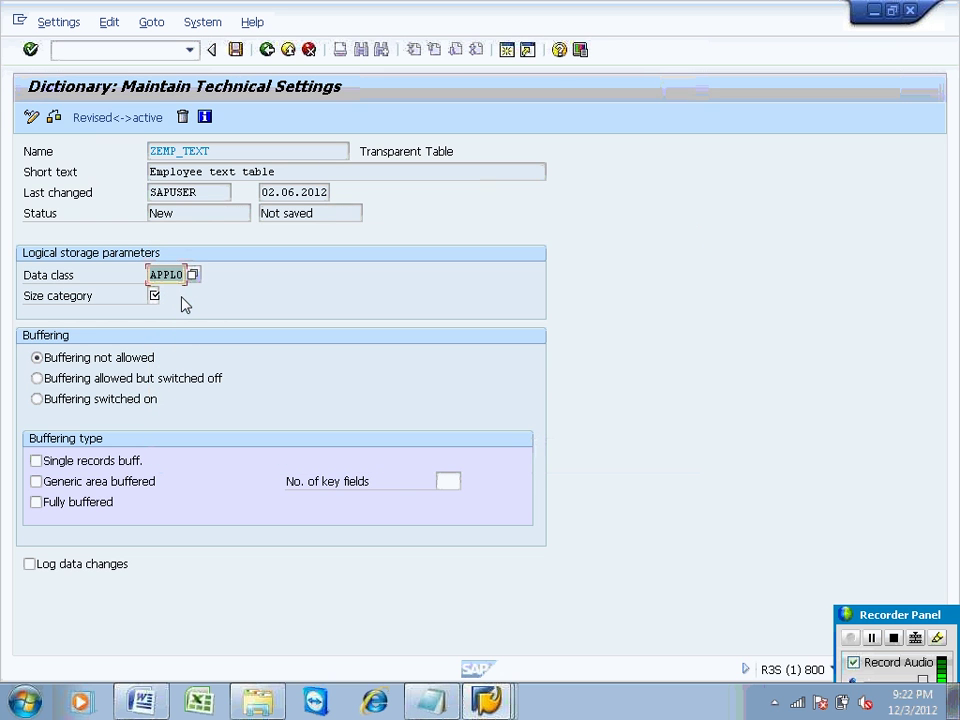
click(156, 296)
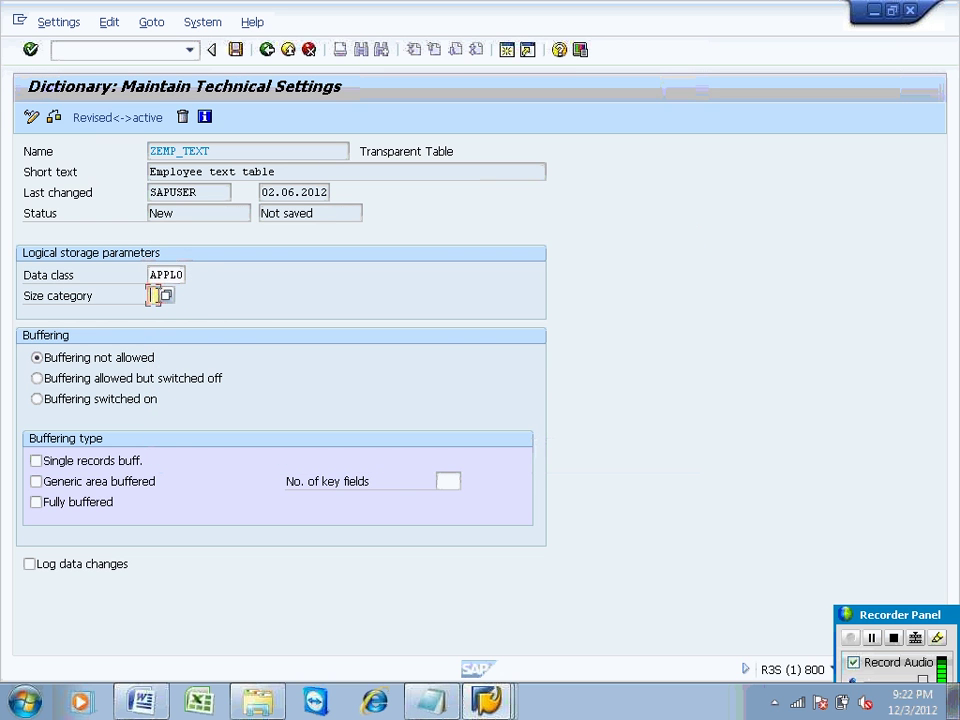
click(168, 302)
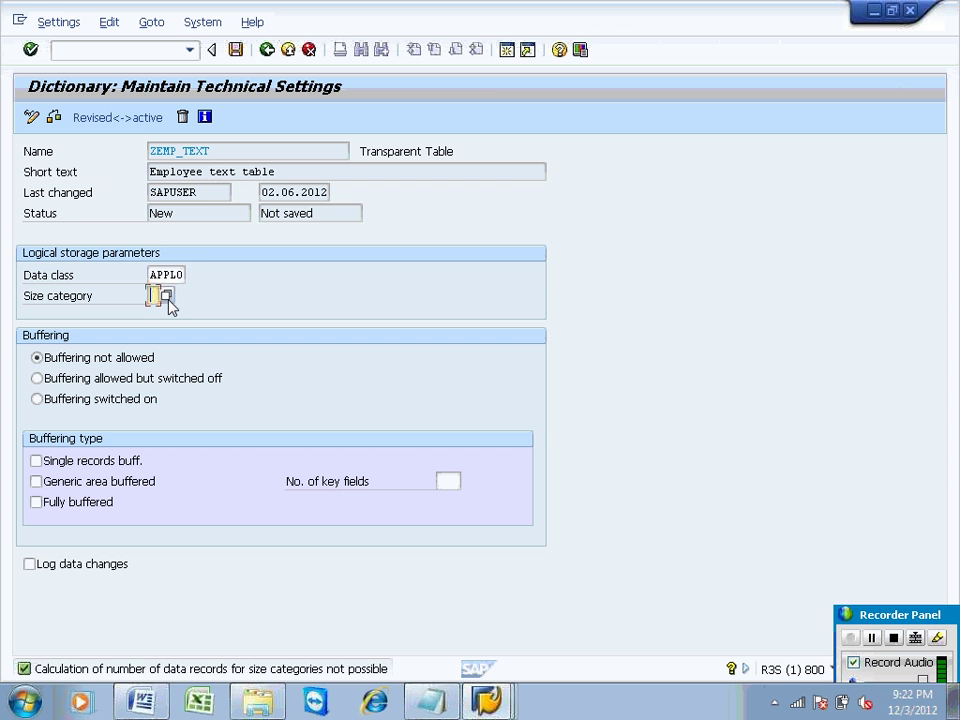
Step: Set size category 0, save the technical settings, and return to Maintain Table
text(0)
click(236, 49)
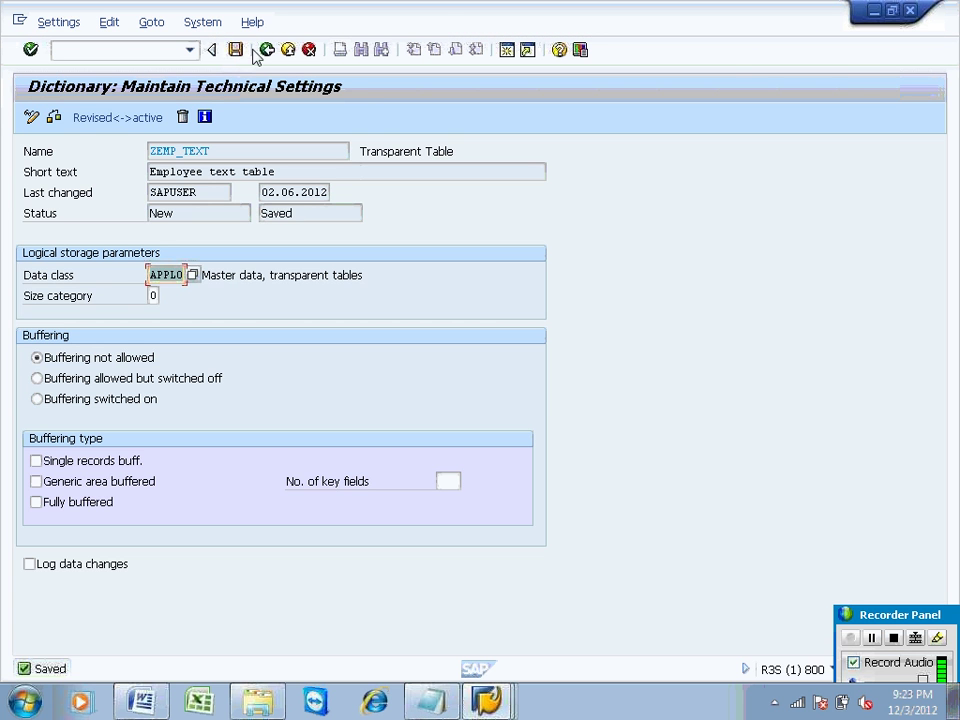
click(265, 54)
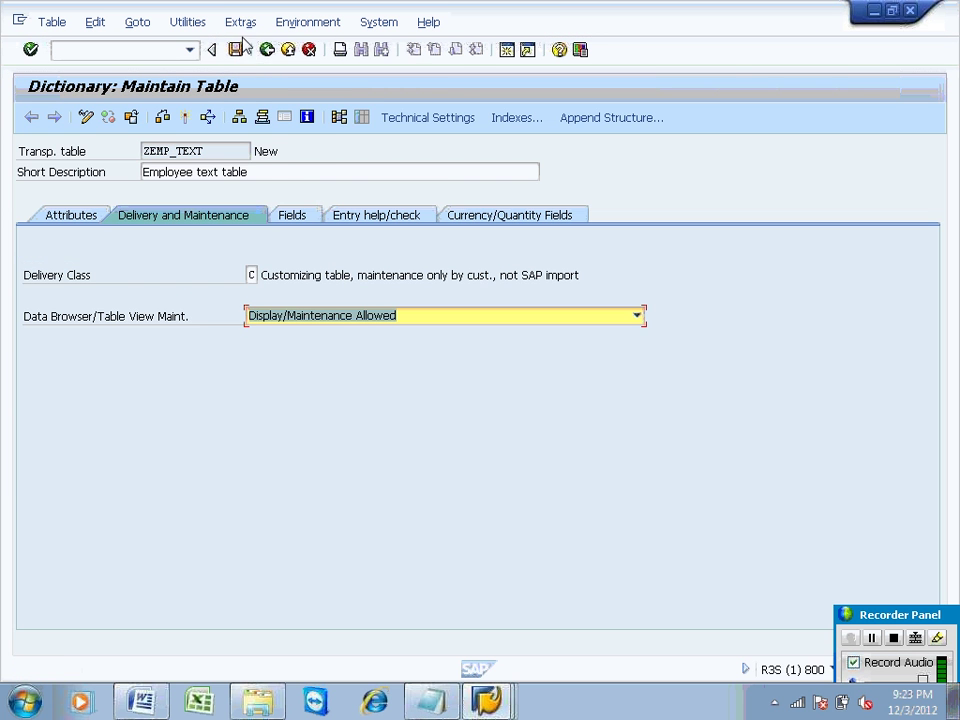
click(241, 24)
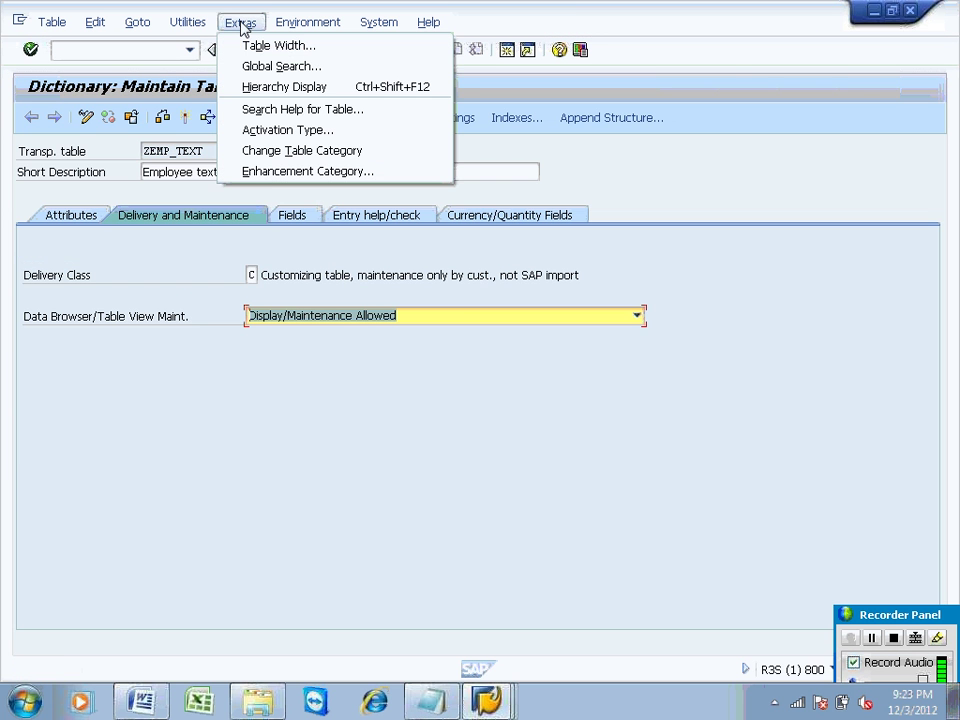
Step: Set ZEMP_TEXT's enhancement category to Can Be Enhanced (Deep) via Extras, dismissing the not-classified notice
click(268, 174)
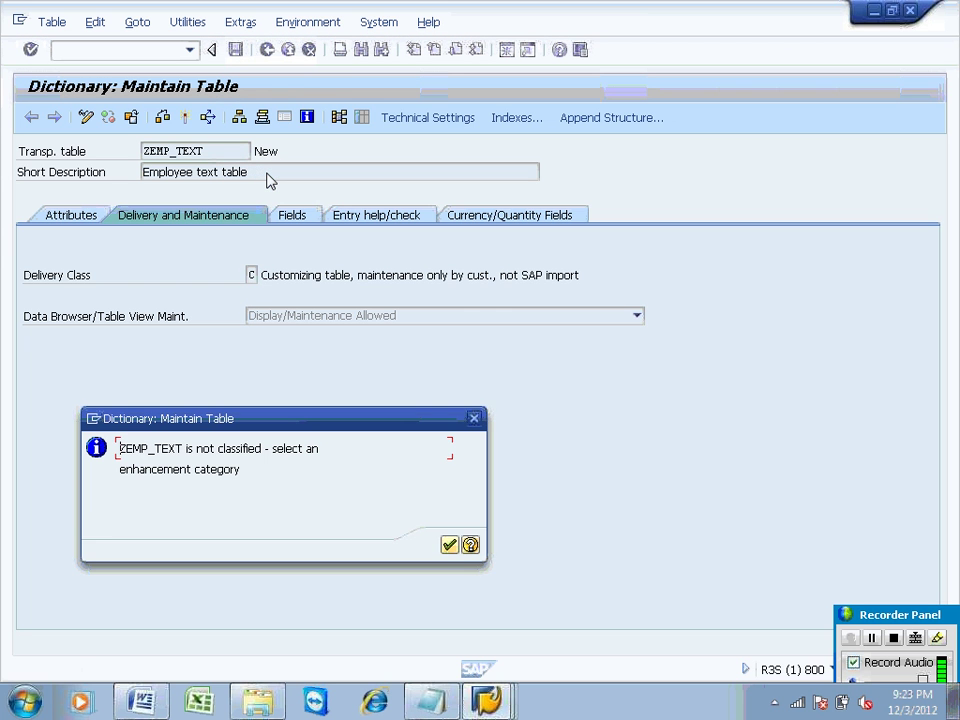
click(449, 546)
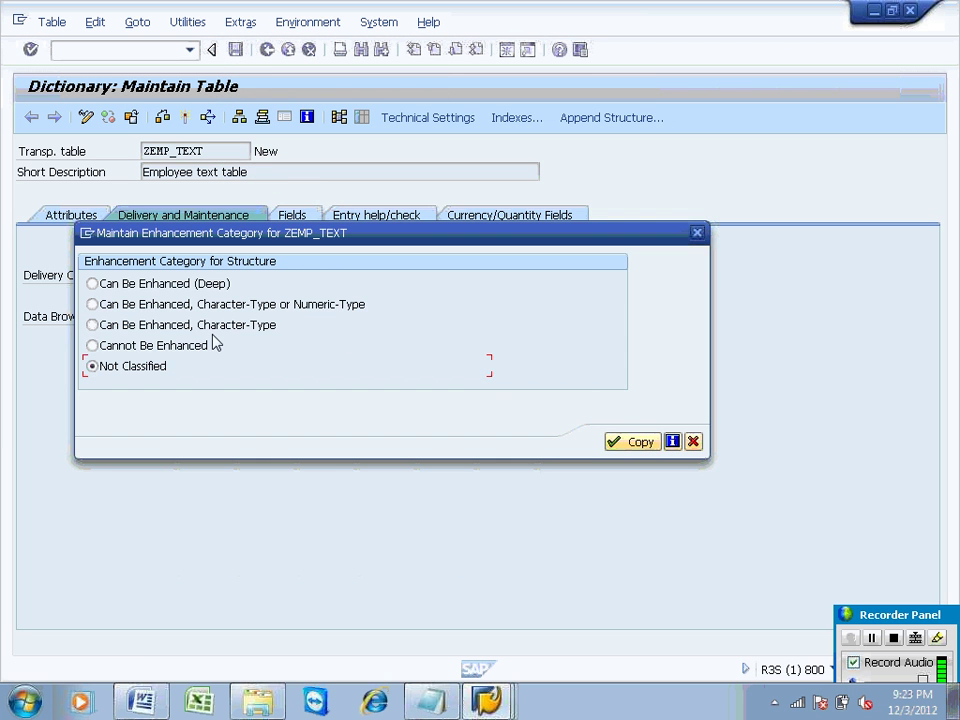
click(175, 284)
click(632, 442)
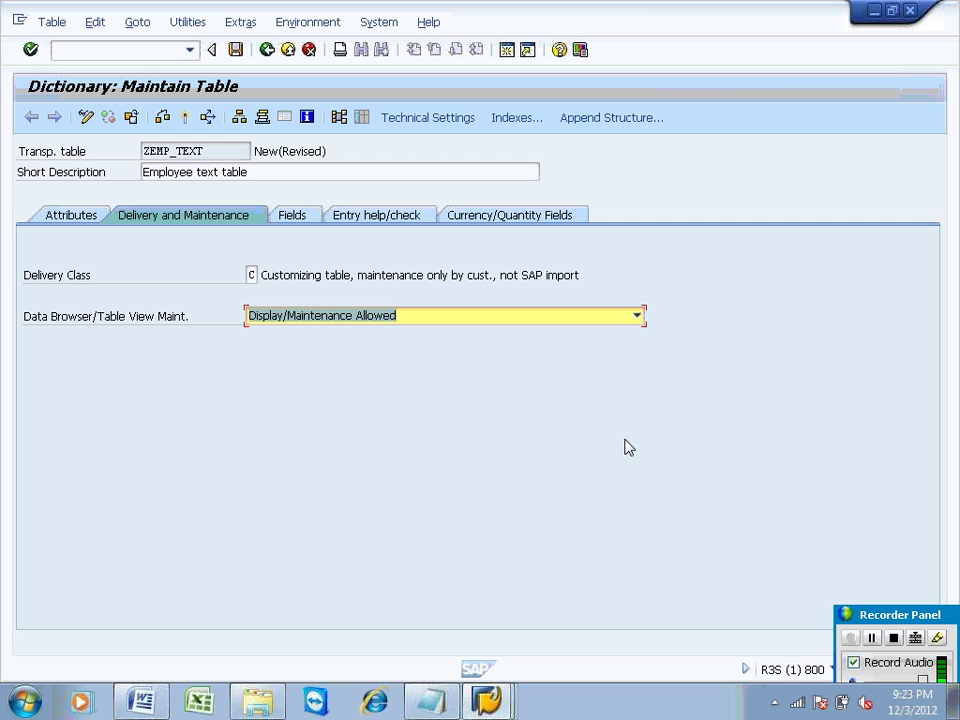
Step: Enter ZZEMPID in the first row of ZEMP_TEXT's field list and tick it as a key field
click(292, 216)
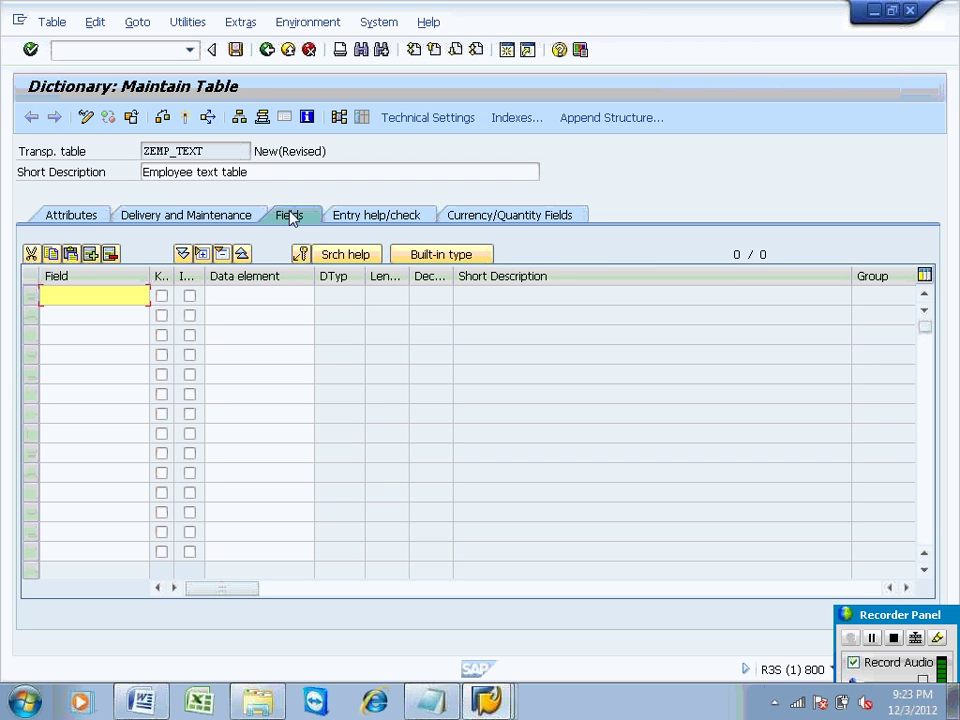
text(ZZEMP)
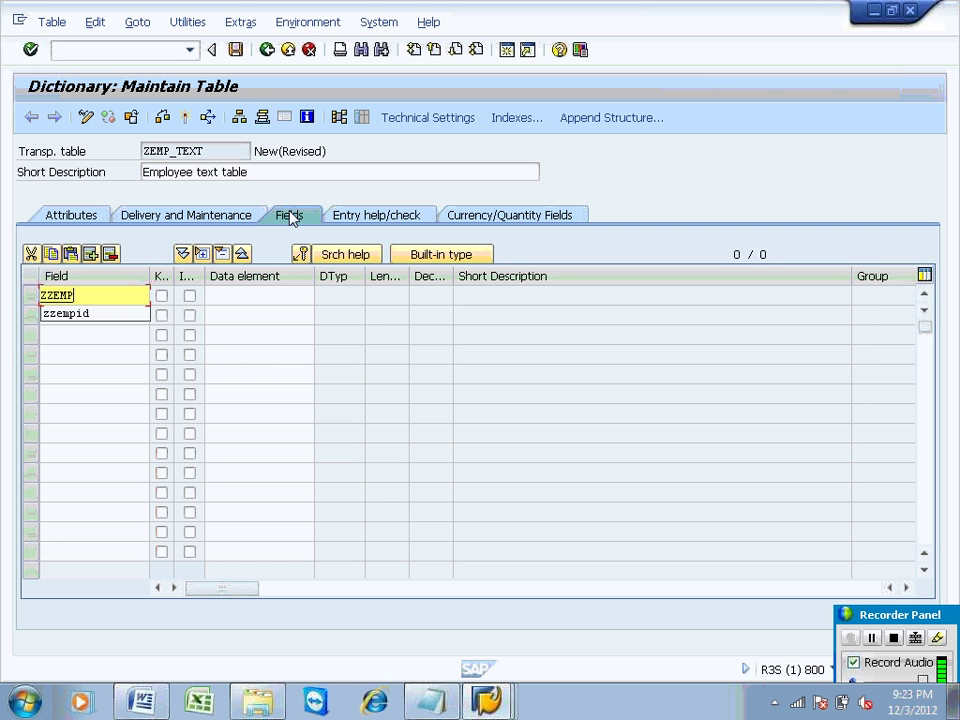
text(ID)
click(161, 297)
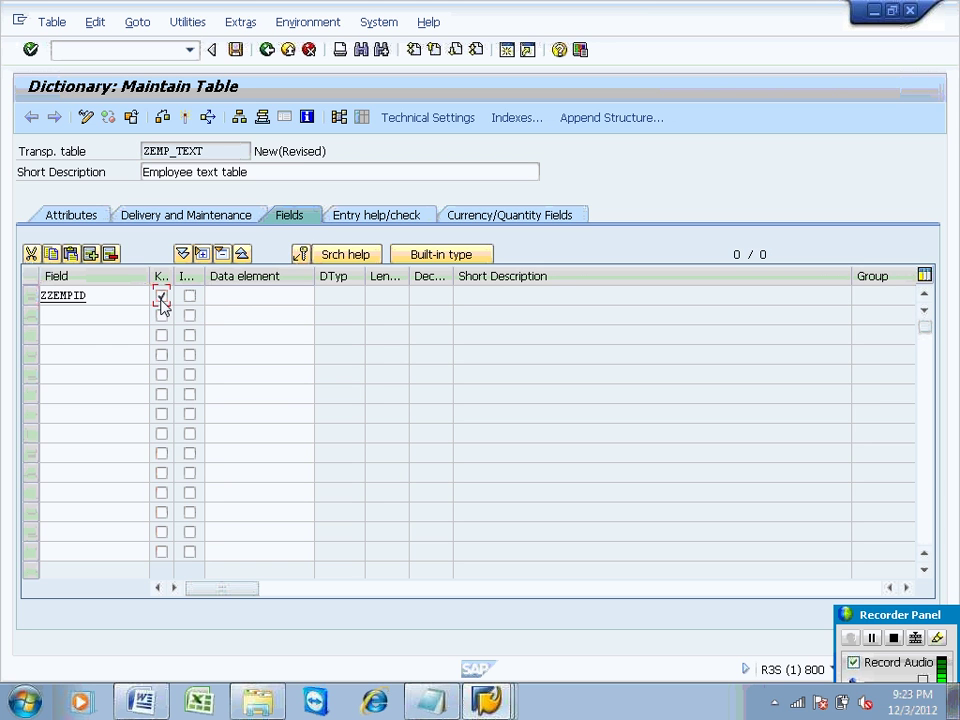
click(226, 294)
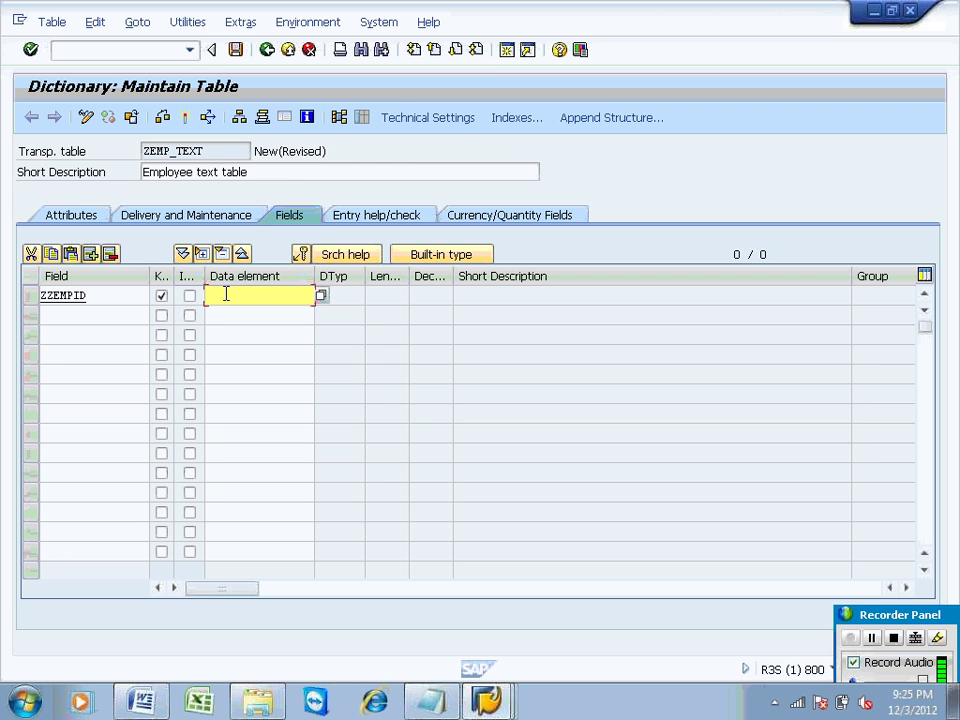
text(ZE)
Step: Assign data element ZEMP_DE1 to field ZZEMPID
key(Down)
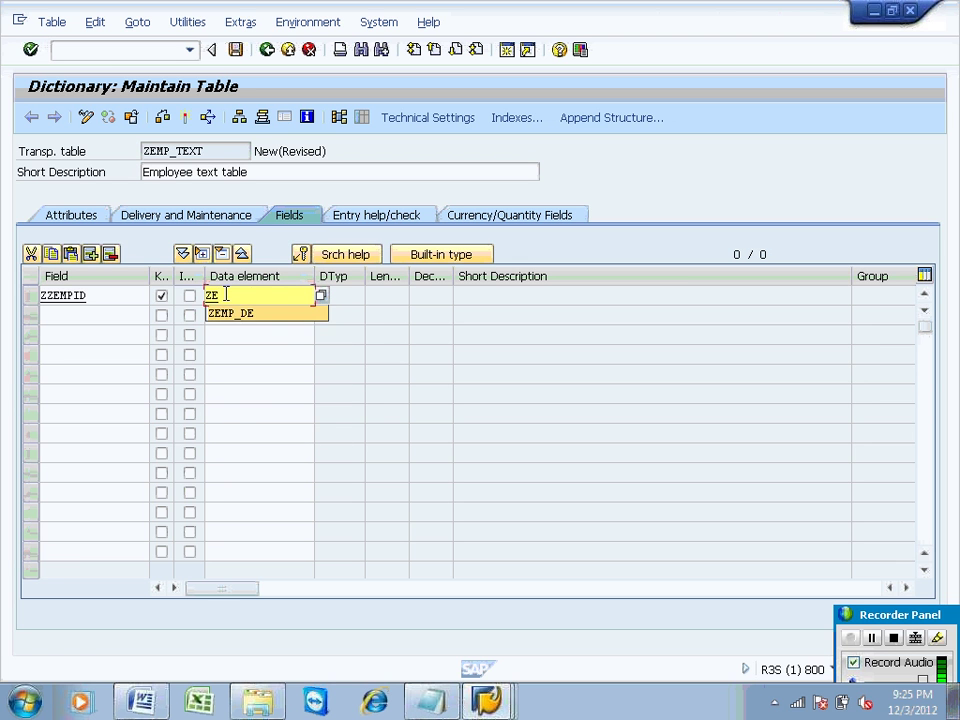
key(Return)
text(1)
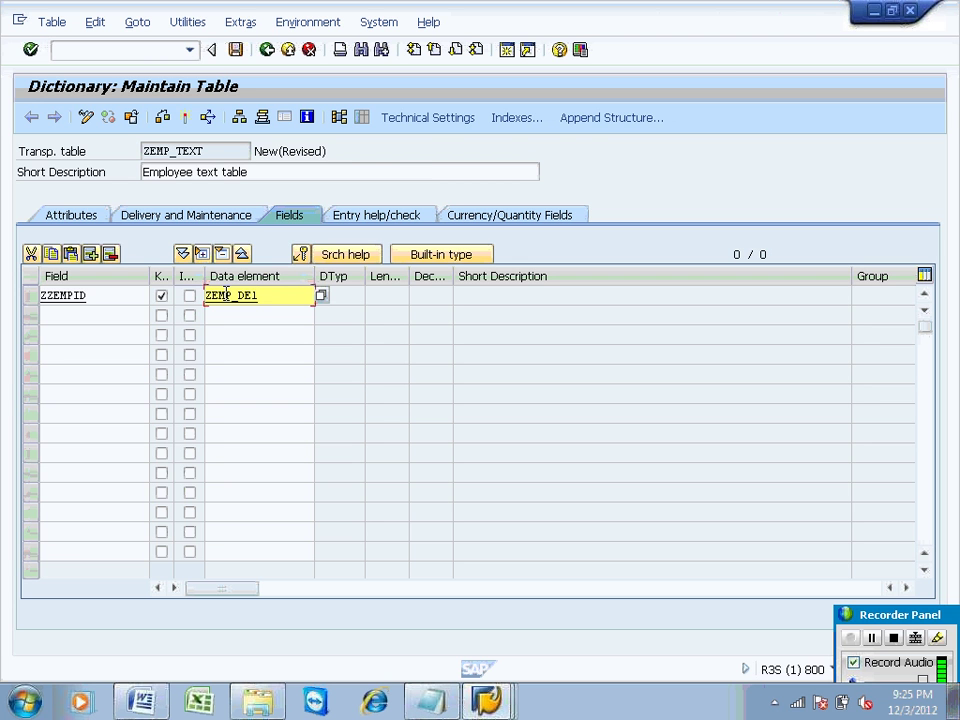
key(Return)
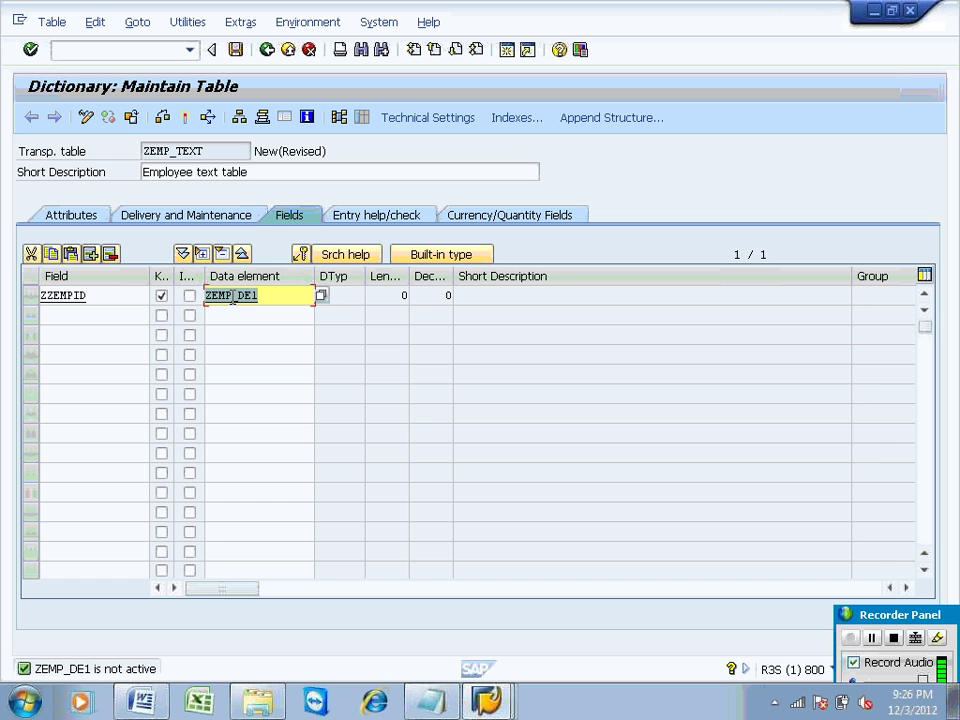
Step: Save table ZEMP_TEXT, create data element ZEMP_DE1, and begin its 'Employee id' description
double_click(233, 298)
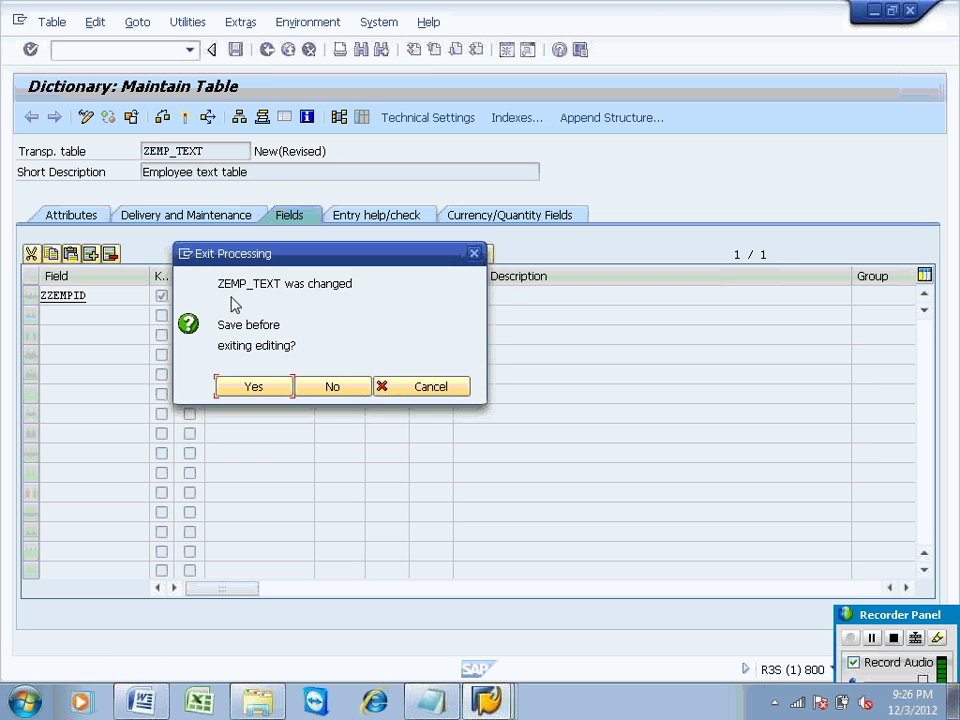
click(238, 387)
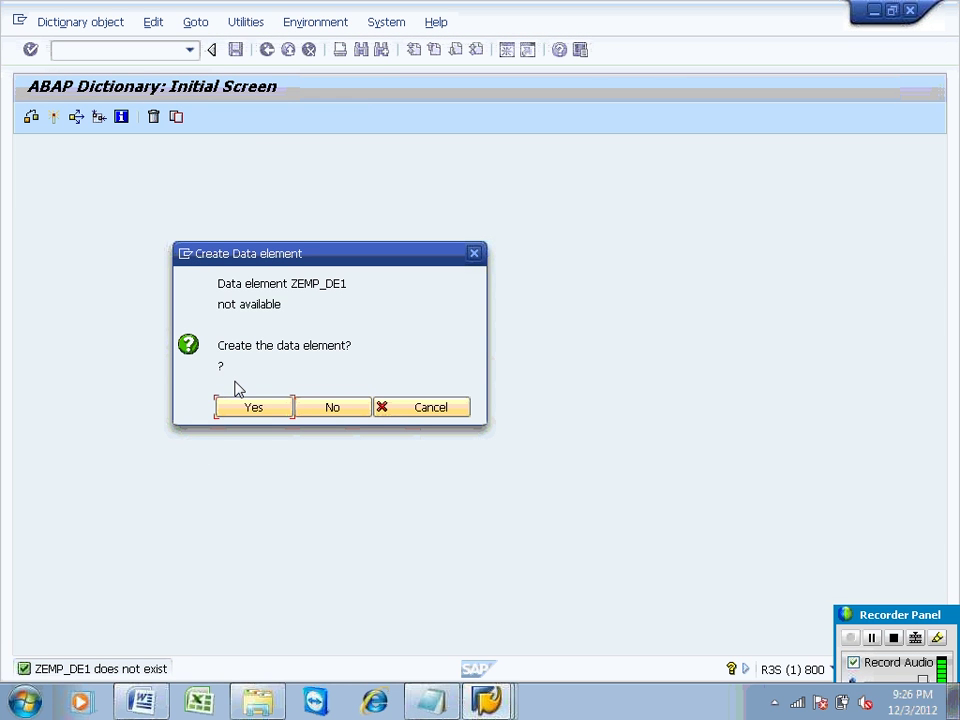
click(266, 416)
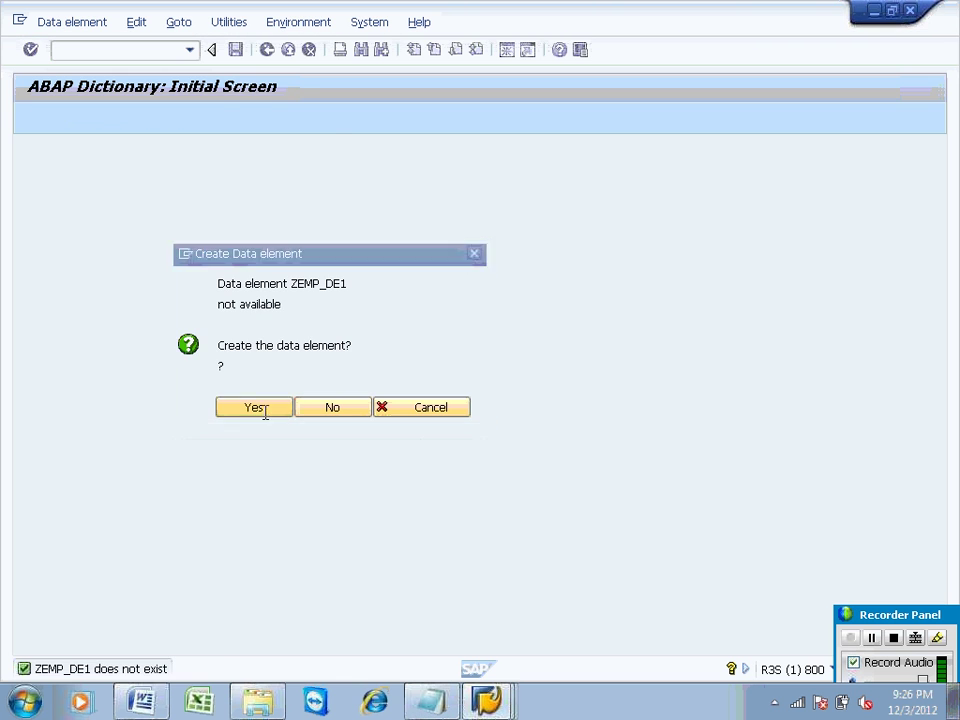
text(E)
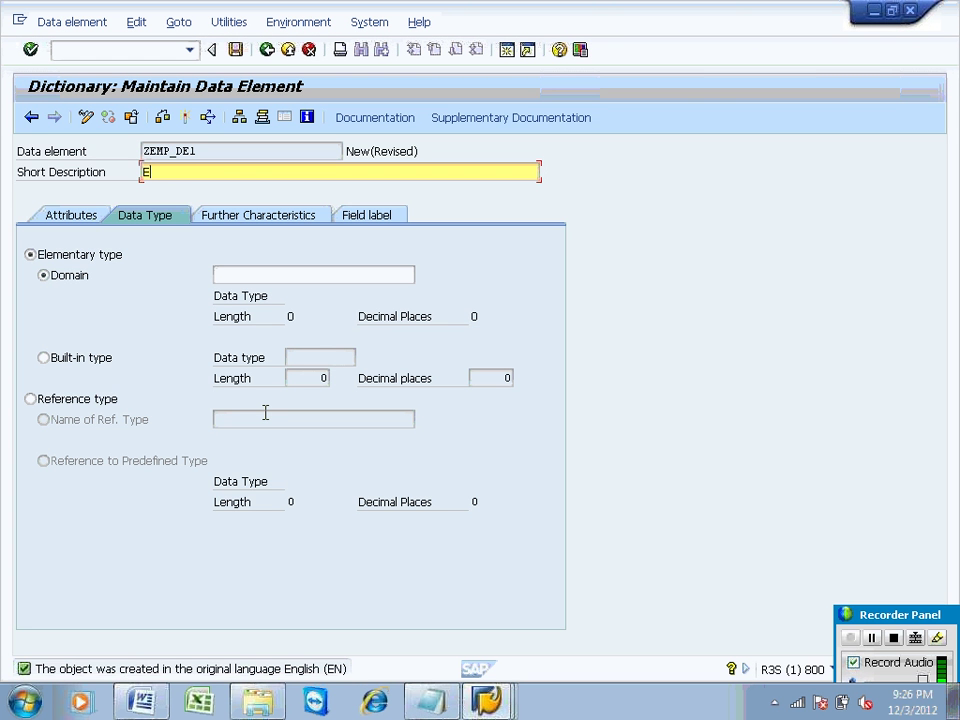
text(mployee id)
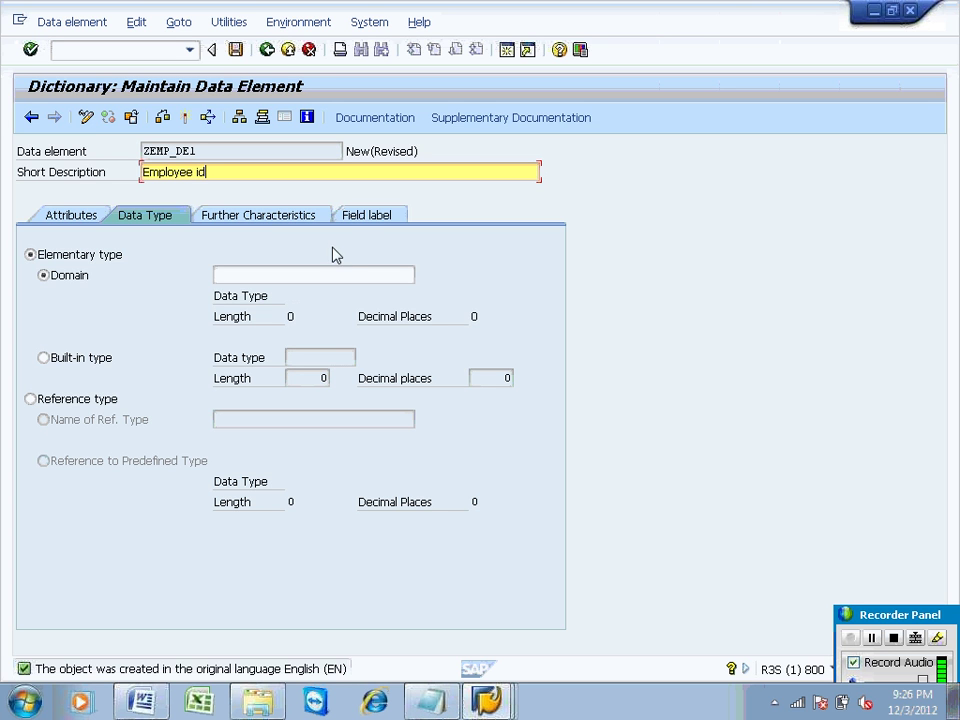
Step: Enter domain ZEMP_DO1 for data element ZEMP_DE1 and navigate forward to define it
click(360, 218)
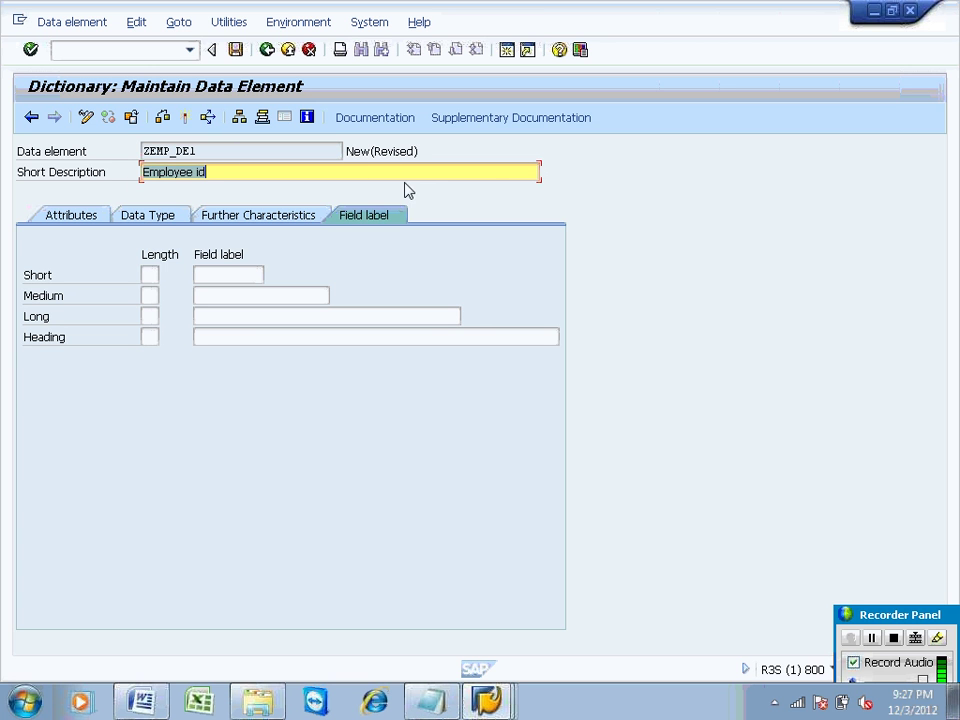
click(155, 218)
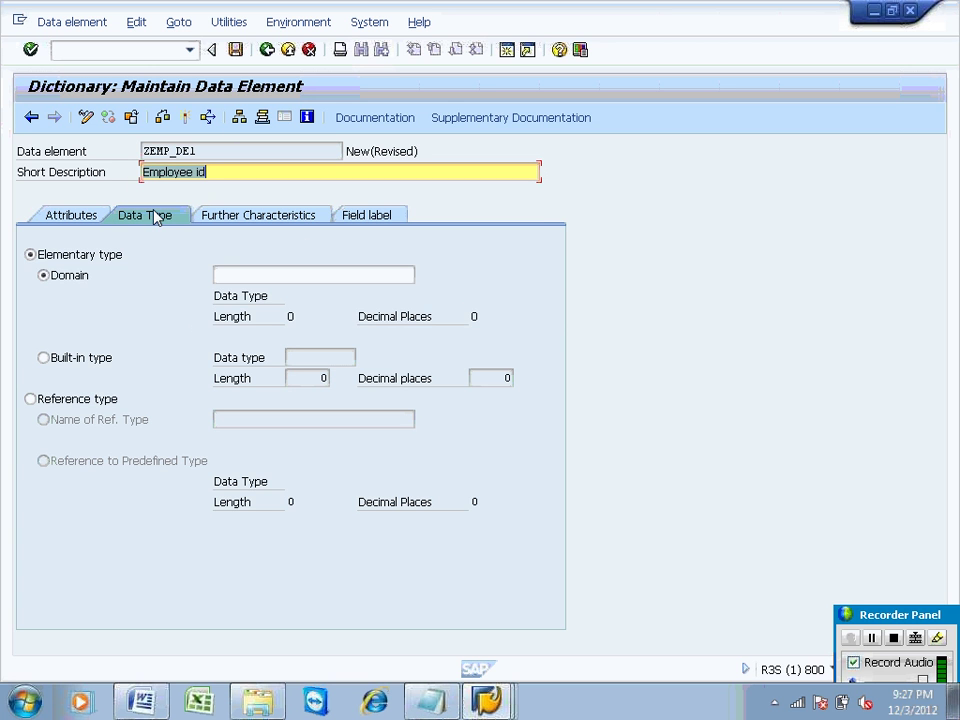
double_click(203, 150)
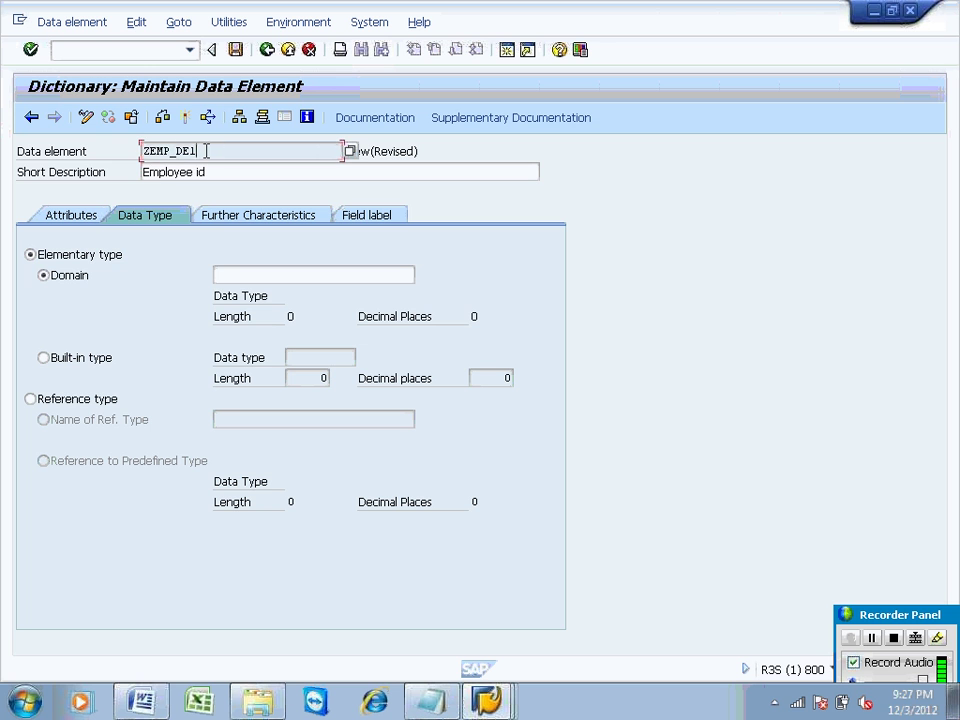
click(219, 272)
key(ctrl+v)
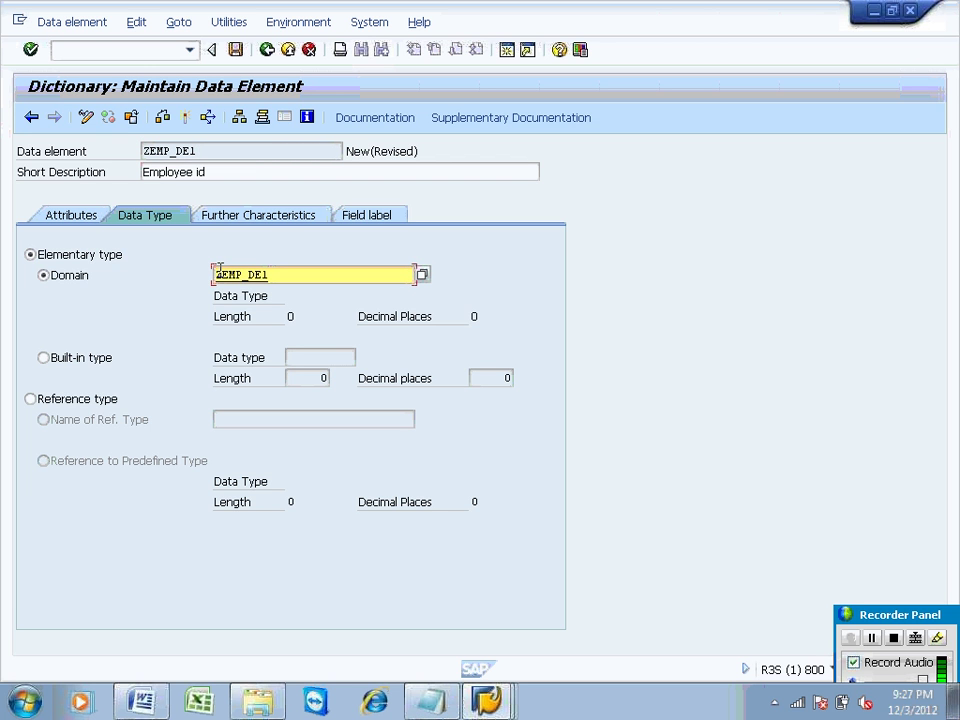
key(Left)
key(BackSpace)
text(O)
key(F3)
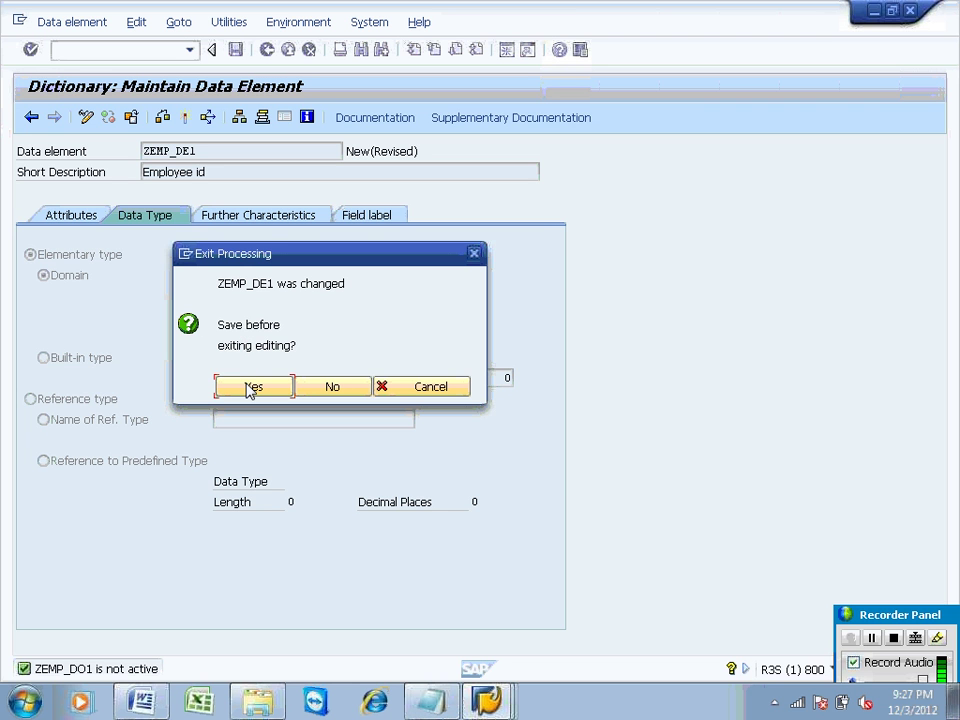
Step: Save ZEMP_DE1 in package ZZST under the workbench request, then create domain ZEMP_DO1
click(250, 387)
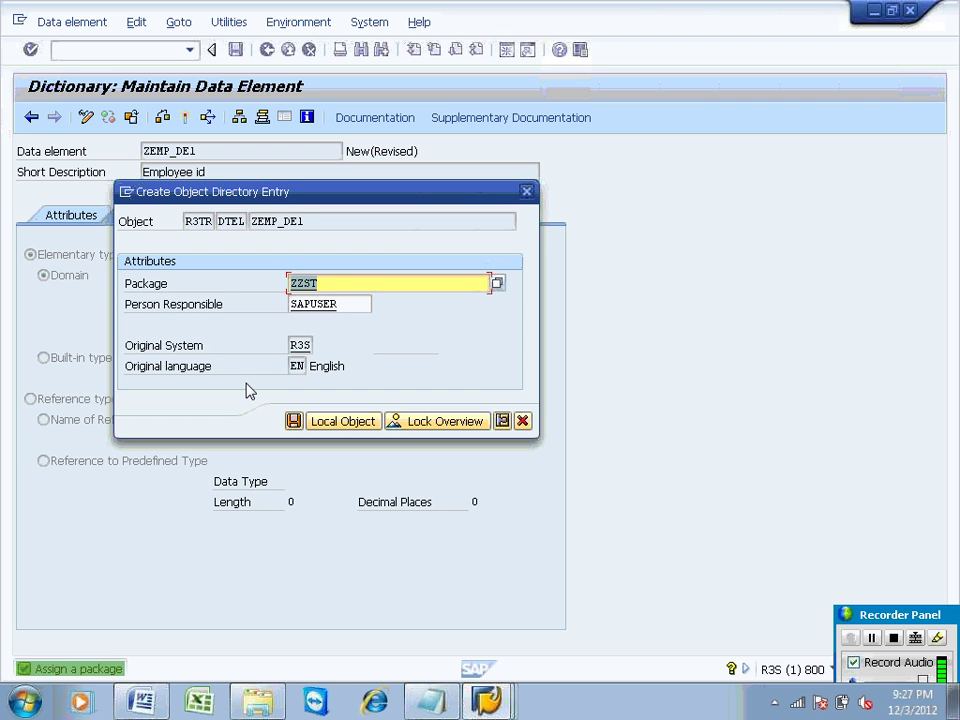
click(295, 421)
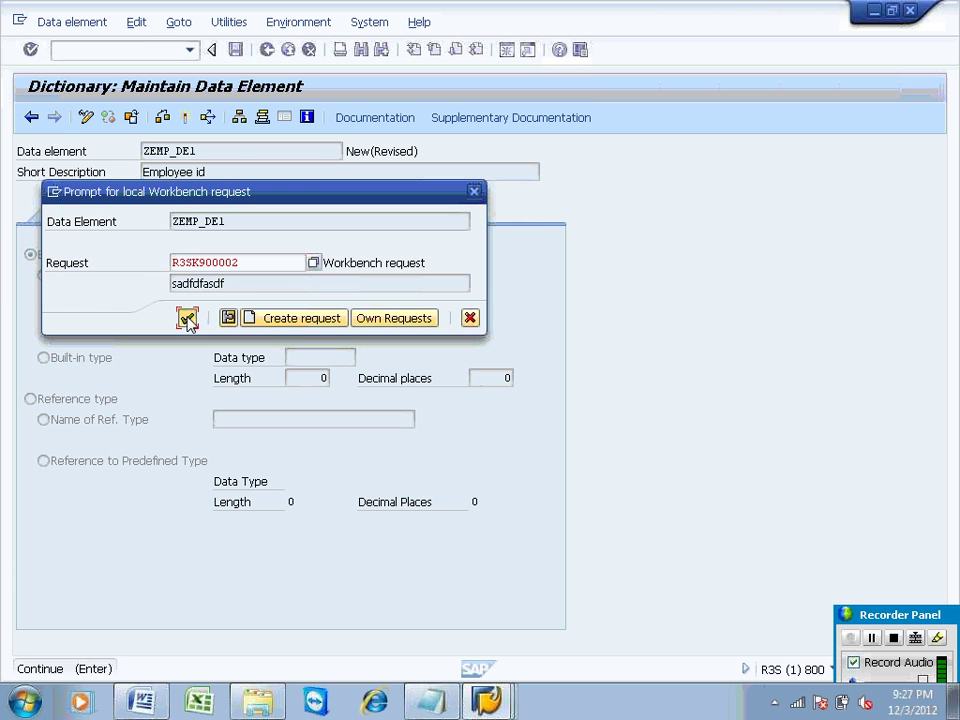
click(188, 318)
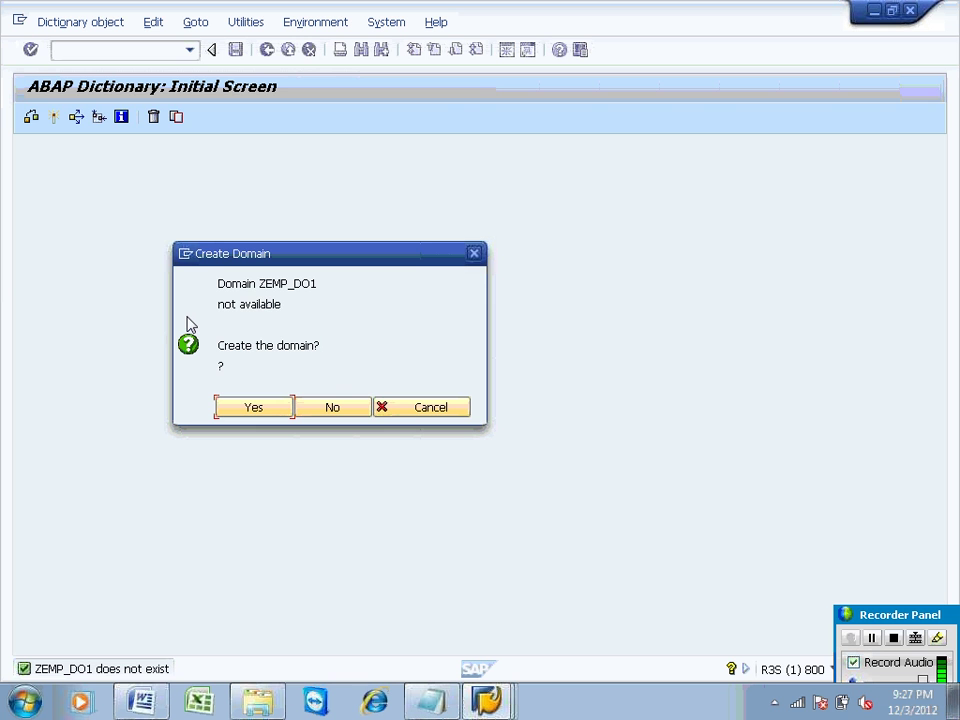
click(241, 410)
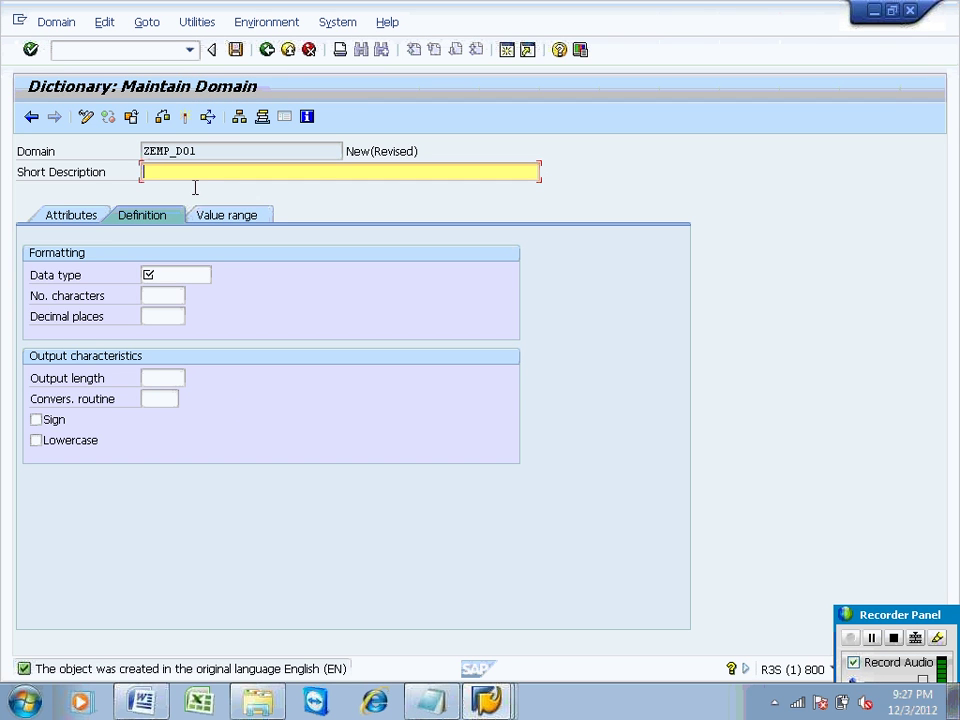
Step: Give domain ZEMP_DO1 the short description 'EMPLOYEE domain', moving the Snagit popup aside
text(MPLOYEE tex)
key(BackSpace)
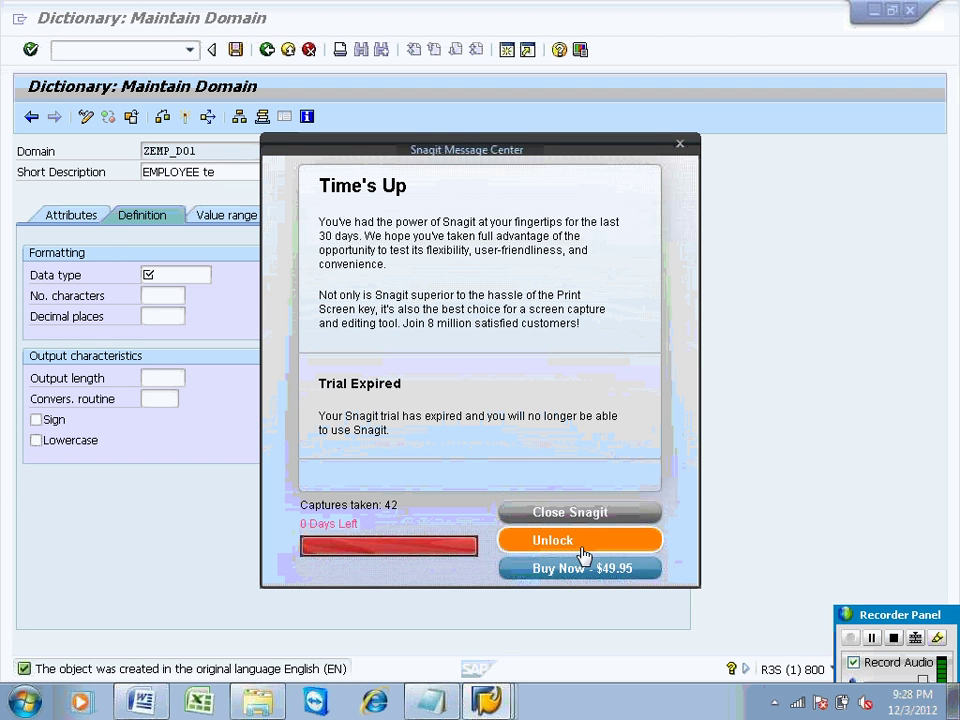
drag(536, 150, 602, 341)
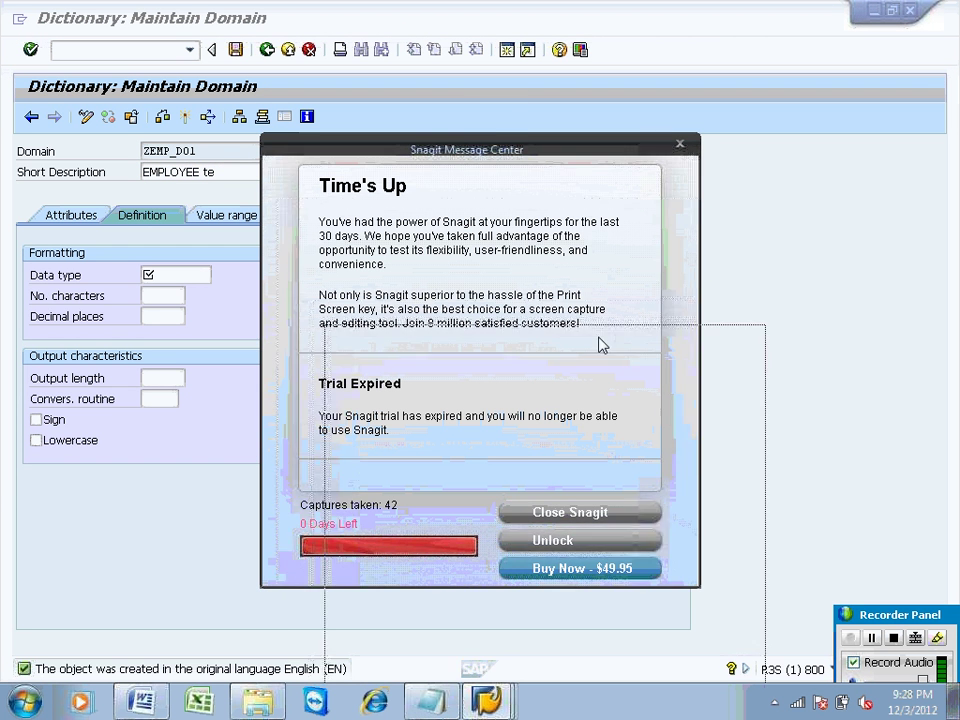
drag(542, 339, 542, 690)
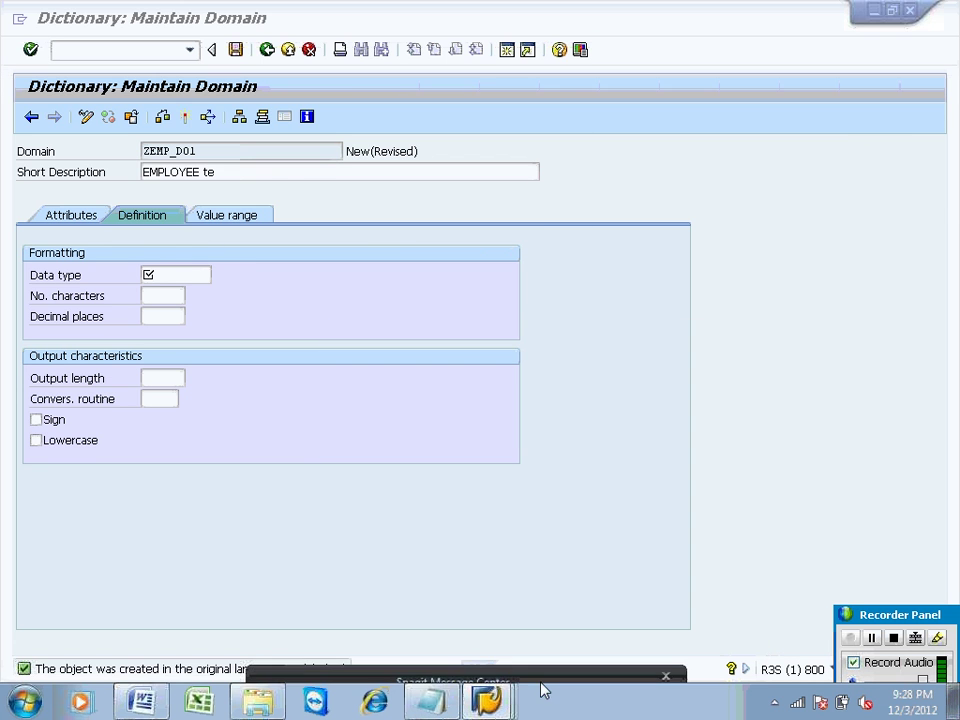
click(182, 275)
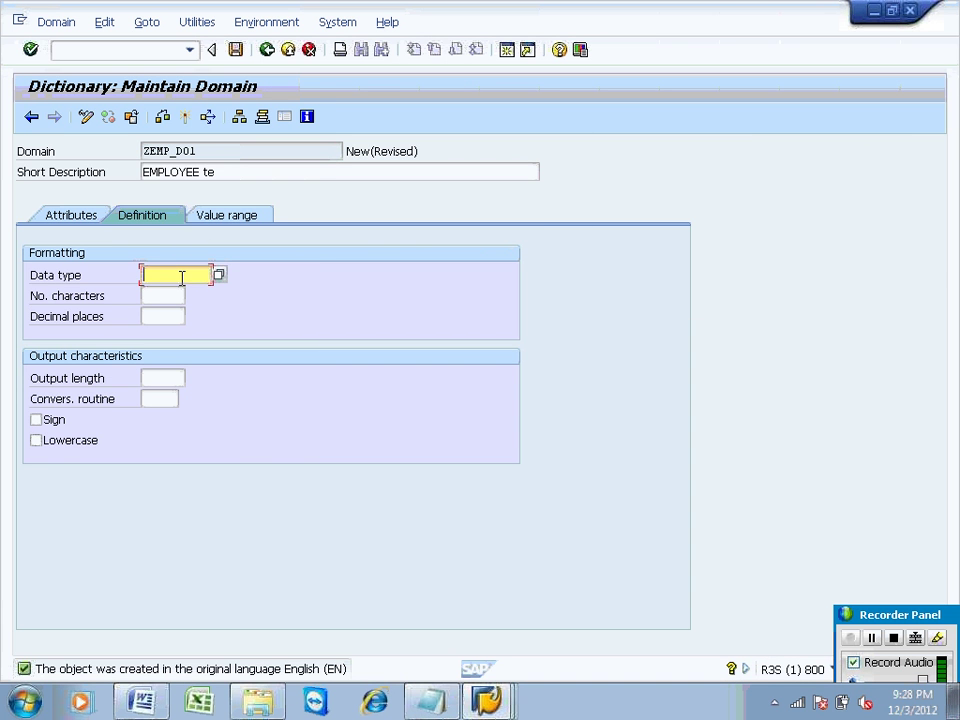
click(231, 167)
key(BackSpace)
key(BackSpace)
text(d)
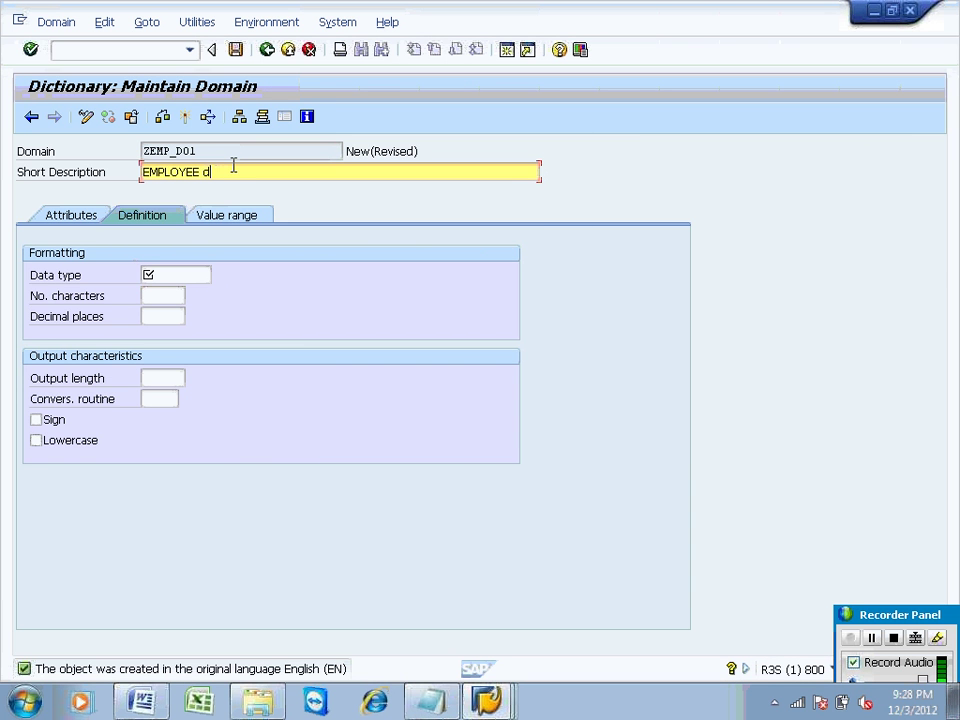
text(omain)
Step: Set the domain's data type to CHAR with 5 characters and activate it
click(178, 274)
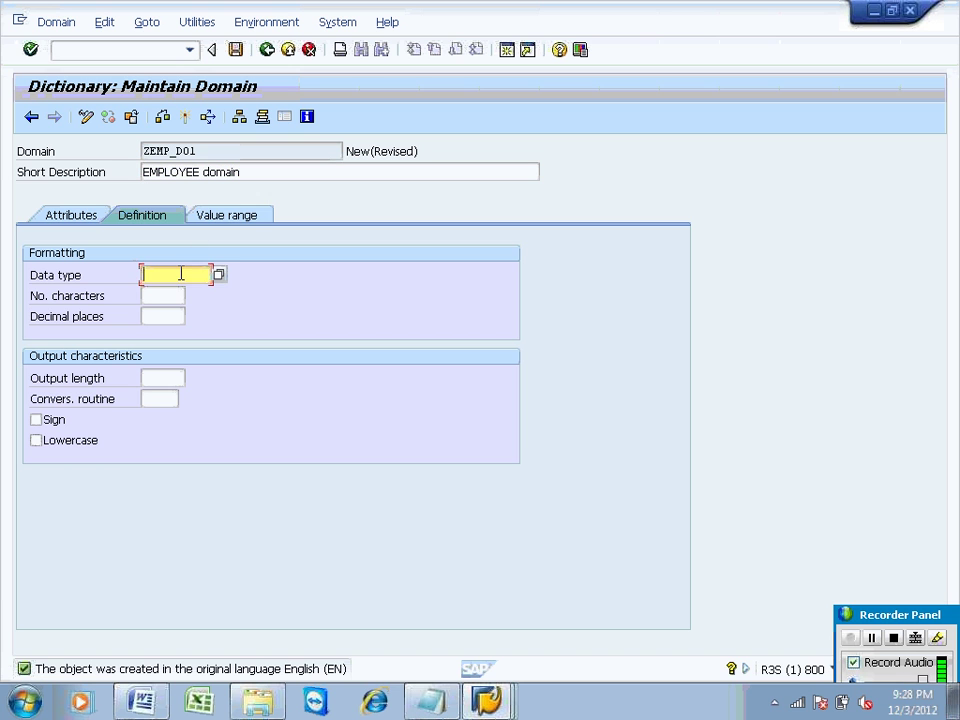
text(CHAR)
click(179, 296)
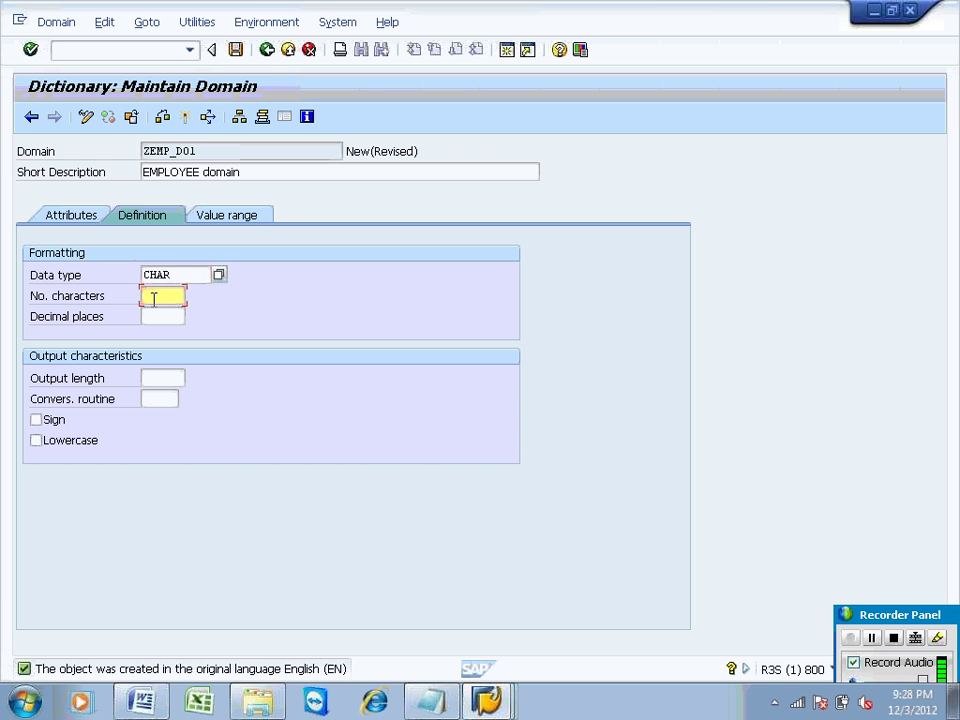
text(5)
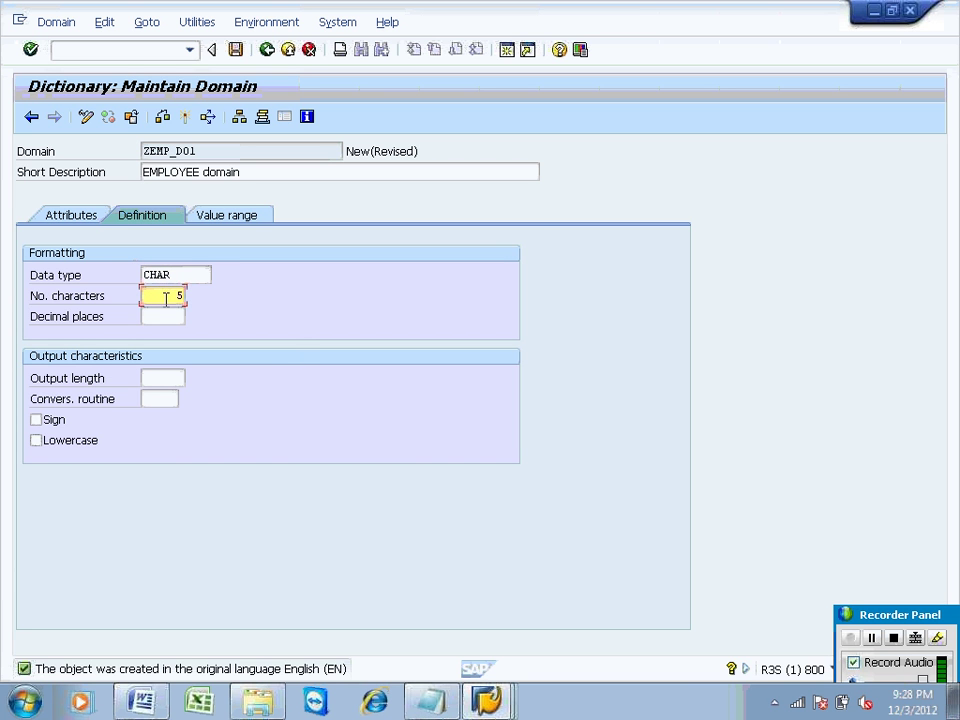
click(188, 117)
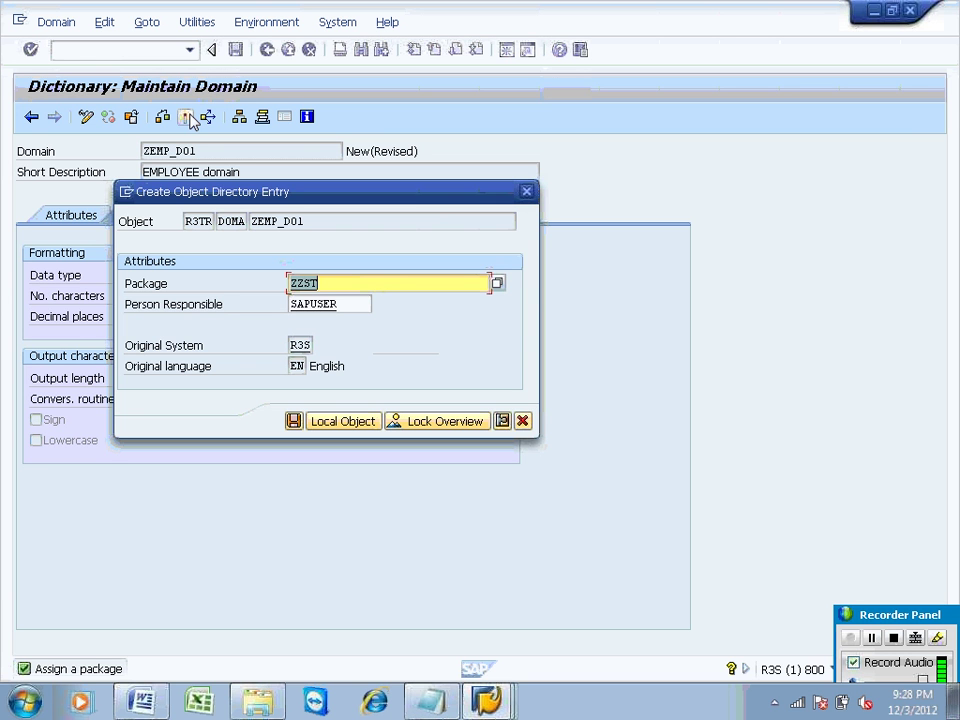
Step: Confirm package ZZST and the workbench request, then activate domain ZEMP_DO1
key(Return)
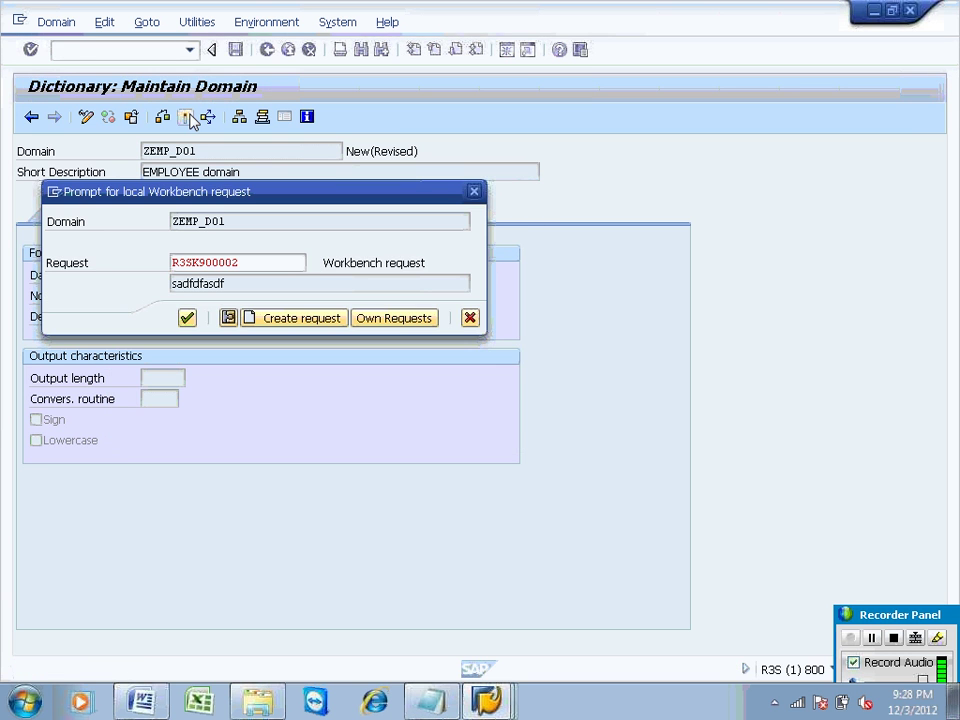
key(Return)
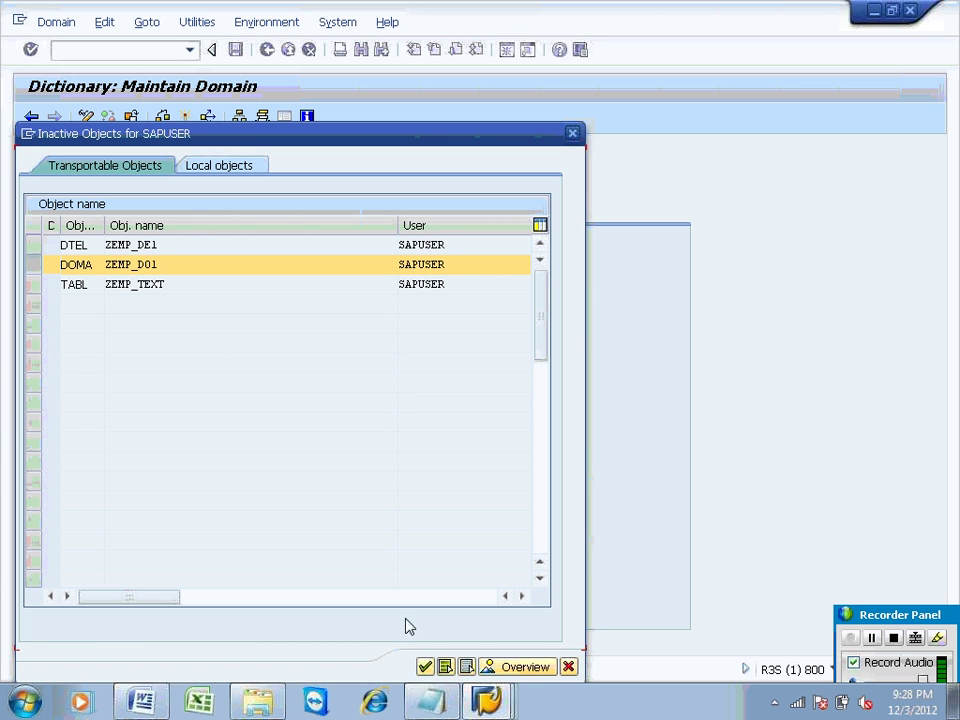
click(426, 667)
Step: Activate data element ZEMP_DE1 and then table ZEMP_TEXT
click(267, 50)
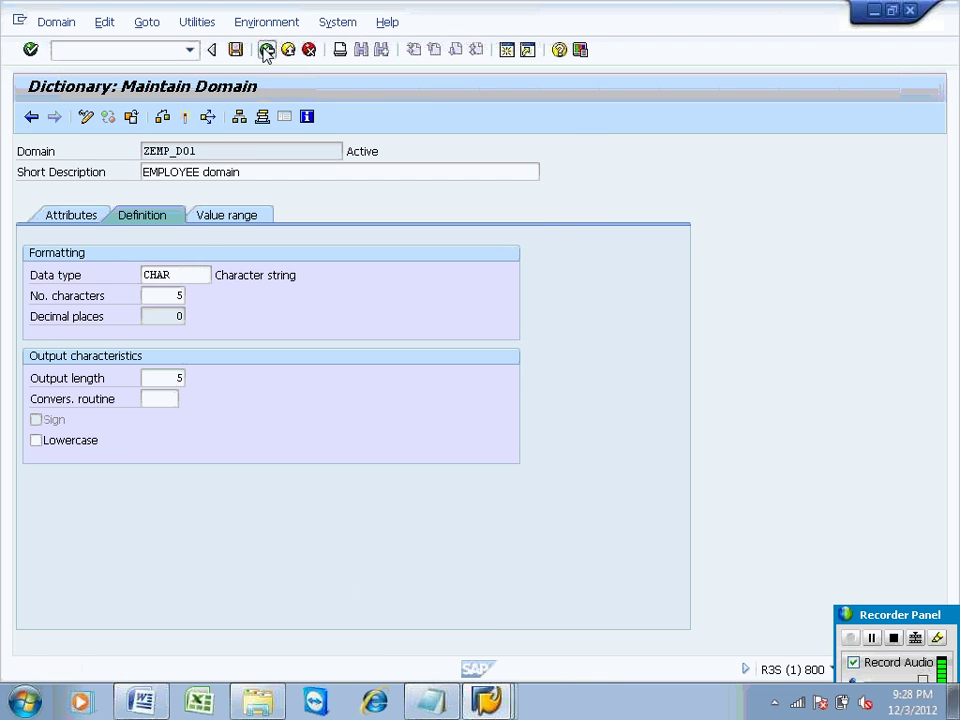
click(186, 118)
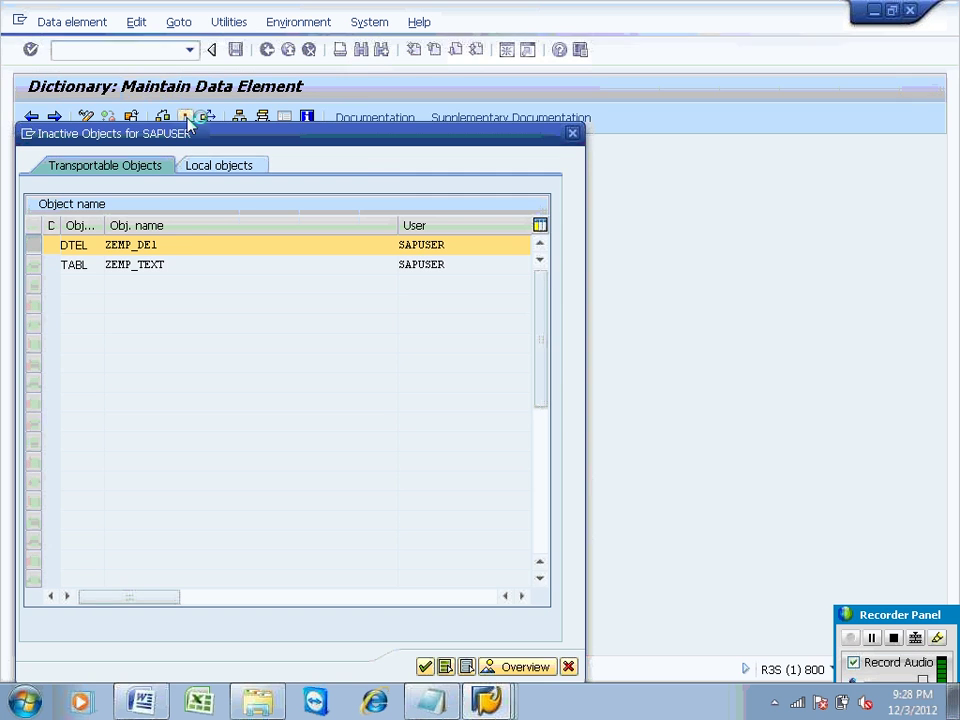
key(Return)
click(267, 49)
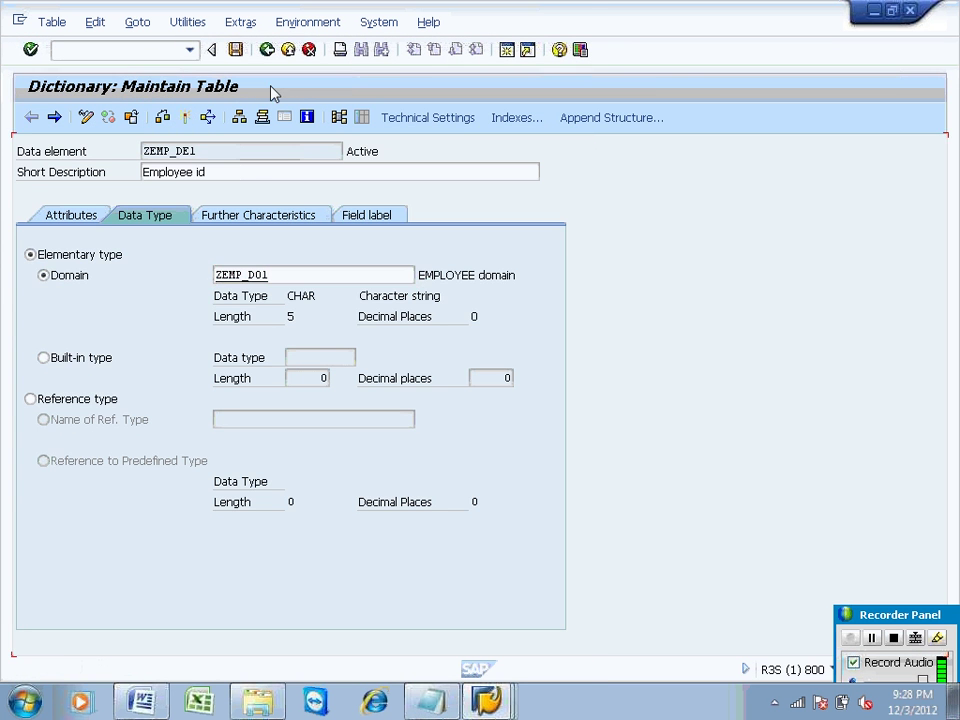
click(185, 117)
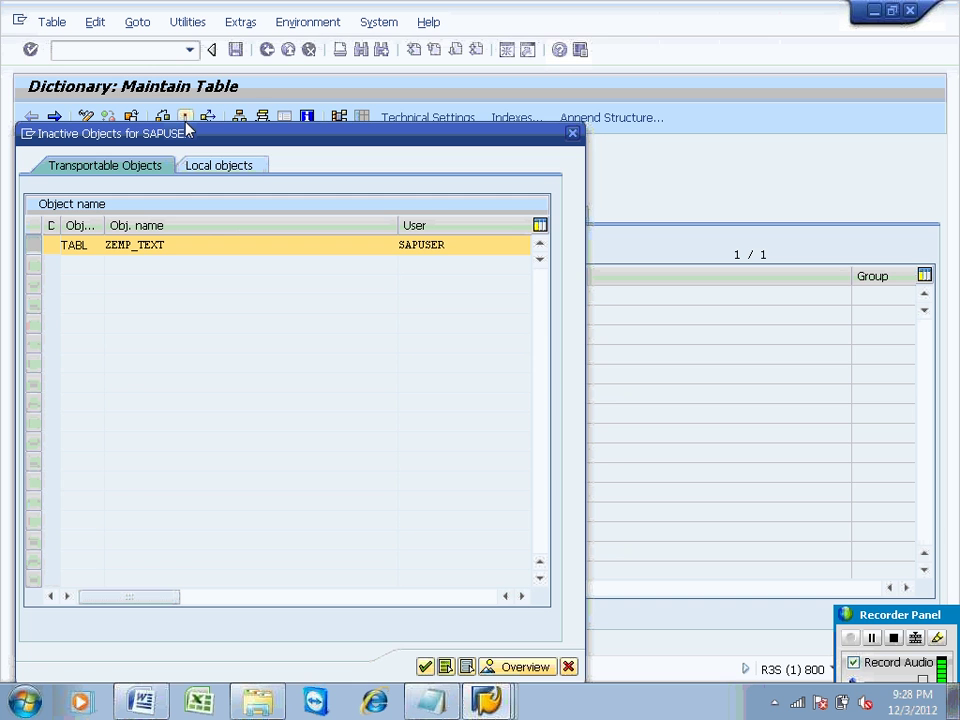
key(Return)
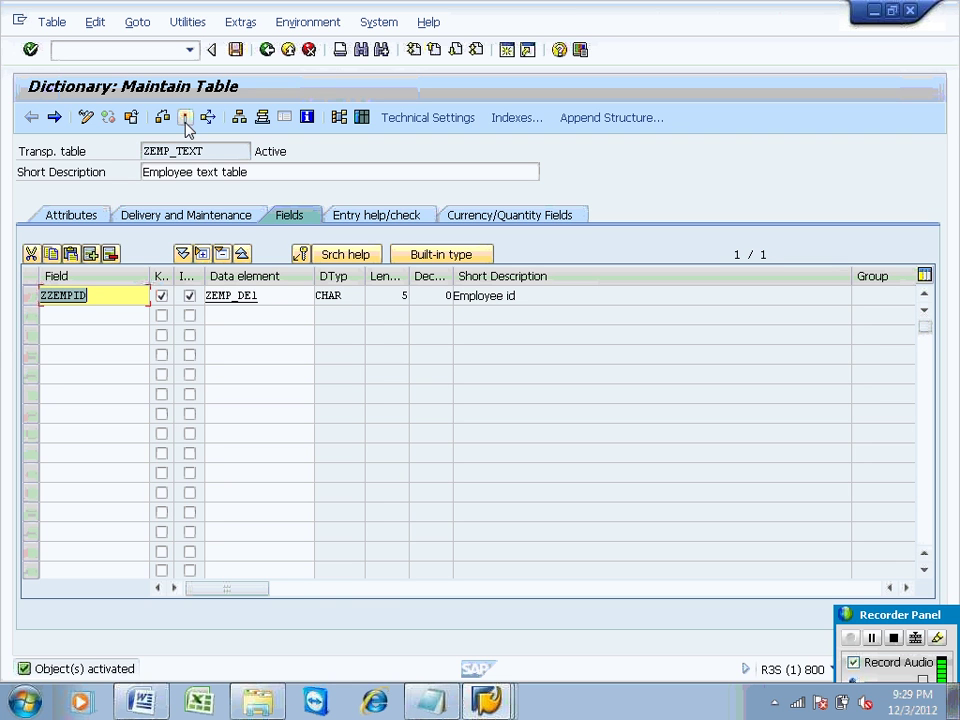
Step: Enter ZZDES as the second field of table ZEMP_TEXT
click(100, 317)
text(zz)
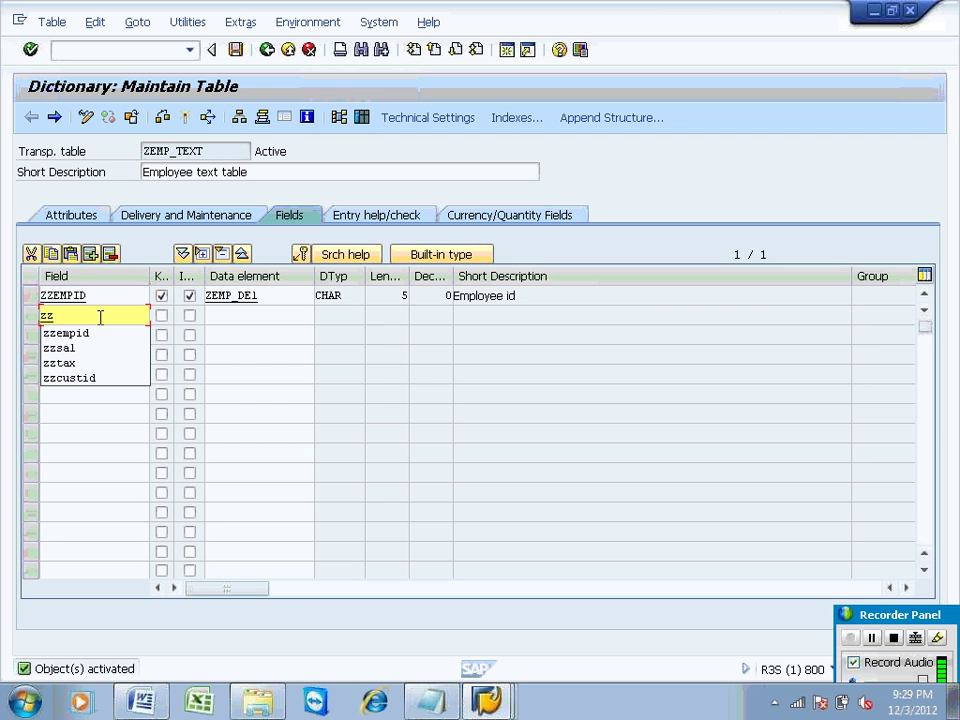
key(BackSpace)
key(BackSpace)
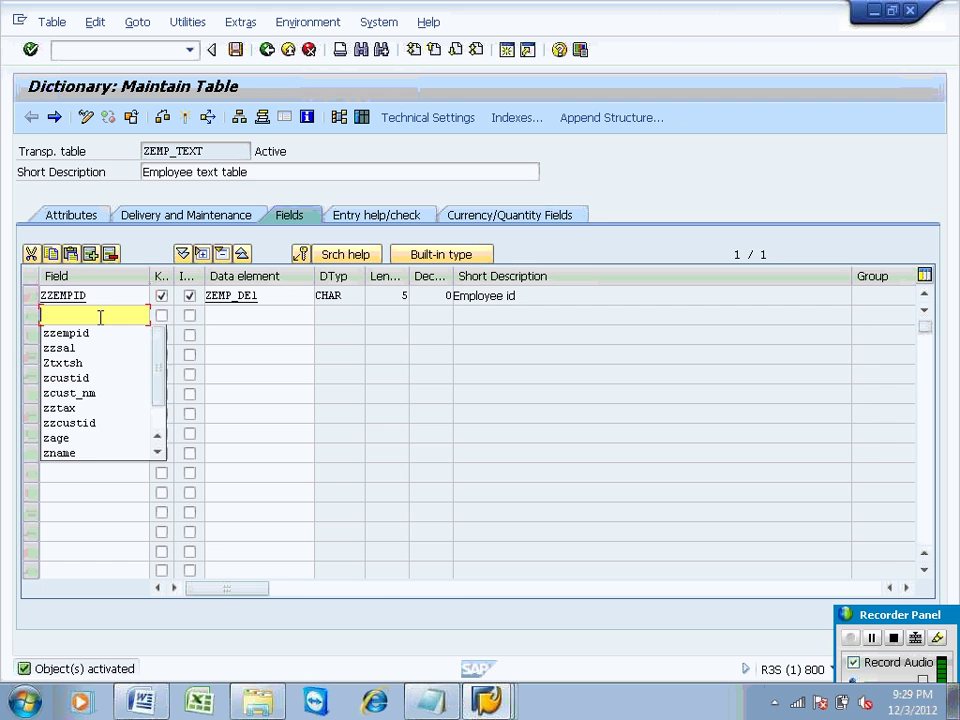
text(ZZDES)
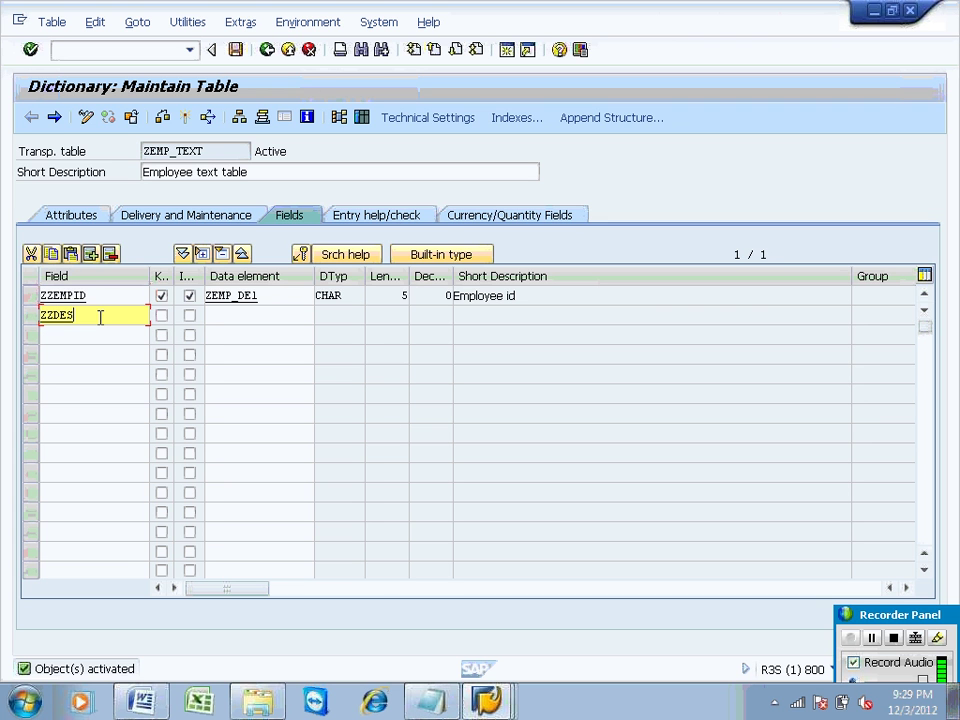
Step: Assign data element ZZDES_DE1 to ZZDES and save the table to go define it
click(230, 322)
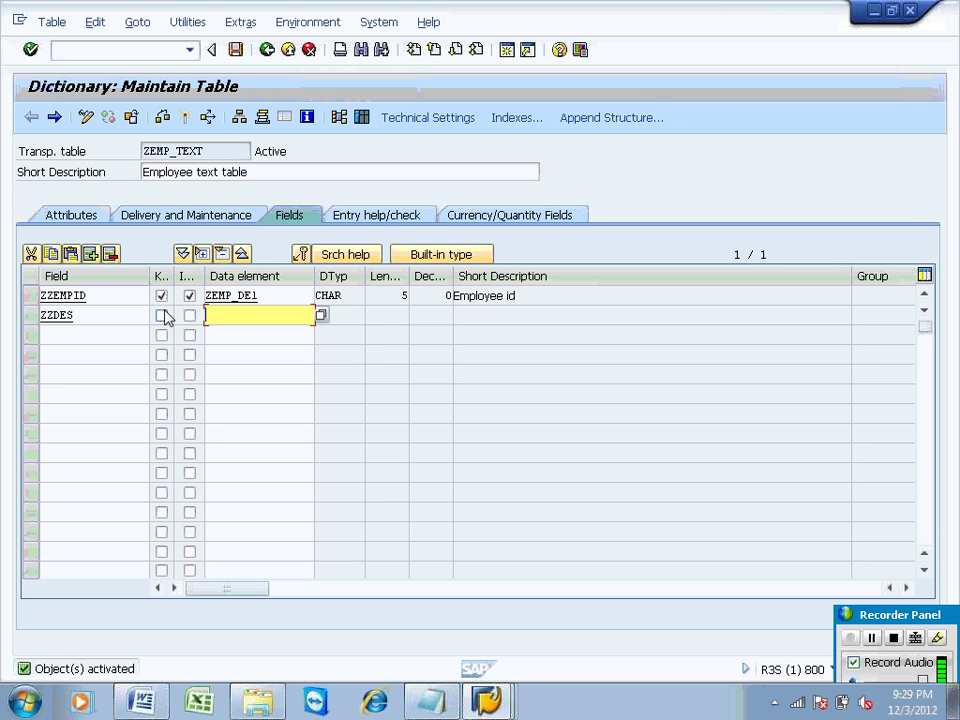
text(ZZDES_DE1)
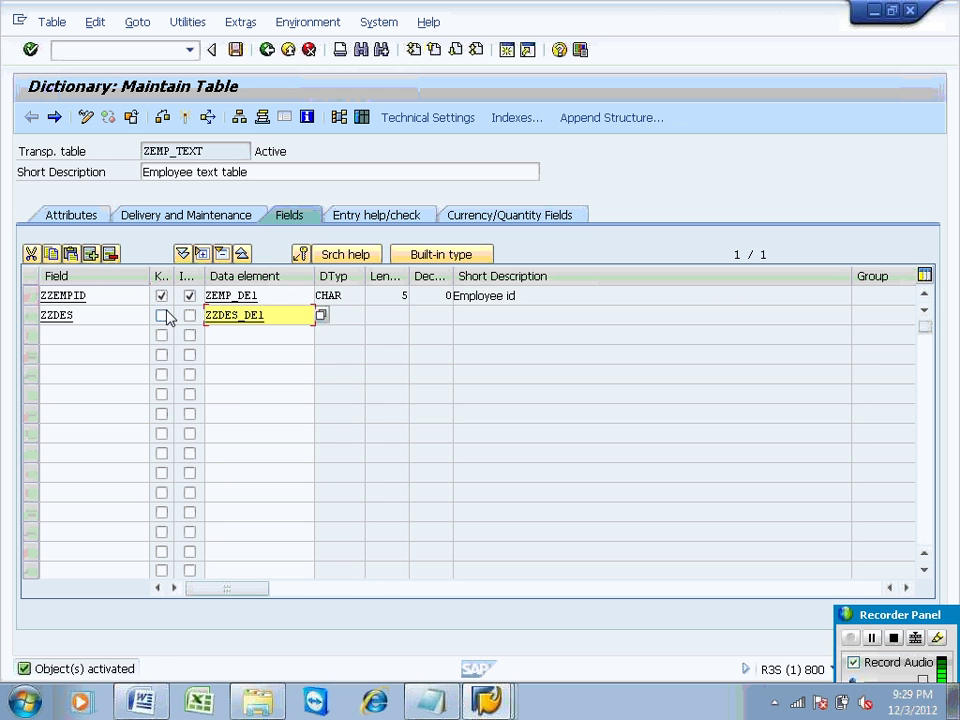
key(F3)
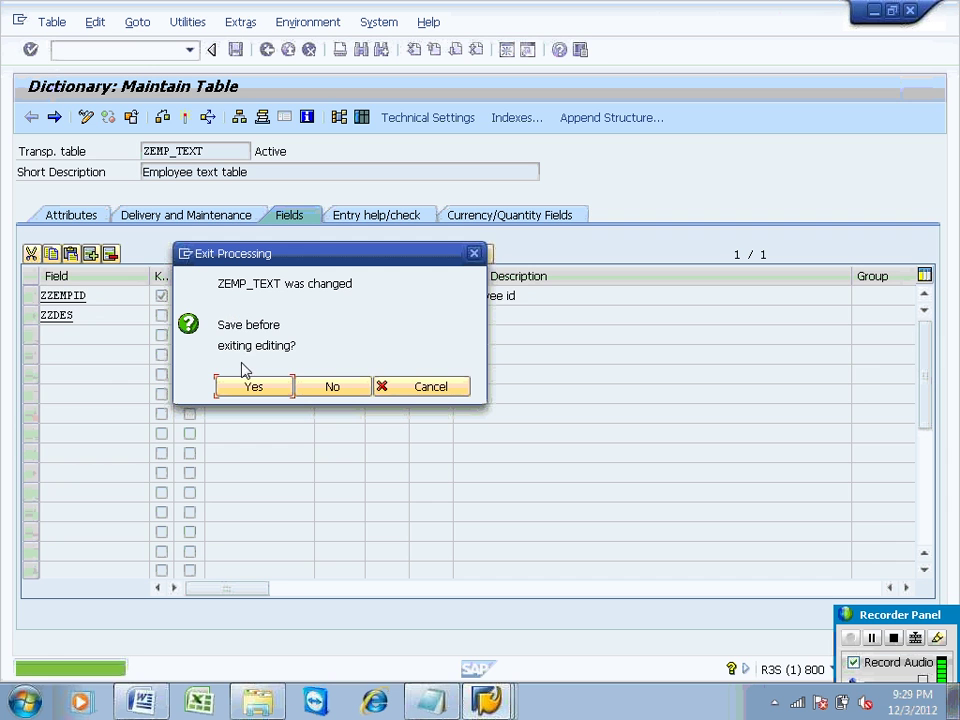
click(250, 384)
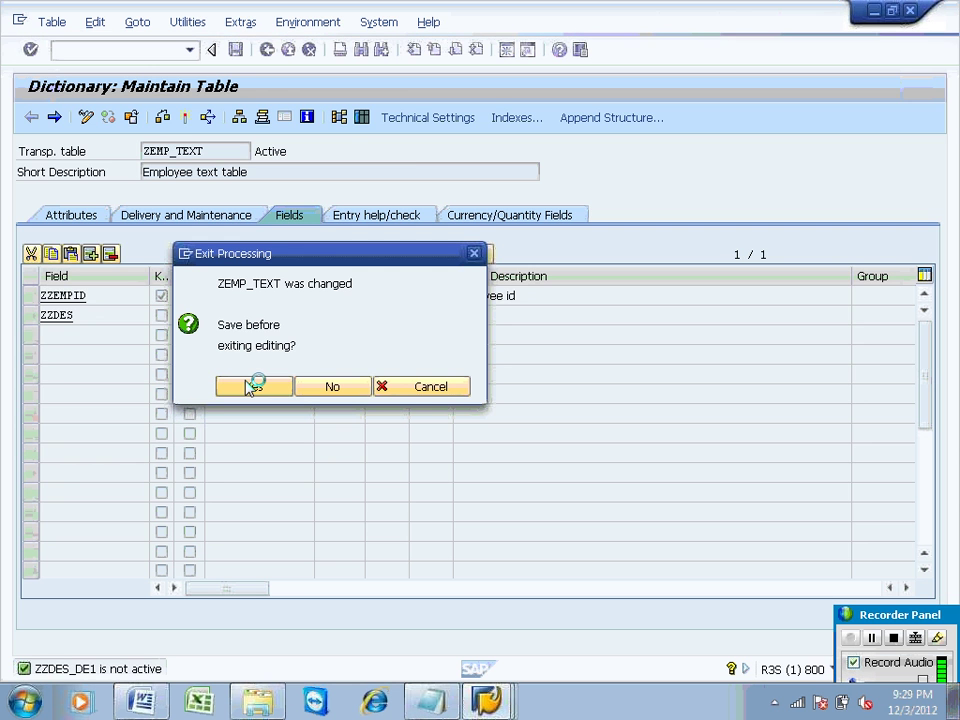
Step: Create data element ZZDES_DE1 with short description DESCRIPTION
click(251, 411)
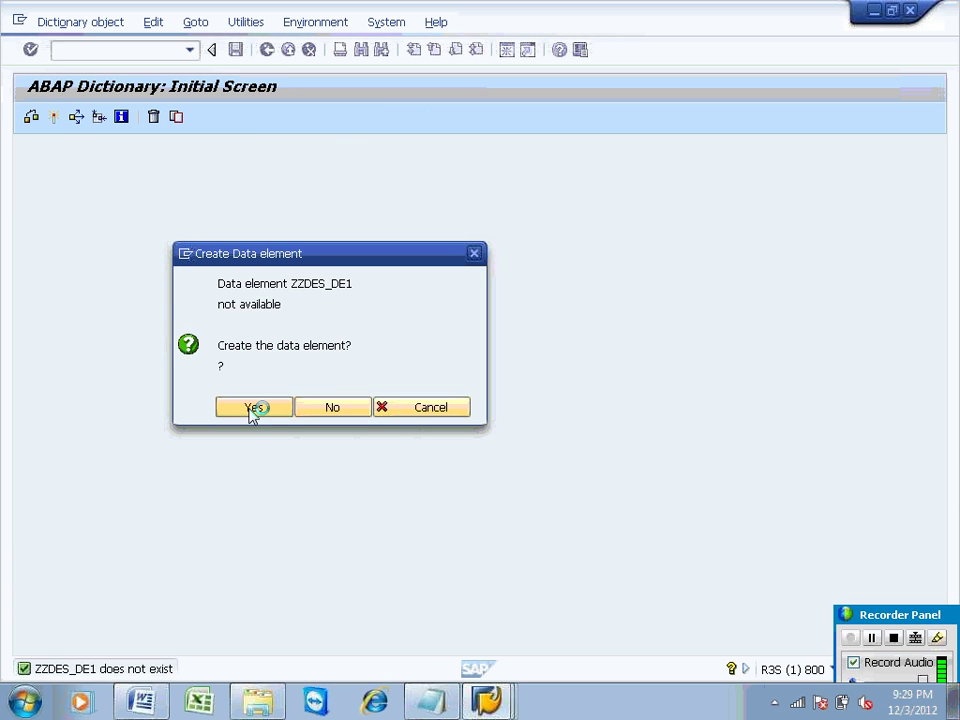
text(DES)
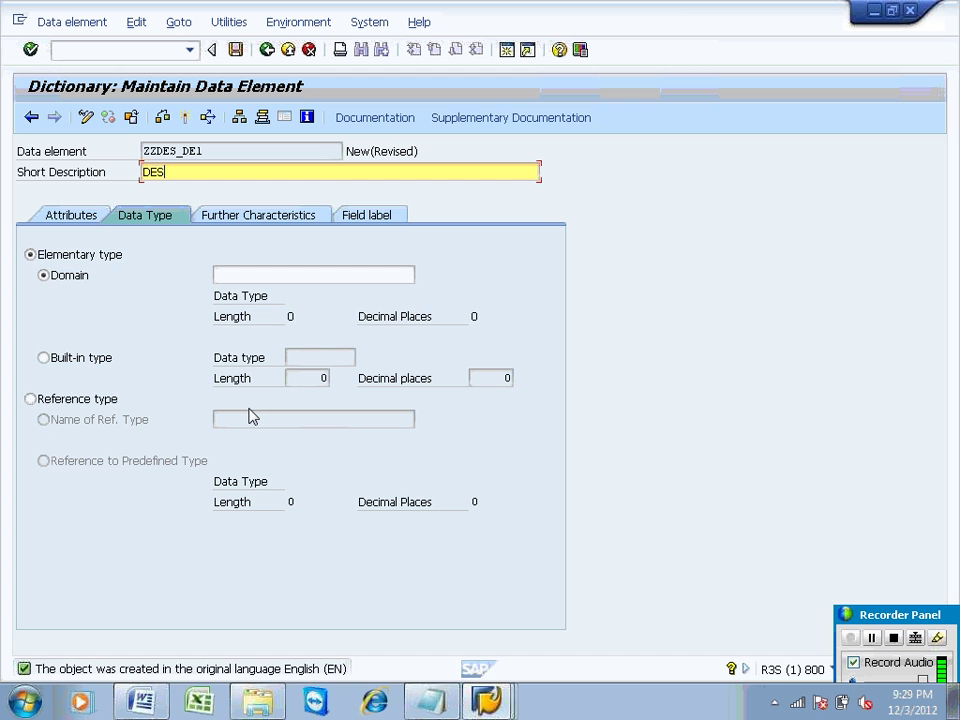
text(CRIPTION)
click(236, 274)
Step: Enter domain ZEMP_DO1 for data element ZZDES_DE1
double_click(216, 153)
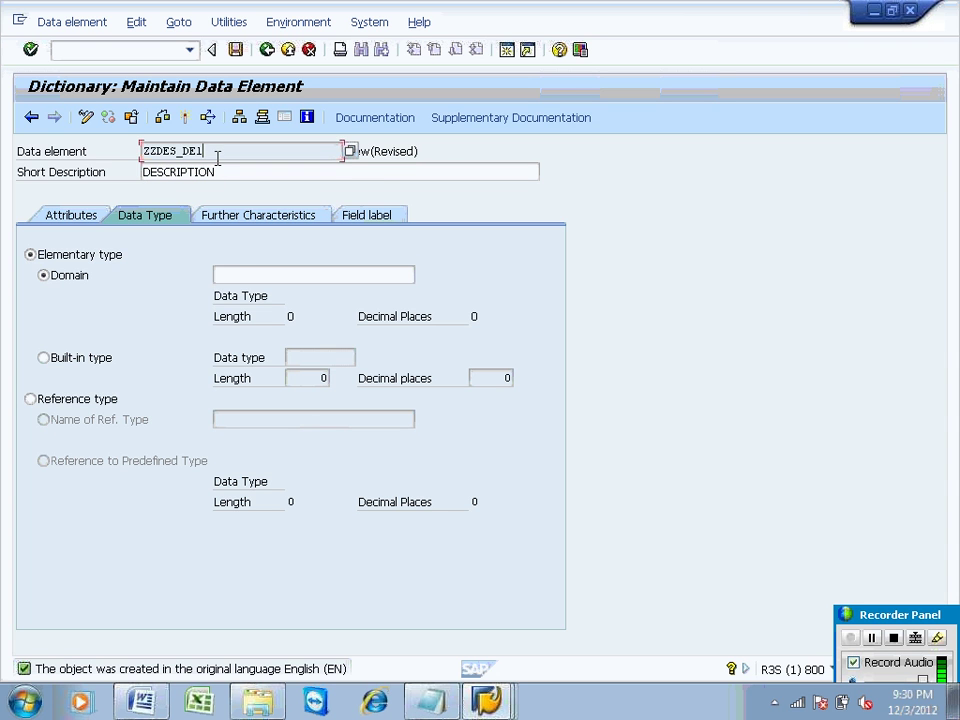
click(236, 274)
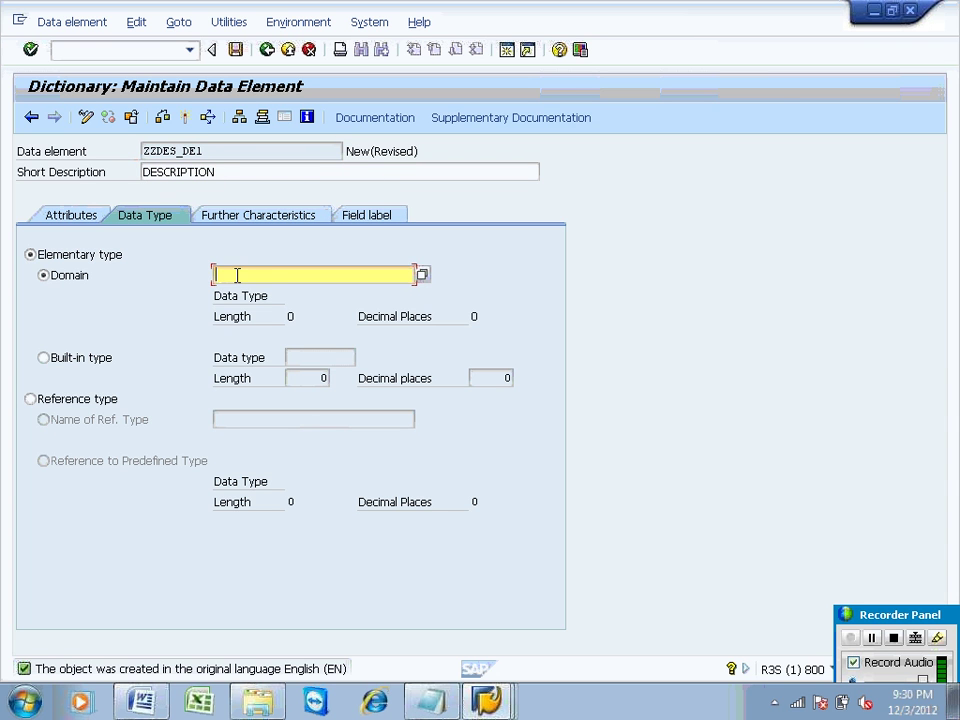
text(ZEMP_DE1)
key(BackSpace)
key(BackSpace)
text(O)
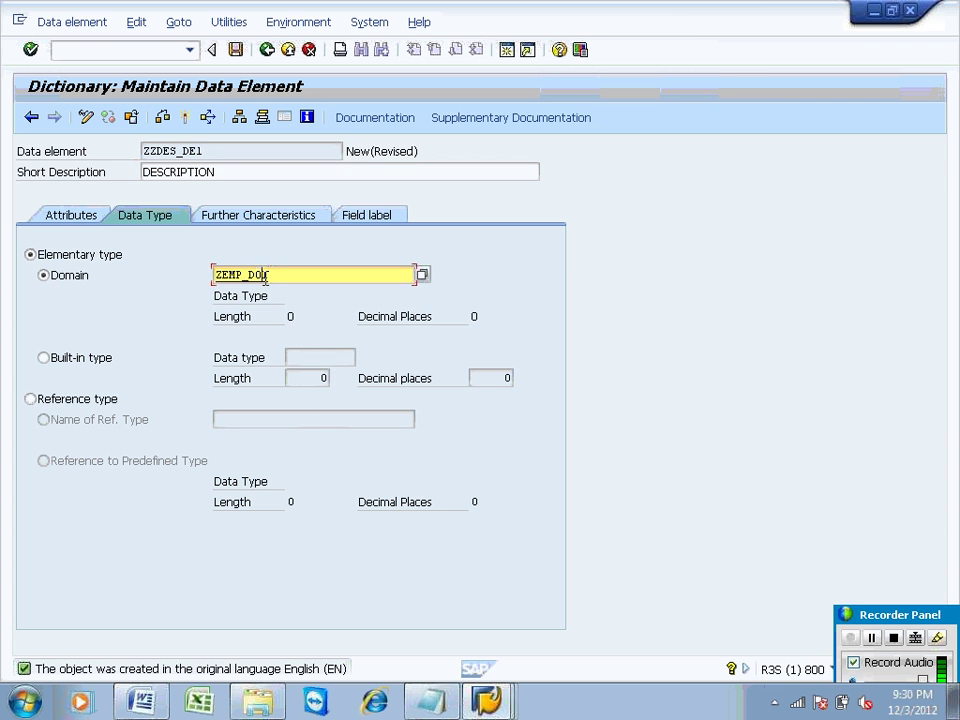
text(1)
key(BackSpace)
text(O)
Step: Save ZZDES_DE1 to package ZZST under the existing workbench request
double_click(255, 276)
click(258, 386)
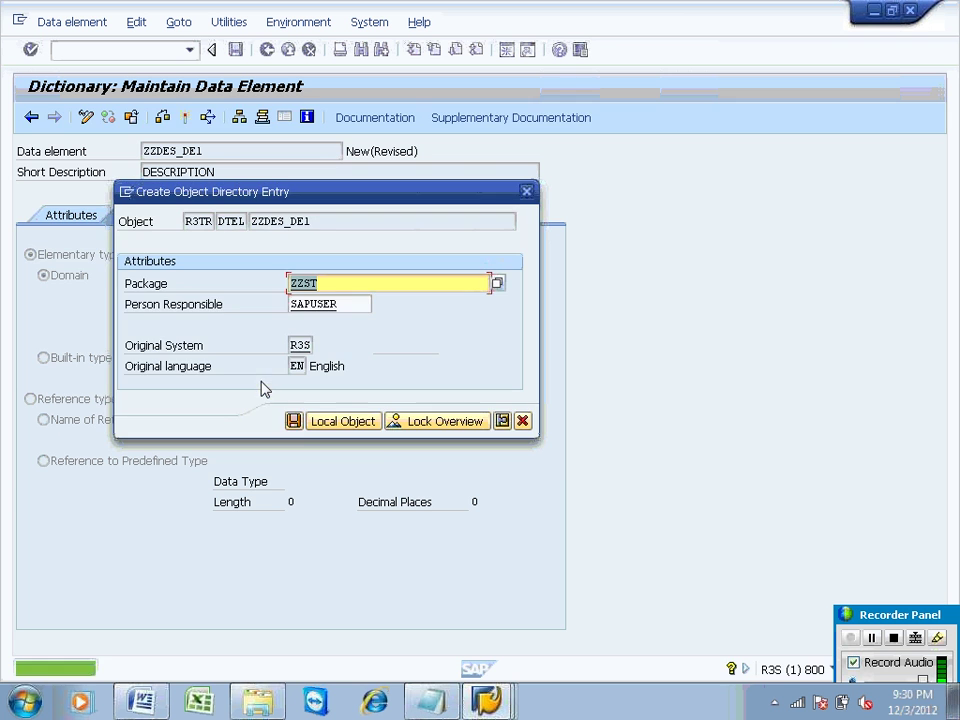
click(294, 421)
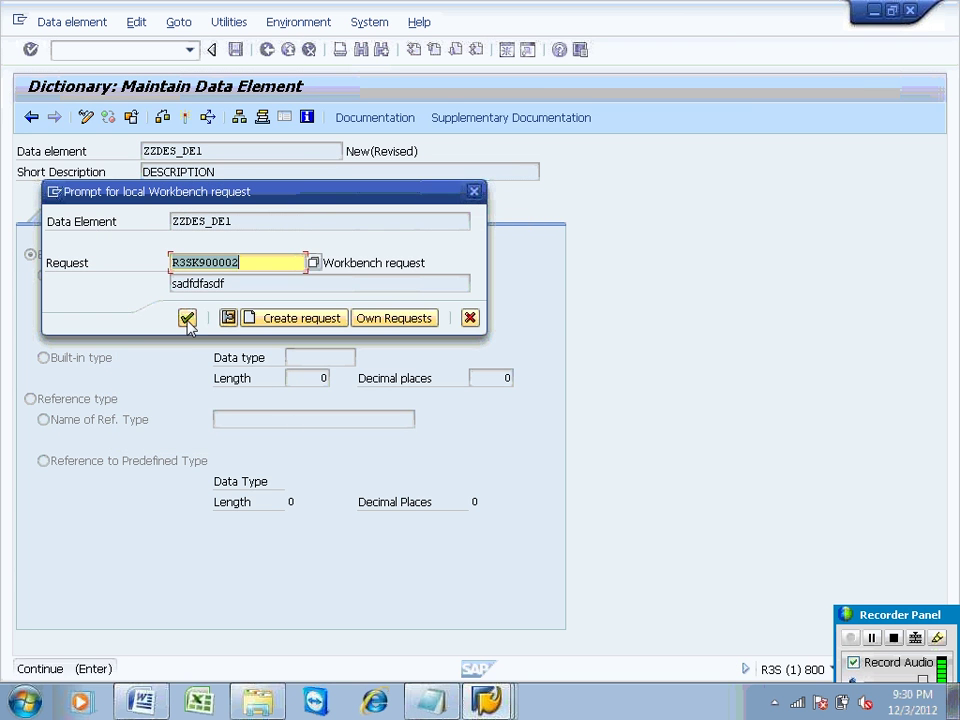
click(187, 321)
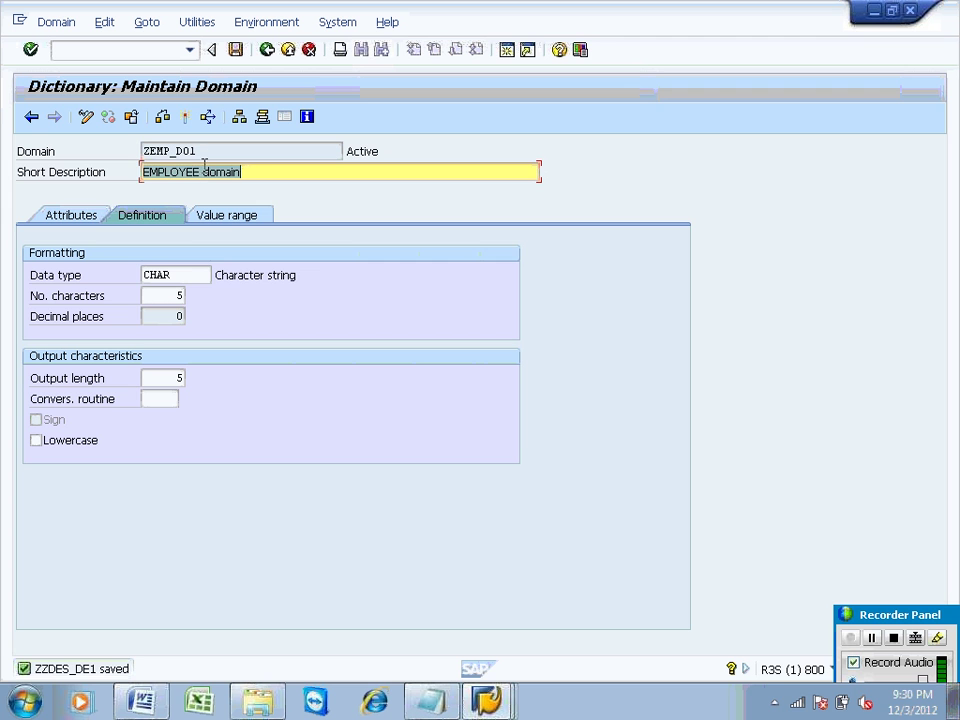
Step: Change domain ZEMP_DO1's length to 20 characters and activate it
click(180, 275)
drag(180, 275, 121, 277)
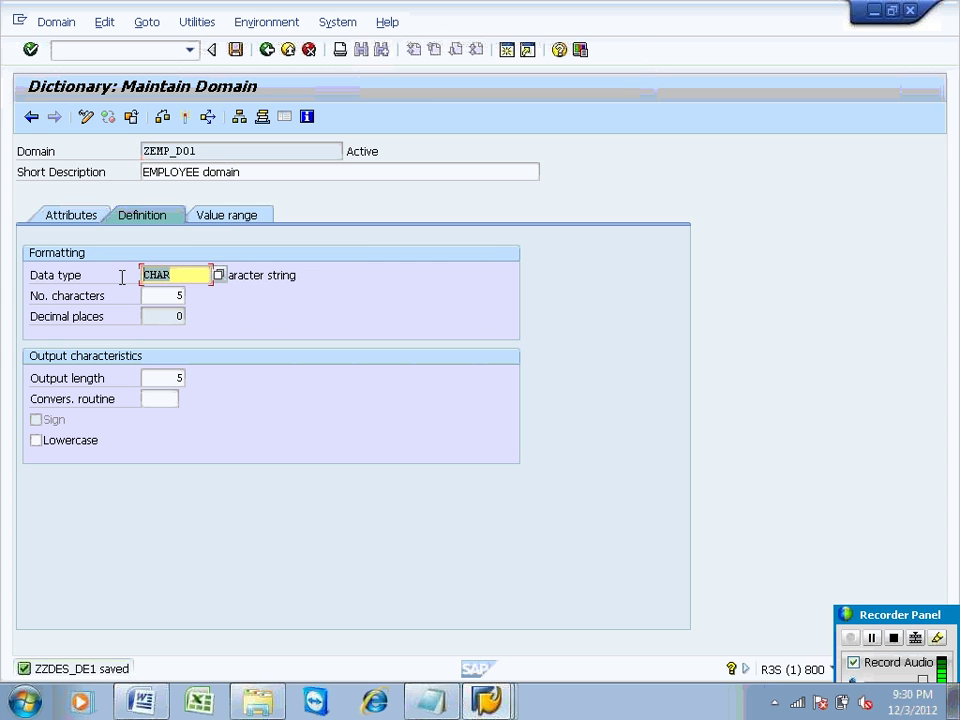
click(175, 295)
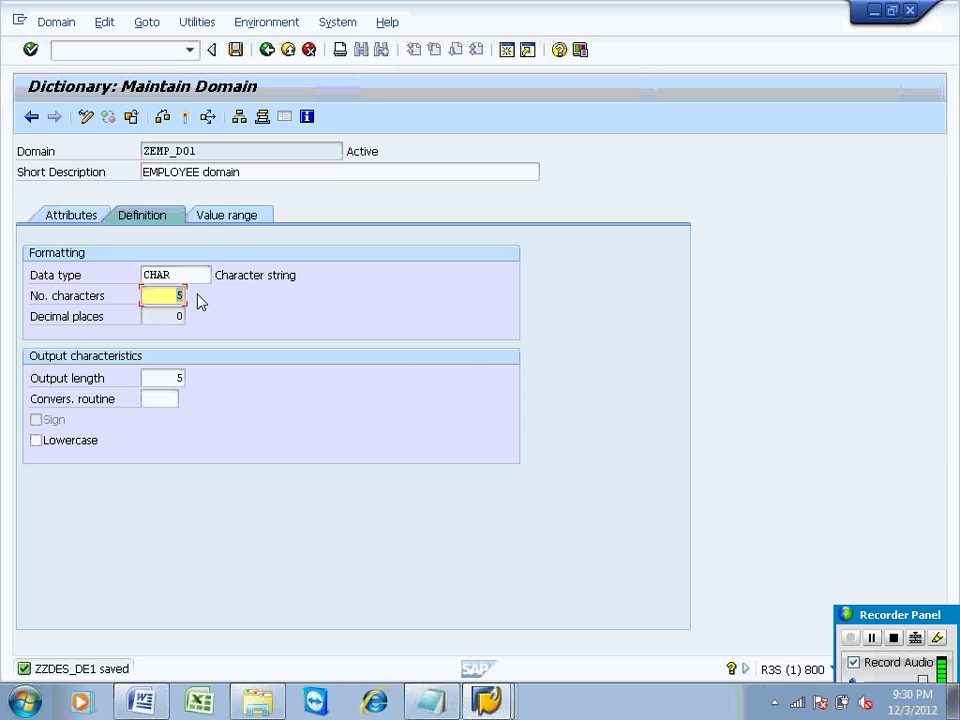
click(185, 117)
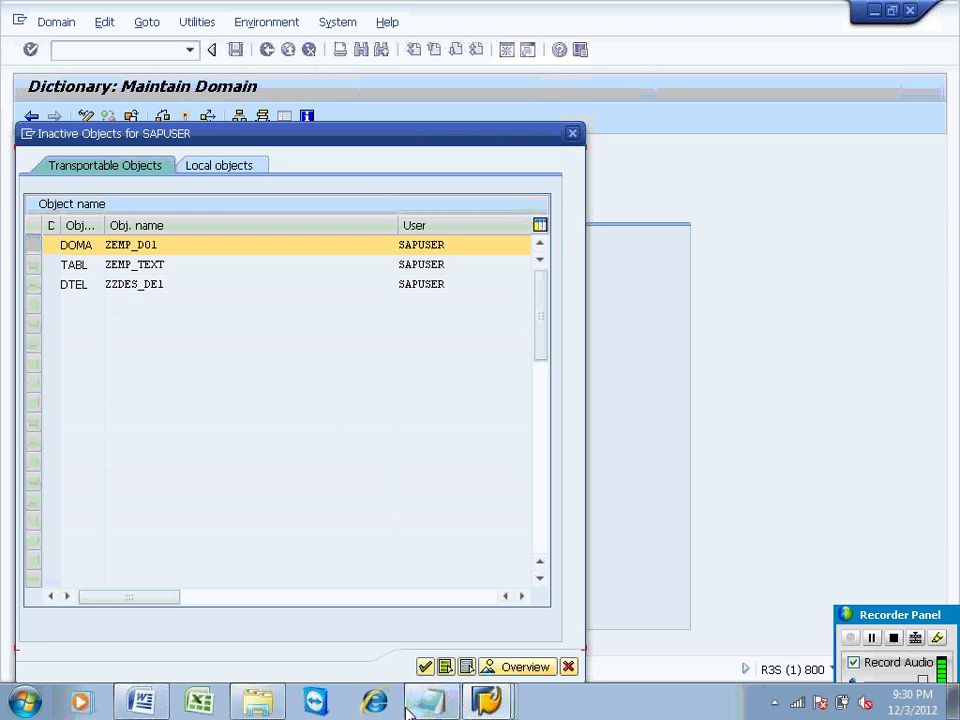
Step: Continue activation past the dependent-table notice and review the activation log warnings
click(424, 668)
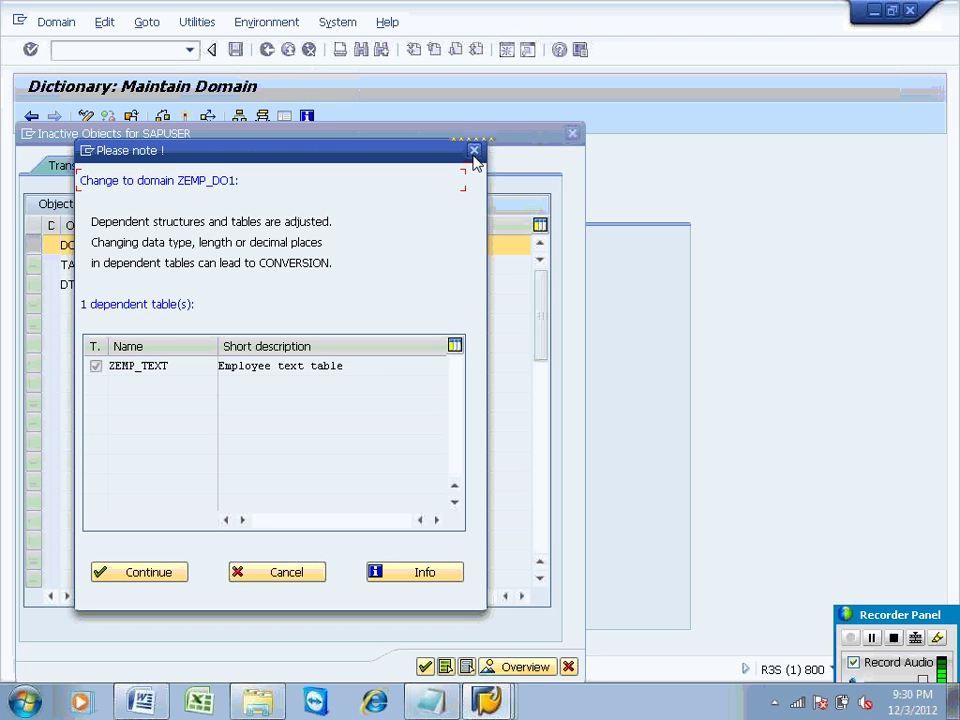
click(475, 152)
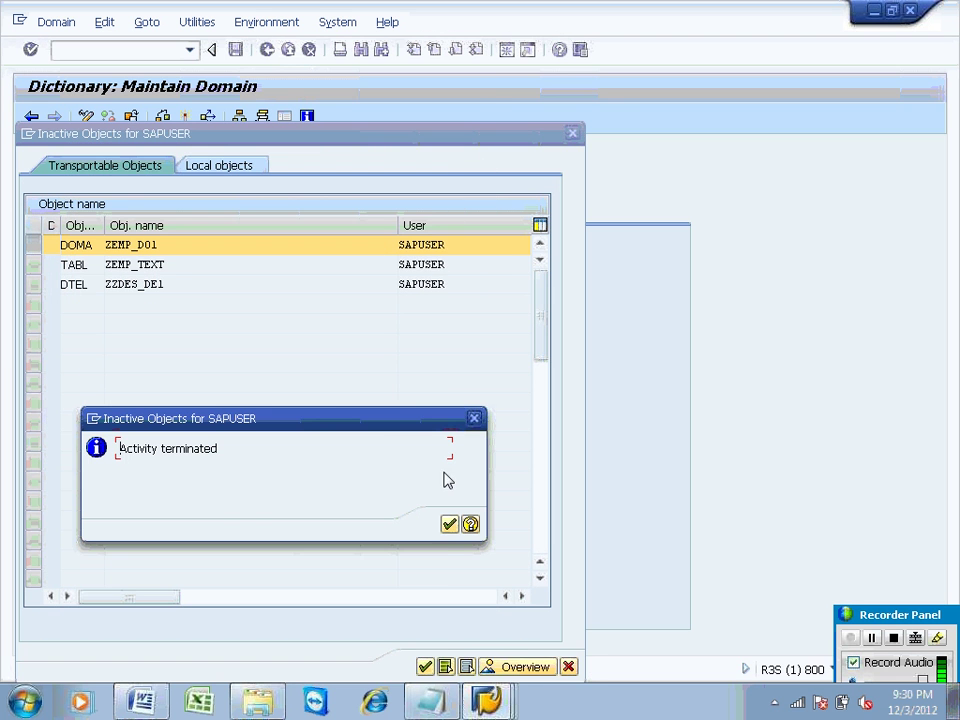
click(450, 525)
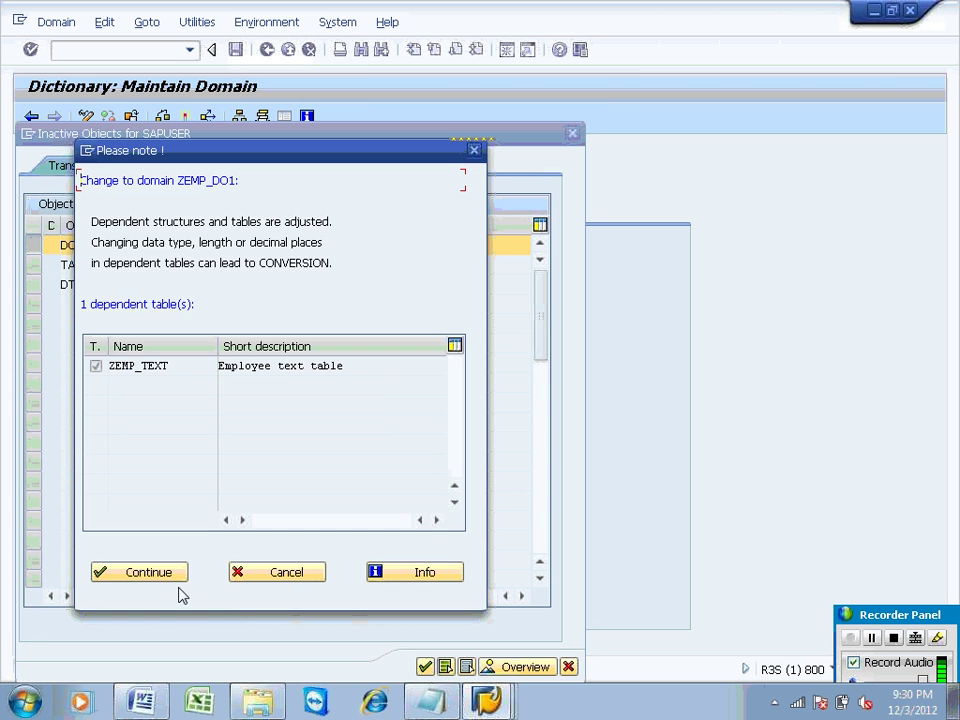
click(165, 578)
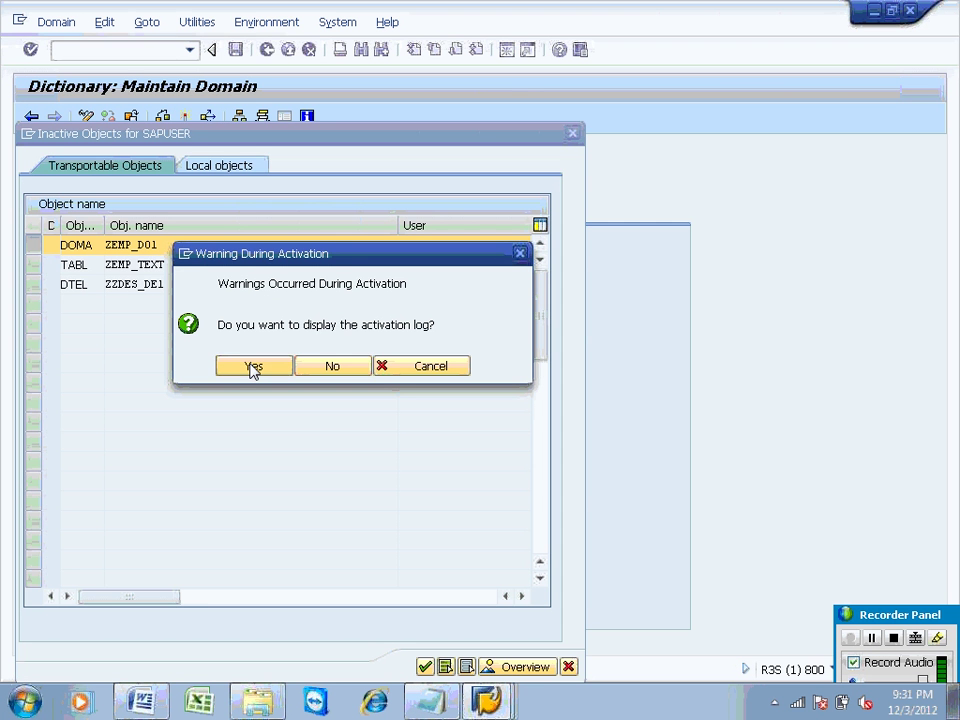
click(252, 367)
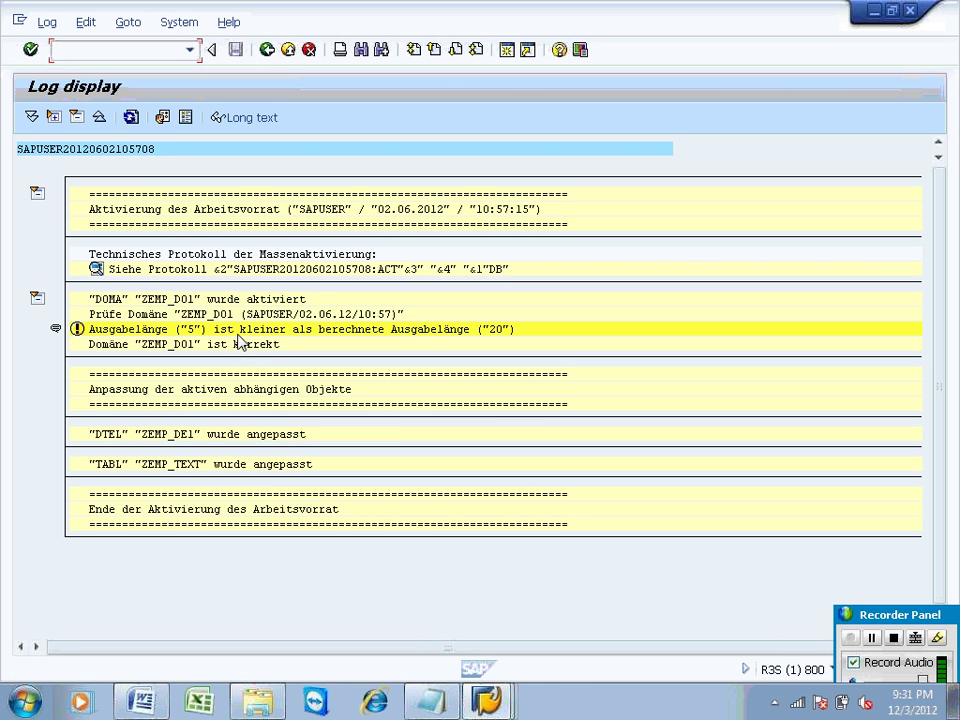
click(266, 50)
Step: Set domain ZEMP_DO1 back to 5 characters and reactivate it
click(185, 274)
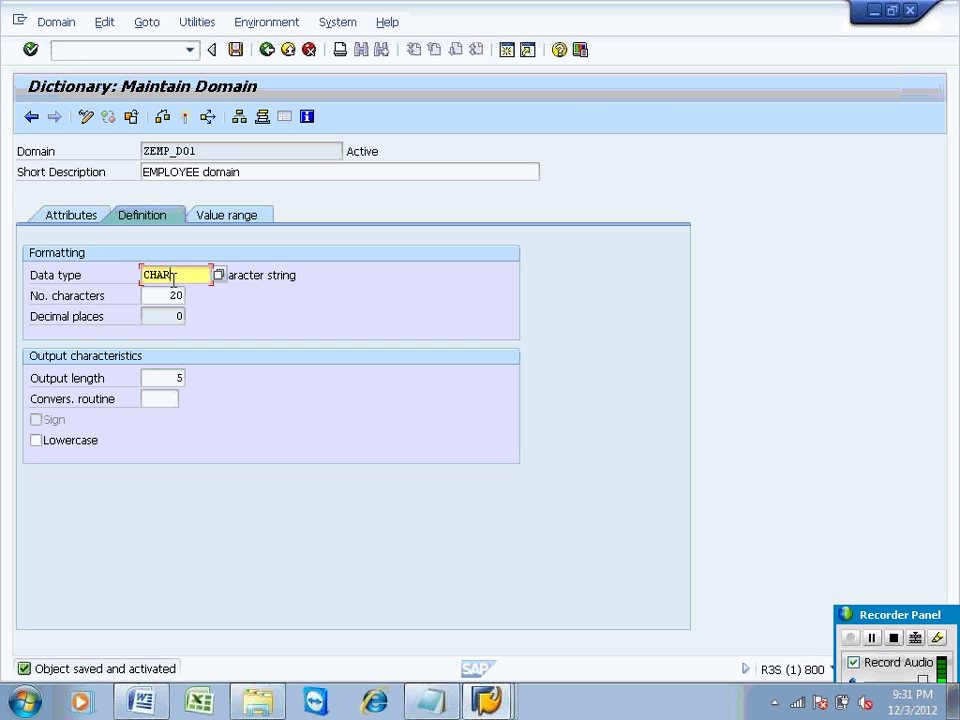
double_click(175, 296)
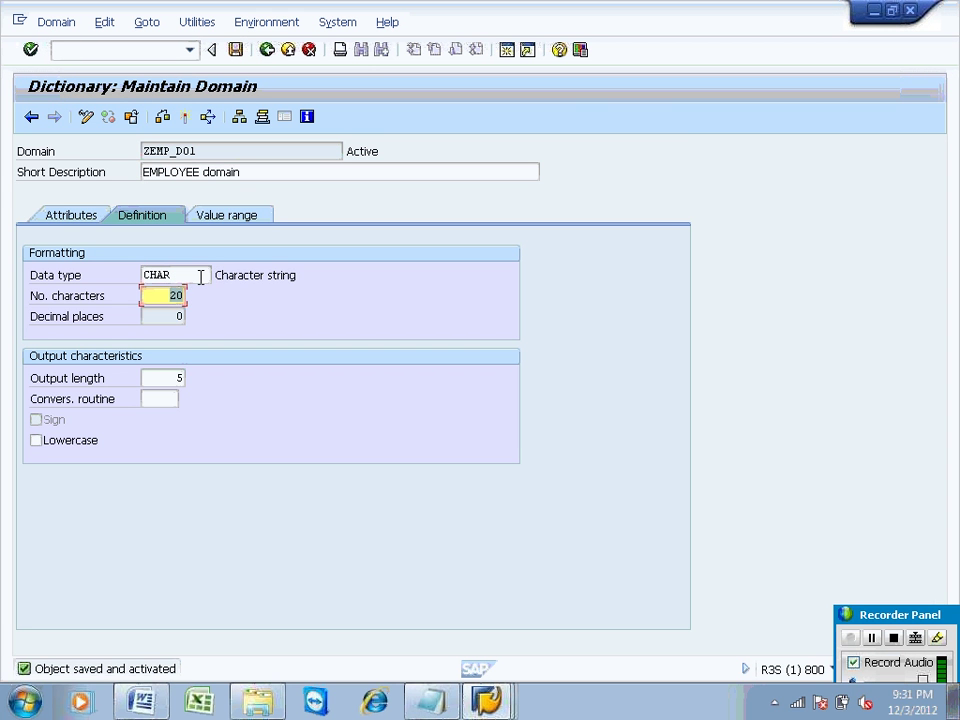
text(5)
click(186, 117)
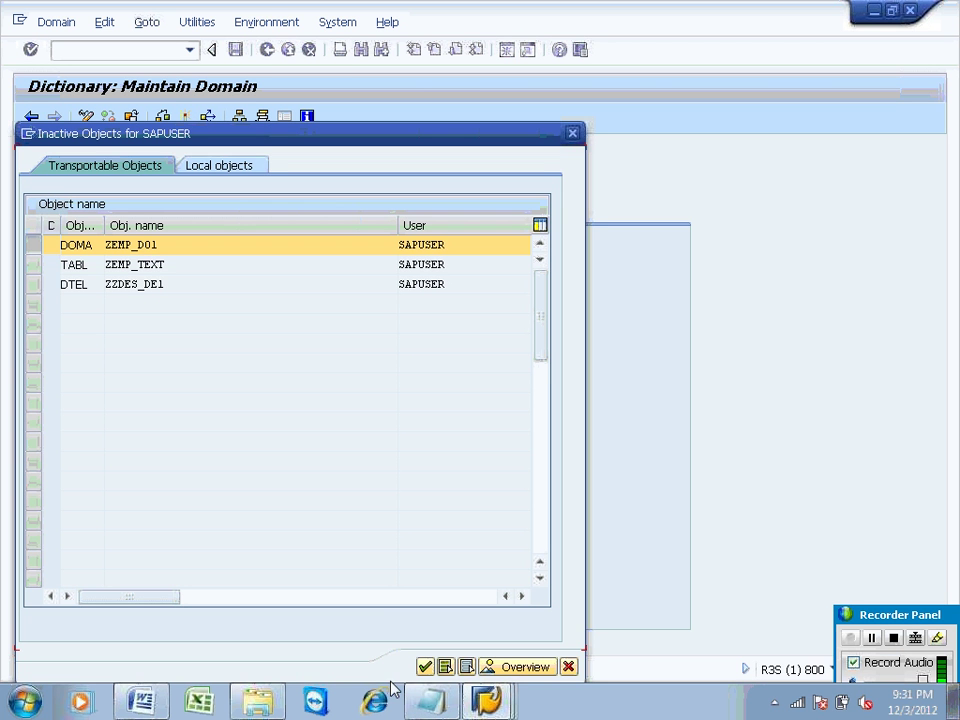
click(425, 667)
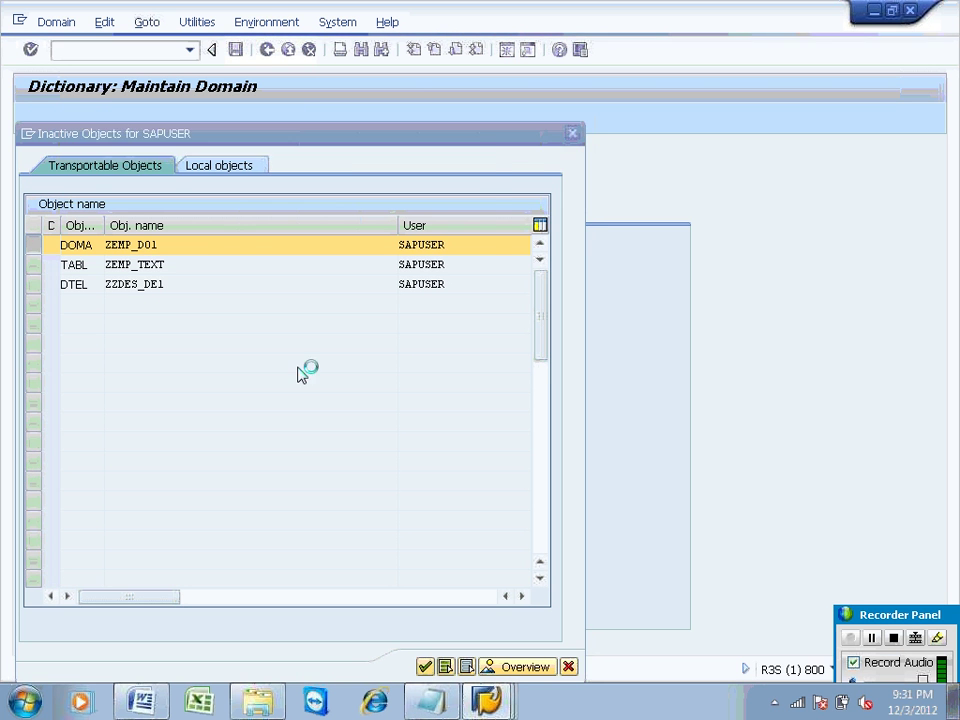
click(143, 578)
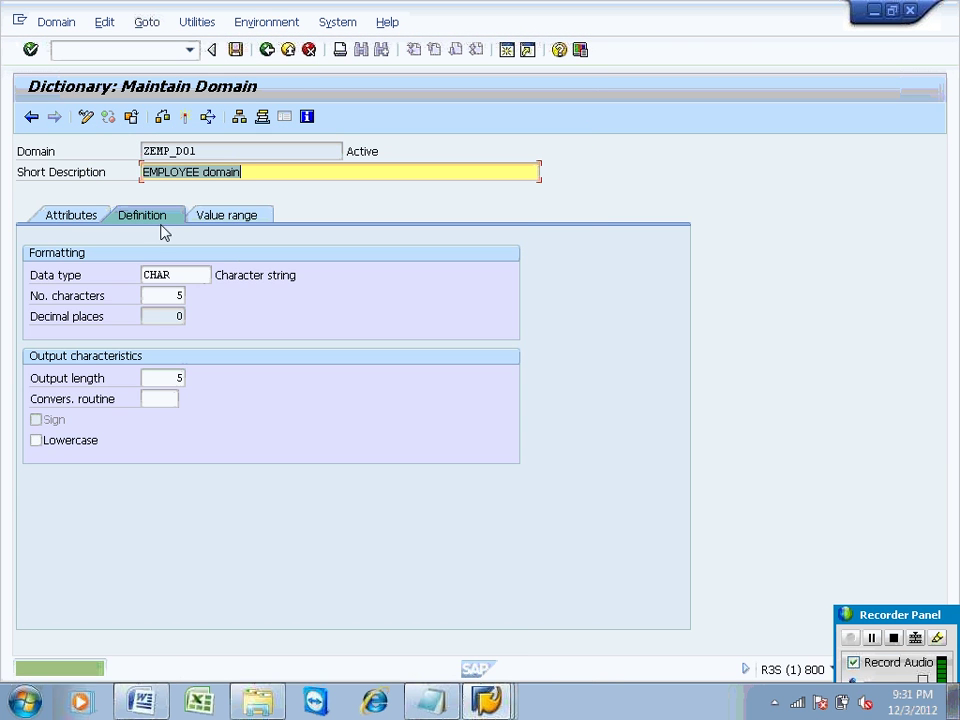
Step: Activate data element ZZDES_DE1 and return to table ZEMP_TEXT
click(266, 49)
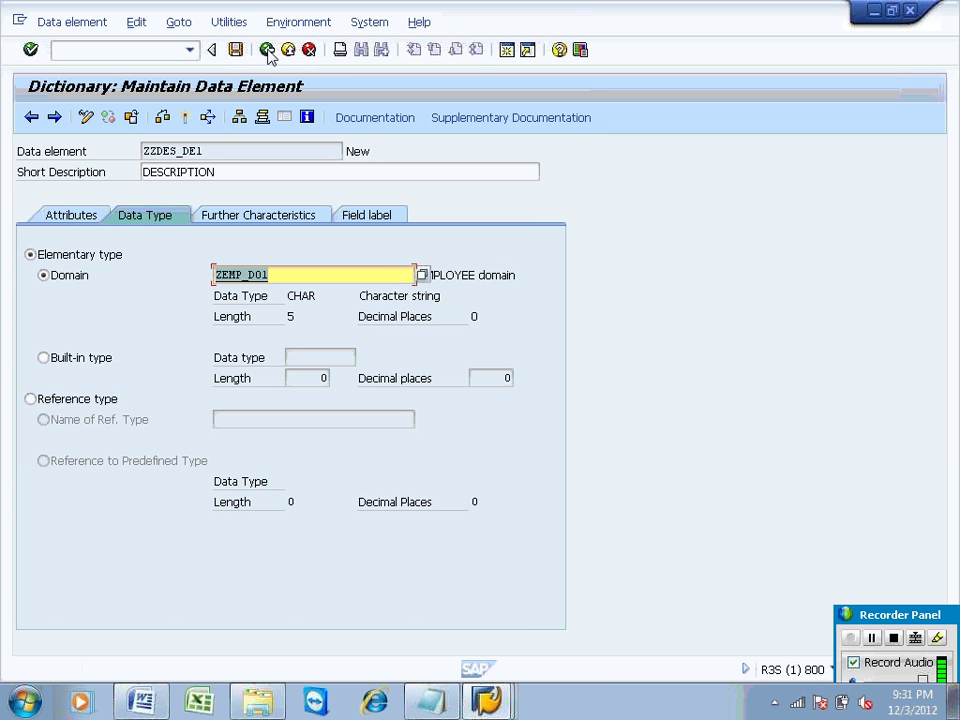
click(190, 117)
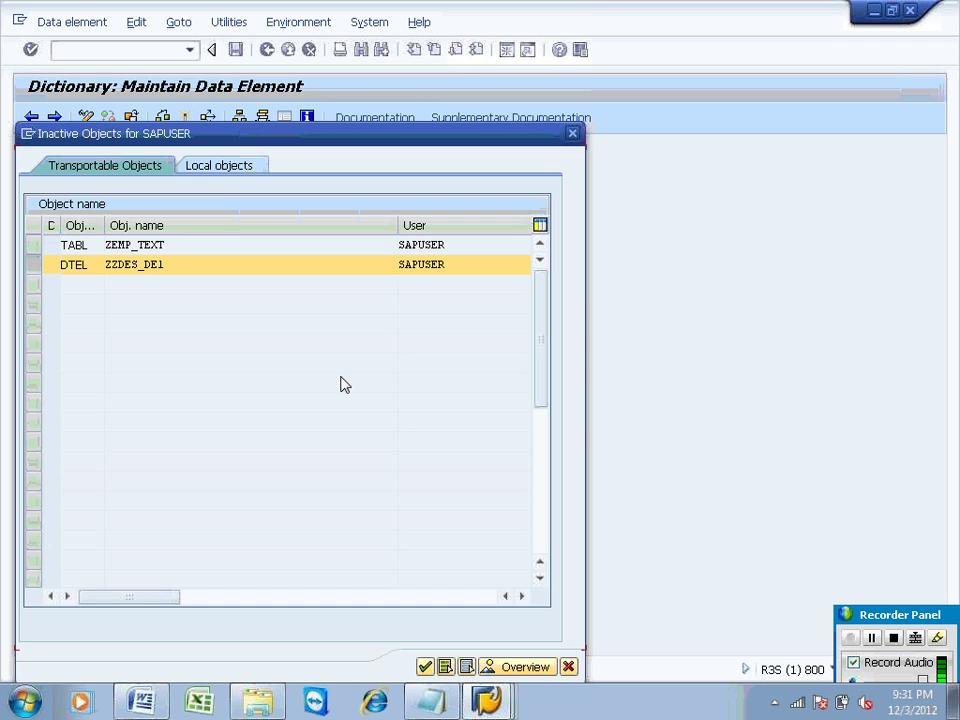
click(425, 665)
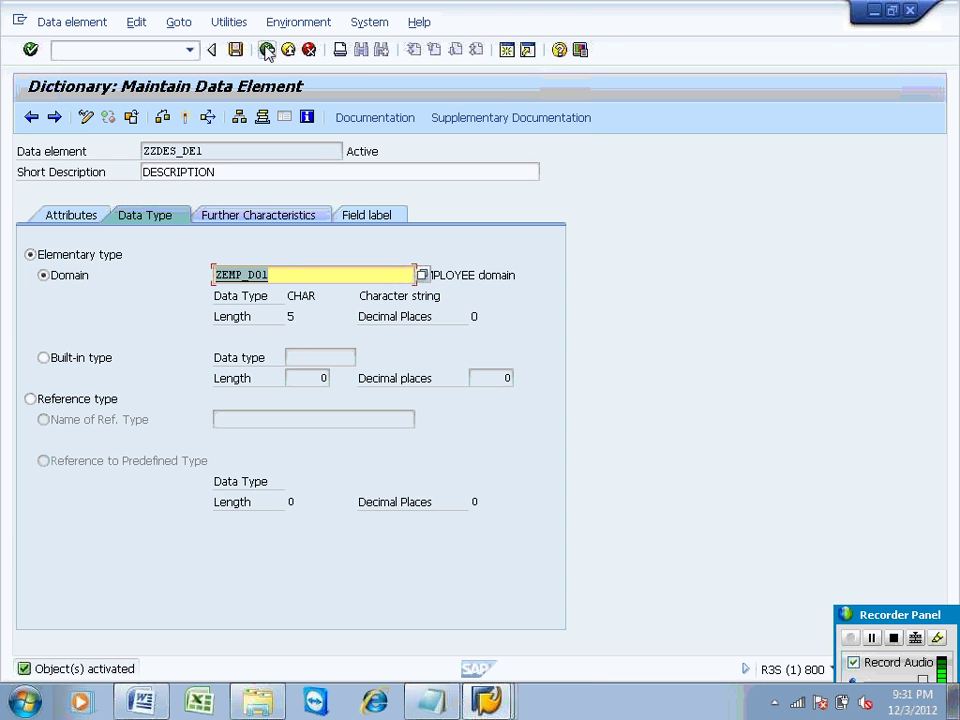
click(266, 52)
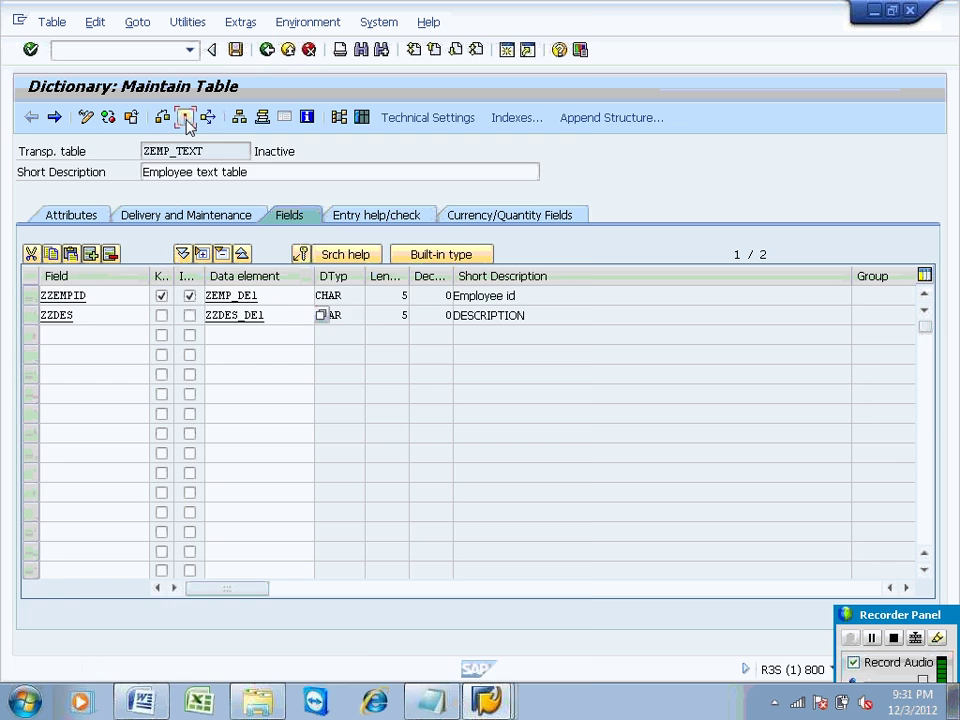
Step: Activate table ZEMP_TEXT and open its Table Contents > Create Entries insert form
click(186, 117)
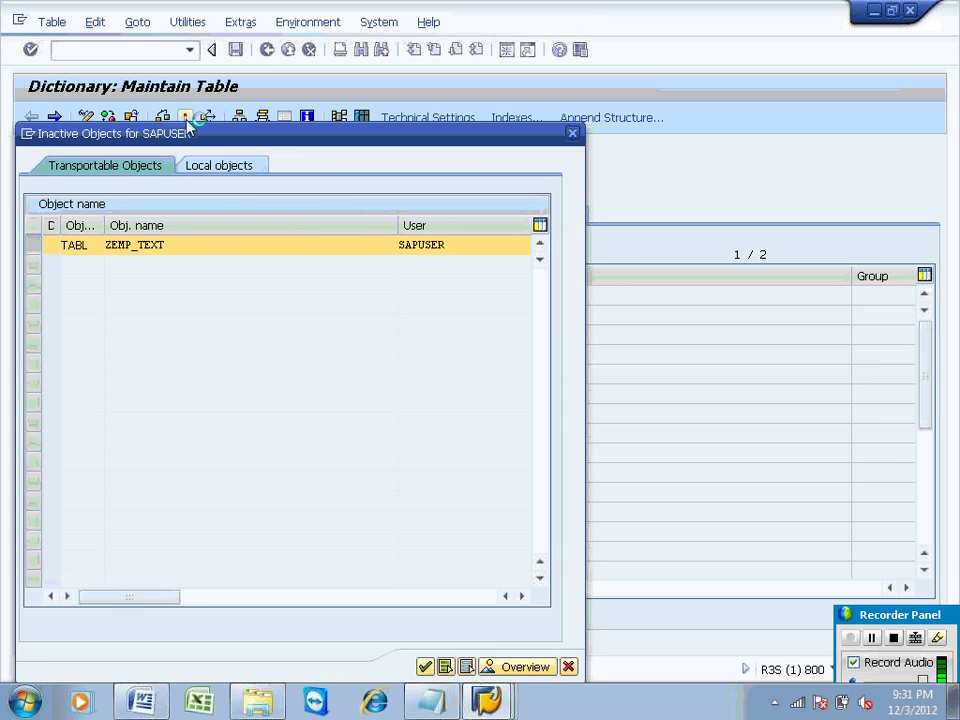
key(Return)
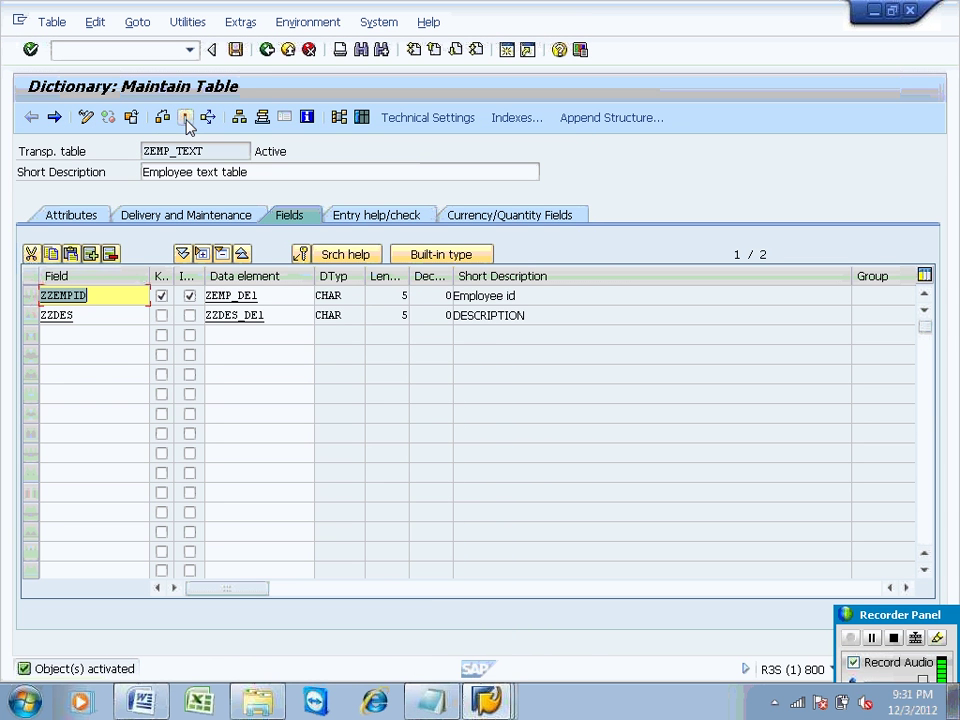
click(190, 24)
mouse_move(377, 258)
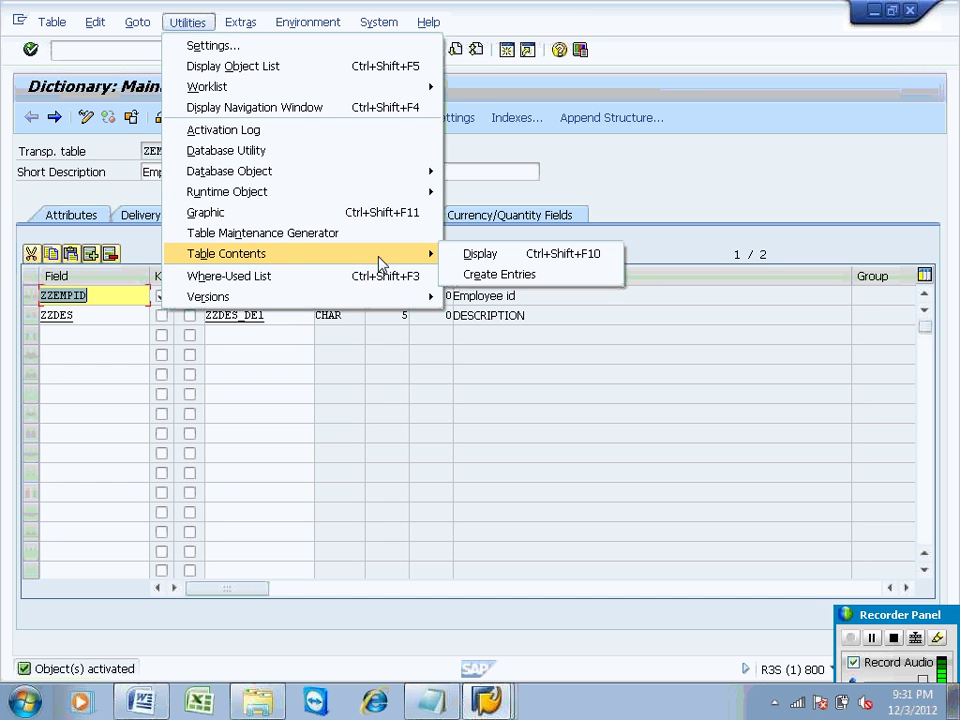
click(527, 274)
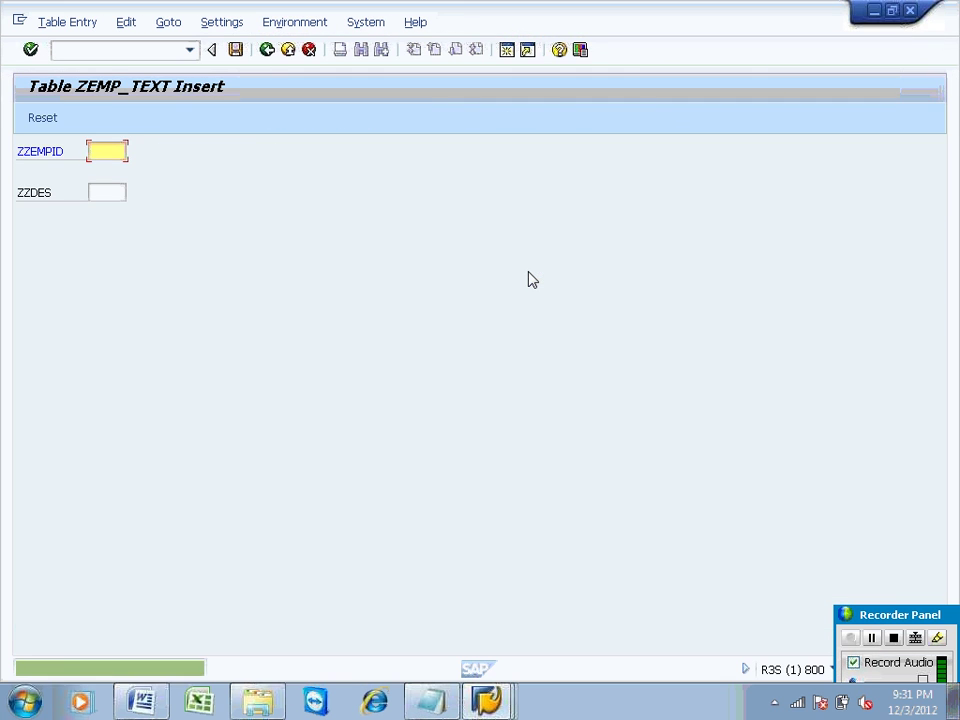
Step: Insert and save records EMP01 / EMP01 and EMP02 / EMID2 in ZEMP_TEXT
text(EMP0)
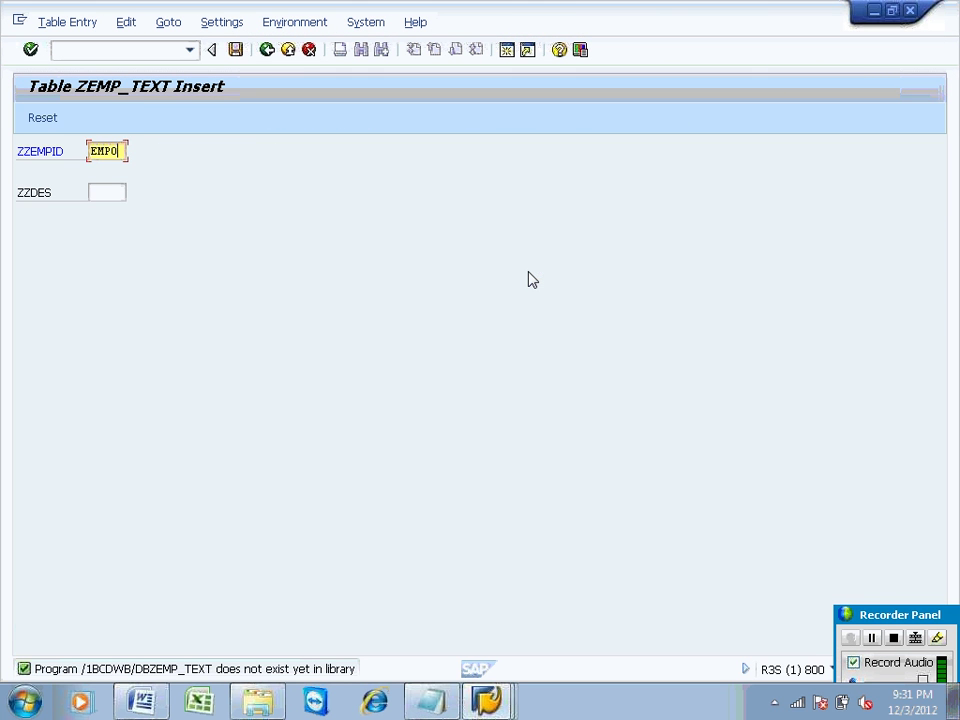
text(1)
click(108, 193)
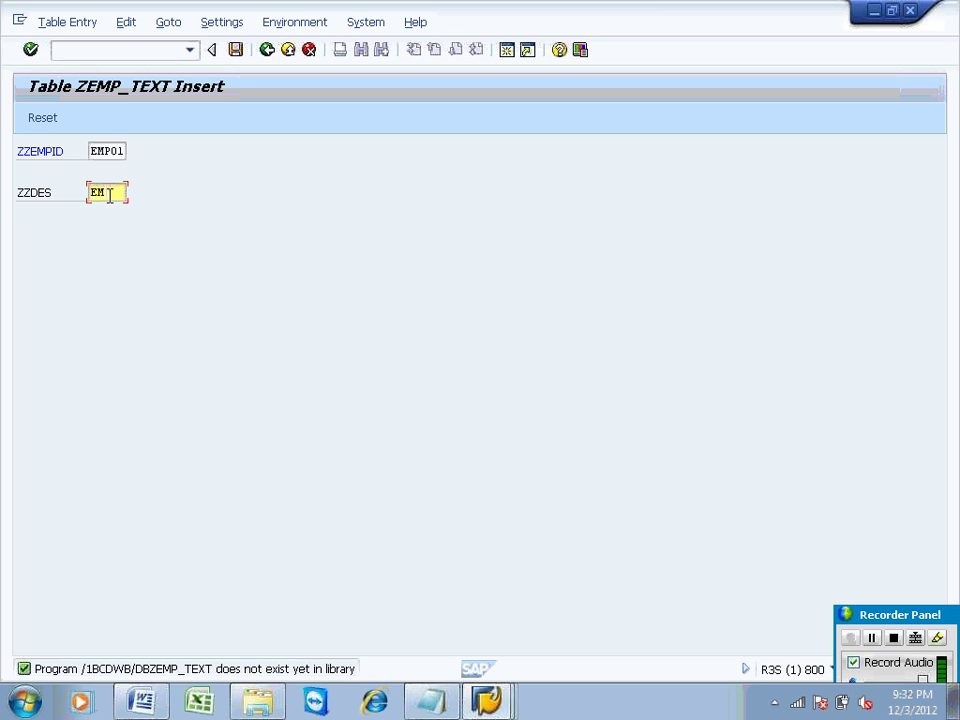
text(EM)
text(P01)
click(236, 52)
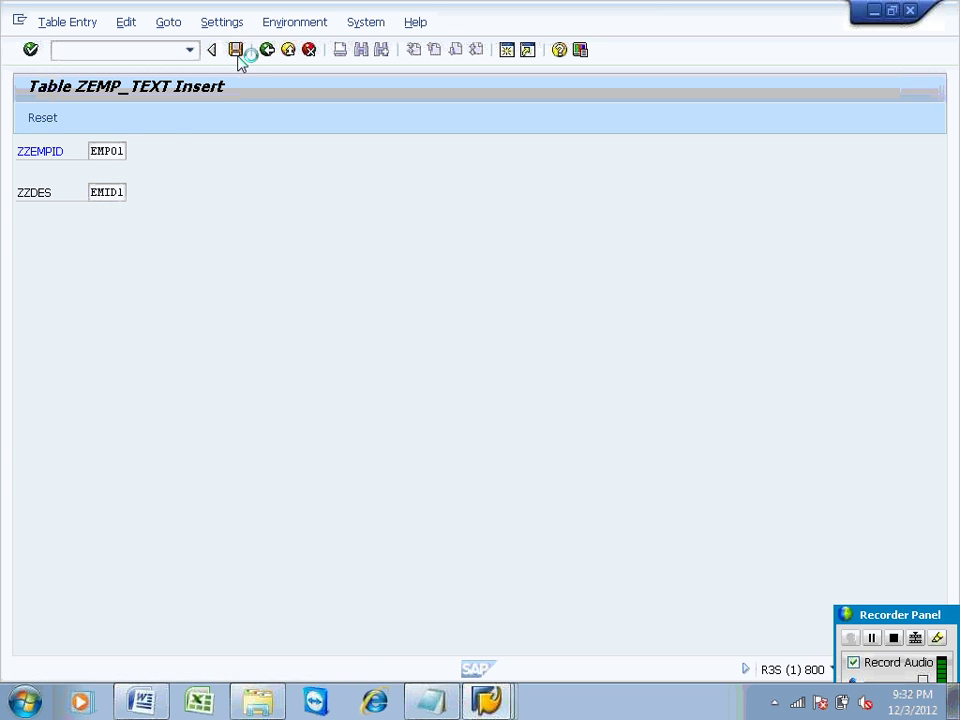
double_click(120, 152)
text(EMP02)
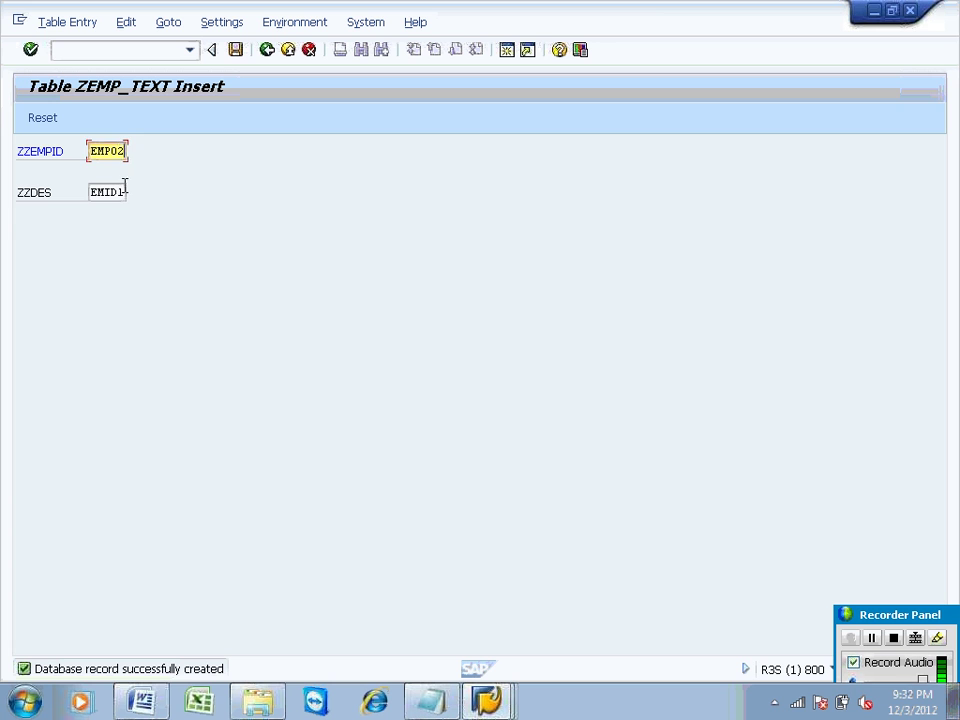
double_click(120, 192)
text(EMID2)
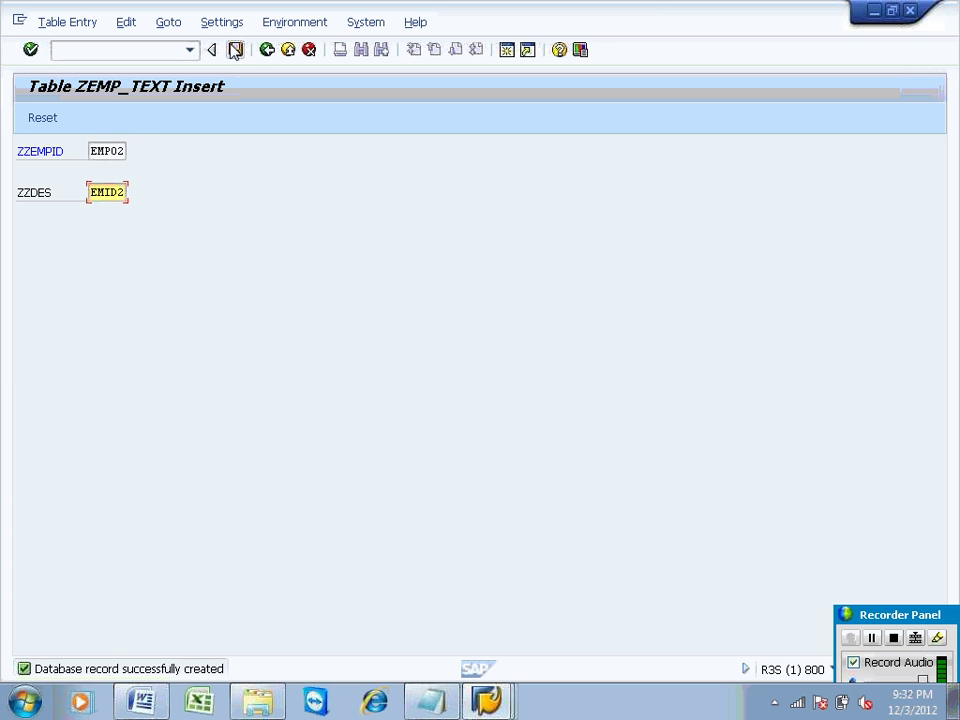
click(236, 51)
Step: Save a third record EMP03 / EMID3 and return to the Maintain Table screen
double_click(127, 153)
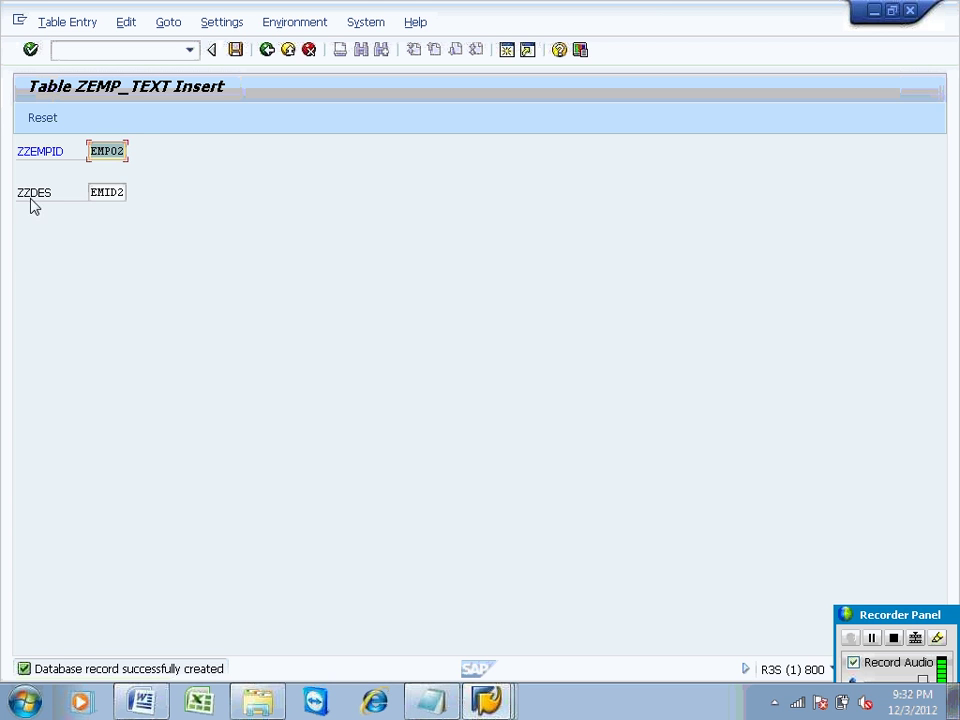
click(120, 151)
key(BackSpace)
text(3)
click(124, 190)
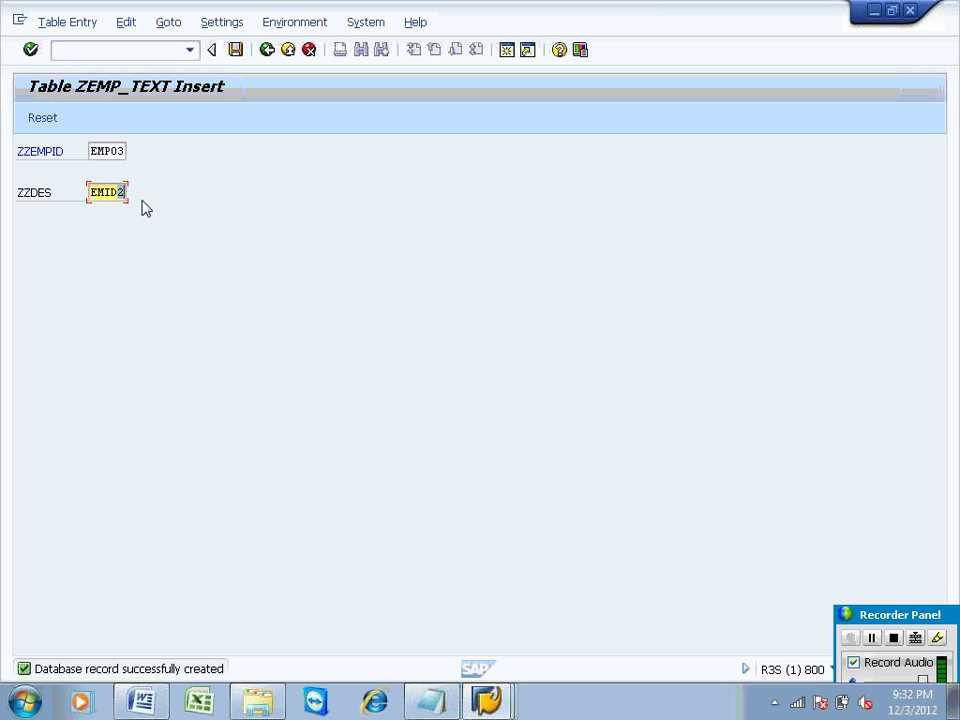
click(236, 50)
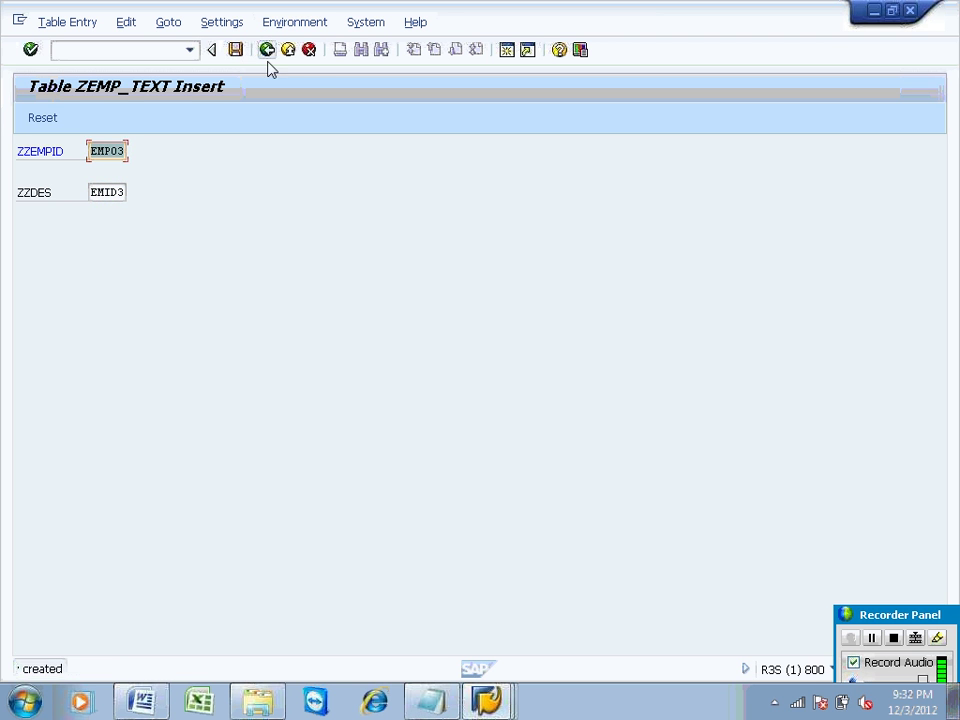
click(267, 50)
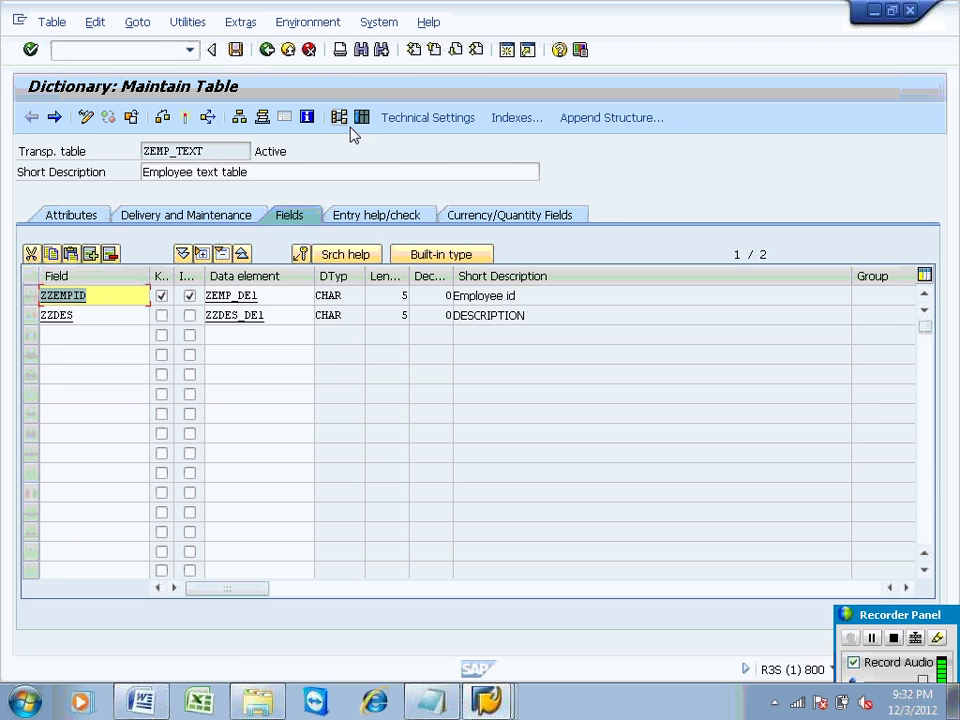
Step: Count ZEMP_TEXT's entries (three), list rows EMP01–EMP03, then go back
click(362, 118)
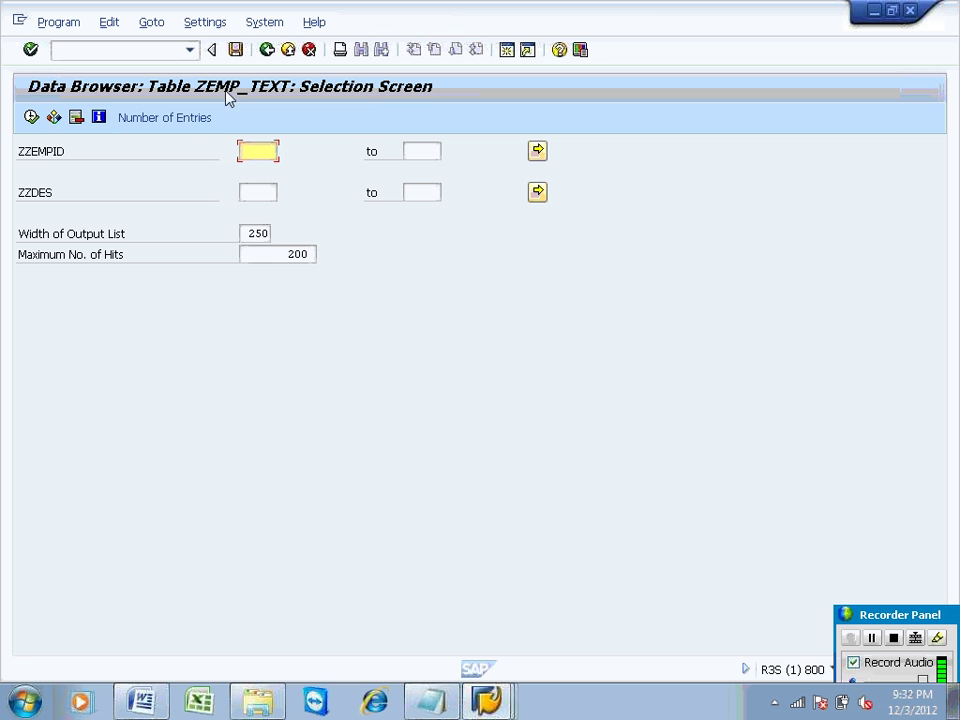
click(193, 120)
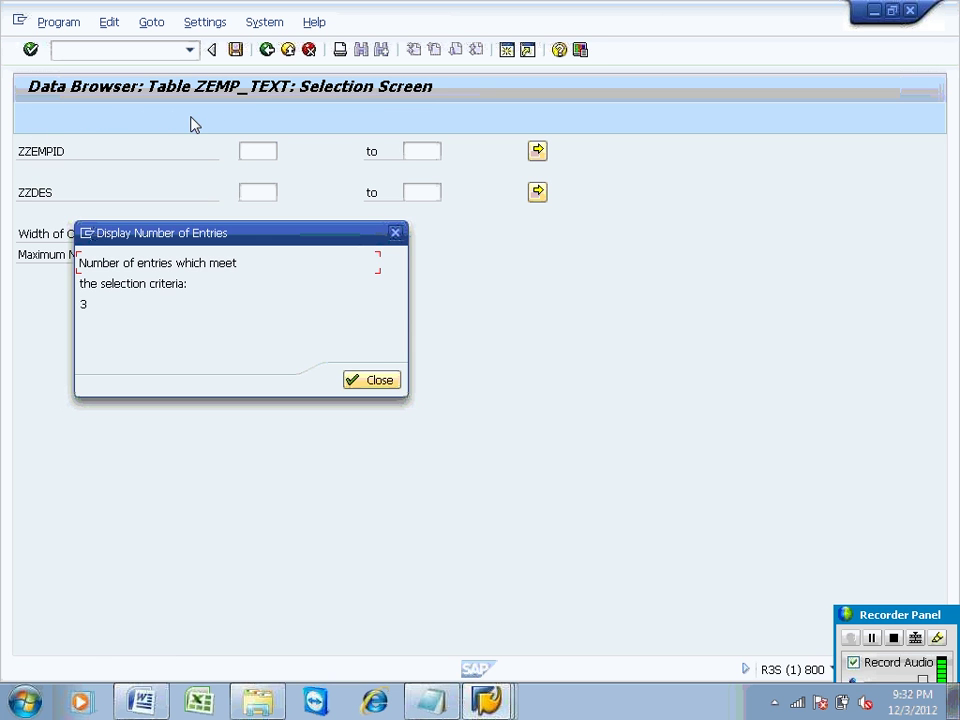
click(372, 386)
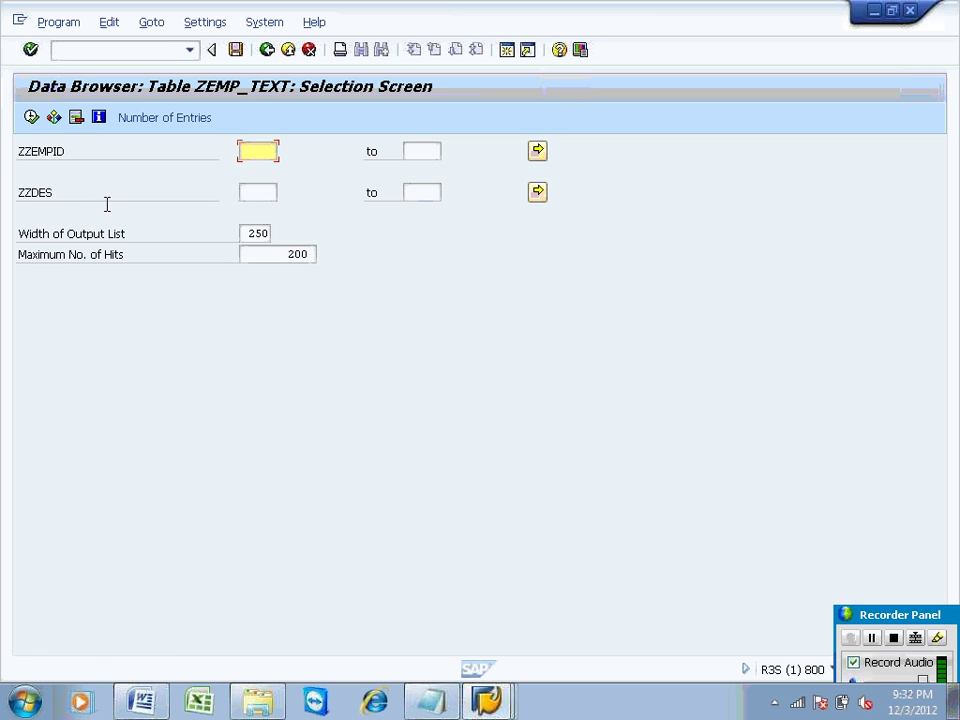
click(31, 117)
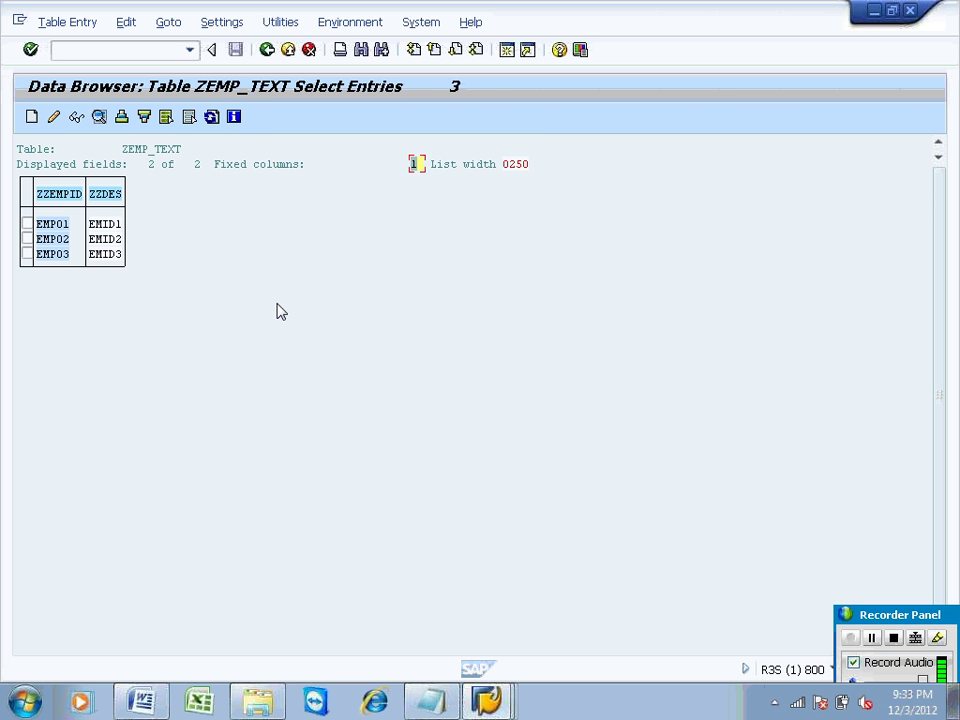
click(266, 49)
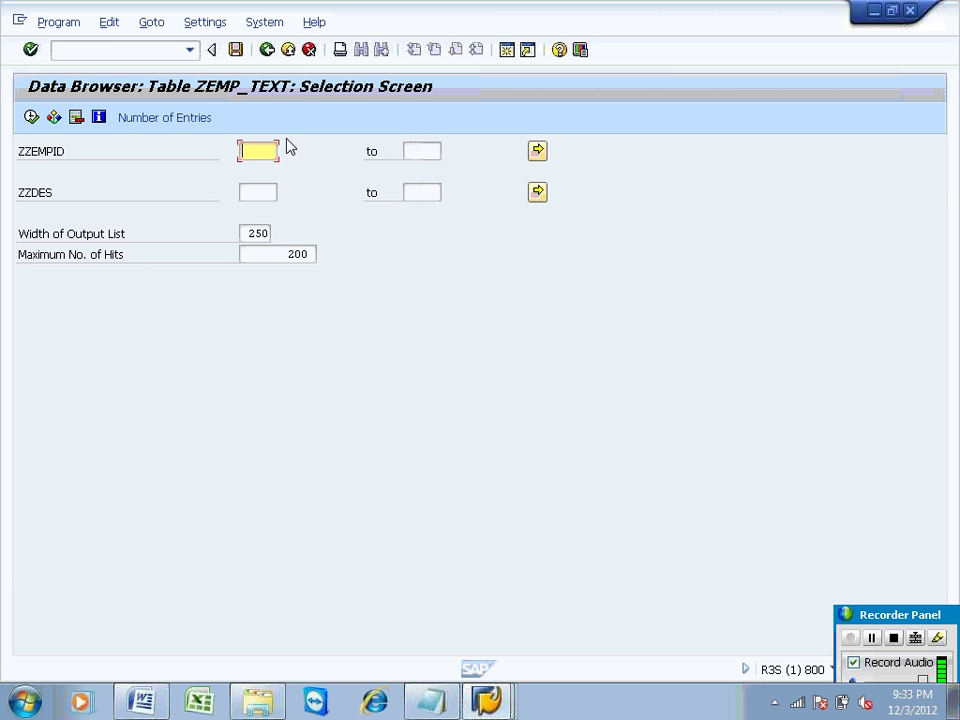
click(266, 50)
Step: Leave the ABAP Dictionary and start transaction RSO2 for generic DataSource maintenance
click(266, 50)
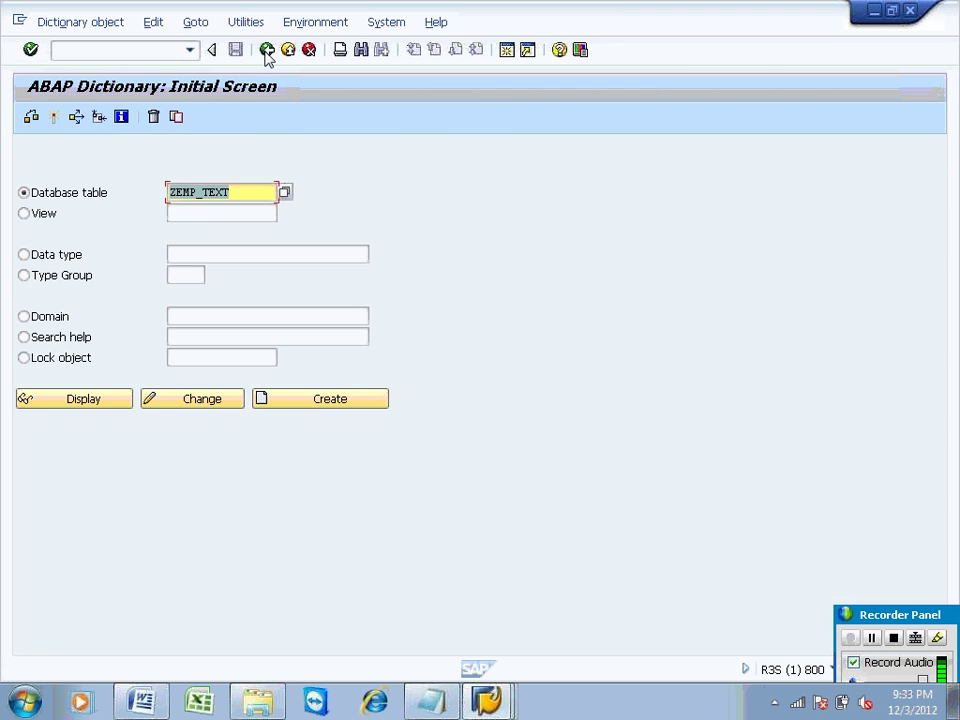
click(246, 191)
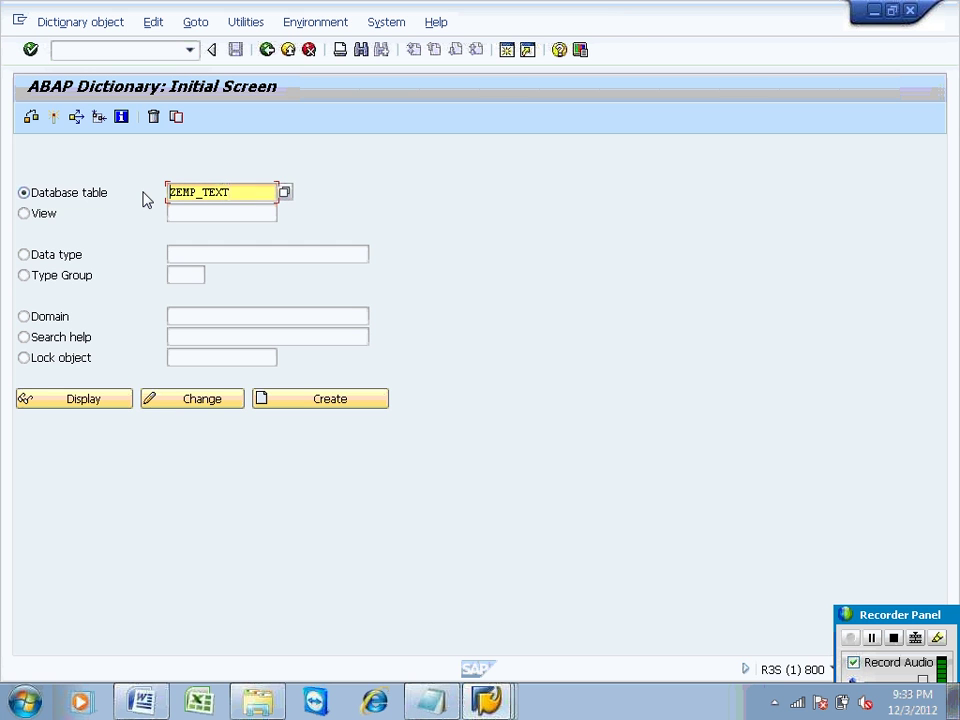
click(69, 52)
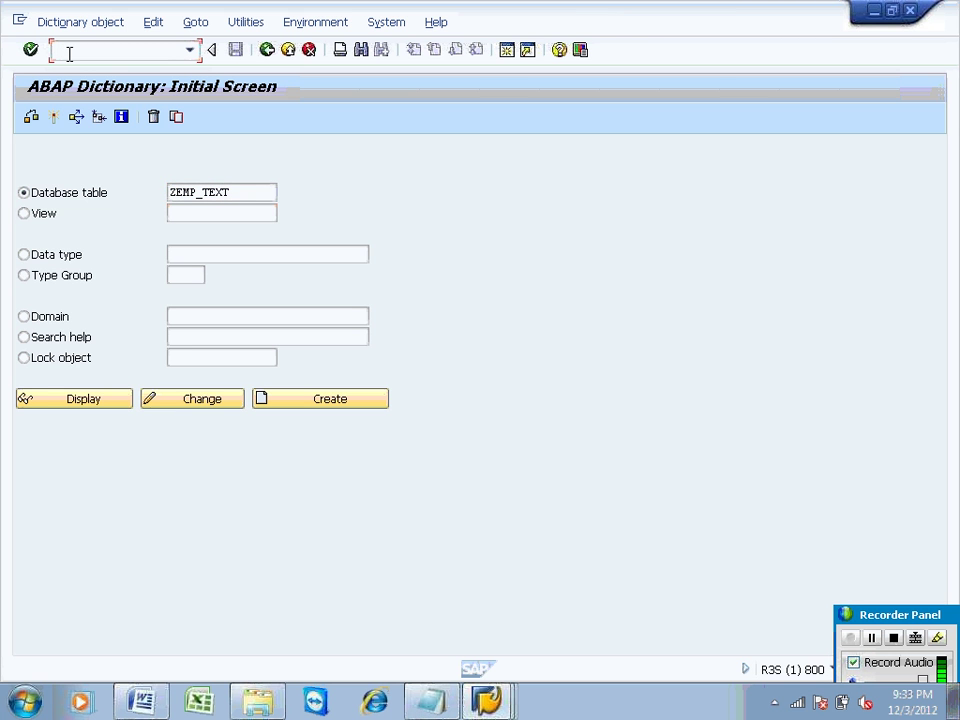
text(/nrso2)
key(Return)
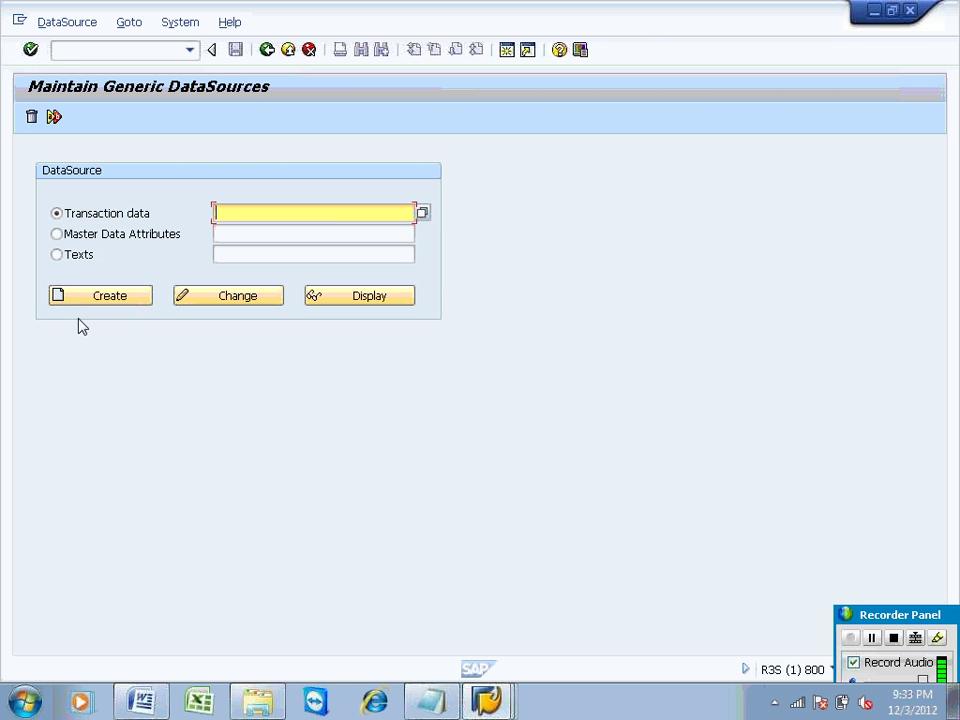
Step: Choose Texts, enter ZDS_TEXT_EMP as the DataSource name, and create it
click(71, 257)
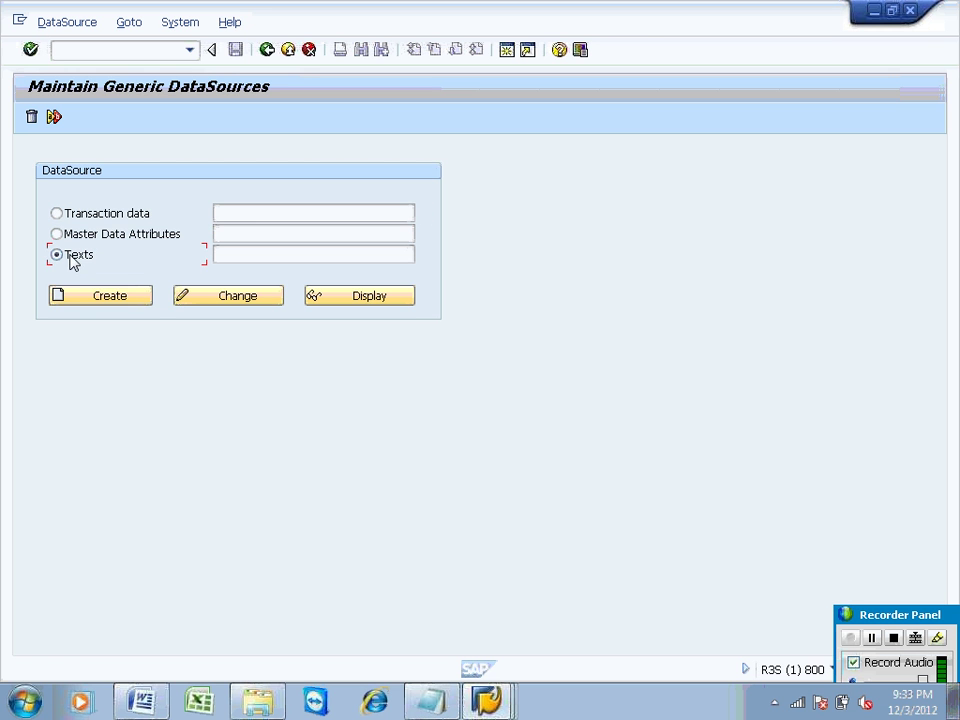
click(231, 254)
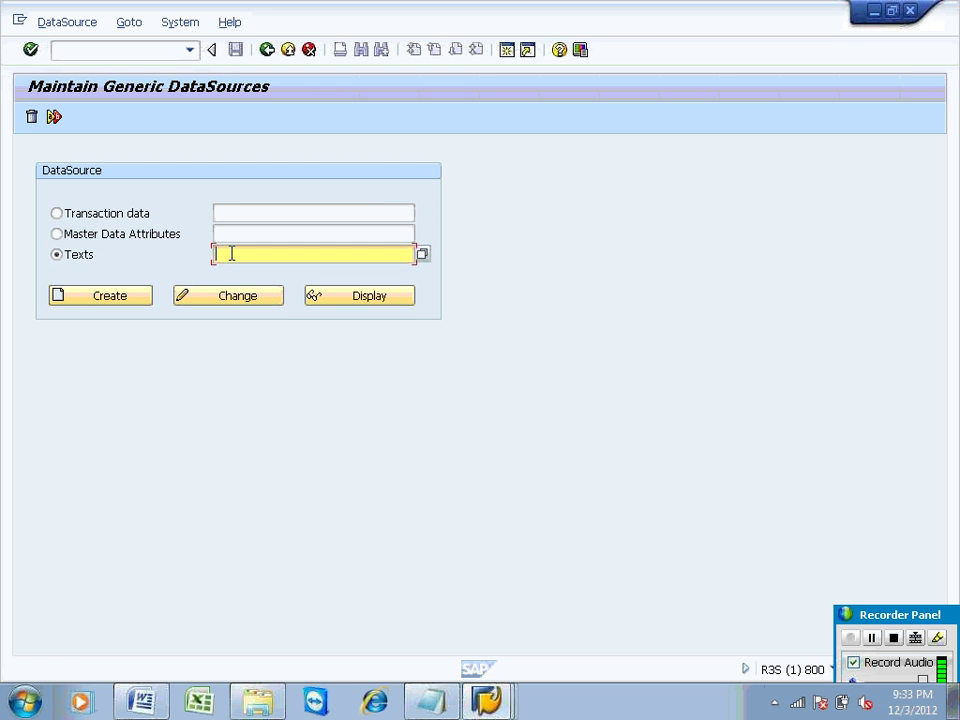
text(ZDS)
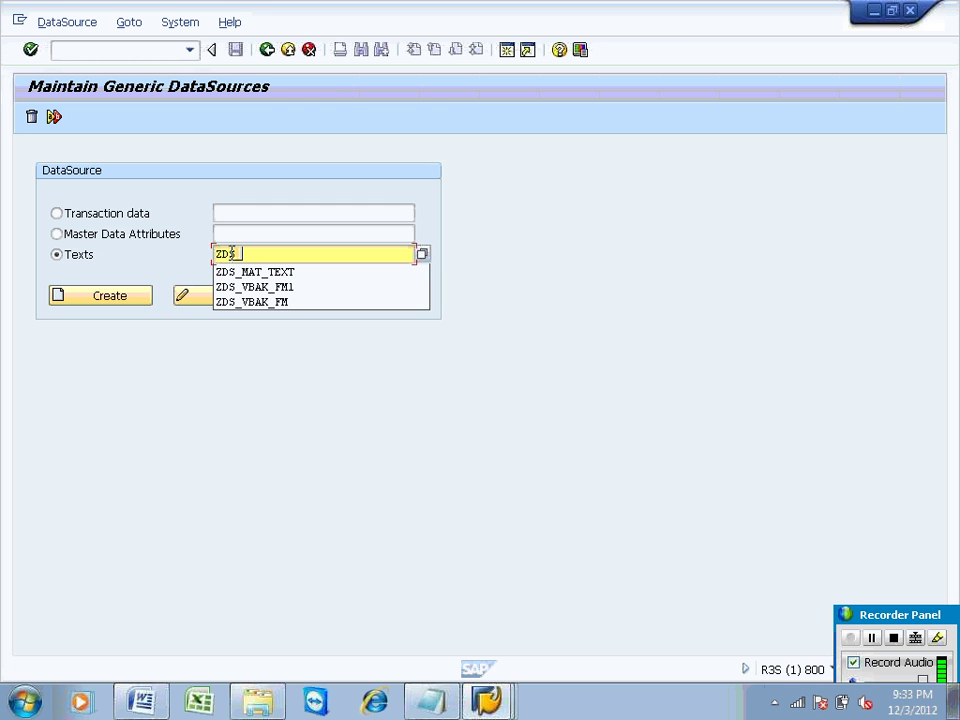
text(_TEXT)
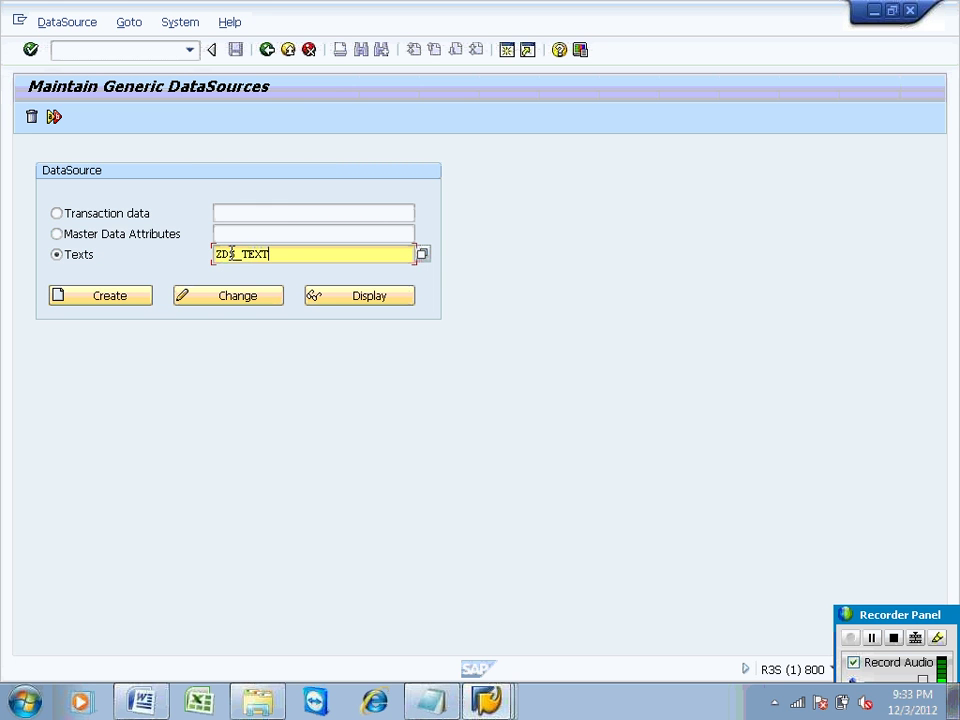
text(_EMP)
click(108, 300)
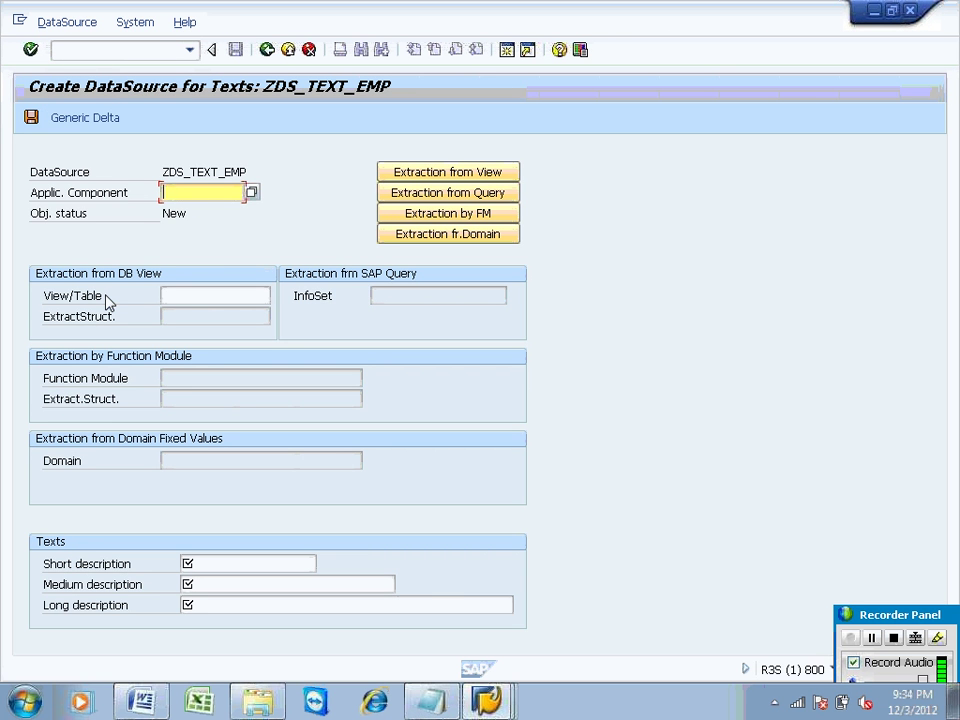
Step: Pick PA-IO under SAP-R/3 > PA as the DataSource's application component
click(251, 192)
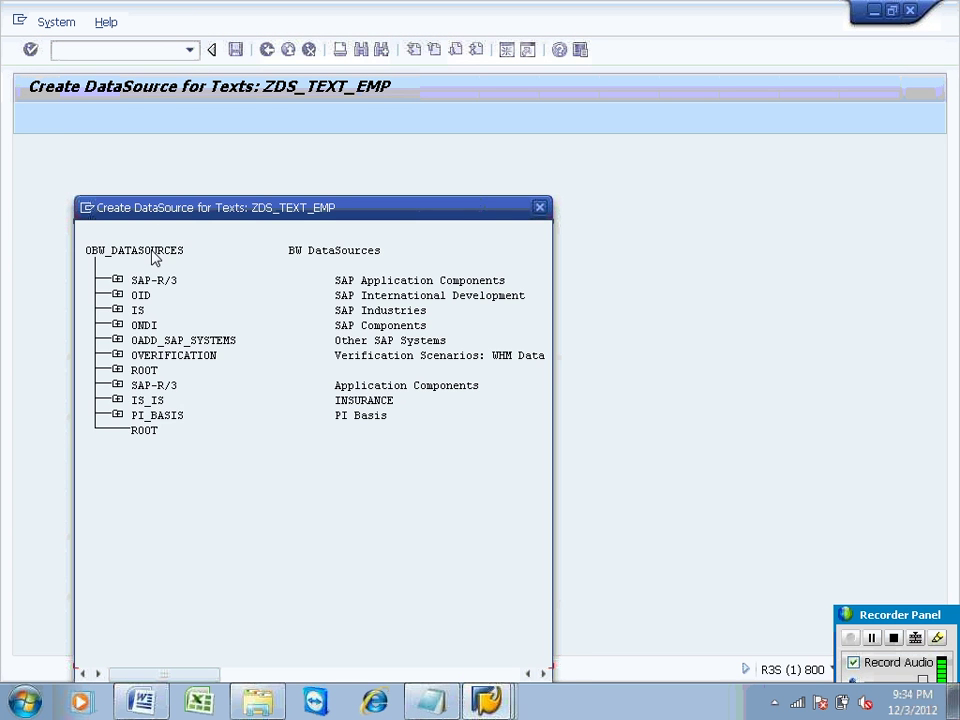
click(118, 280)
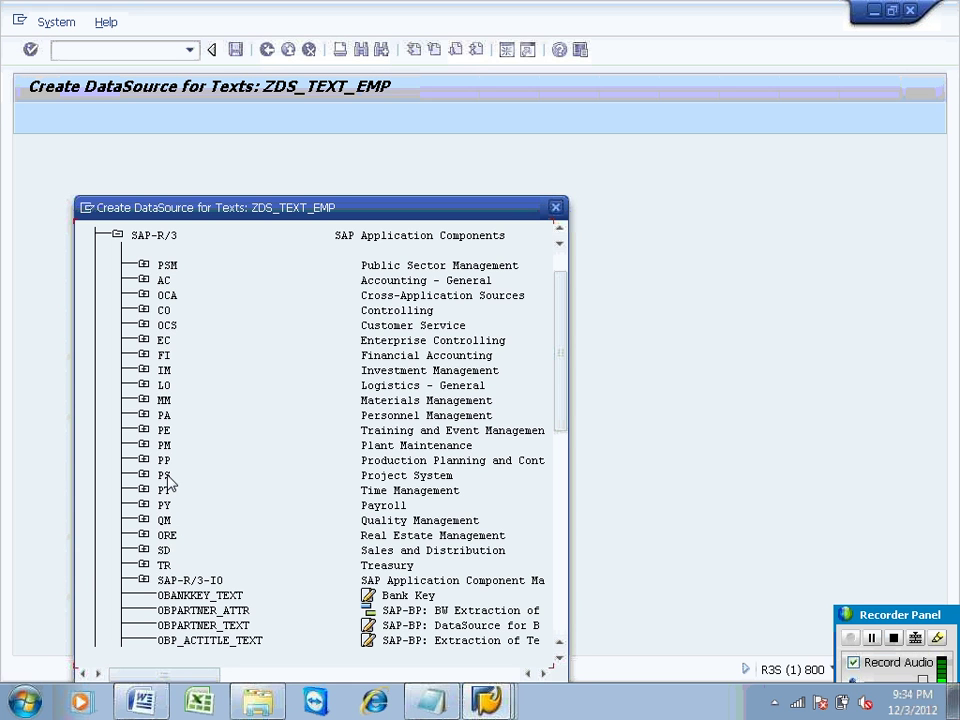
click(164, 418)
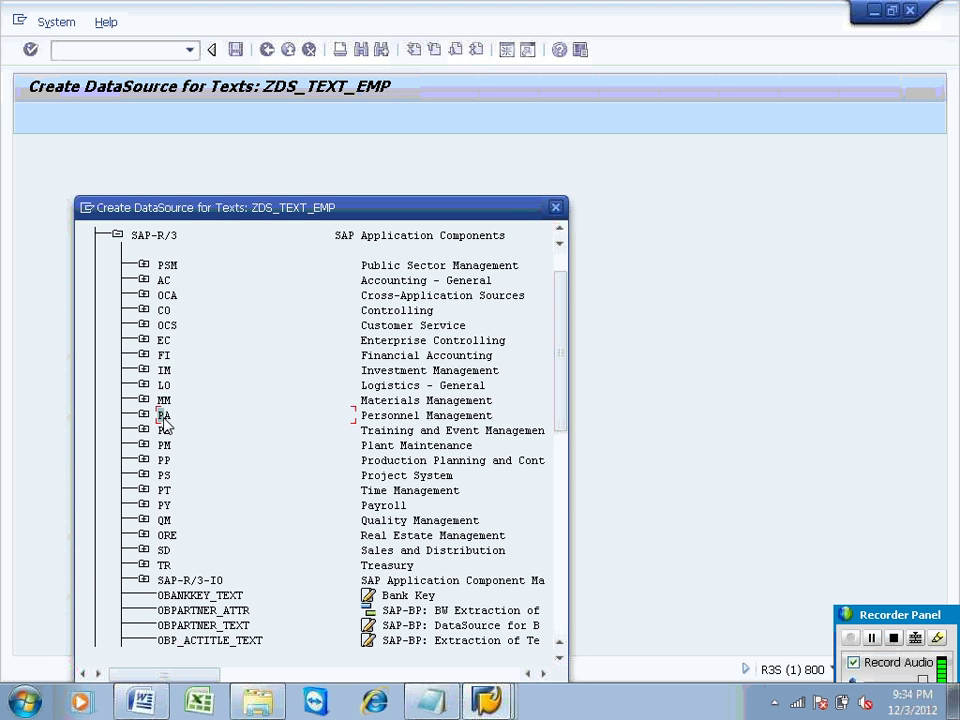
click(145, 416)
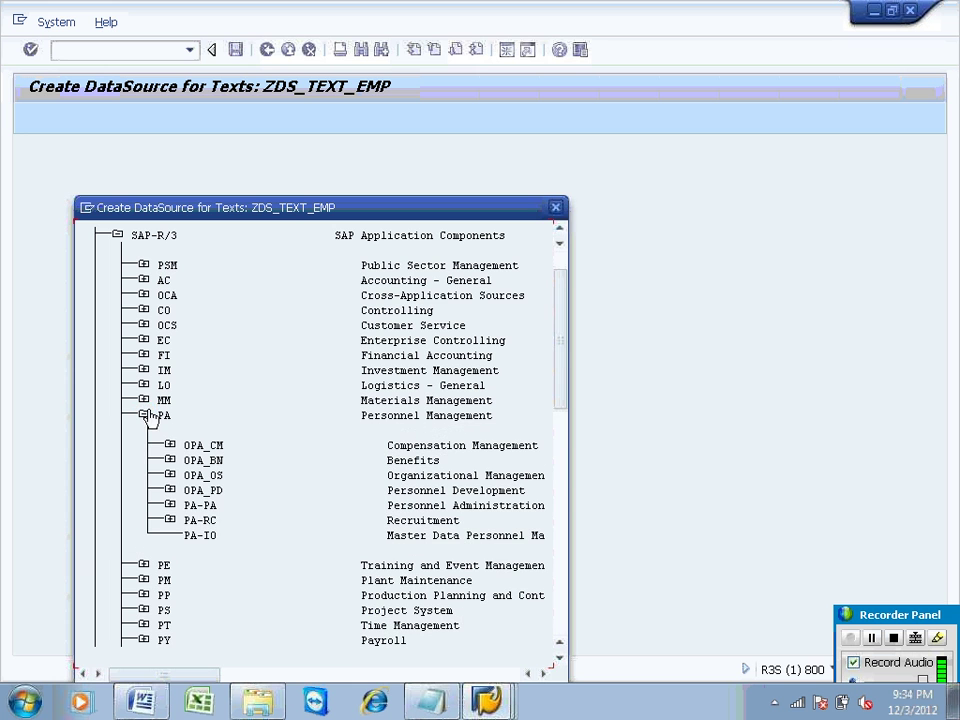
click(207, 537)
double_click(207, 541)
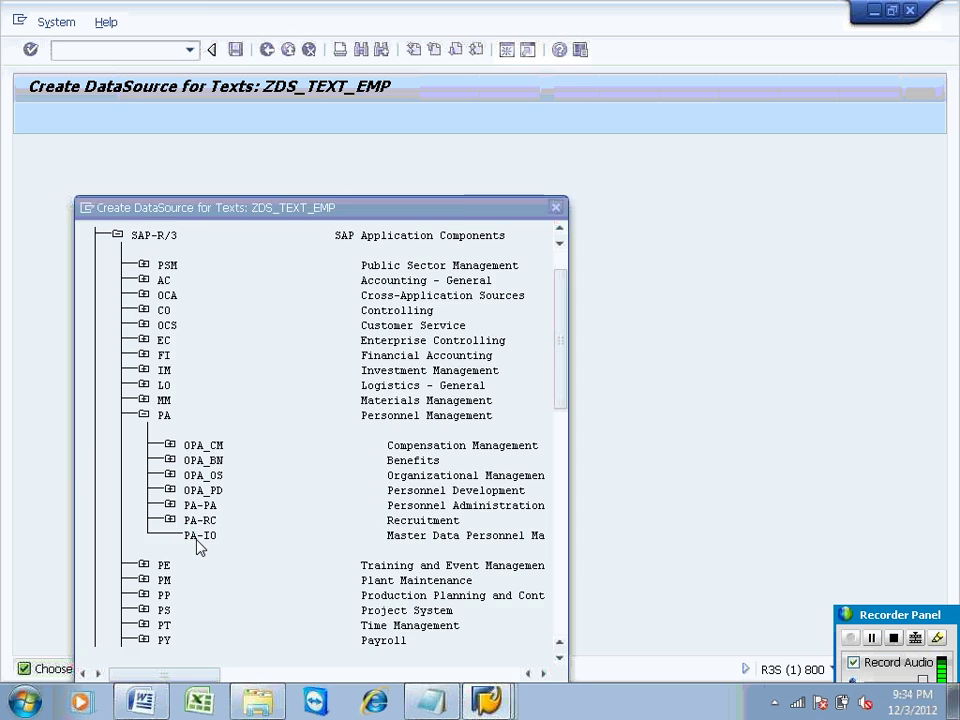
click(223, 290)
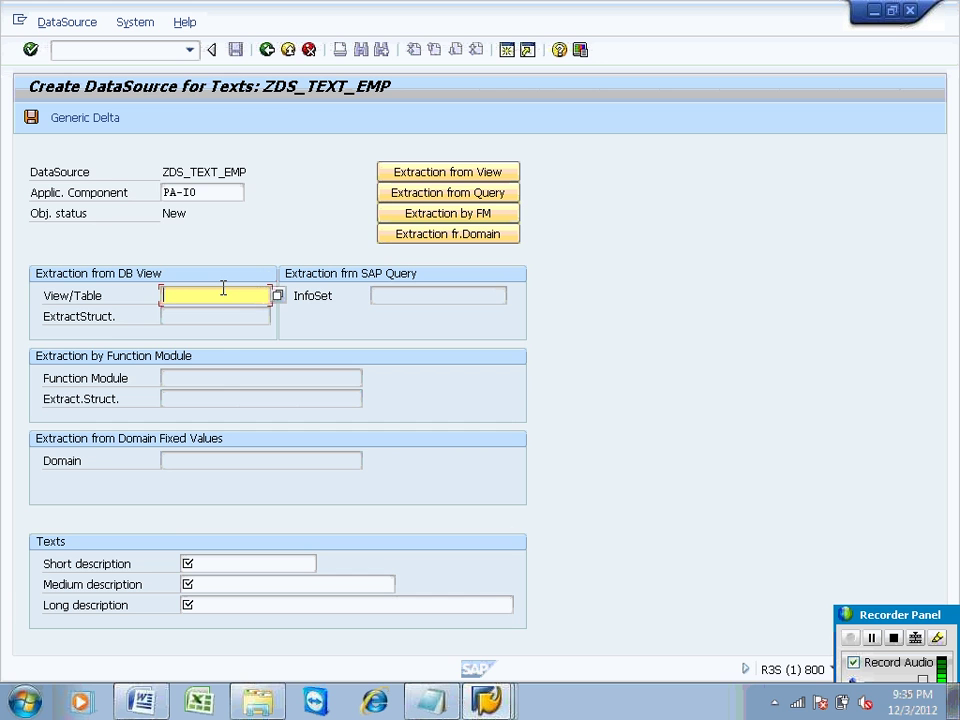
Step: Set View/Table to ZEMP_TEXT, use ZEMP_TEXT for short, medium and long descriptions, and save
text(ZEMP_TEXT)
drag(234, 293, 128, 302)
key(ctrl+c)
click(227, 566)
key(ctrl+v)
click(227, 585)
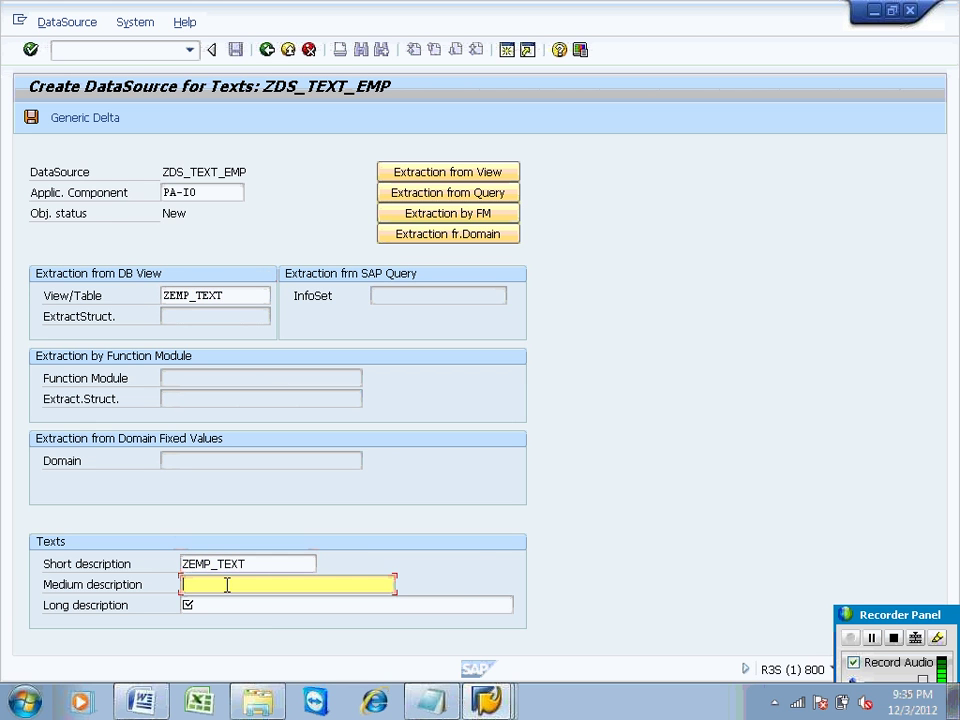
key(ctrl+v)
key(Return)
click(209, 607)
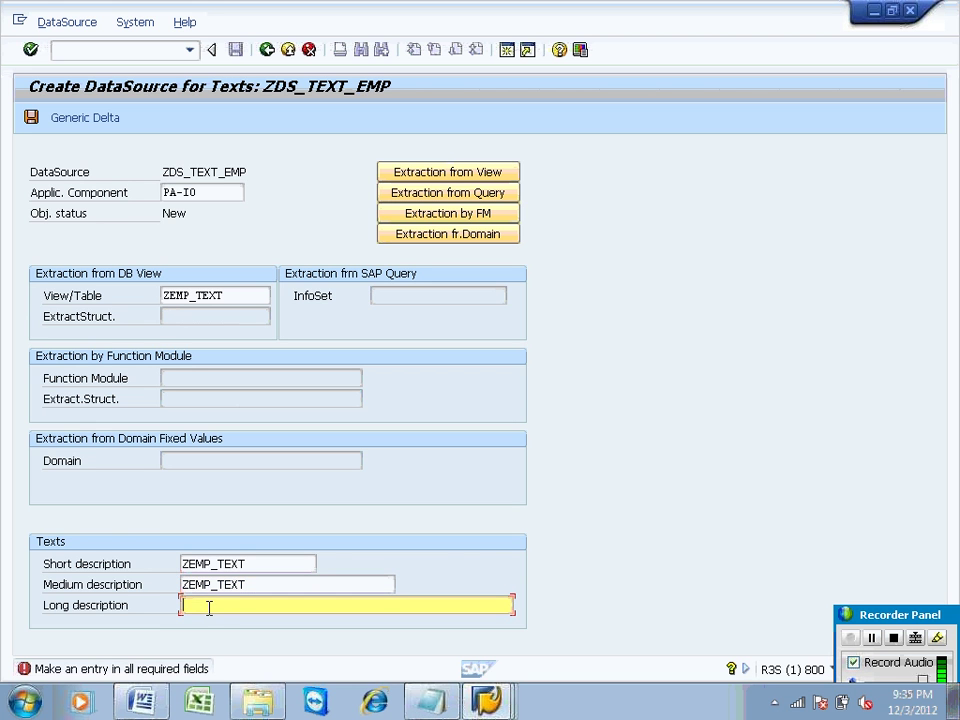
key(ctrl+v)
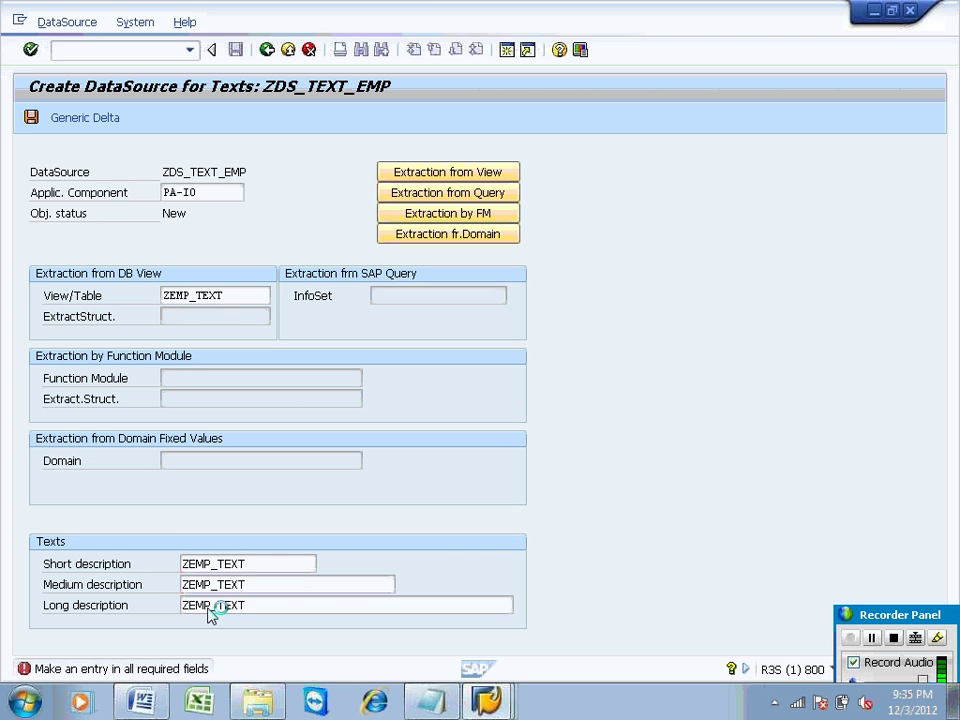
key(Return)
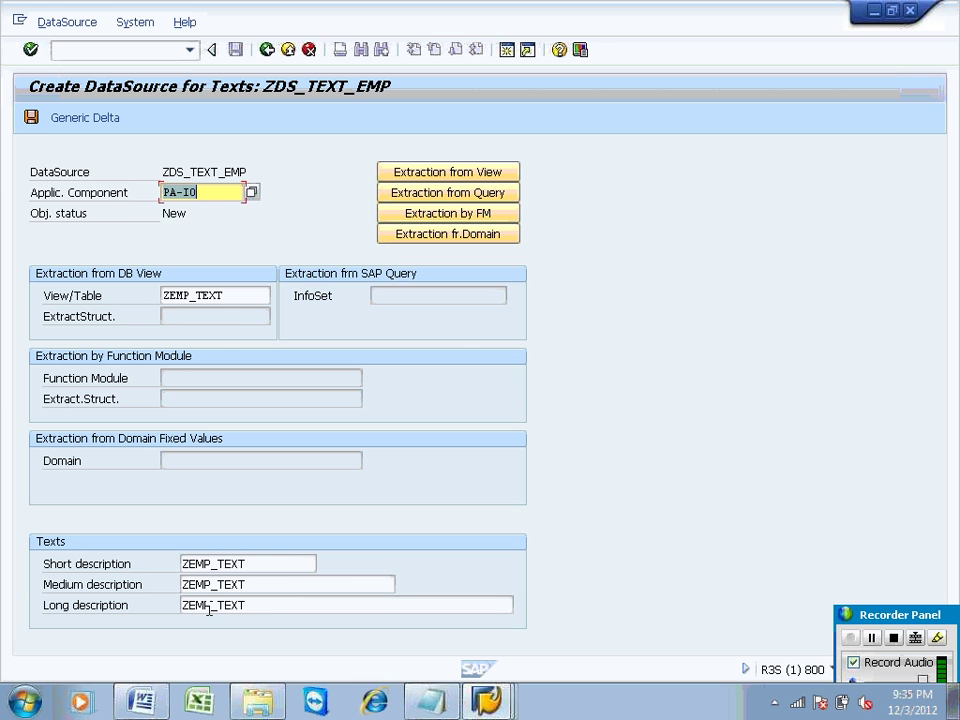
click(31, 118)
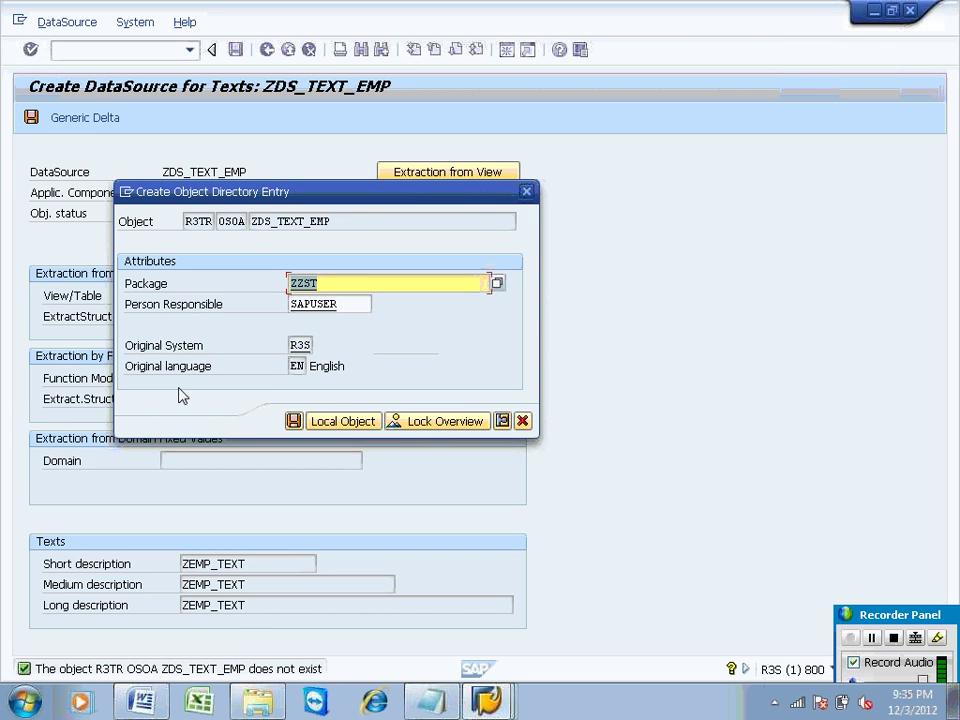
Step: Assign the DataSource to package ZZST and confirm the workbench request
click(293, 421)
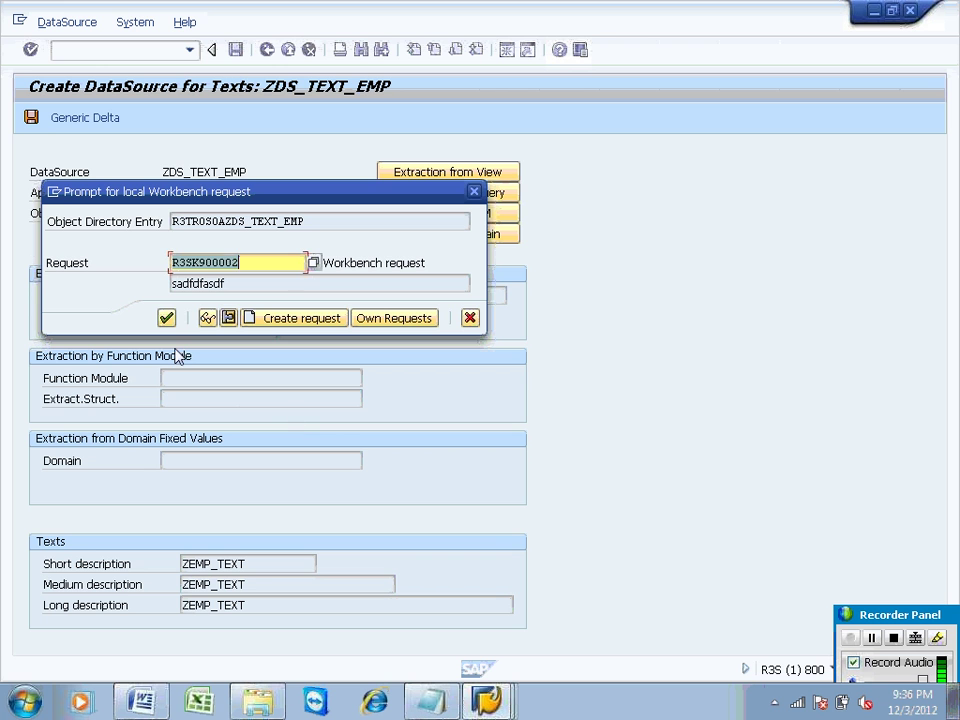
click(166, 318)
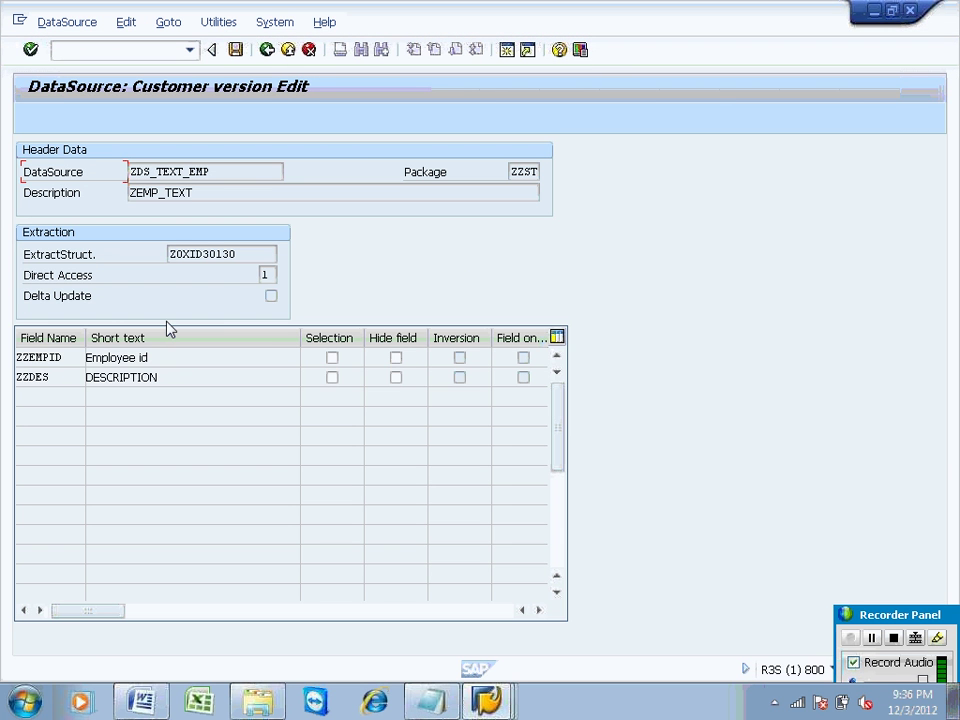
Step: Save ZDS_TEXT_EMP's field settings on the Change DataSource for Texts screen
click(234, 54)
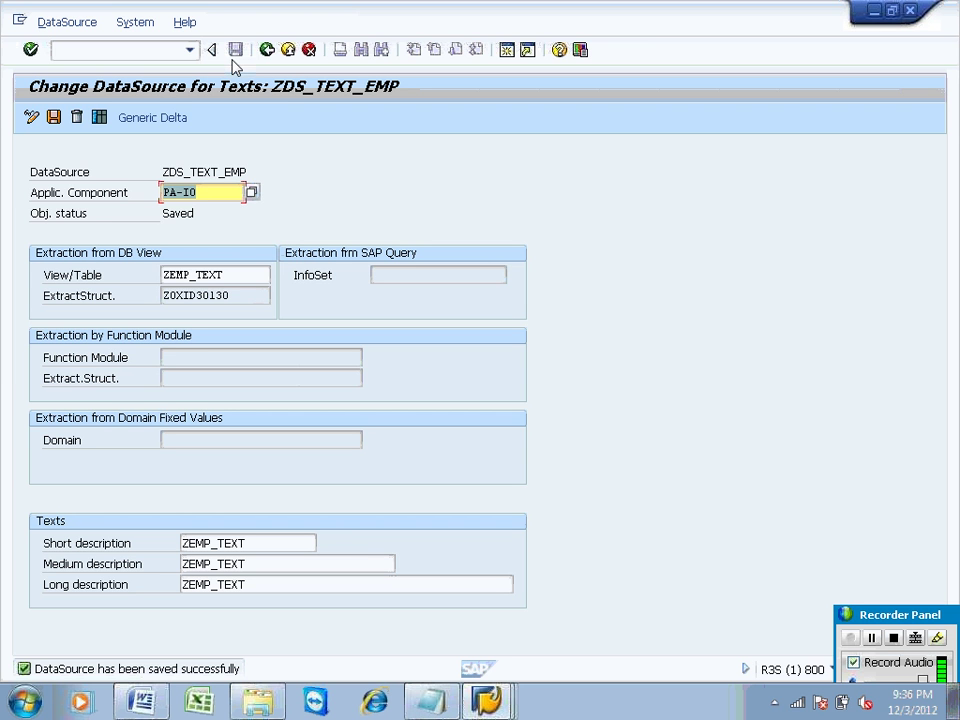
Step: Copy the DataSource name ZDS_TEXT_EMP using block selection
click(198, 172)
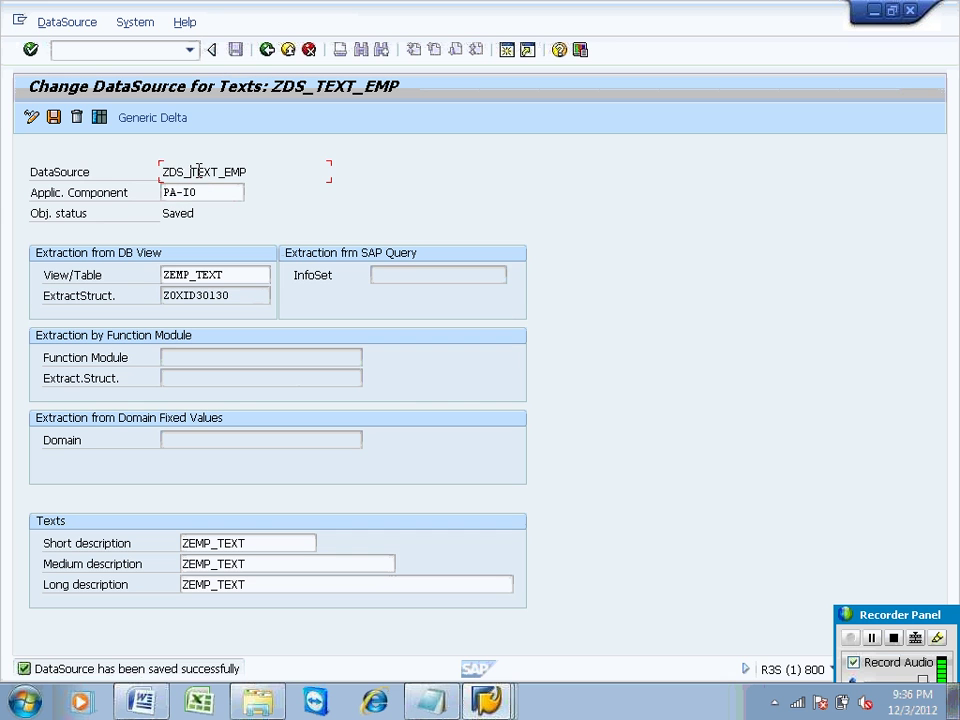
key(ctrl+y)
drag(163, 172, 247, 172)
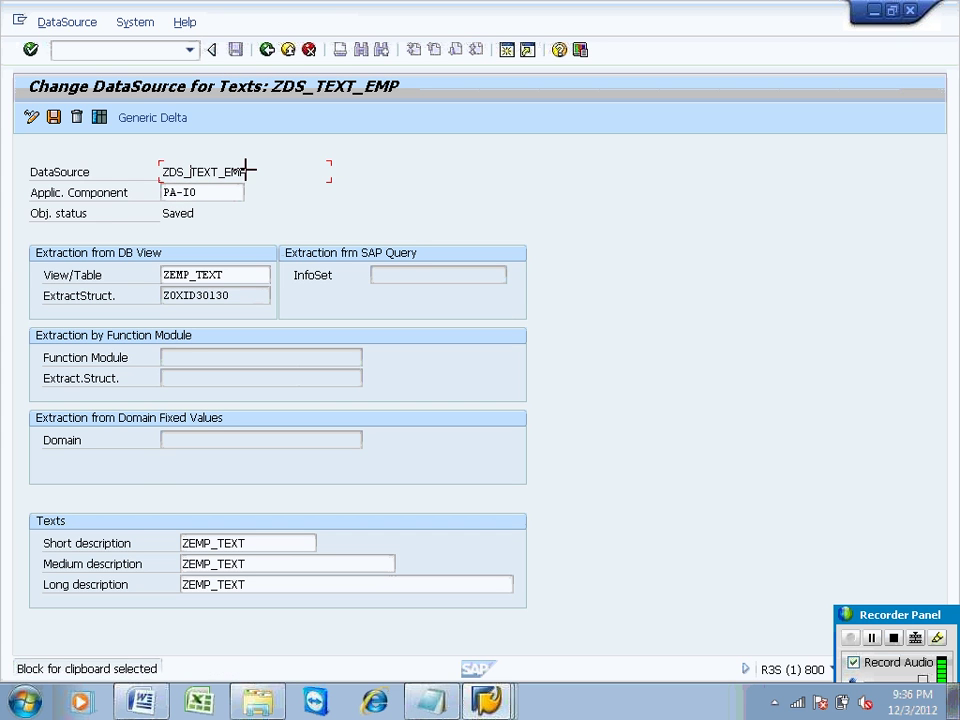
key(ctrl+c)
Step: Reopen transaction RSO2 by picking it from the command field history
click(80, 48)
text(/n)
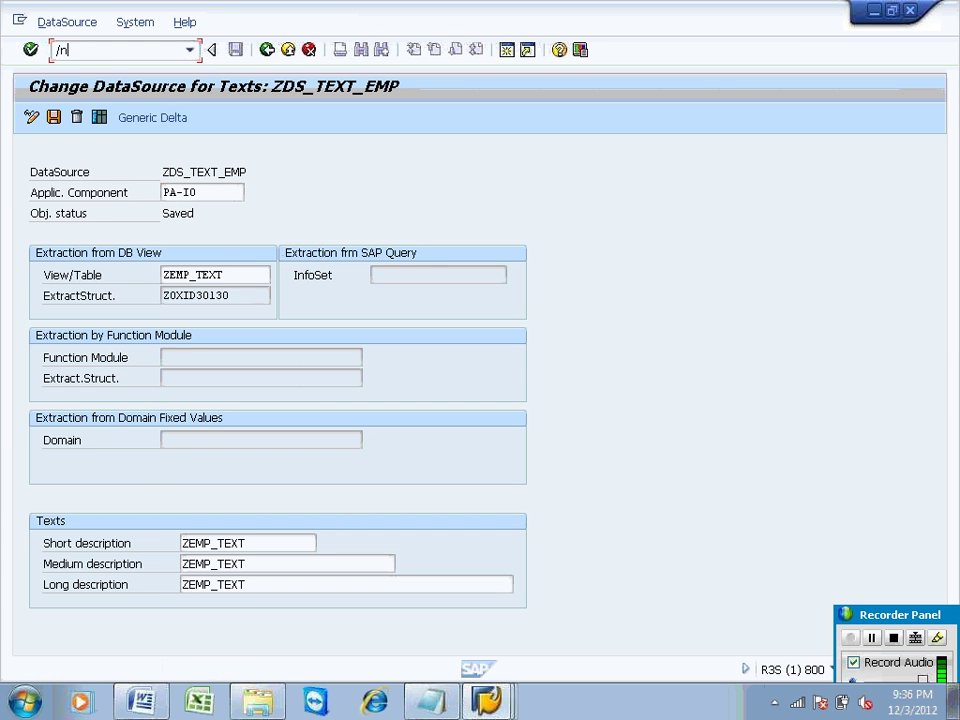
text(rsa2)
key(Return)
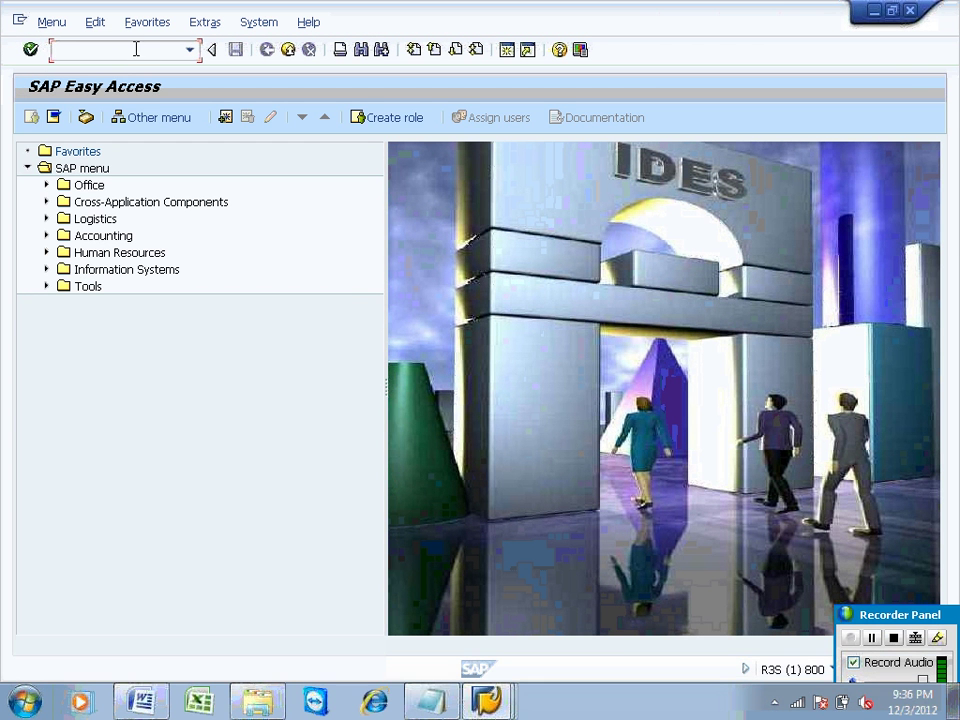
text(/nrsa2)
key(Return)
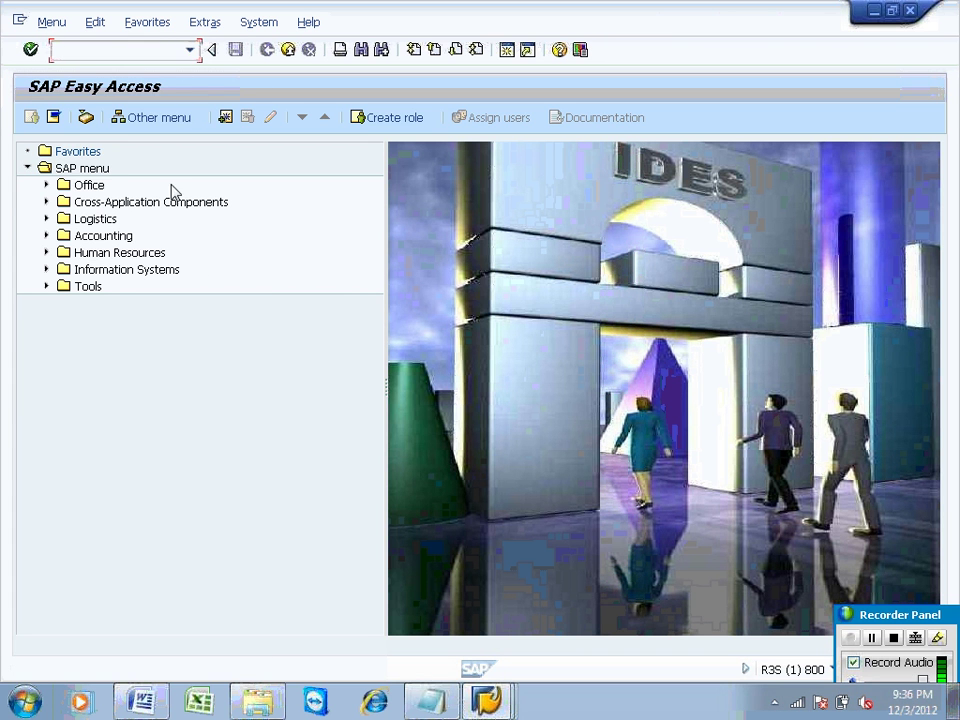
click(189, 51)
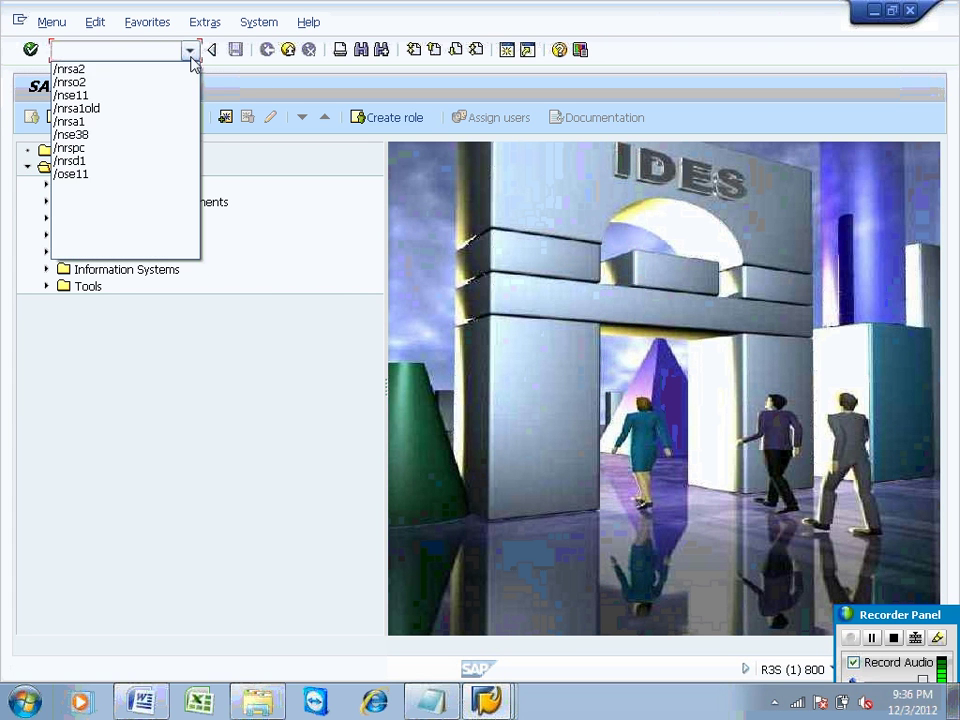
click(135, 86)
key(Return)
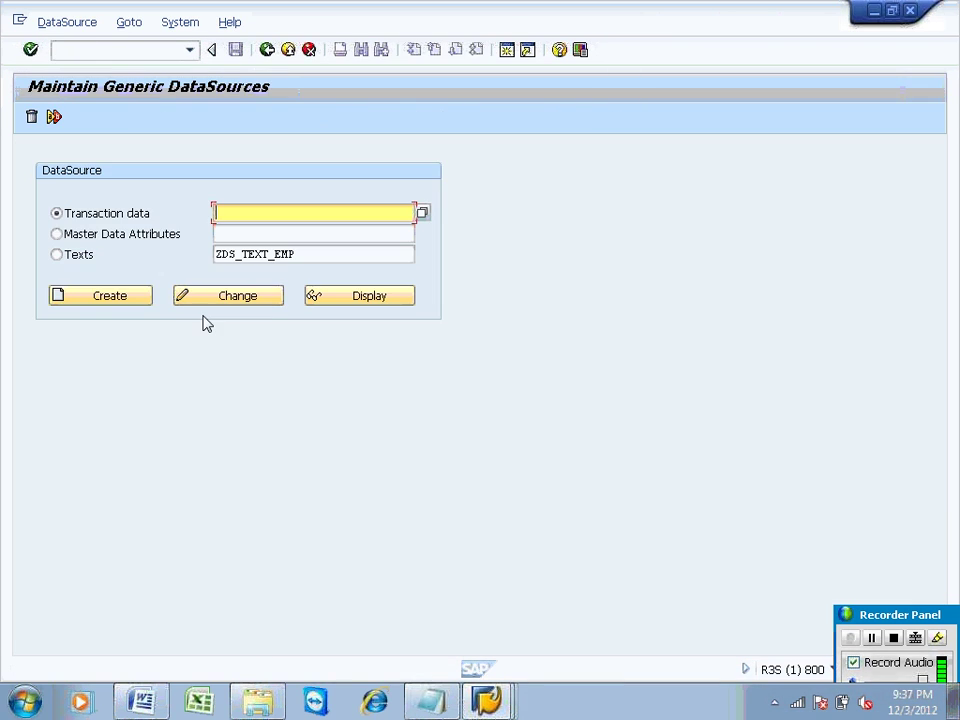
Step: Display text DataSource ZDS_TEXT_EMP read-only and review the fields of extract structure ZOXID30130
click(78, 254)
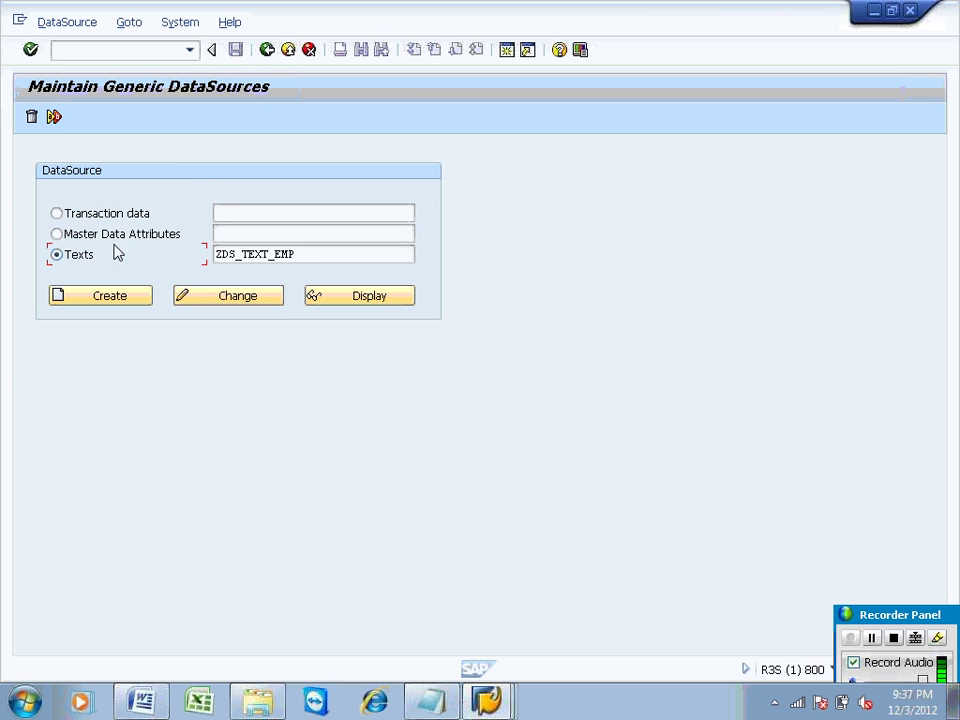
click(355, 296)
click(355, 296)
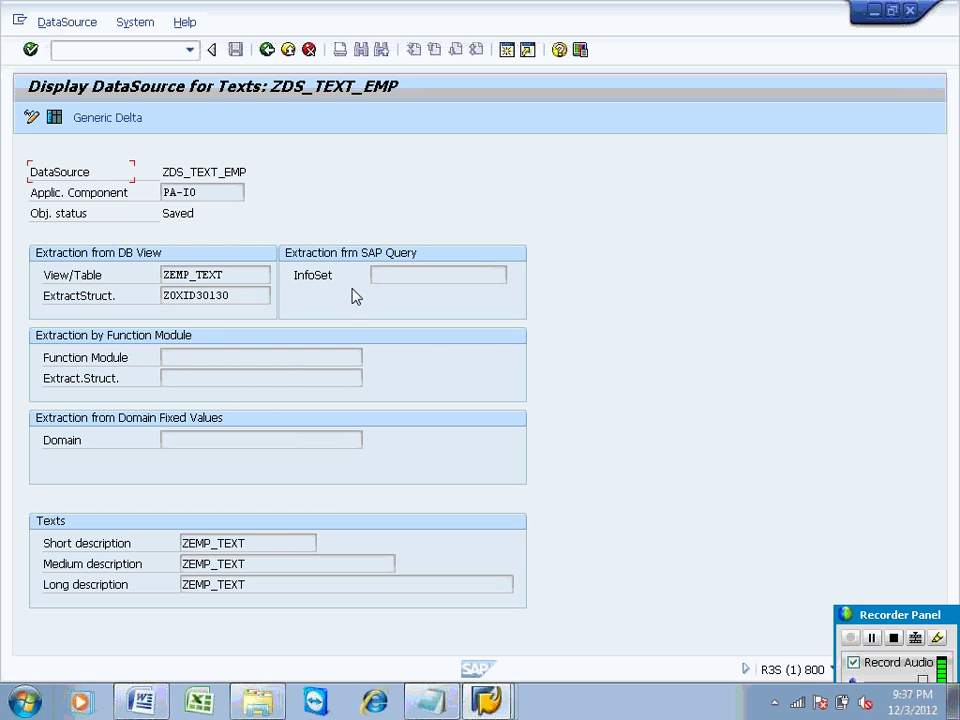
double_click(205, 298)
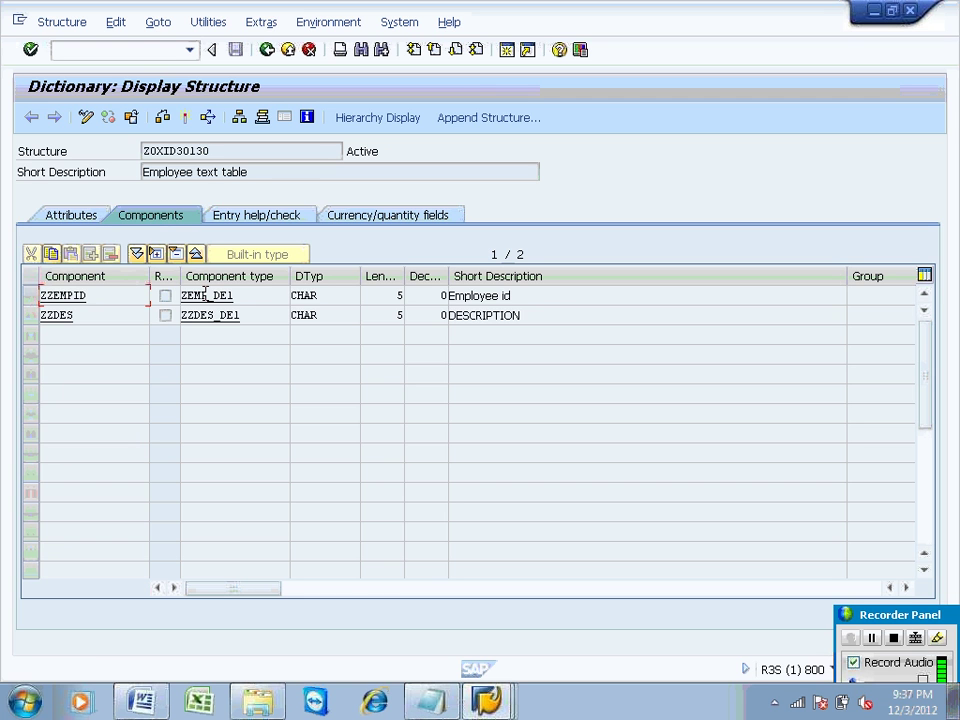
click(268, 50)
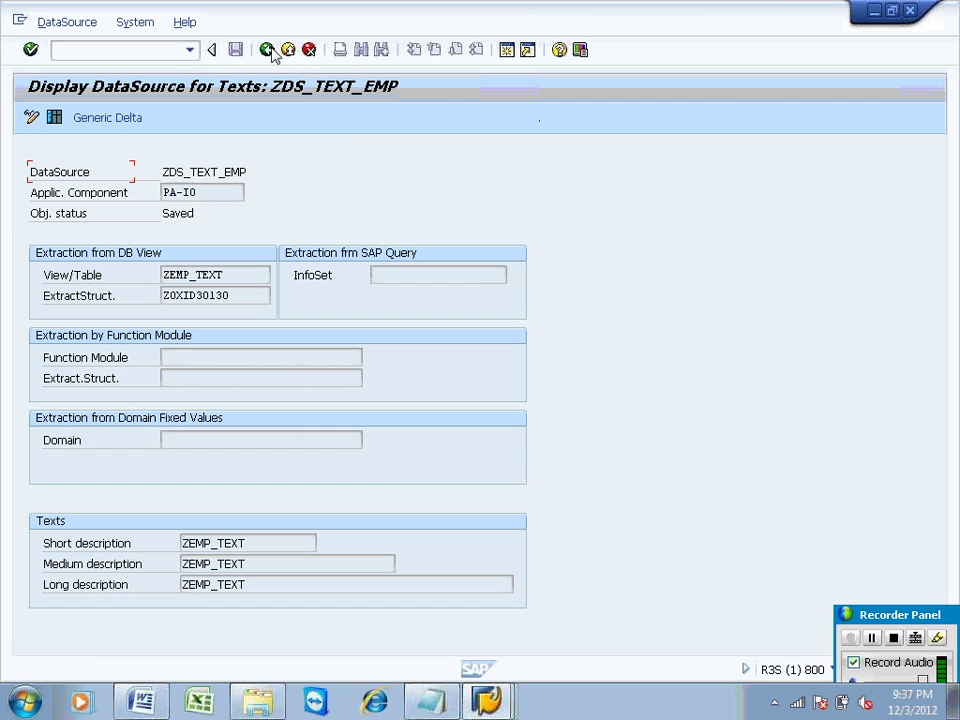
Step: Select the DataSource name ZDS_TEXT_EMP and open the Extractor Checker with /nrsa3
click(253, 172)
drag(253, 172, 165, 172)
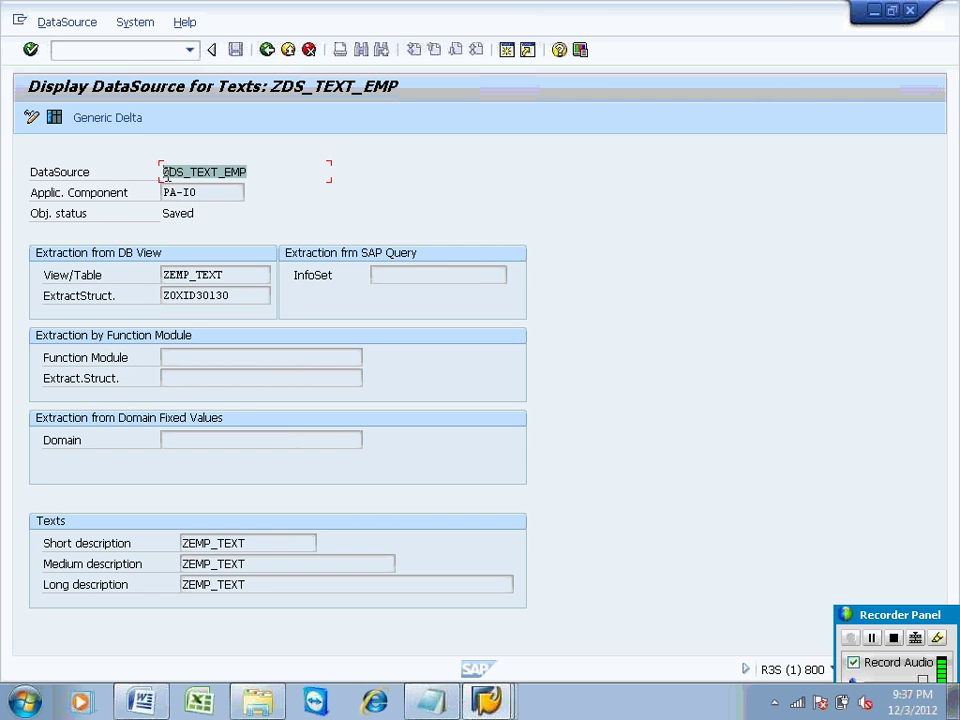
click(101, 48)
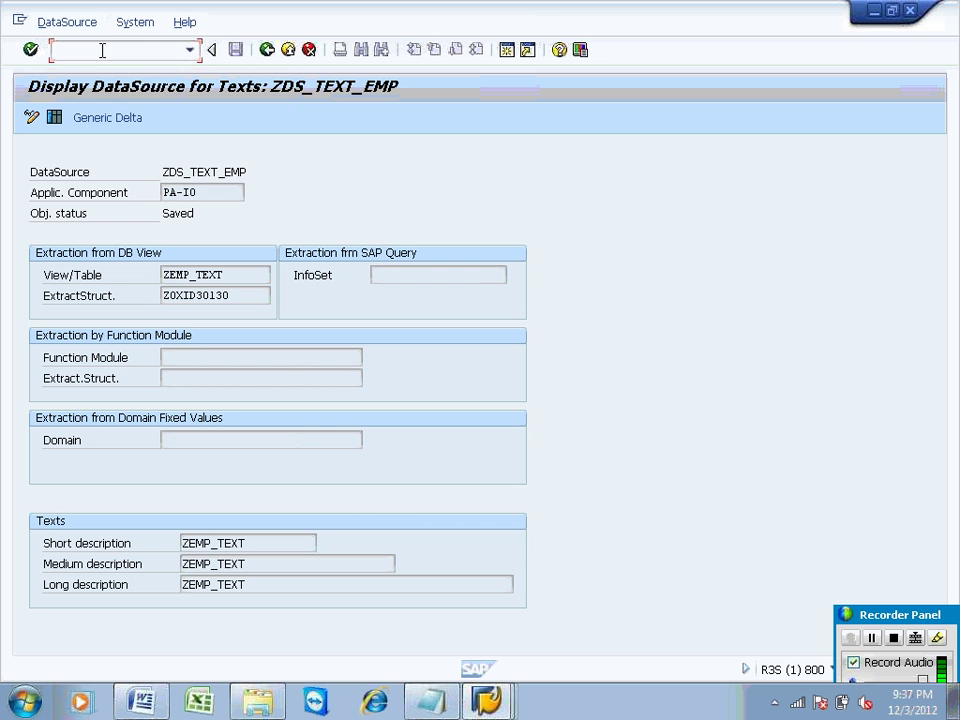
text(/nrsa3)
key(Return)
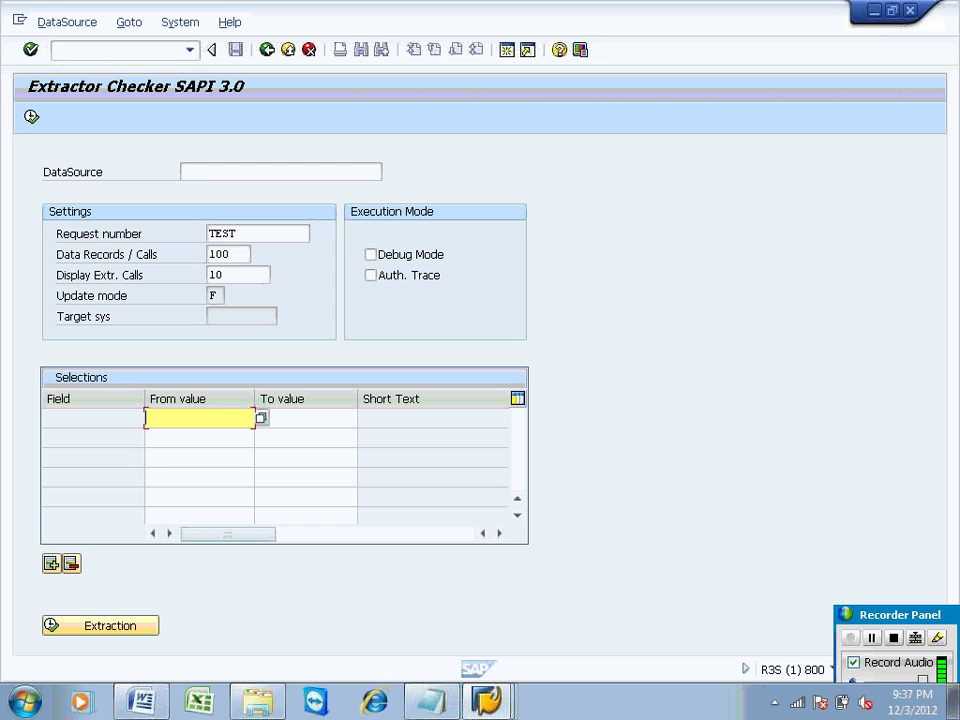
Step: Run a test extraction for ZDS_TEXT_EMP and acknowledge the 3 data records selected
click(204, 171)
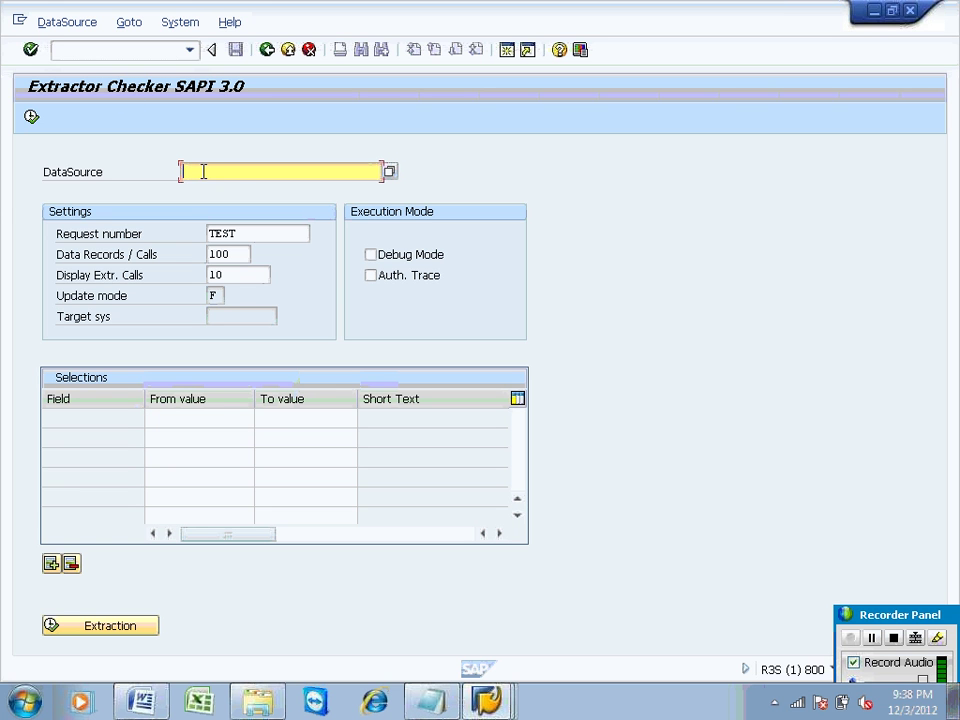
text(ZDS_TEXT_EMP)
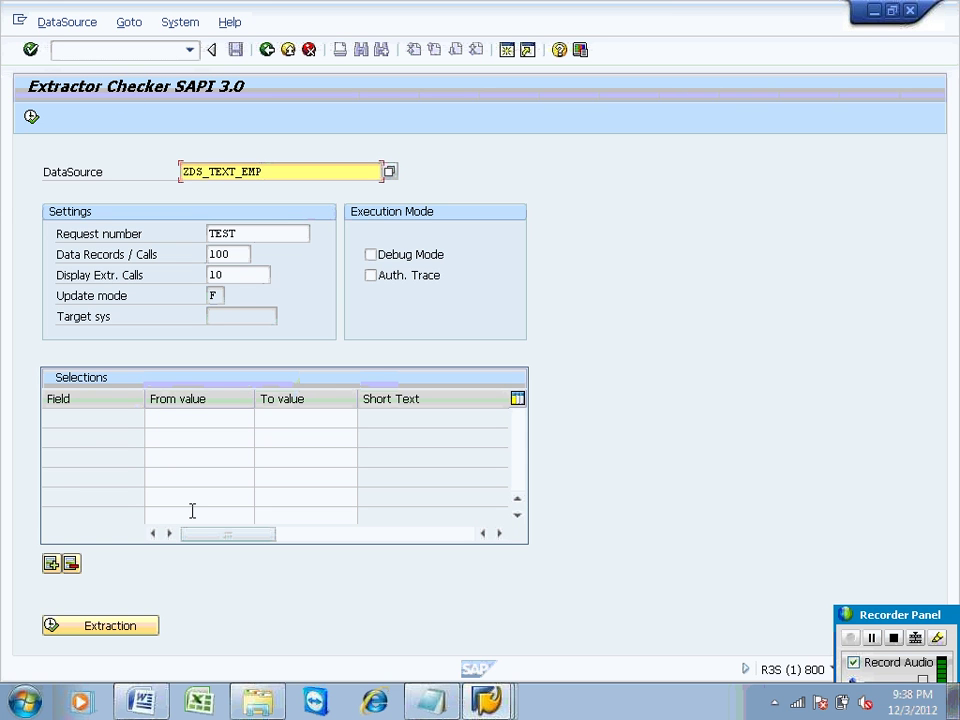
click(131, 625)
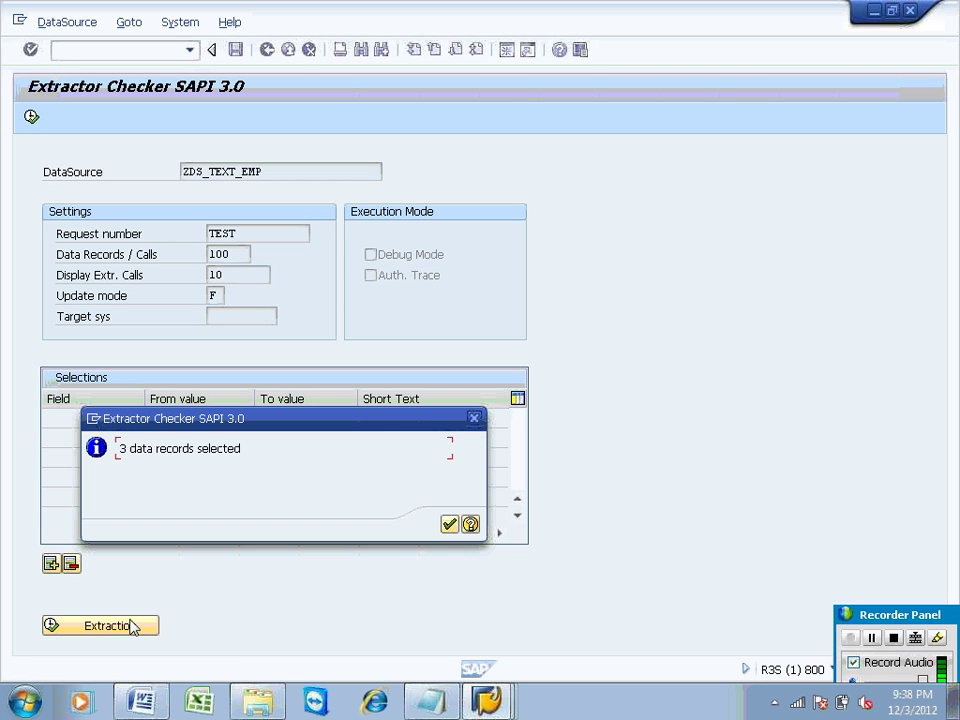
click(449, 524)
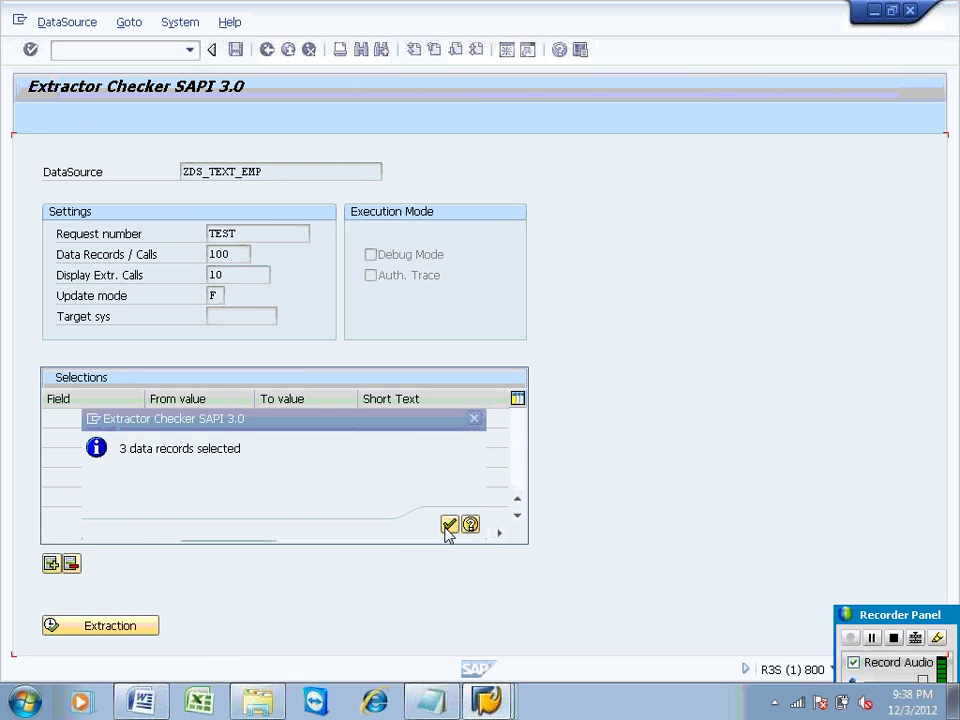
Step: View data packet 1's records EMP01–EMP03 twice, returning each time to the Extractor Checker
click(222, 637)
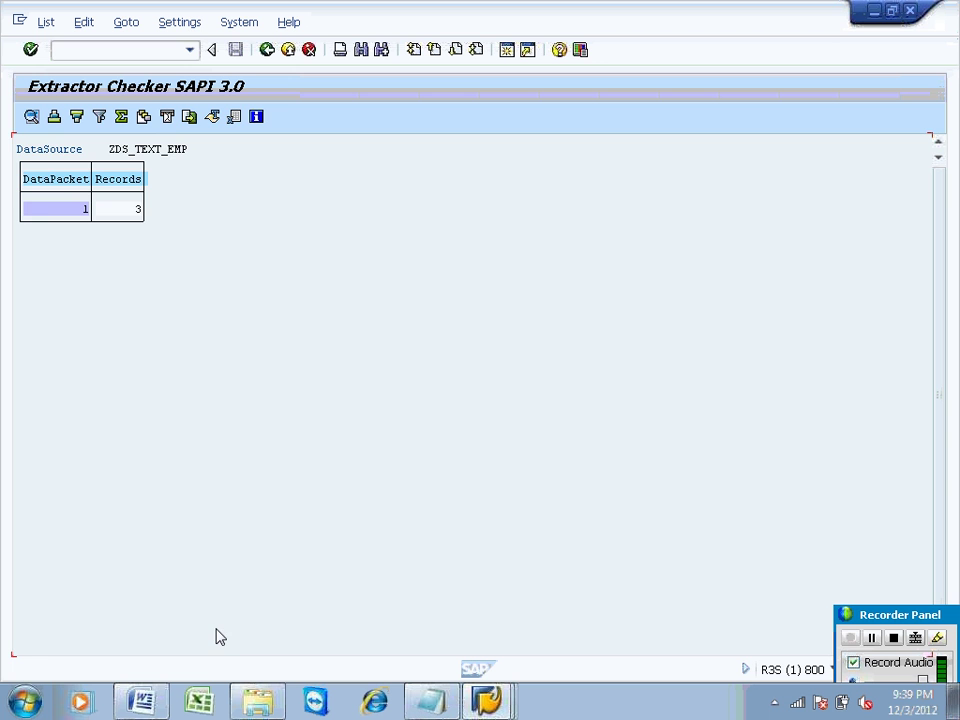
double_click(66, 212)
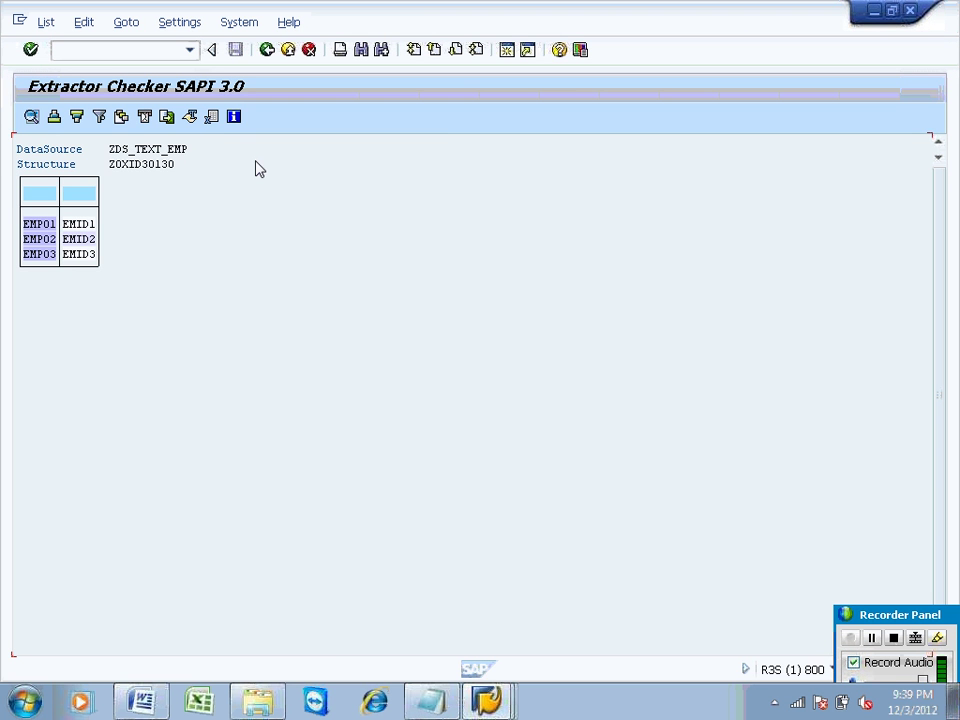
click(265, 51)
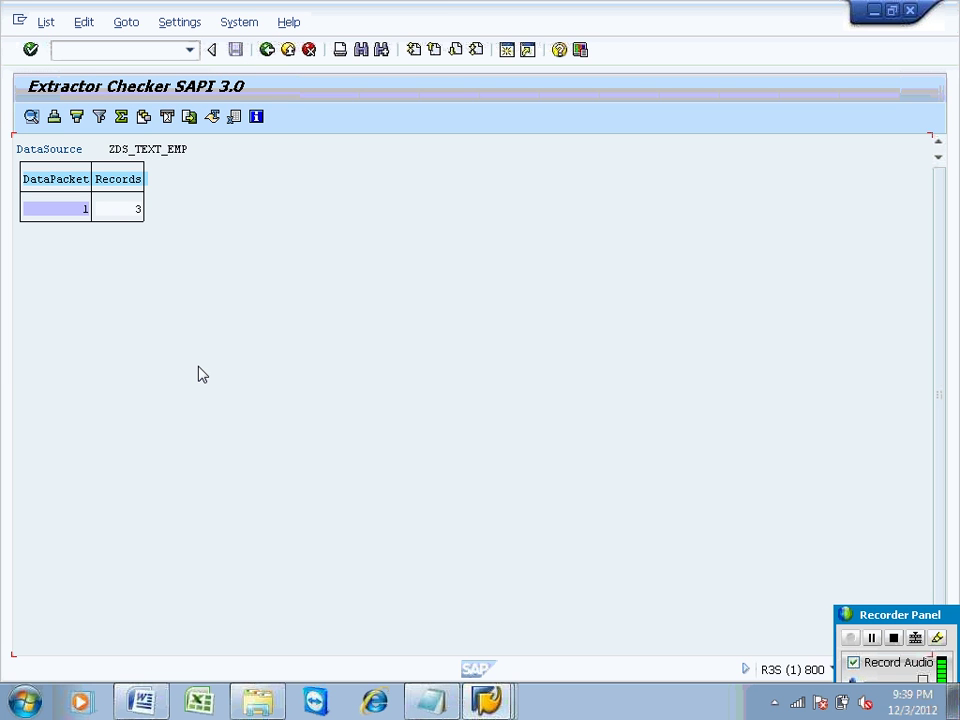
click(267, 51)
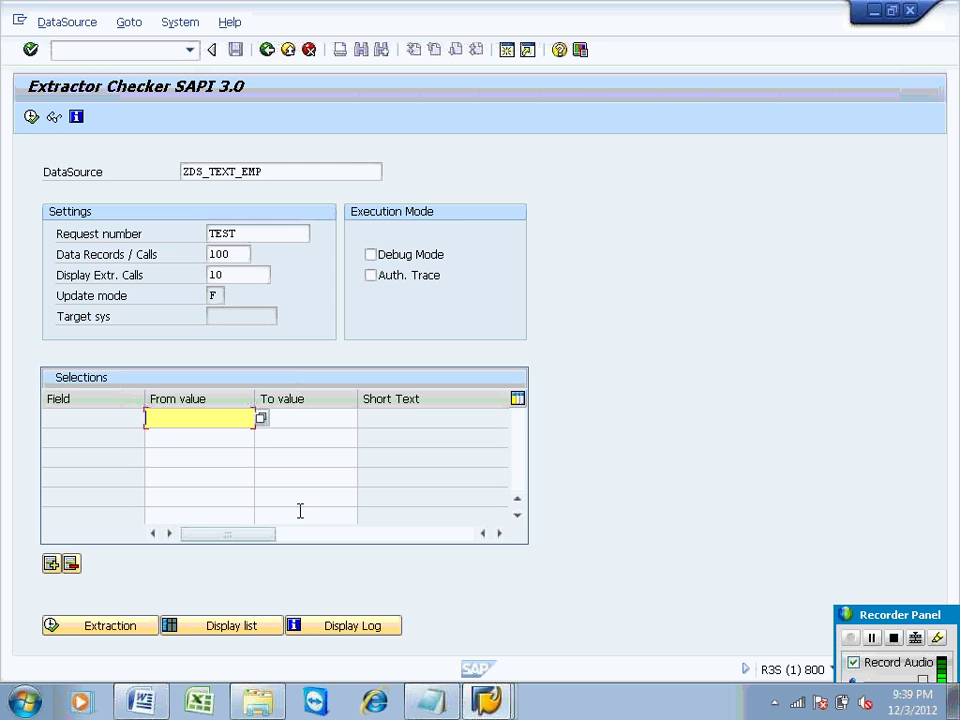
click(240, 626)
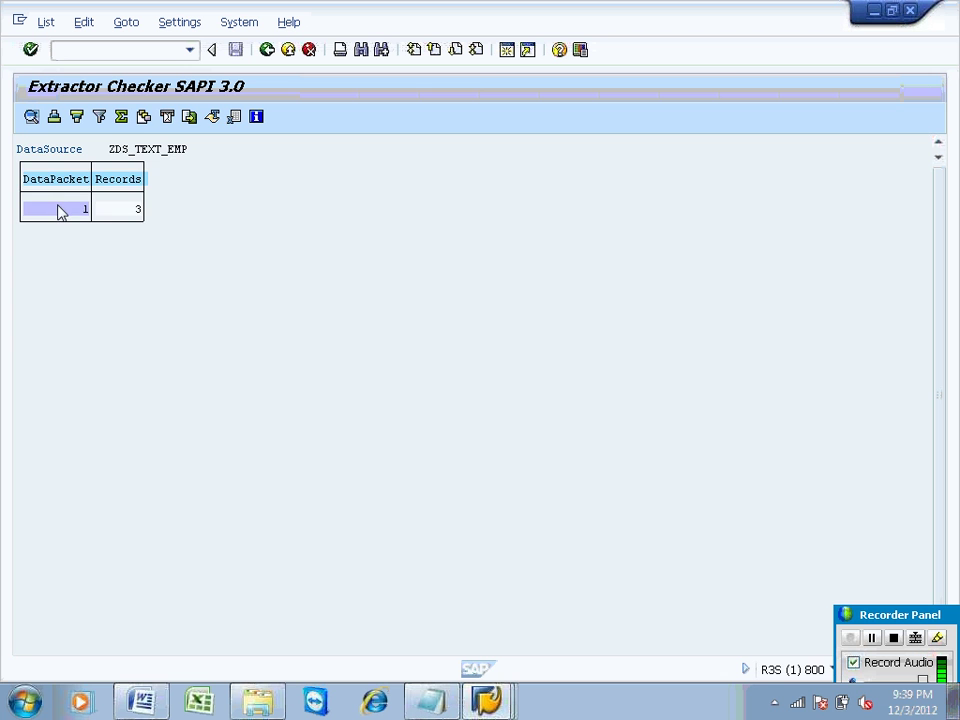
double_click(60, 211)
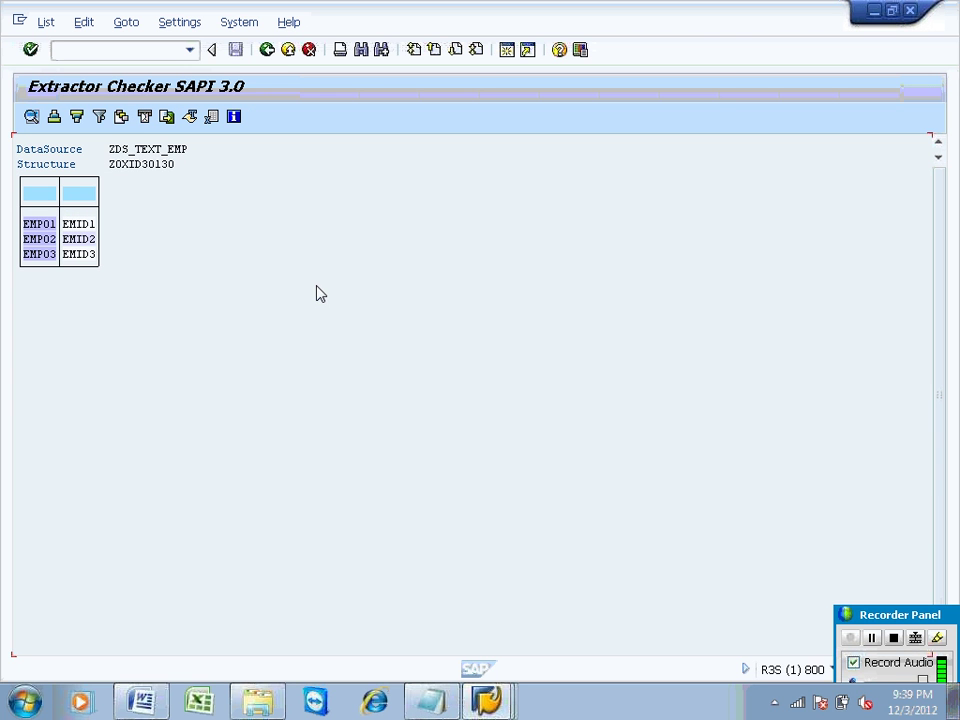
click(266, 50)
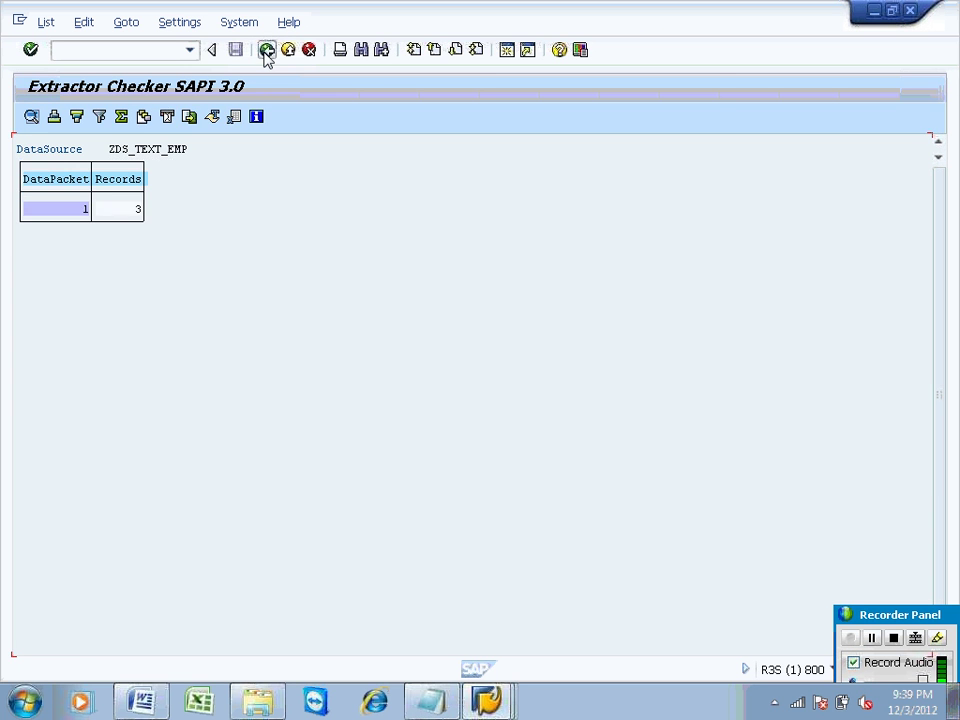
click(266, 50)
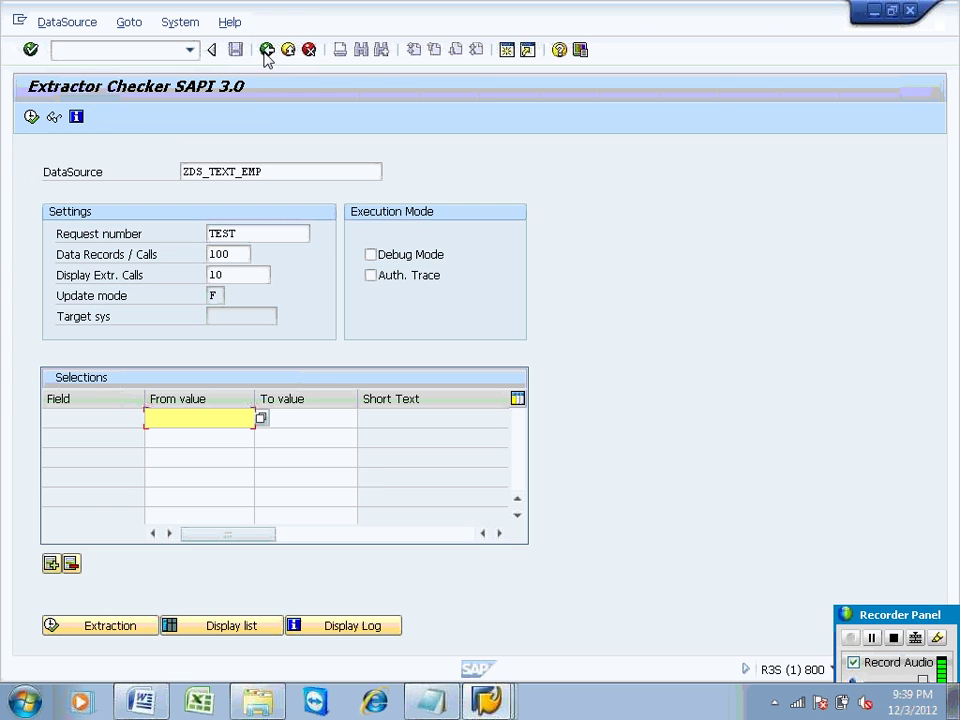
Step: Switch to the SBW logon window and sign in to client 800 with the user name and password
click(490, 702)
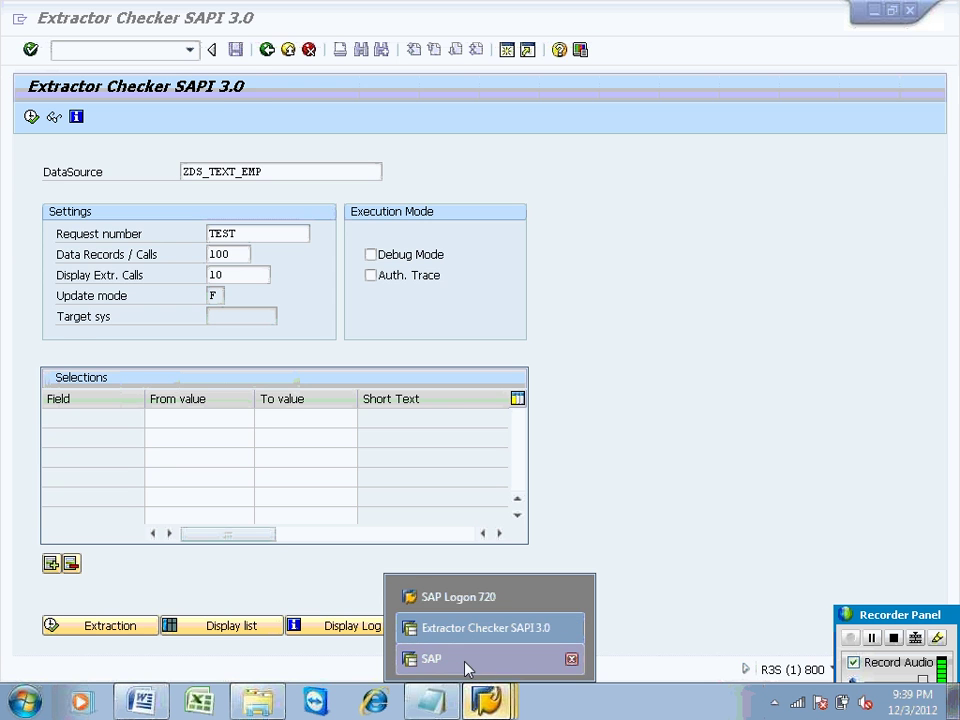
click(467, 666)
text(sapuser)
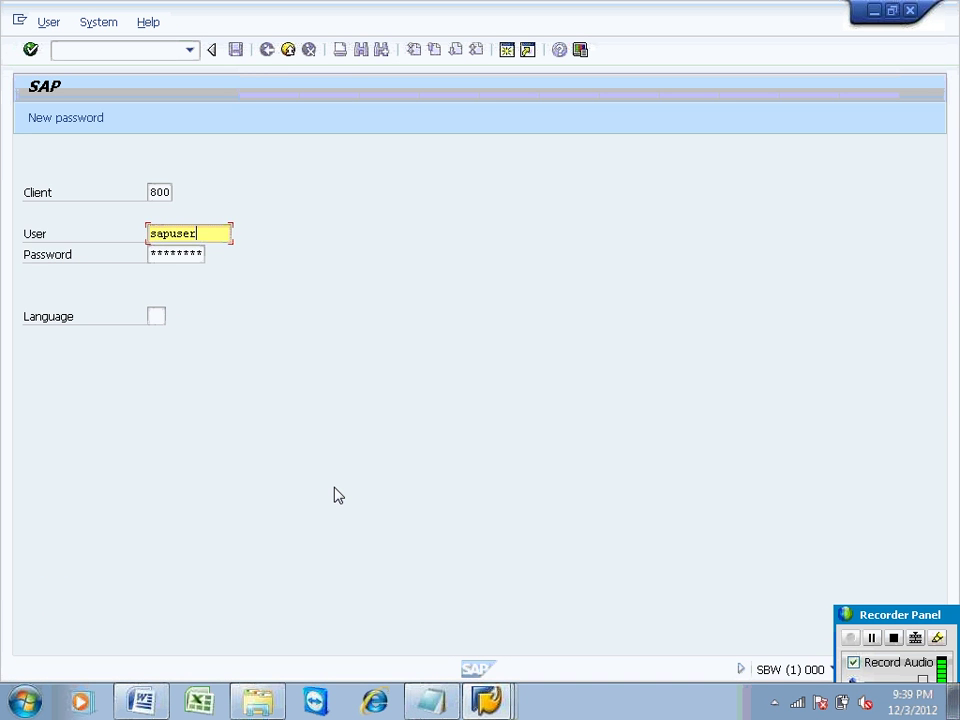
key(Tab)
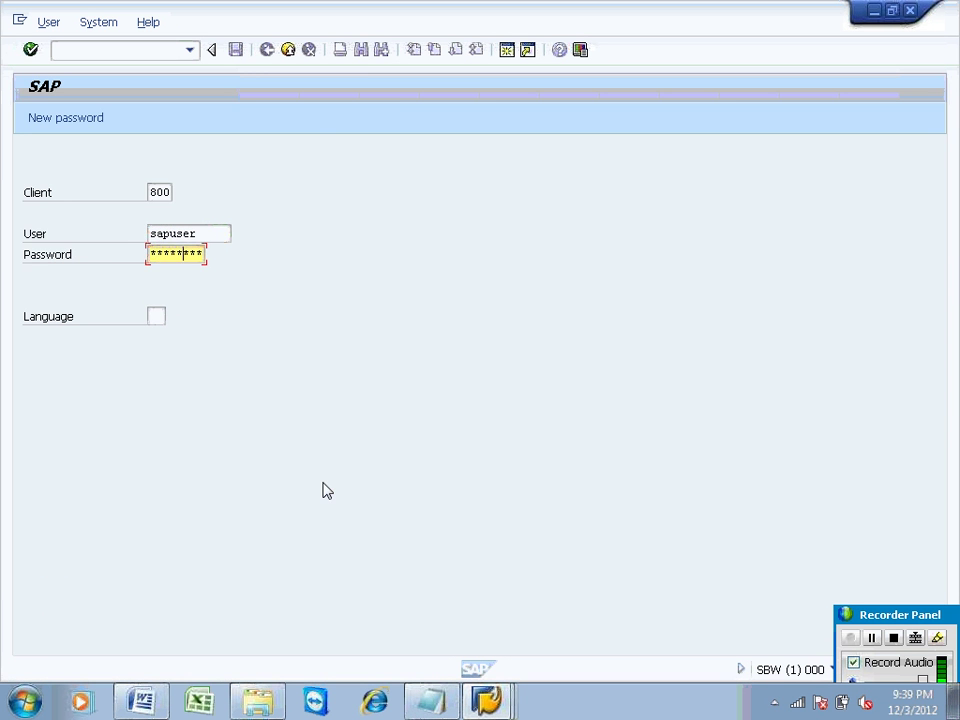
key(Return)
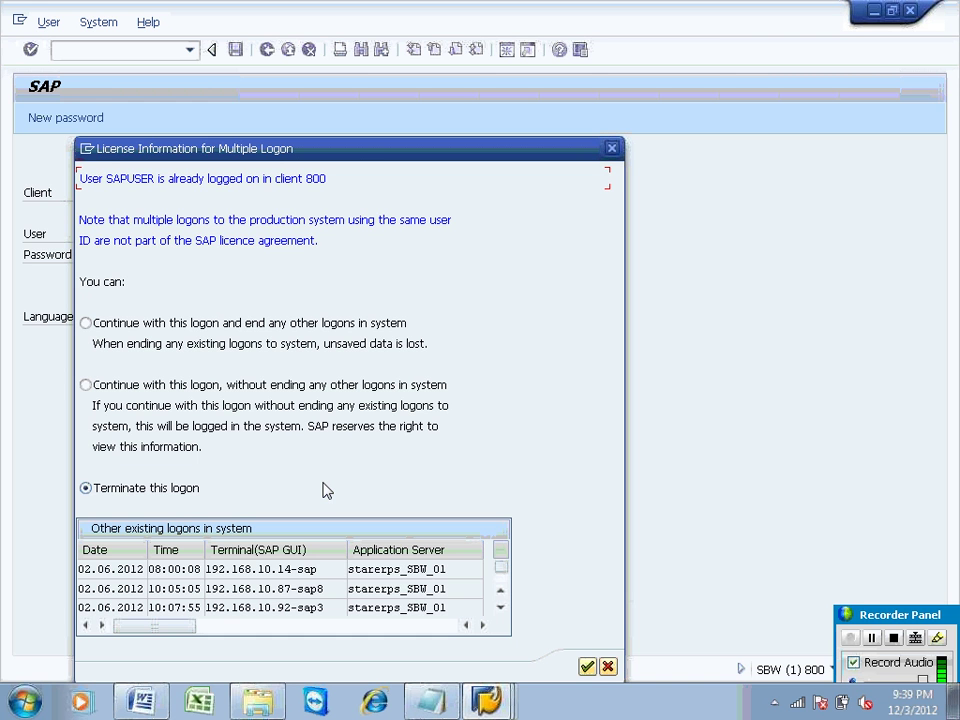
Step: Continue this logon without ending other sessions, reaching the Administrator Workbench: Modeling
click(193, 388)
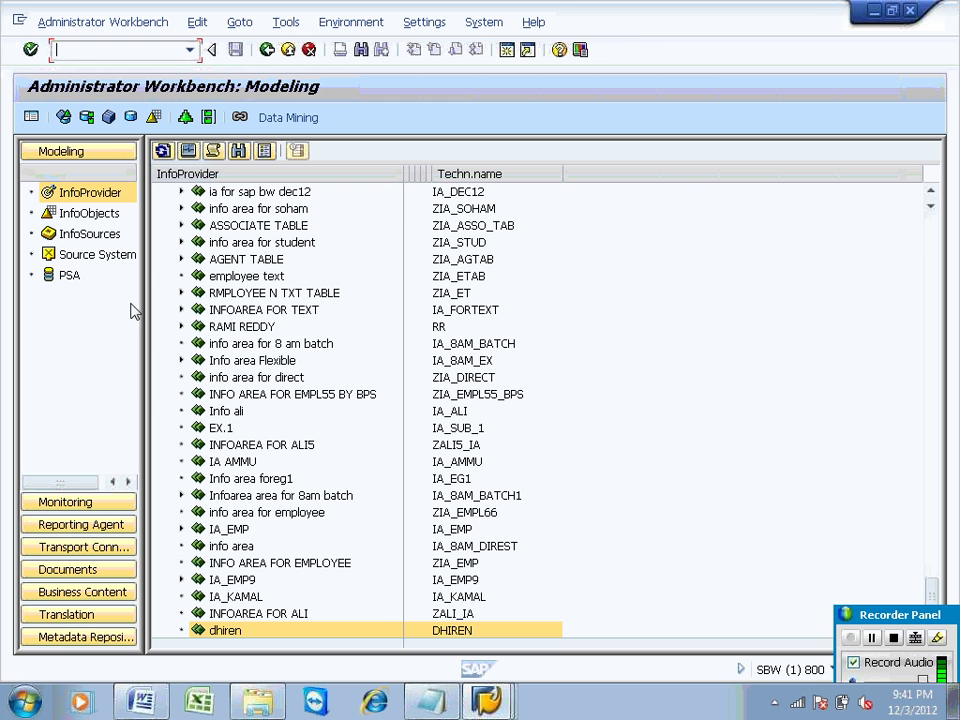
Step: List the Source Systems and select R3S Client 800
click(92, 254)
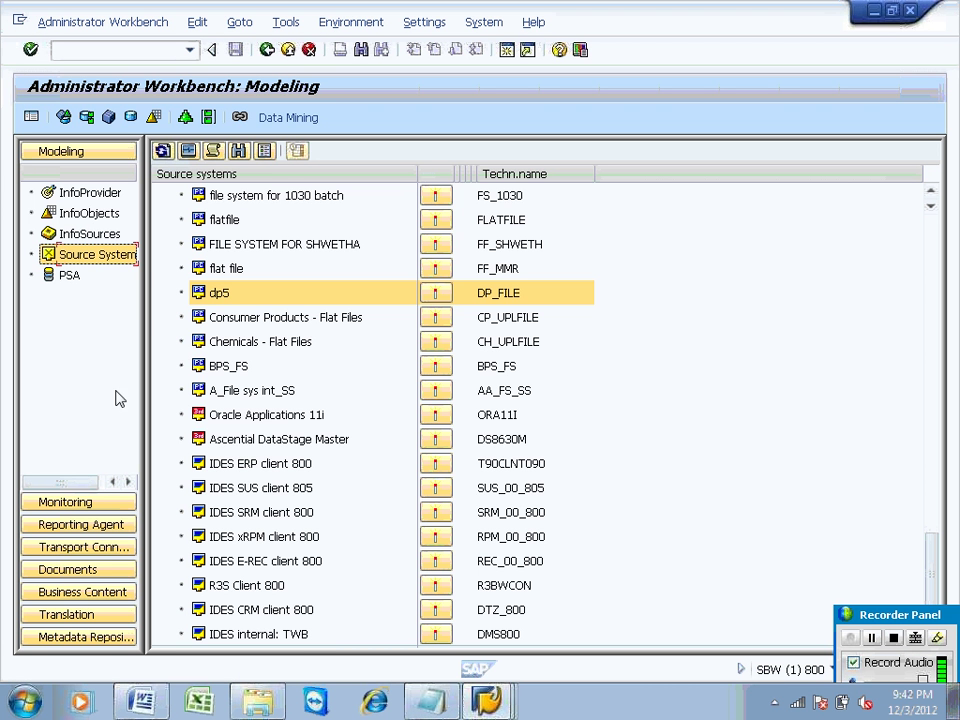
click(226, 588)
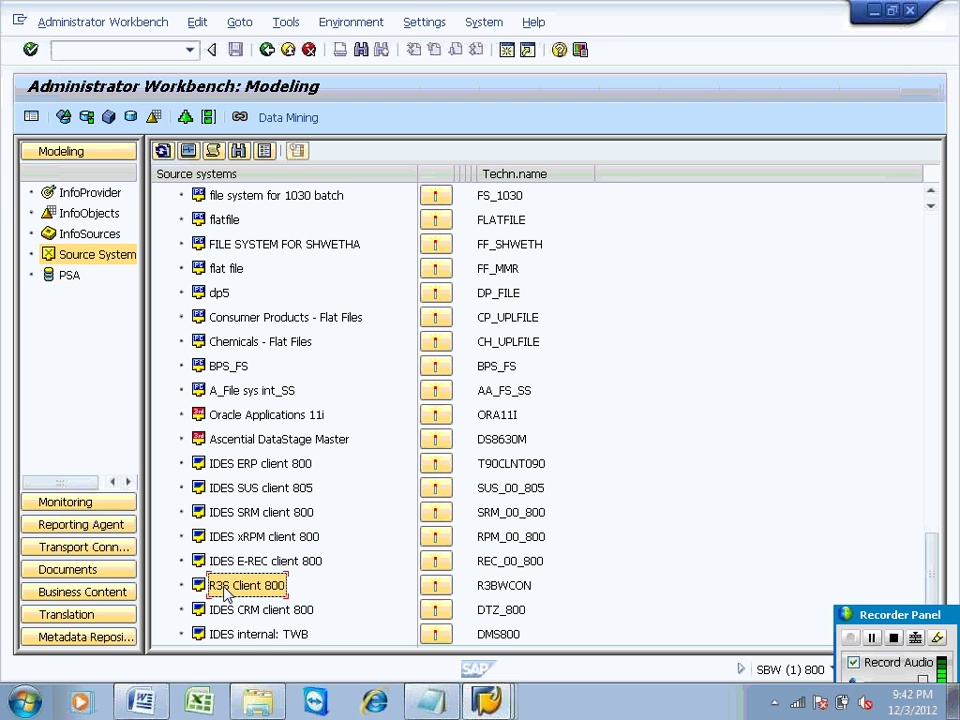
Step: Expand R3S Client 800's DataSources through SAP Application Components > Personnel Management to Master Data Personnel Management
double_click(225, 588)
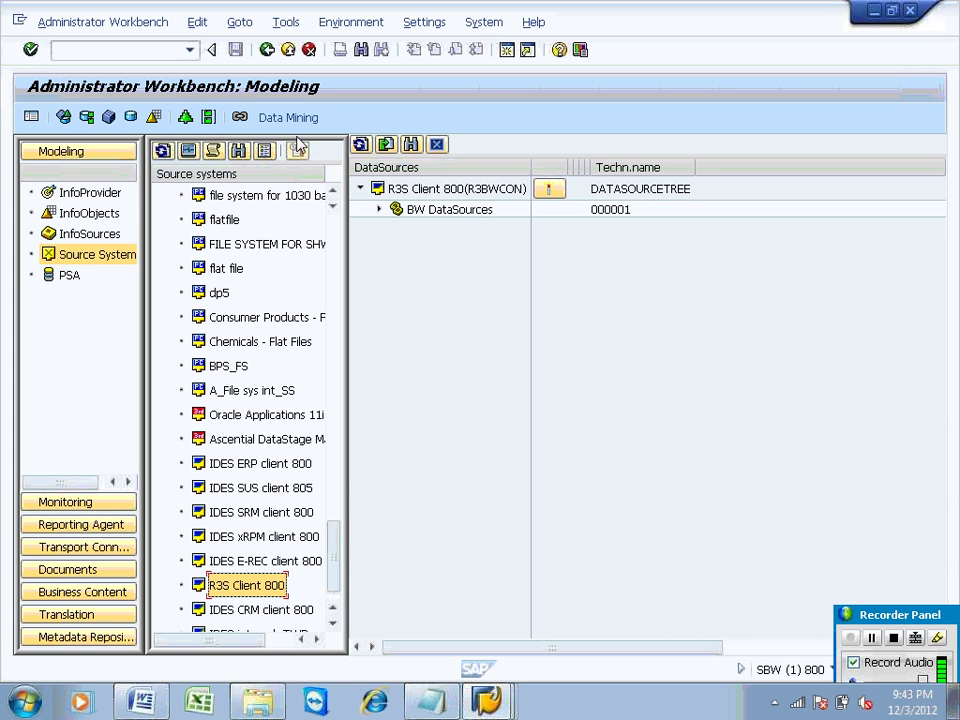
click(380, 214)
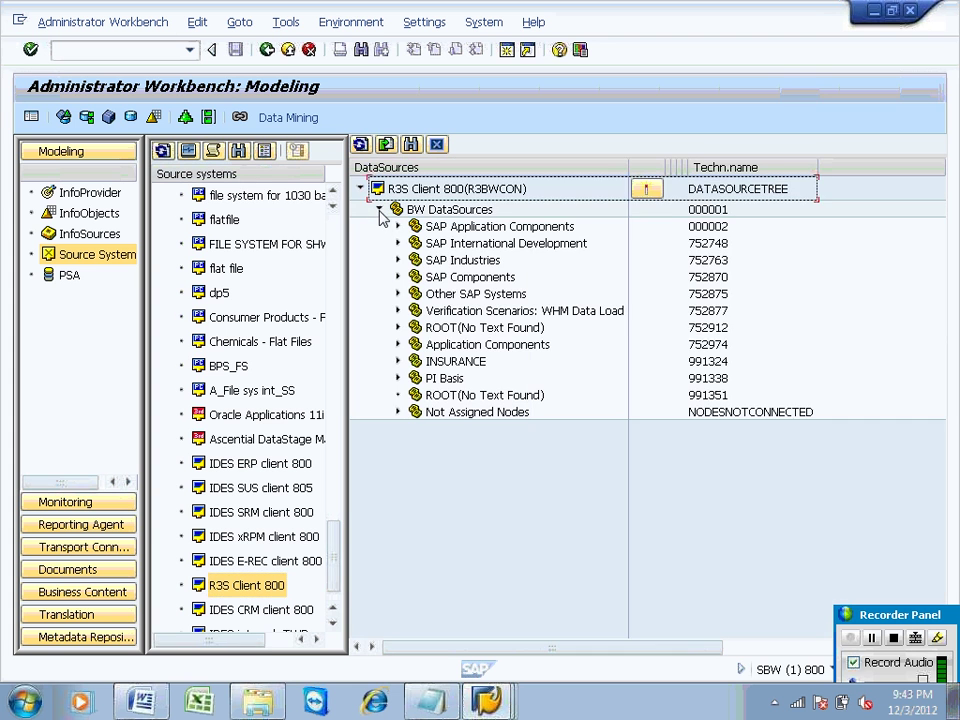
click(398, 227)
click(475, 245)
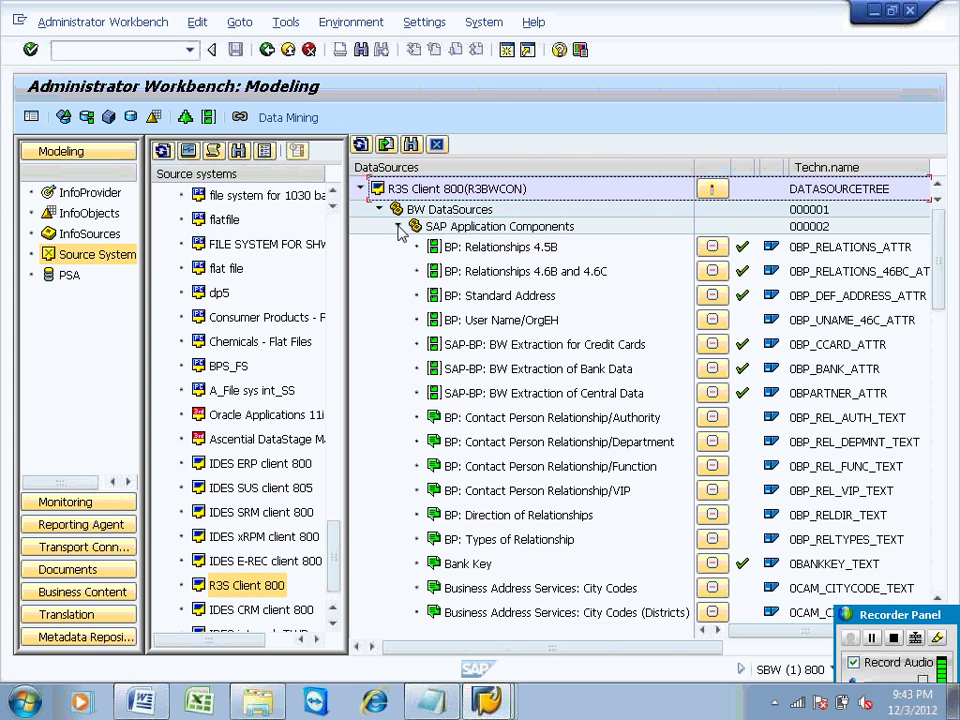
key(Down)
key(Down)
key(Down)
key(Down)
key(Down)
key(Down)
key(Down)
key(Down)
key(Down)
key(Down)
key(Down)
key(Down)
key(Down)
key(Down)
key(Down)
key(Down)
key(Down)
key(Down)
key(Down)
key(Down)
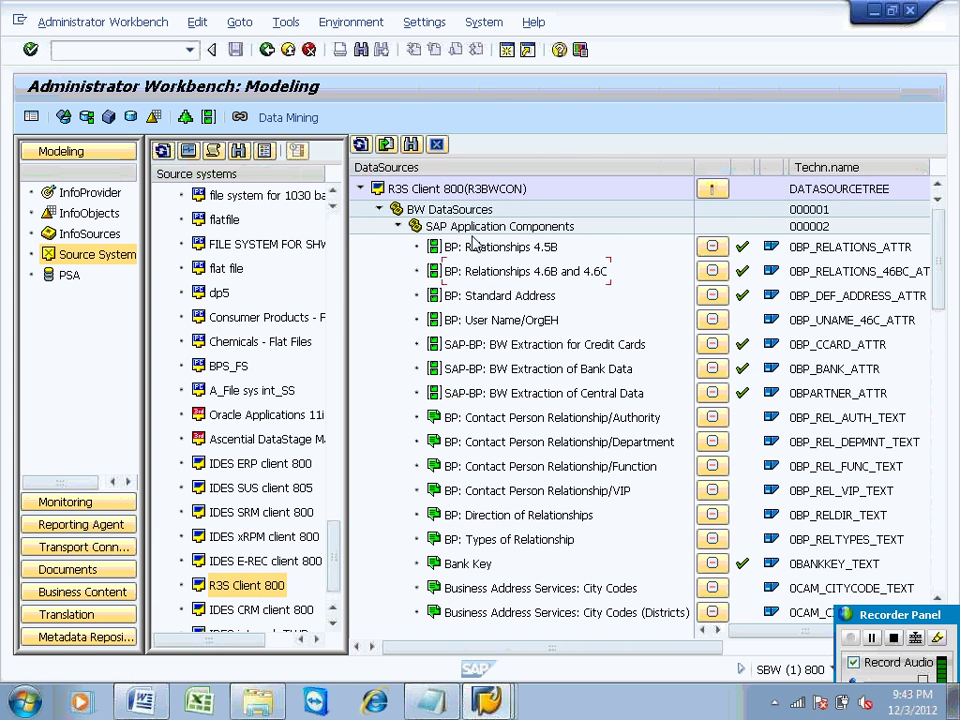
key(Down)
key(Down)
key(Down)
key(Down)
key(Down)
key(Down)
key(Down)
key(Down)
key(Down)
key(Down)
key(Down)
key(Down)
key(Down)
key(Down)
key(Down)
key(Down)
key(Down)
key(Down)
key(Down)
key(Down)
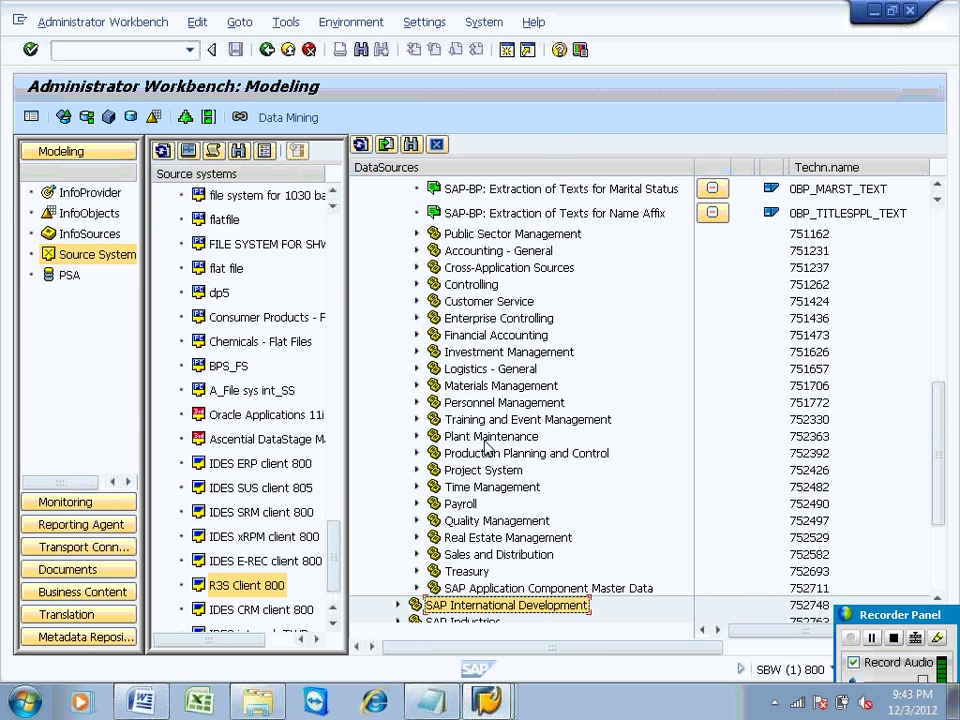
click(477, 539)
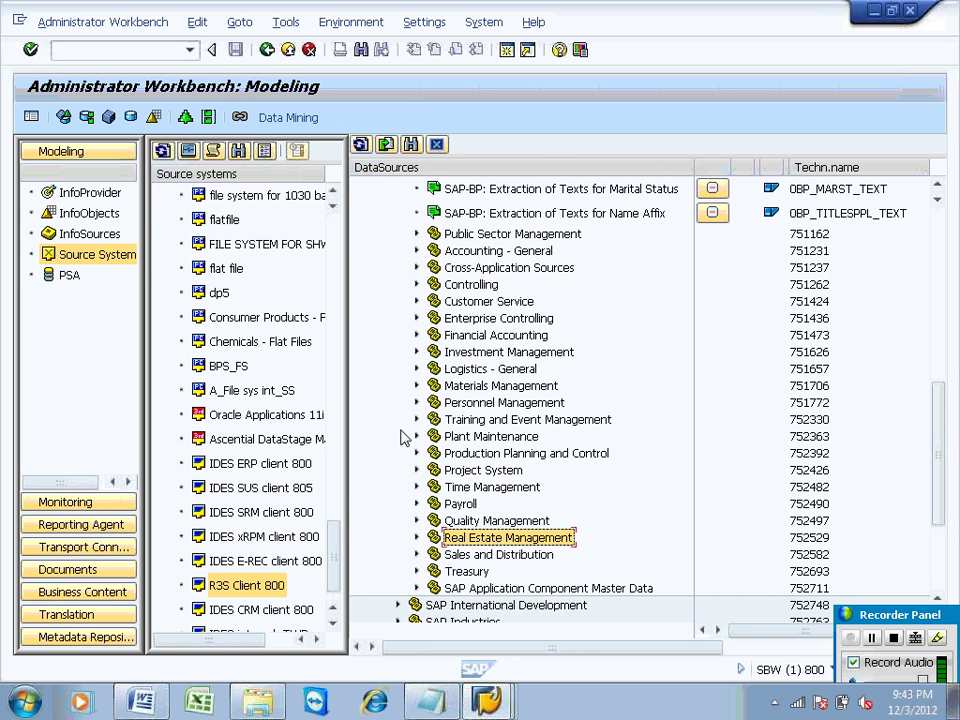
click(486, 403)
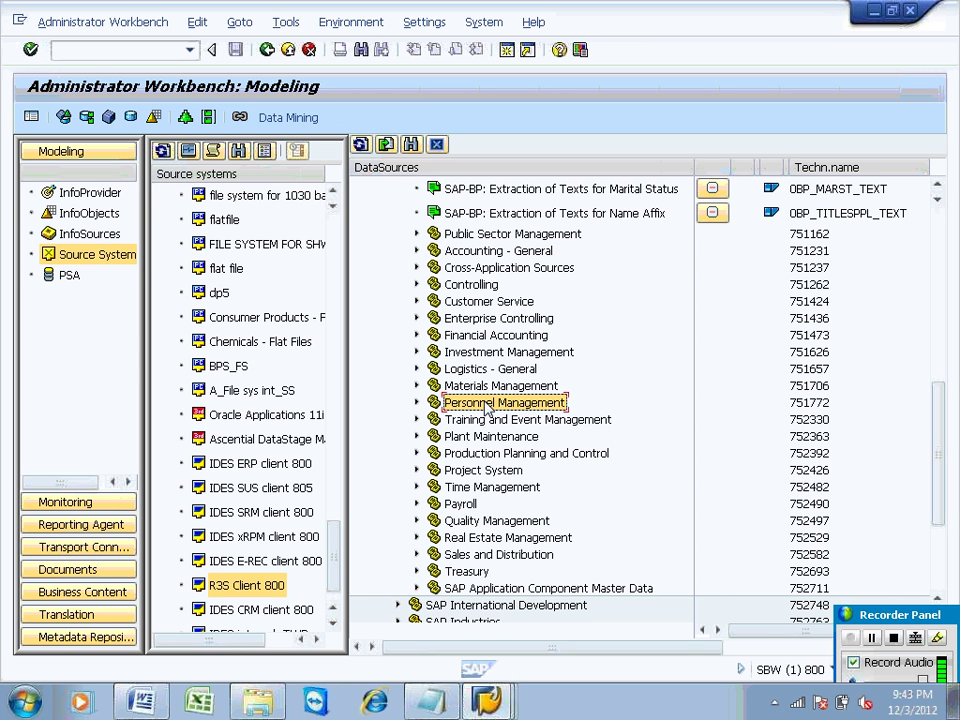
click(417, 404)
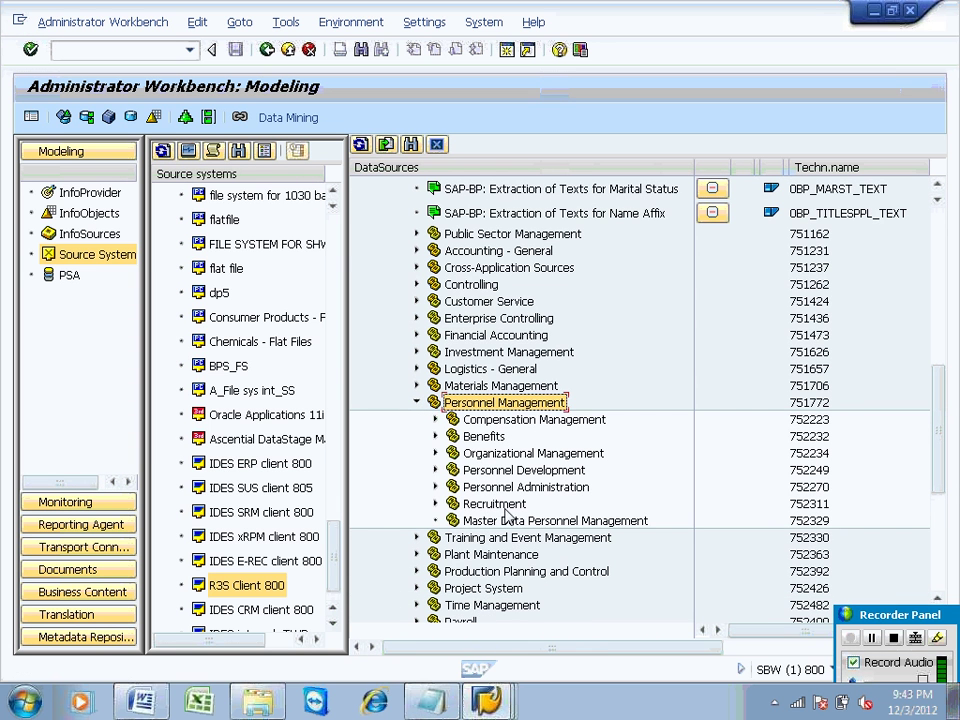
click(510, 520)
right_click(509, 523)
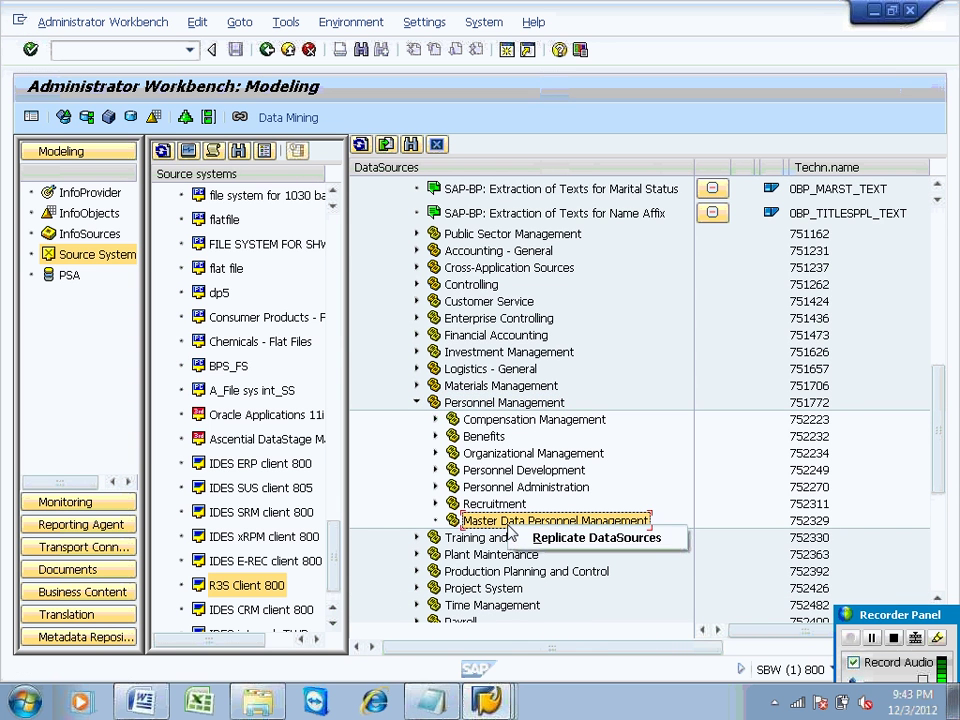
Step: Replicate Master Data Personnel Management's DataSources, bringing ZDS_TEXT_EMP into BW
click(535, 538)
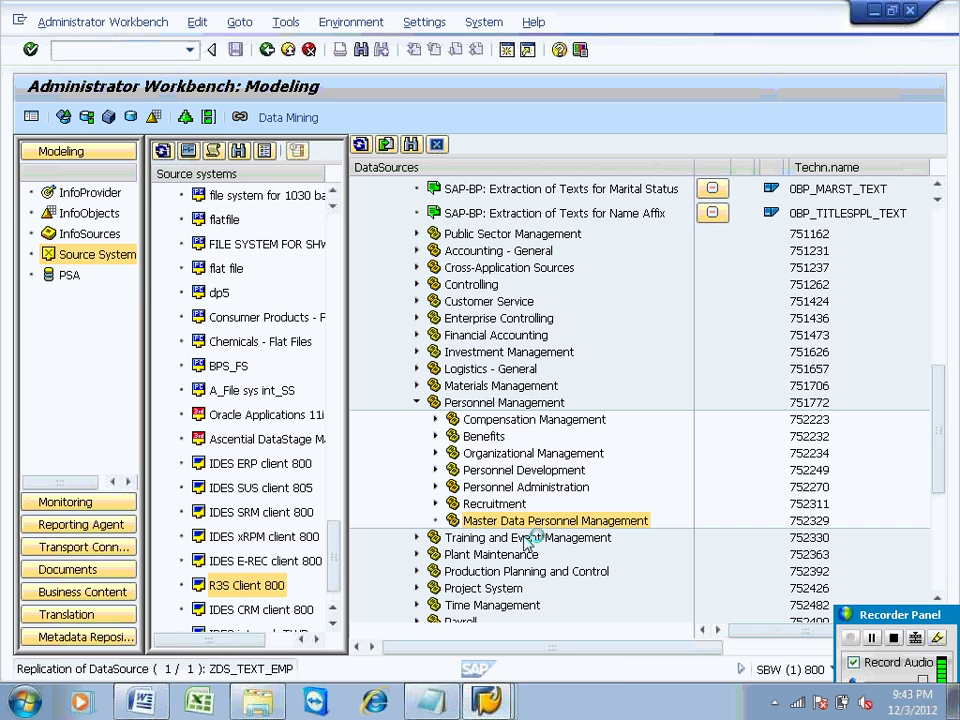
click(487, 700)
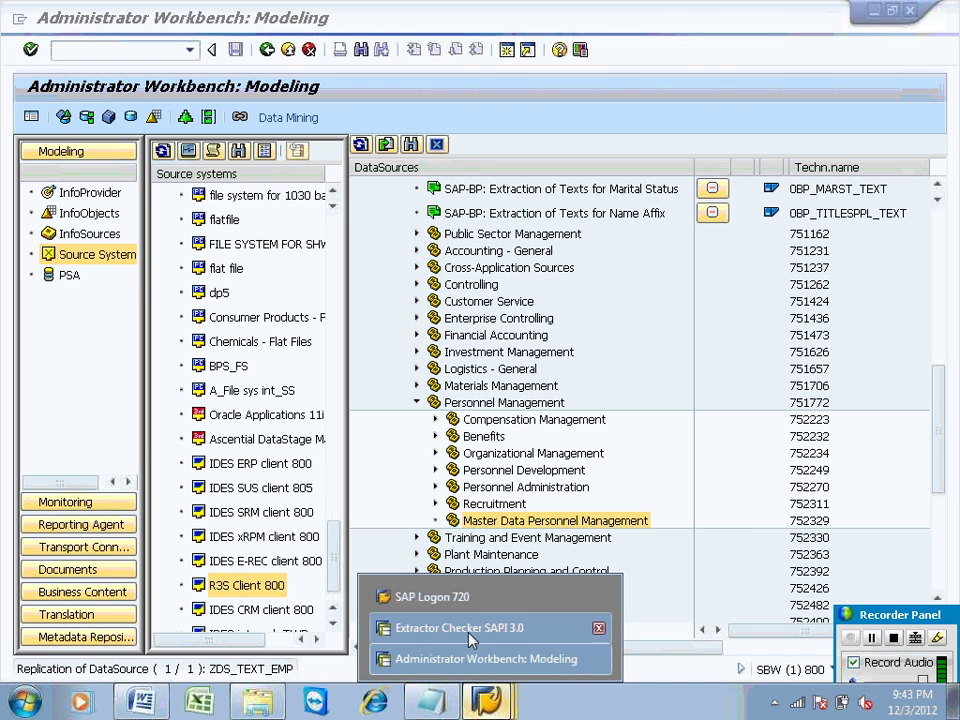
Step: In the R3S window, display text DataSource ZDS_TEXT_EMP via RSO2 and check its application component PA-IO
click(467, 630)
click(96, 49)
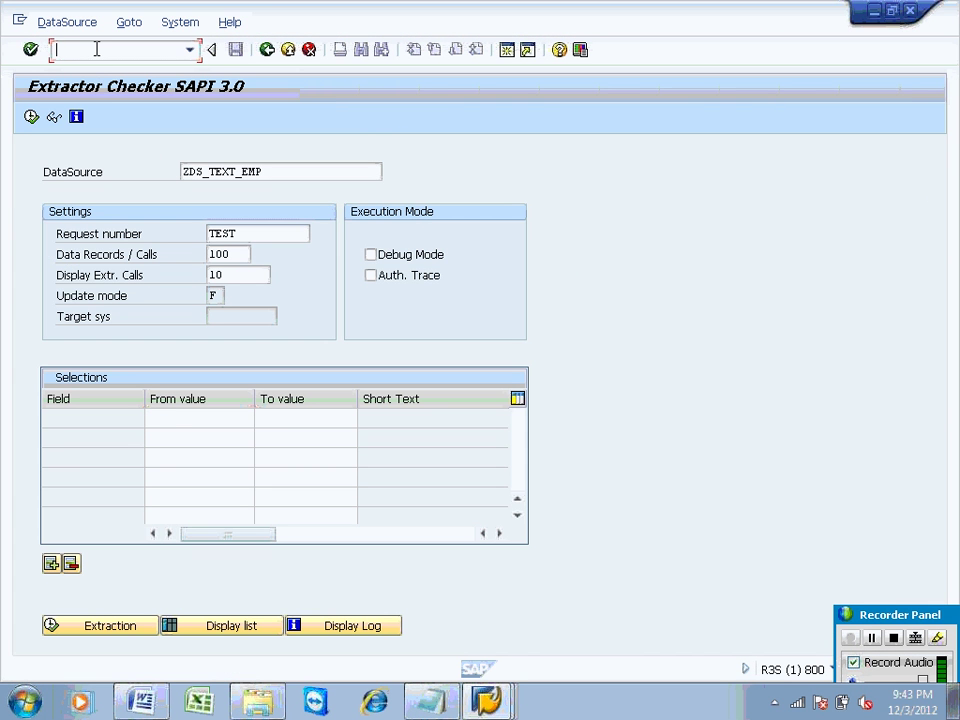
text(/nrso2)
key(Return)
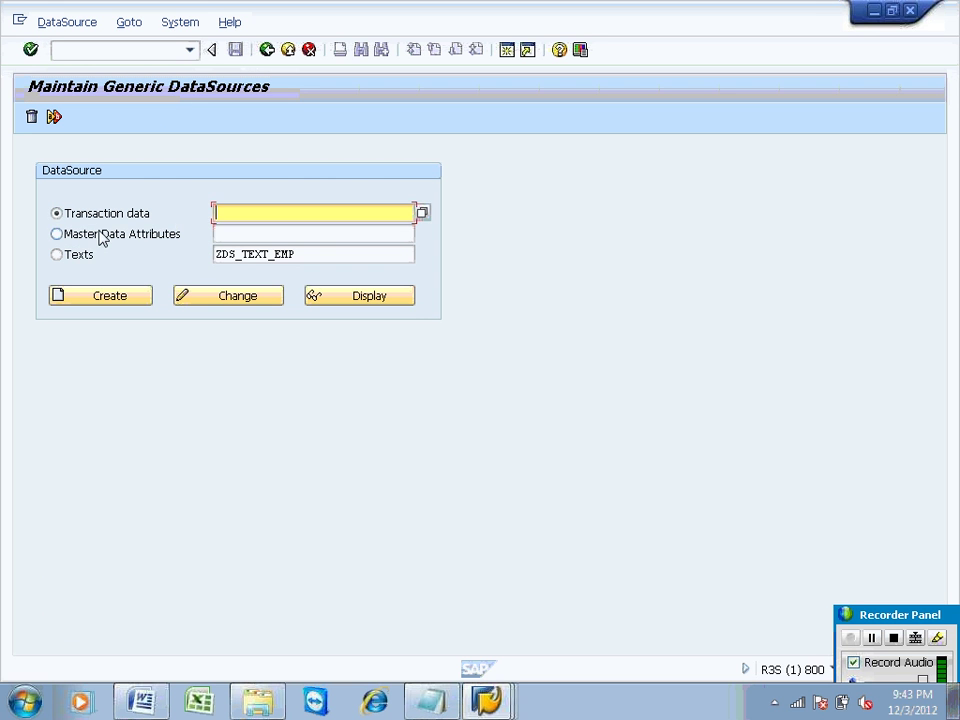
click(80, 254)
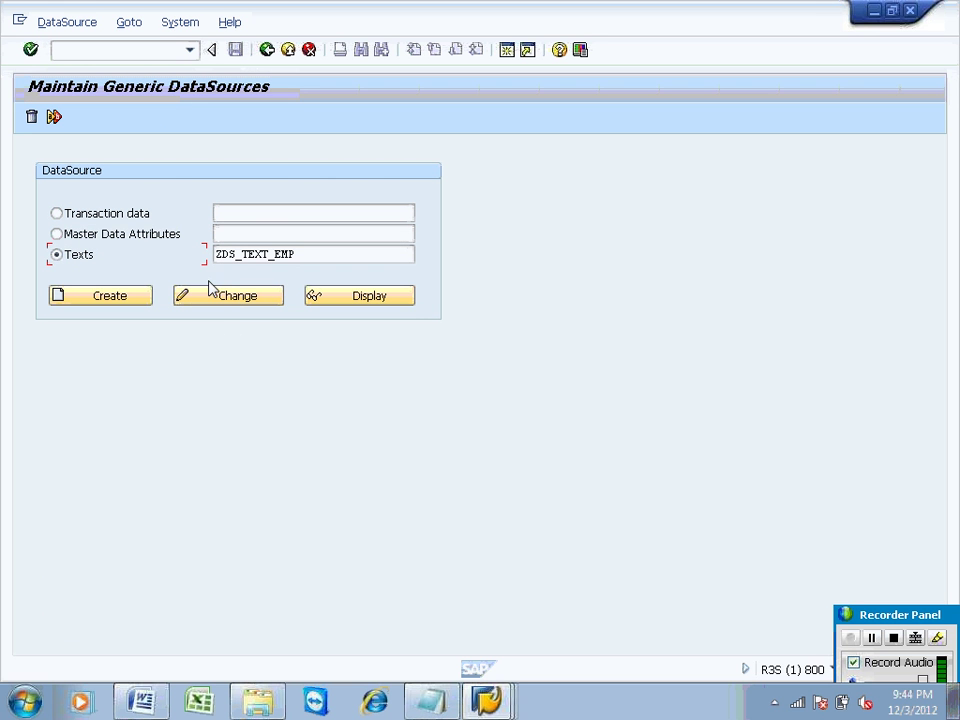
click(358, 297)
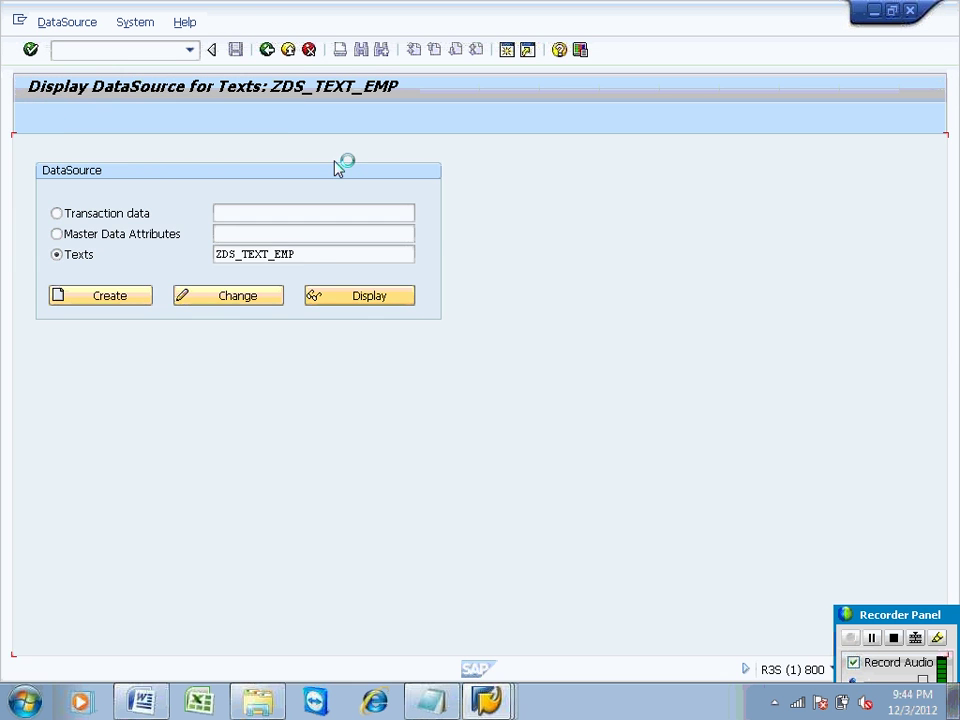
click(205, 193)
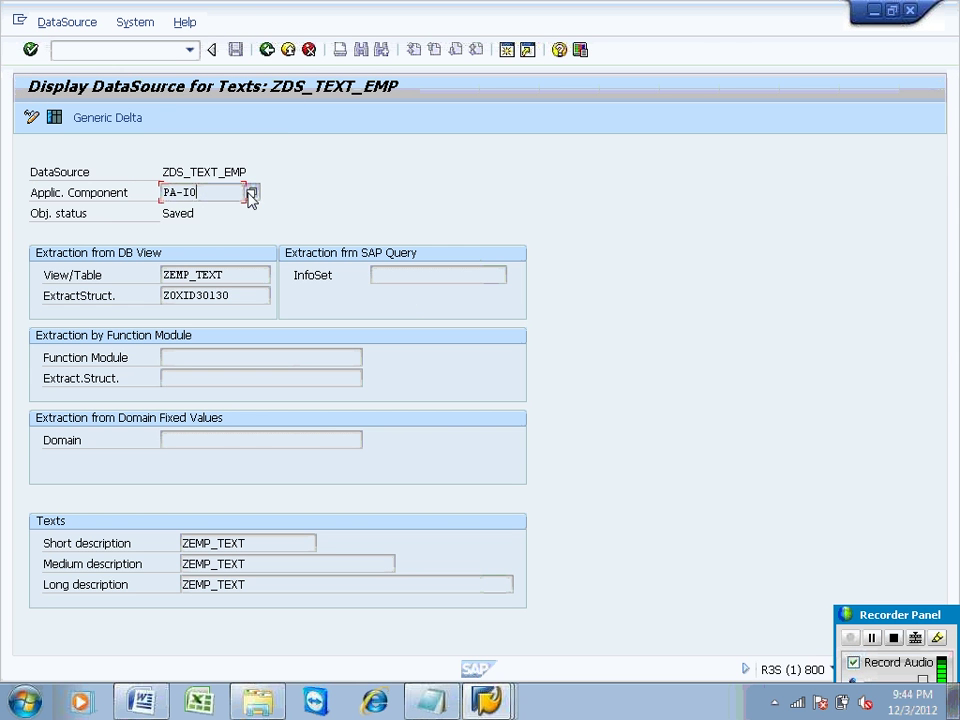
Step: Check the component hierarchy under SAP-R/3 > PA > PA-IO, then return to the Administrator Workbench window
click(251, 192)
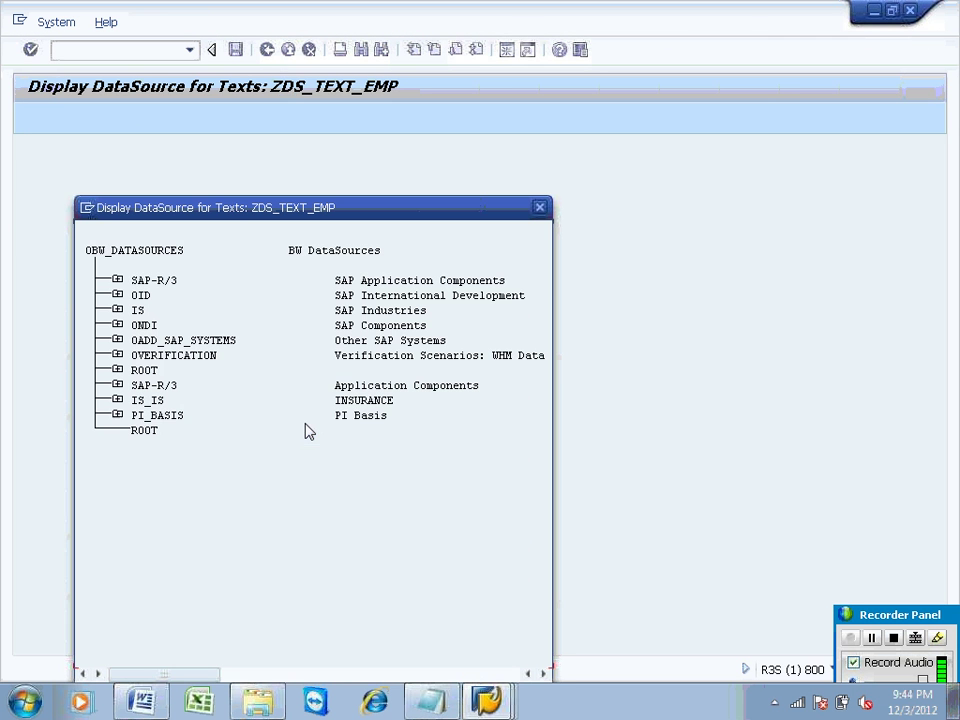
click(117, 281)
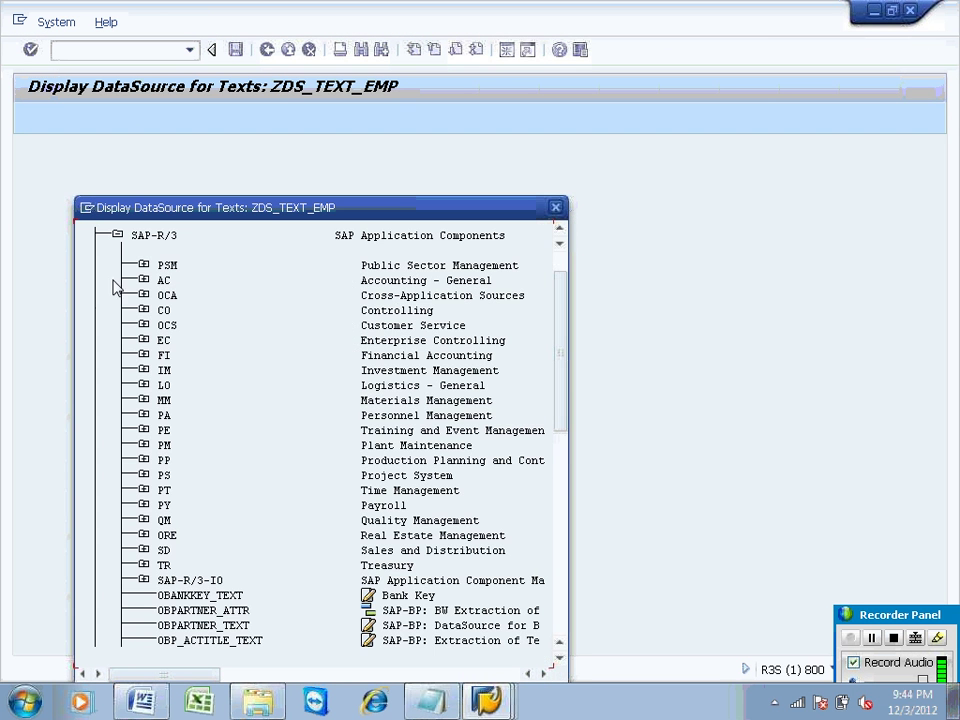
click(143, 415)
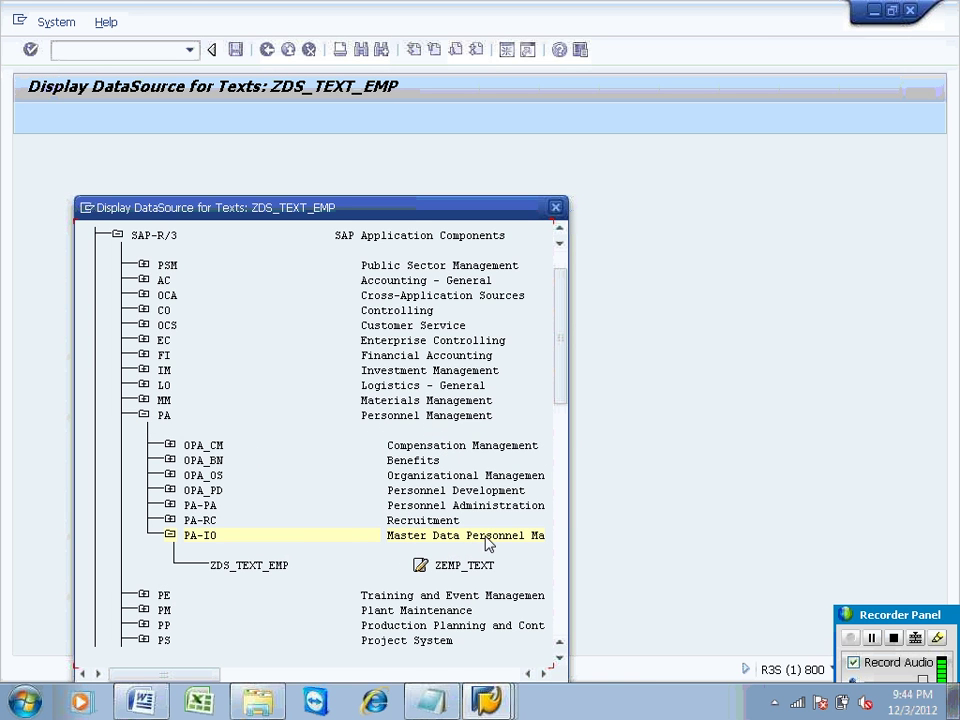
click(489, 700)
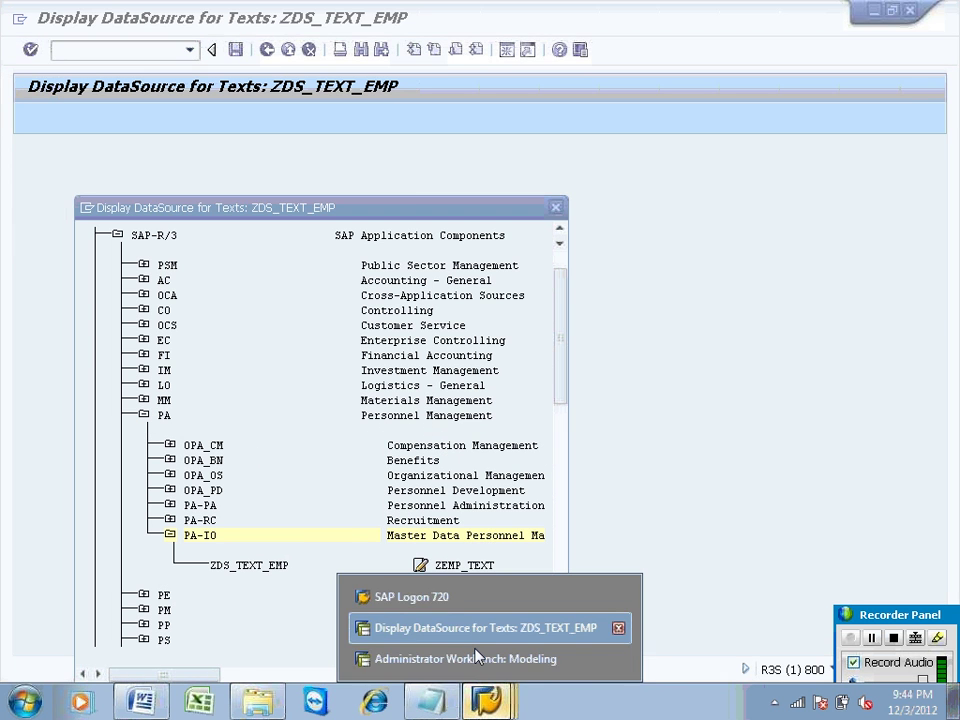
click(480, 659)
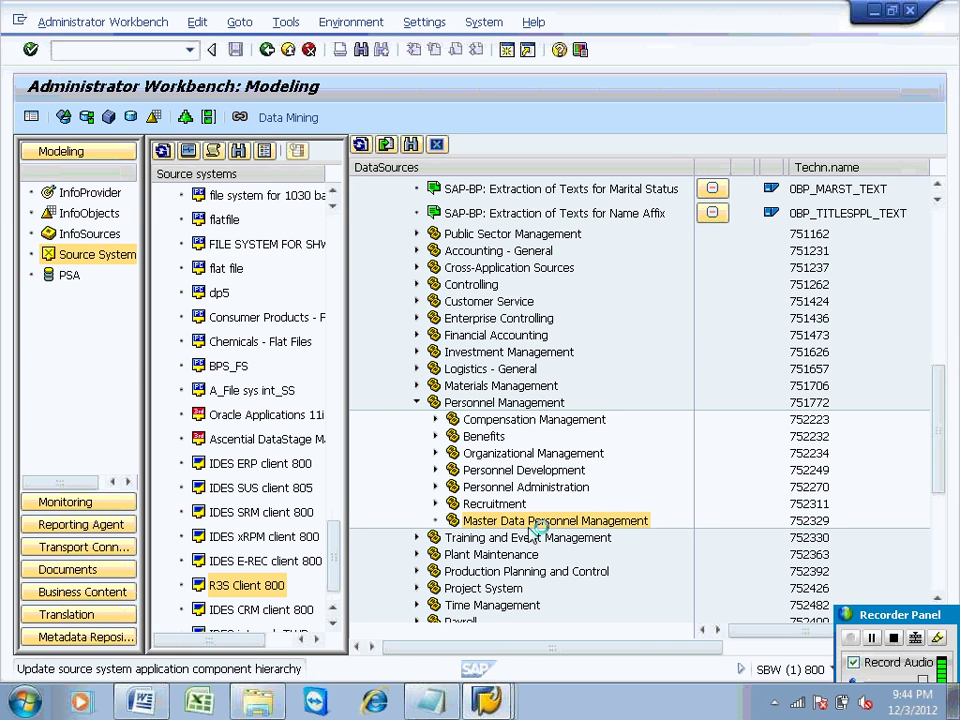
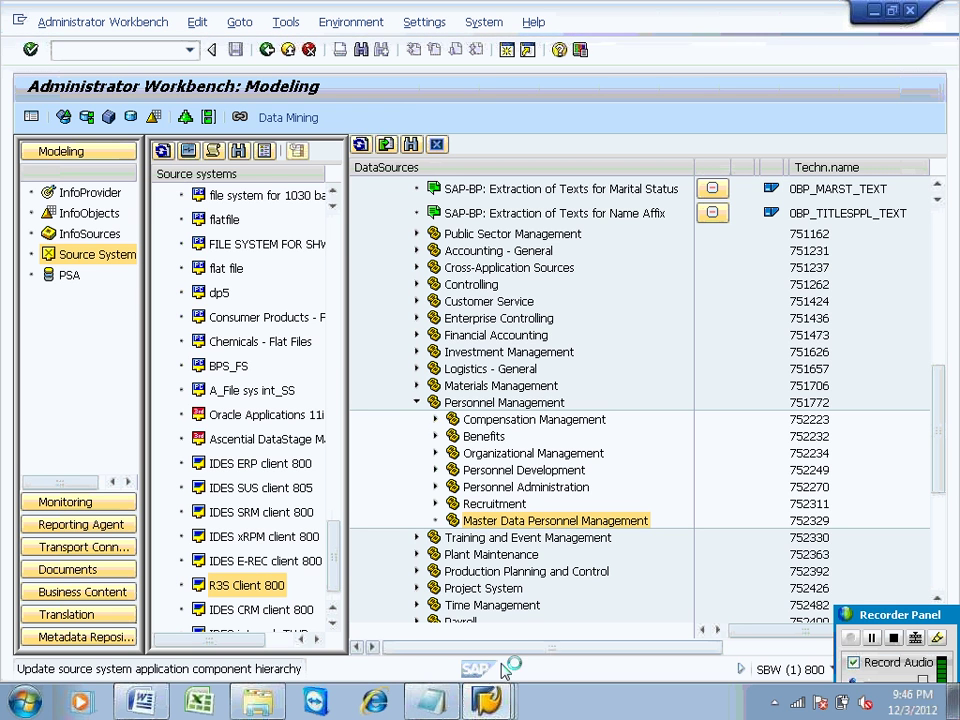
Step: Start Remote Desktop (mstsc) and log on to 192.168.10.52 with the Administrator password
click(24, 700)
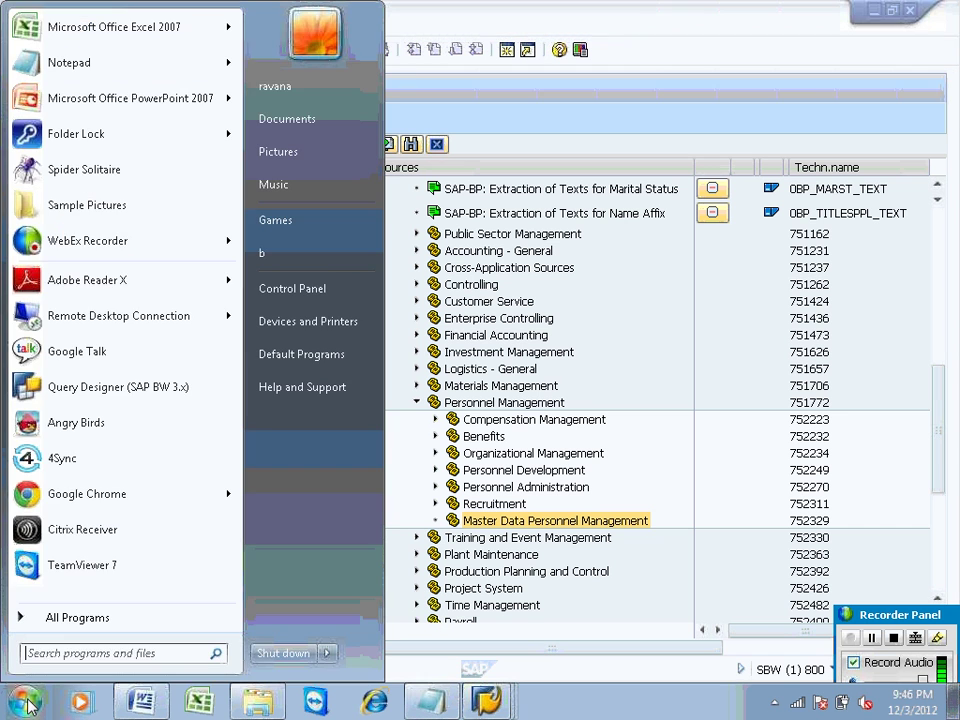
text(mstsc)
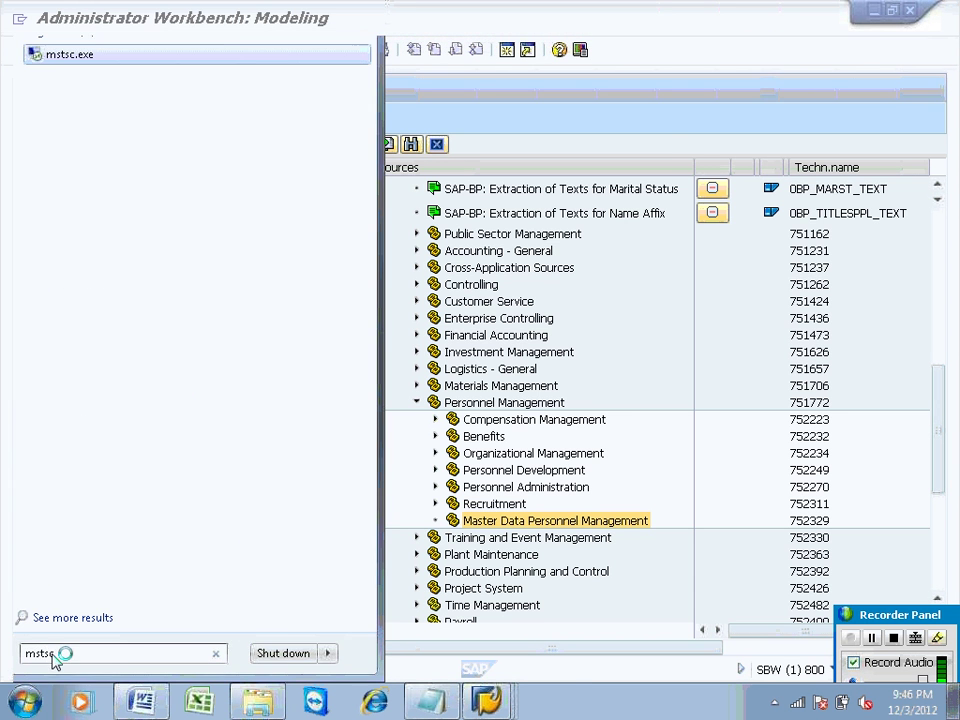
key(Return)
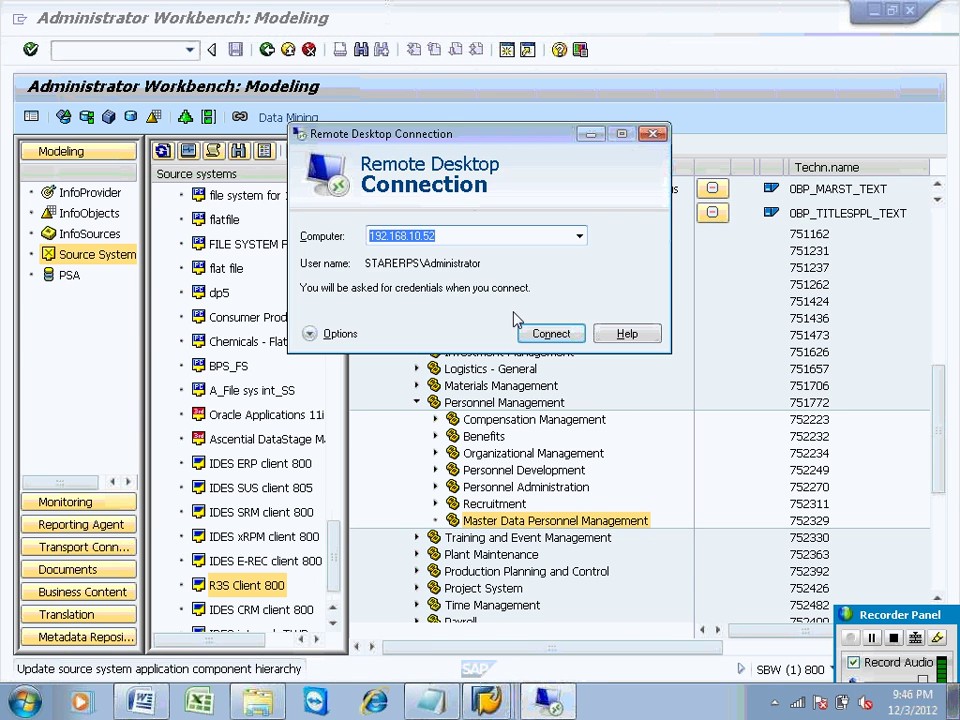
click(548, 335)
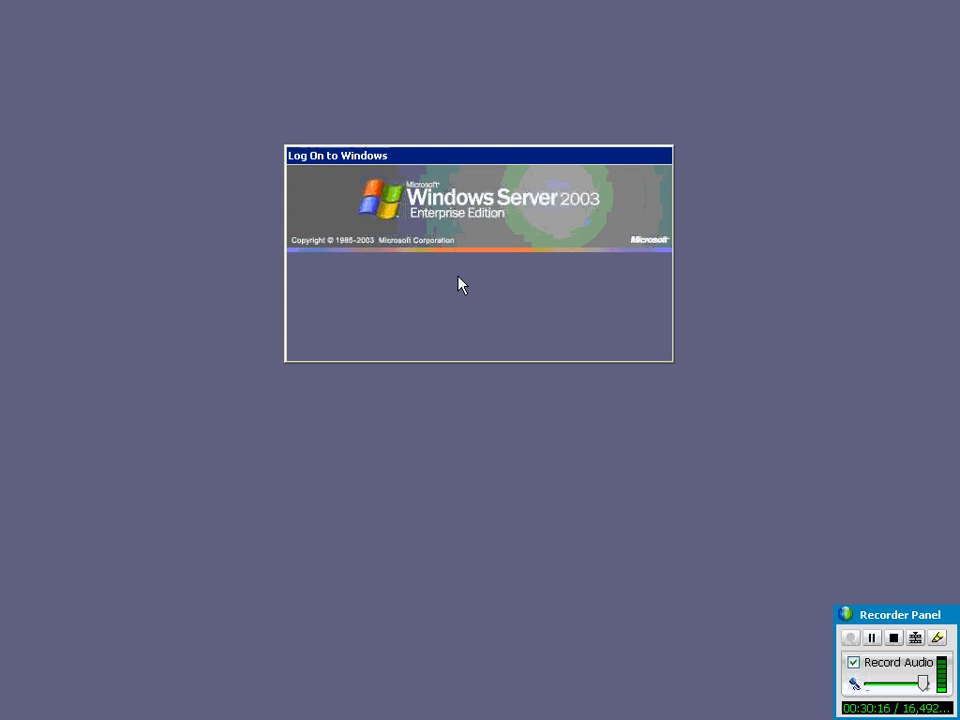
text(•••••••)
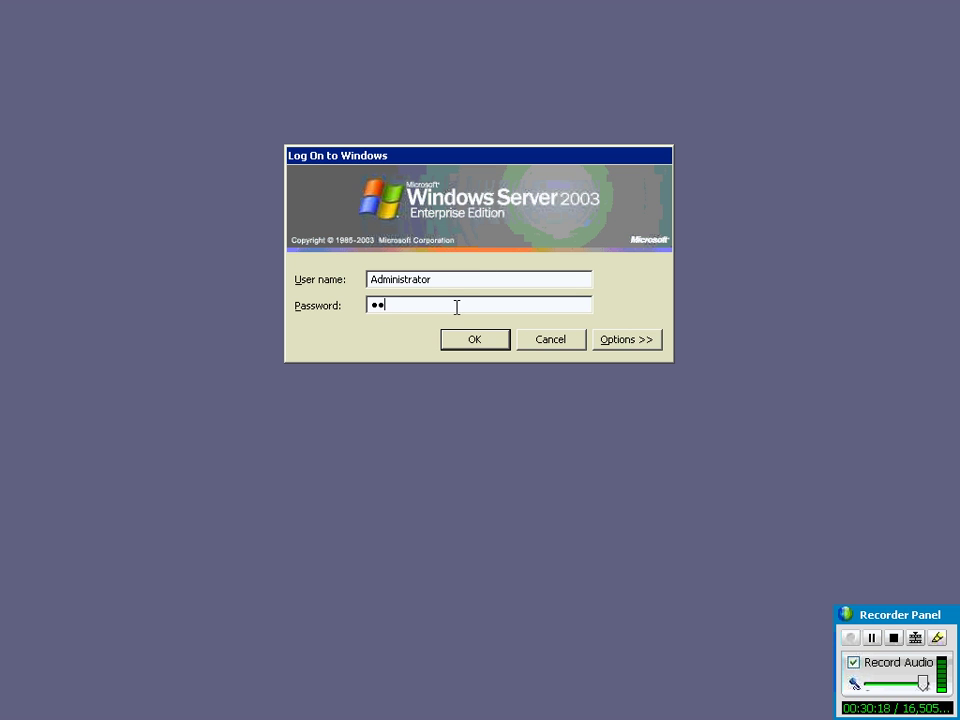
text(•)
key(Return)
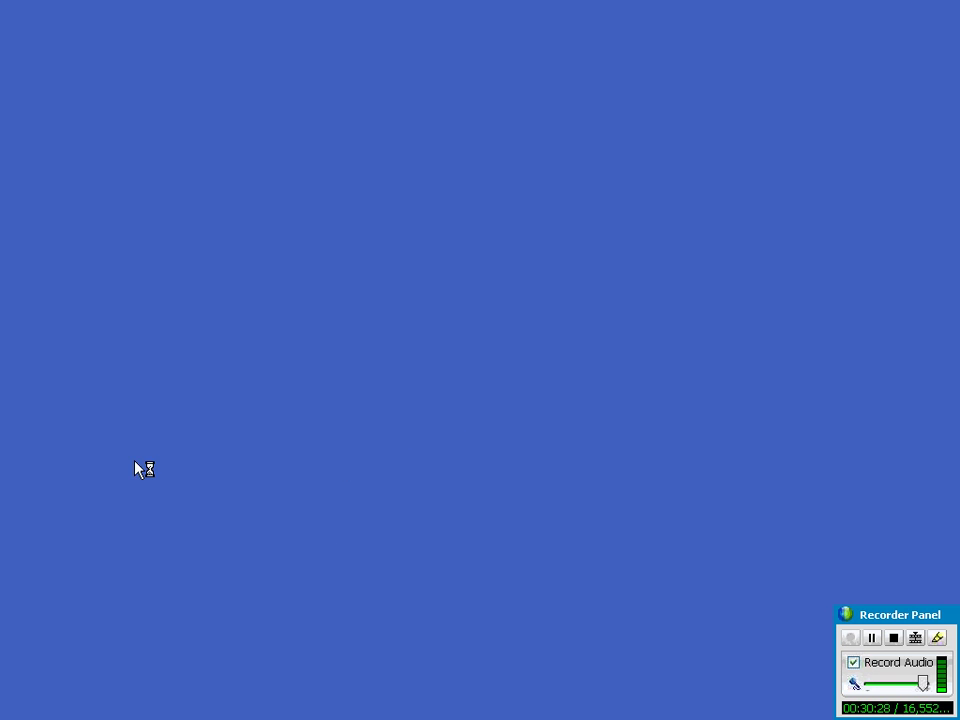
Step: Minimize the remote session to the local desktop, then restore it
mouse_move(733, 8)
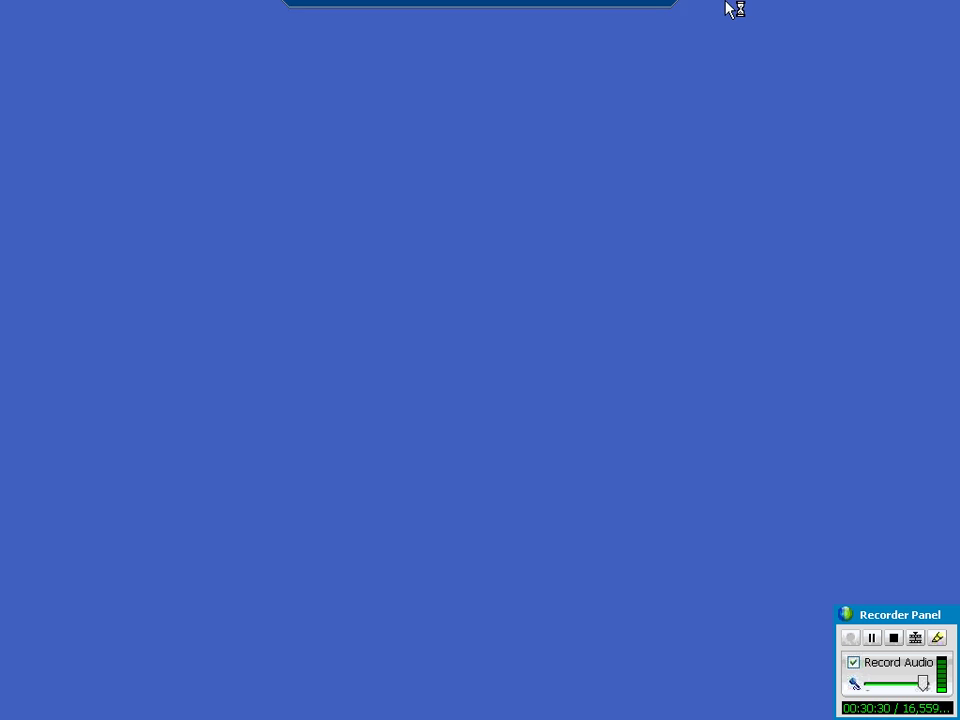
click(610, 10)
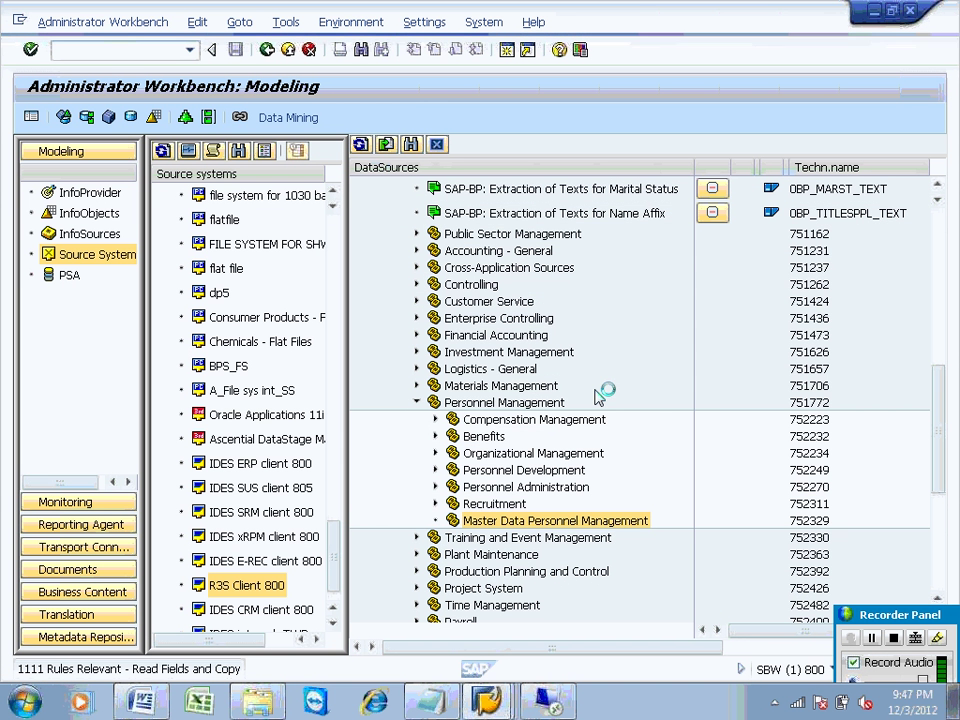
click(505, 704)
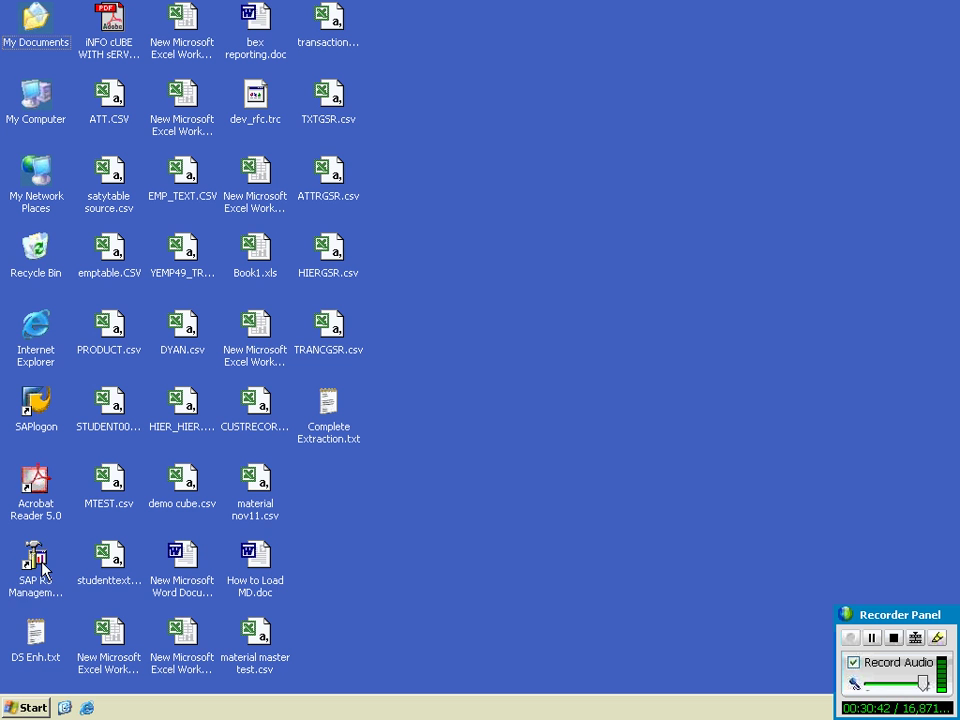
Step: Launch the SAP R3 Management Console and keep refreshing SBW's starerps 1 work process table
double_click(36, 560)
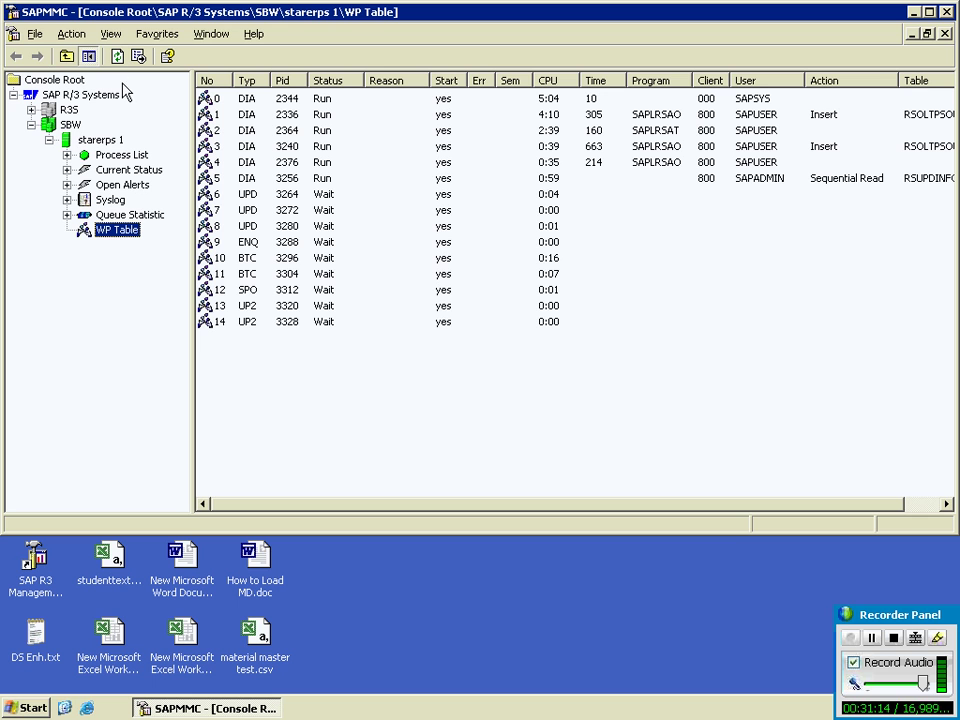
click(119, 58)
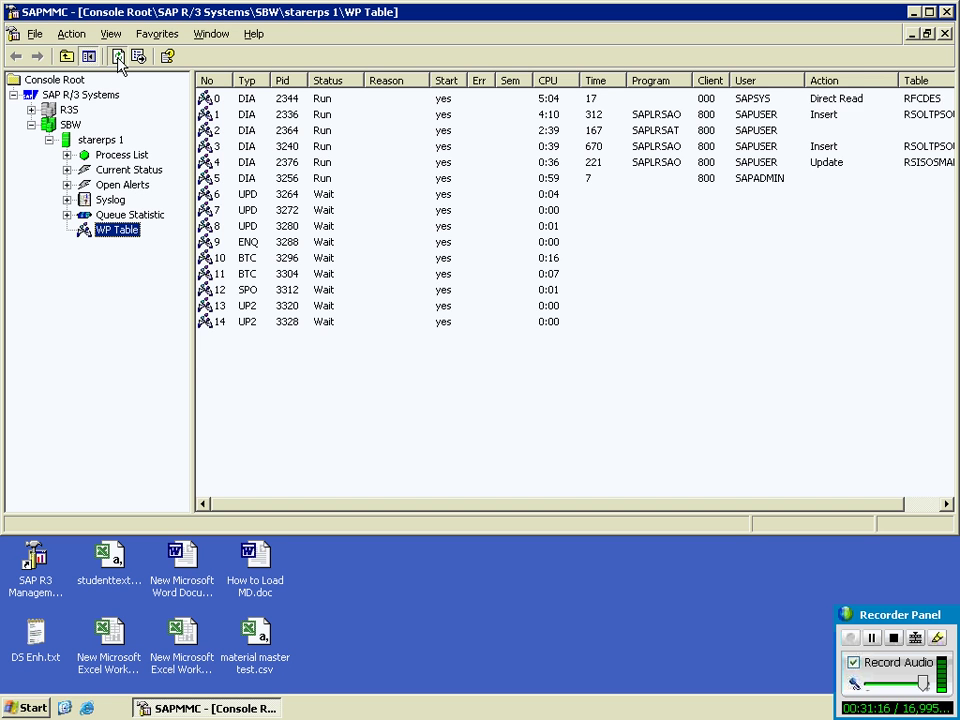
click(119, 58)
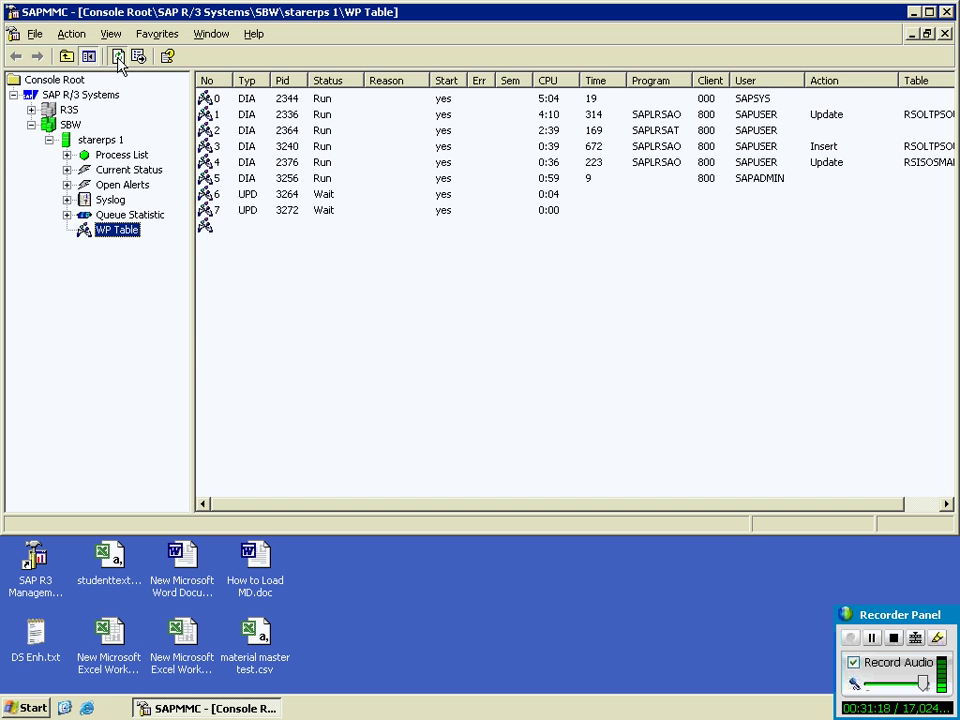
click(119, 58)
click(119, 58)
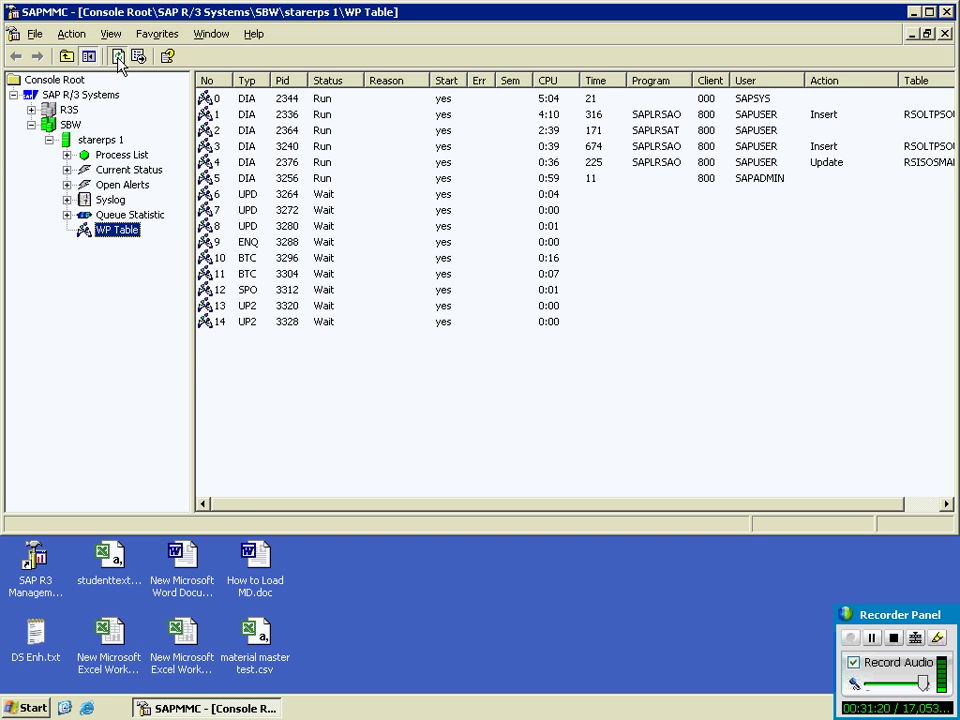
click(119, 58)
click(119, 58)
click(119, 58)
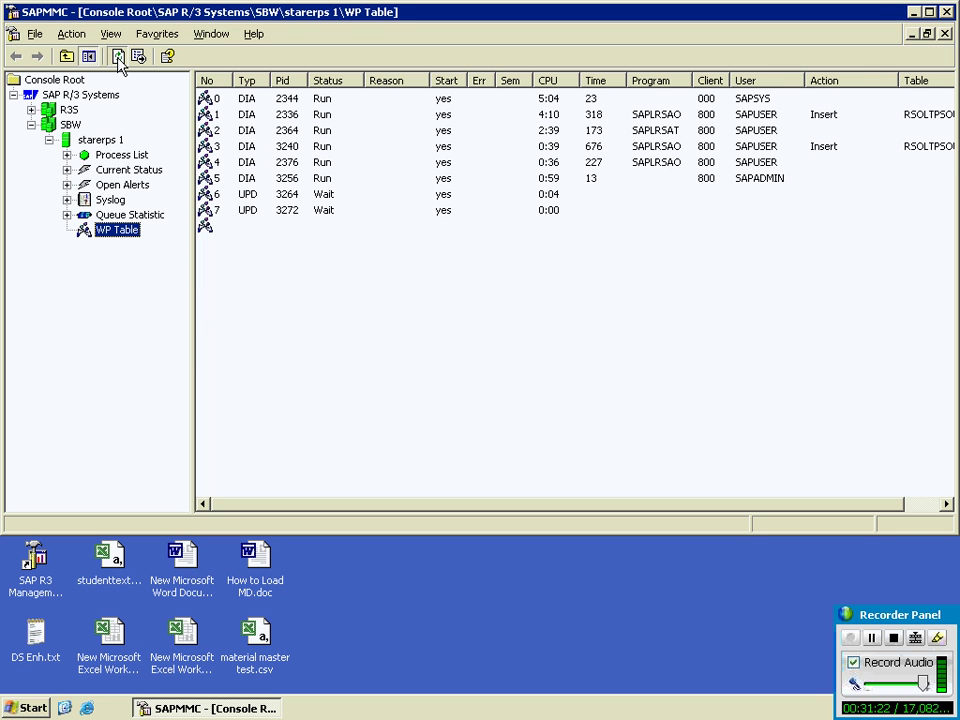
click(118, 58)
click(118, 58)
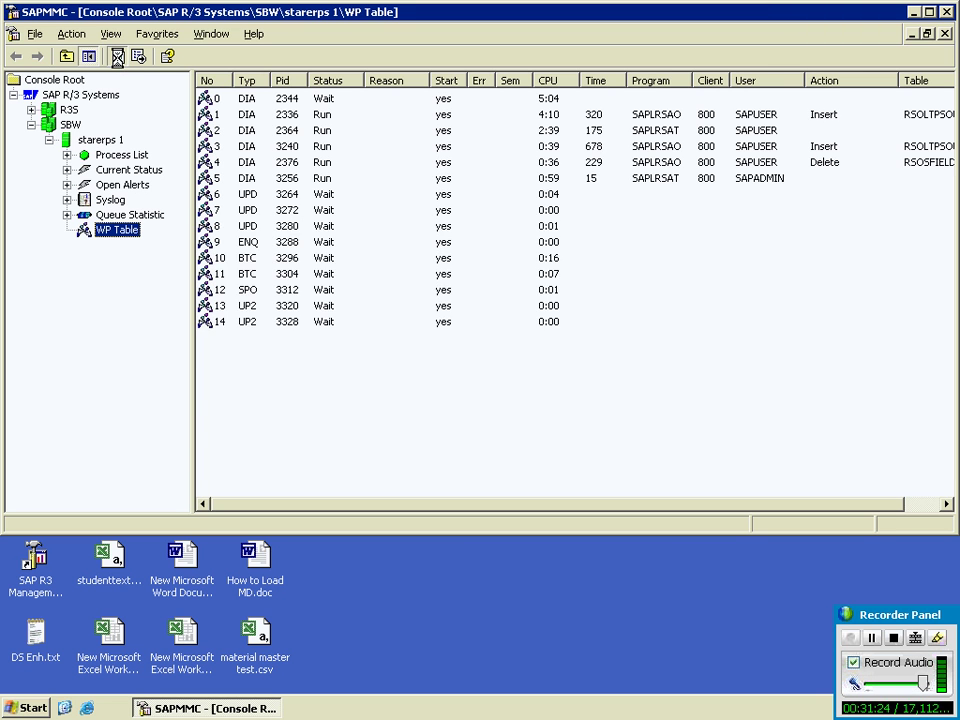
click(118, 58)
click(118, 58)
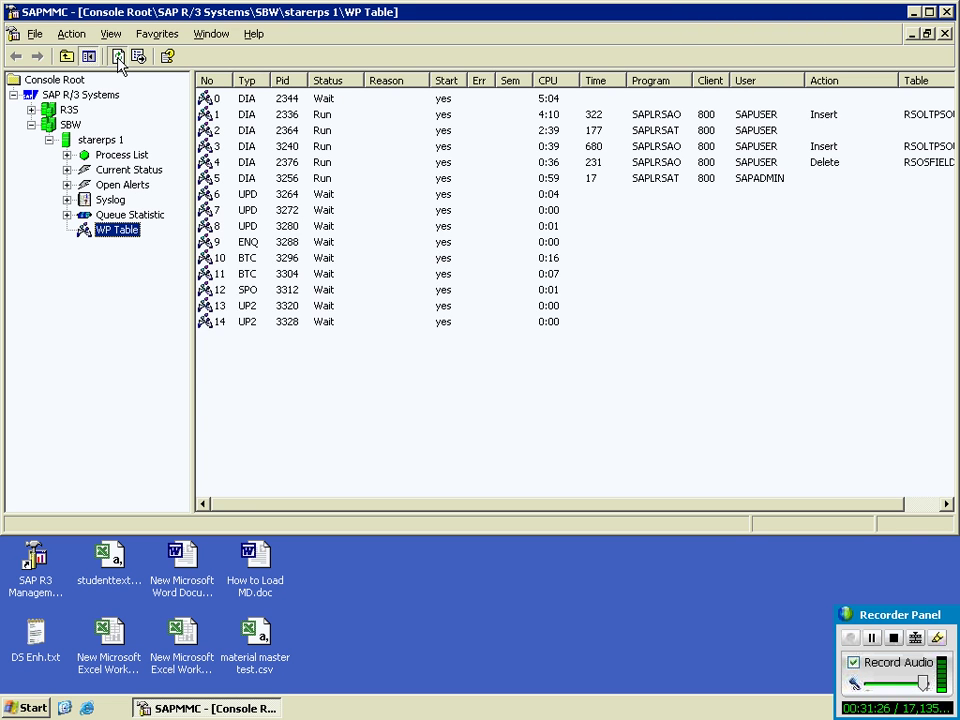
click(118, 58)
click(118, 58)
click(118, 58)
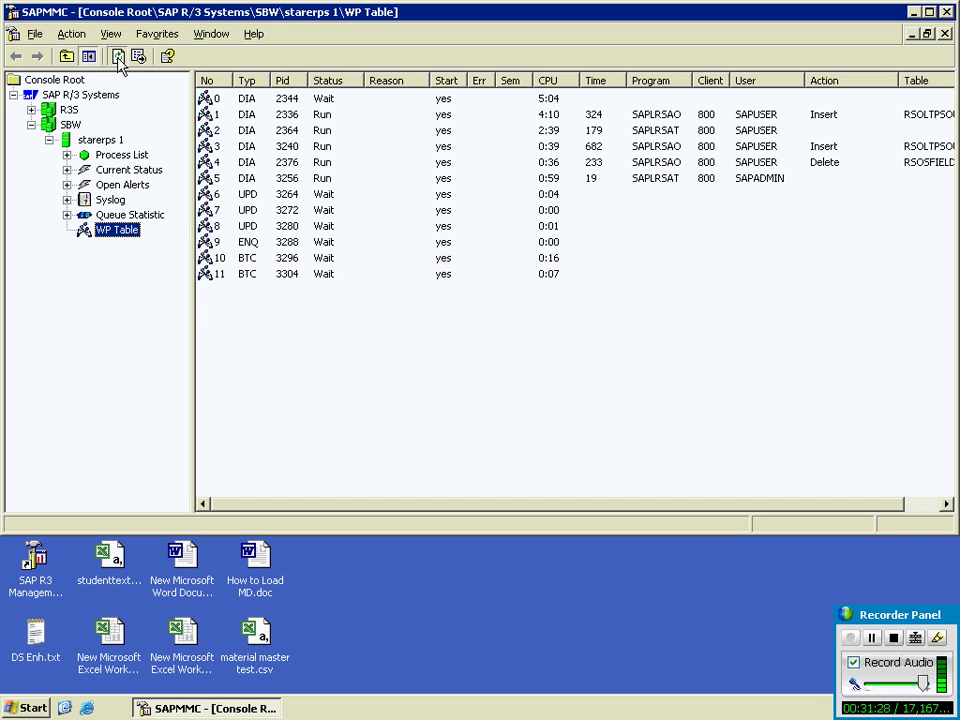
click(118, 58)
click(118, 58)
click(118, 58)
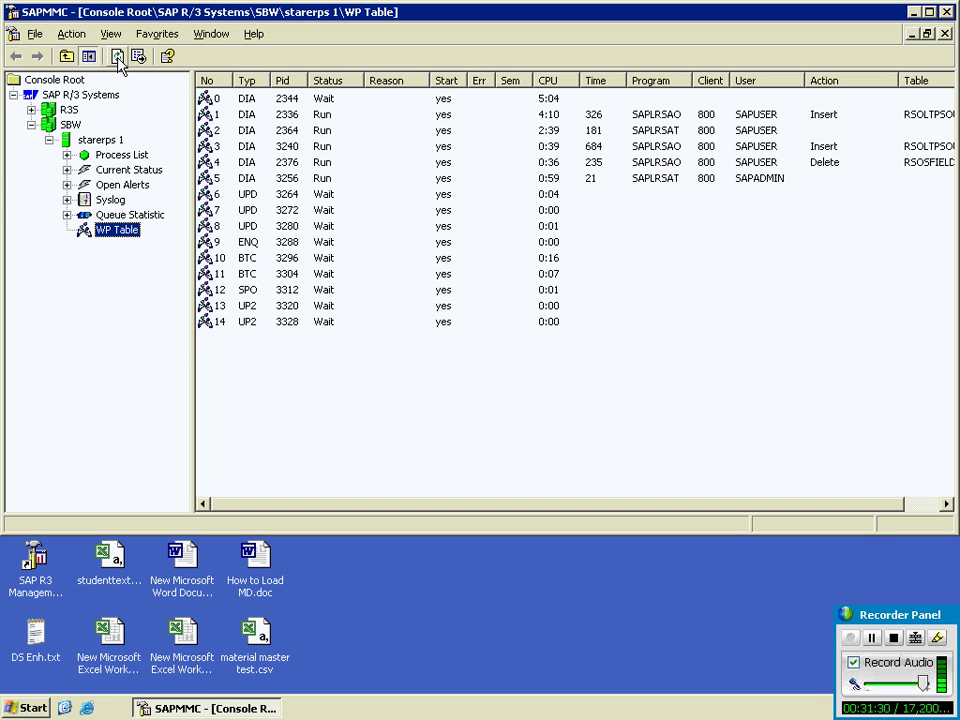
click(118, 58)
click(118, 58)
click(118, 58)
click(118, 58)
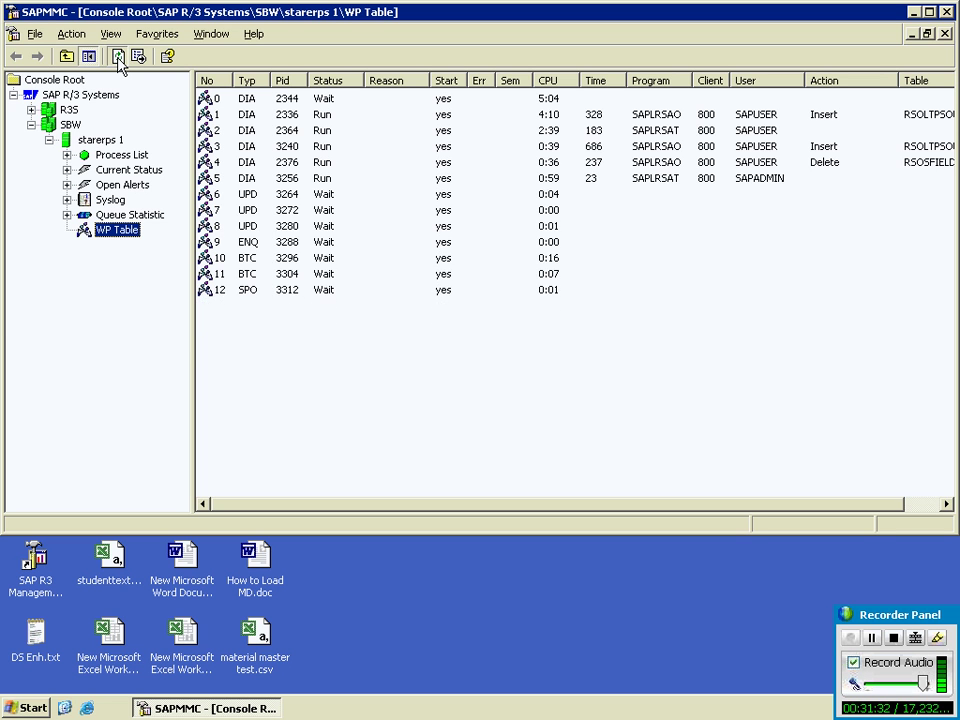
click(118, 58)
click(118, 58)
click(118, 58)
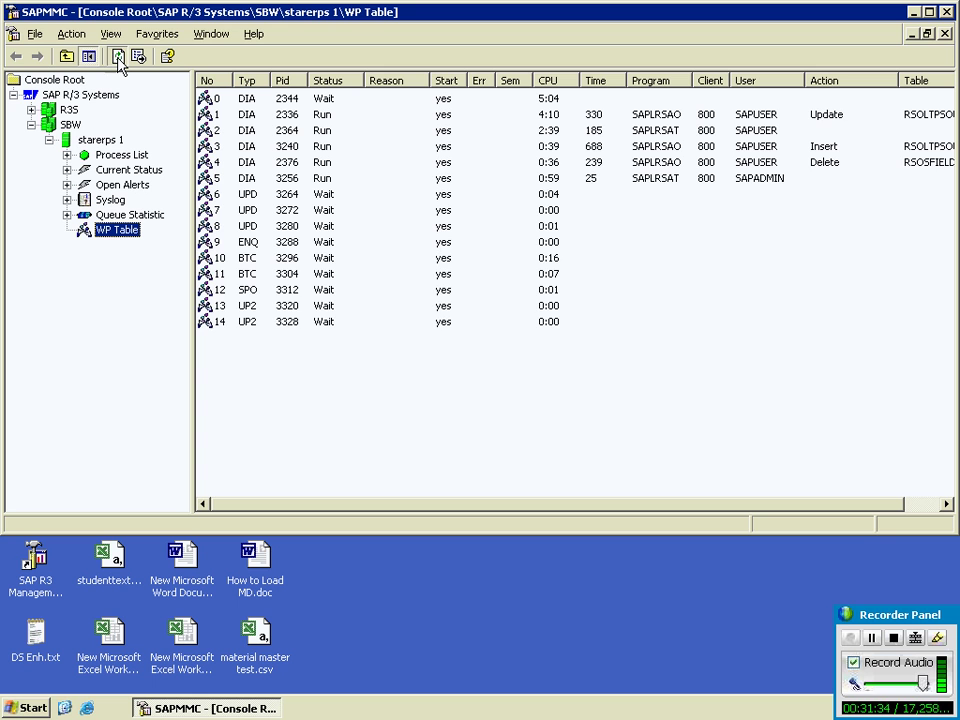
click(118, 58)
click(118, 58)
click(118, 58)
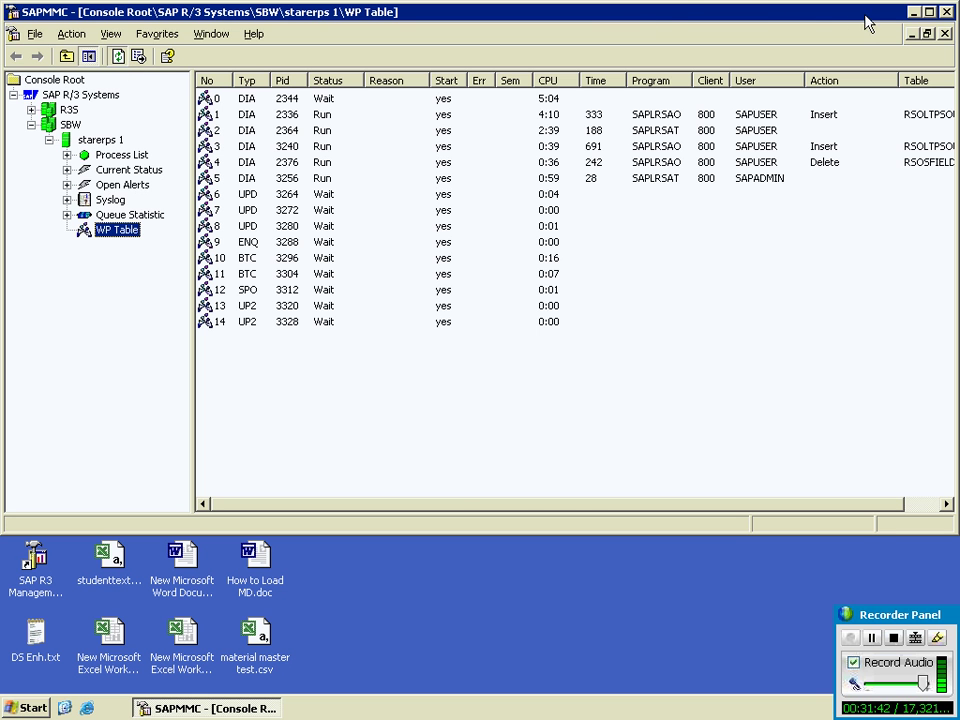
Step: Minimize the remote session to the local desktop, then restore the management console session
mouse_move(688, 10)
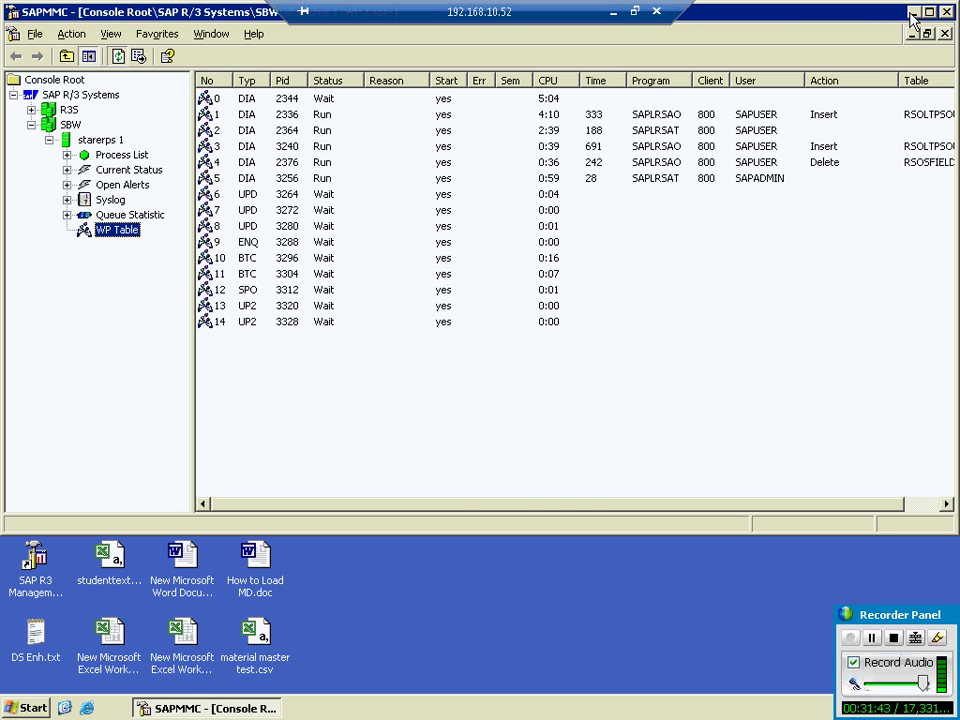
click(613, 12)
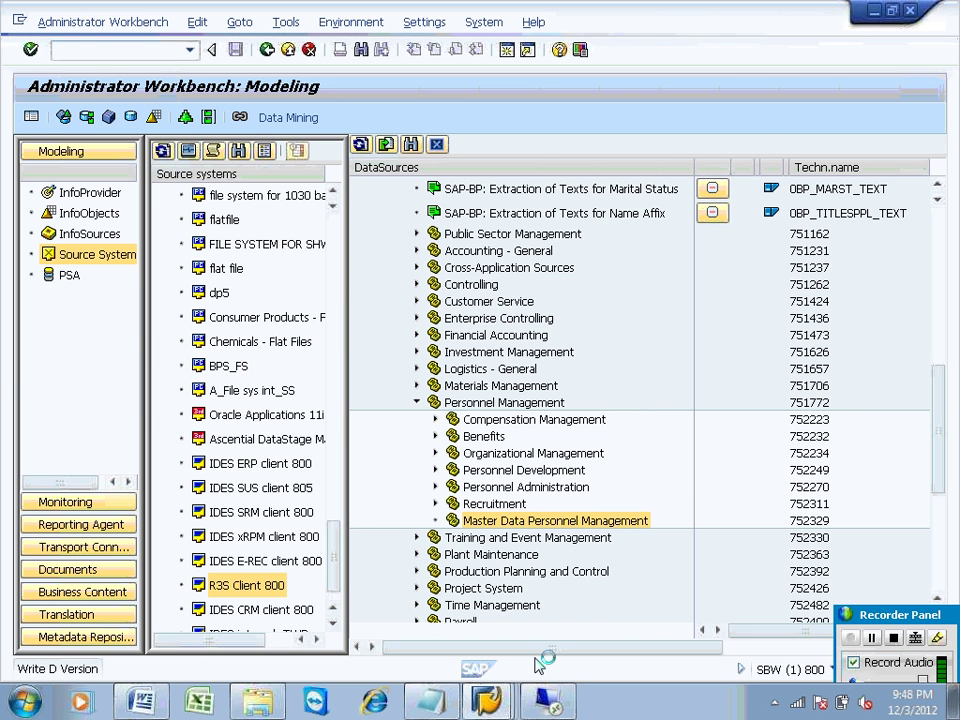
click(547, 702)
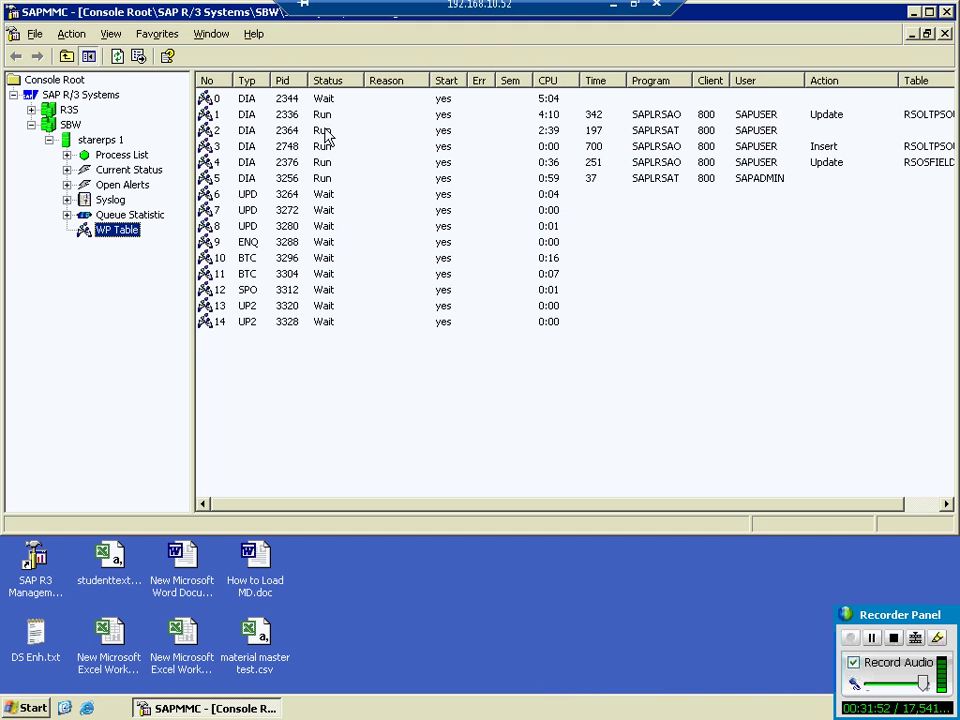
Step: Keep refreshing the SBW work process table, then minimize the SAPMMC window
click(117, 56)
click(117, 56)
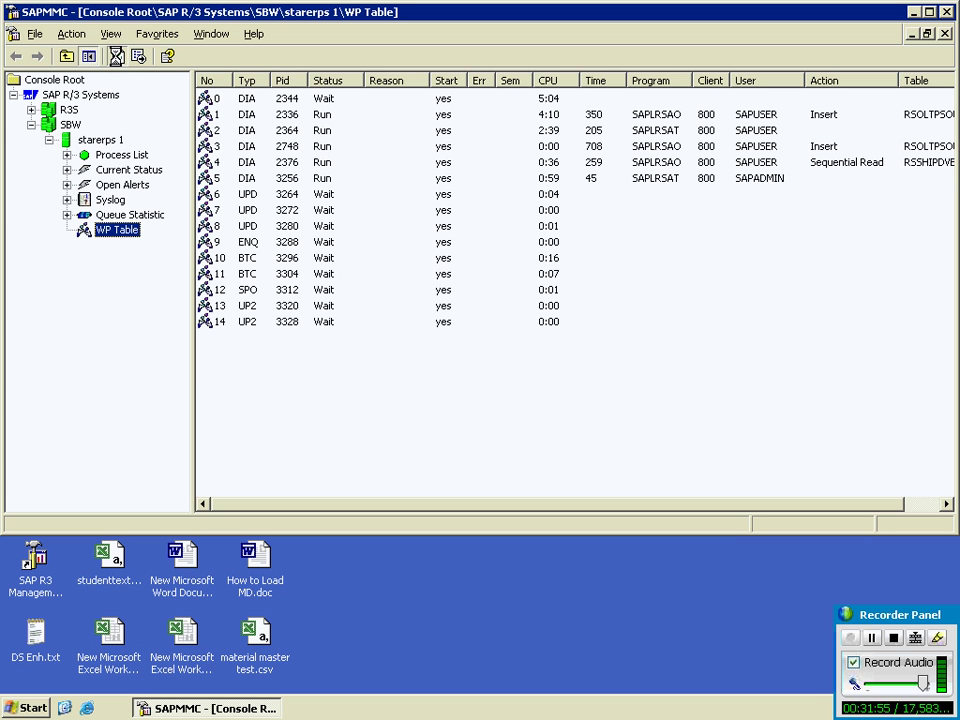
click(117, 56)
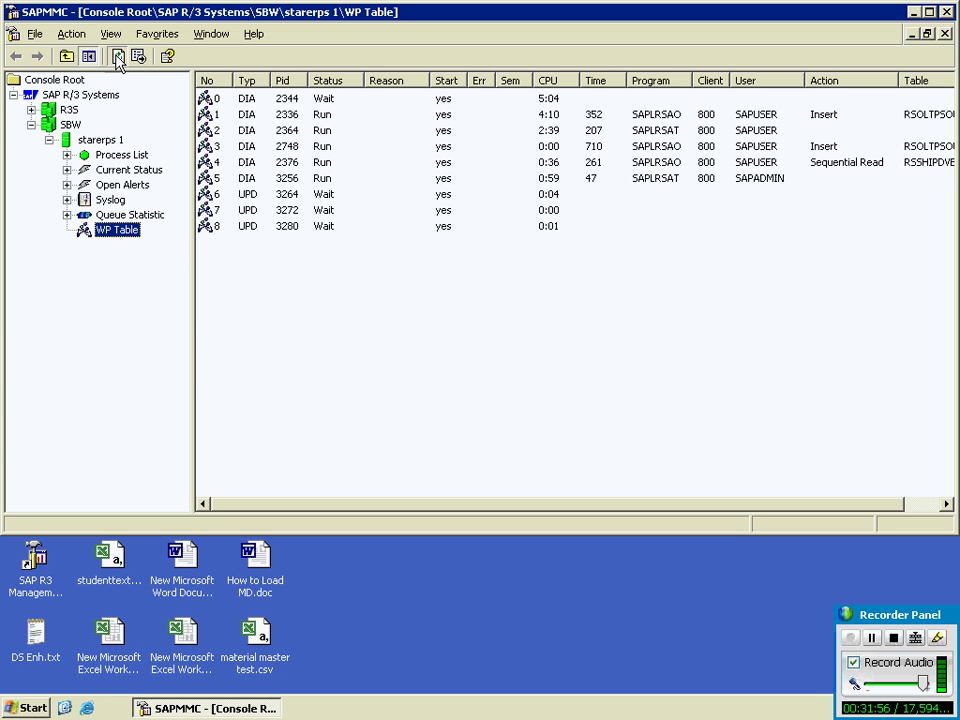
click(117, 56)
click(117, 56)
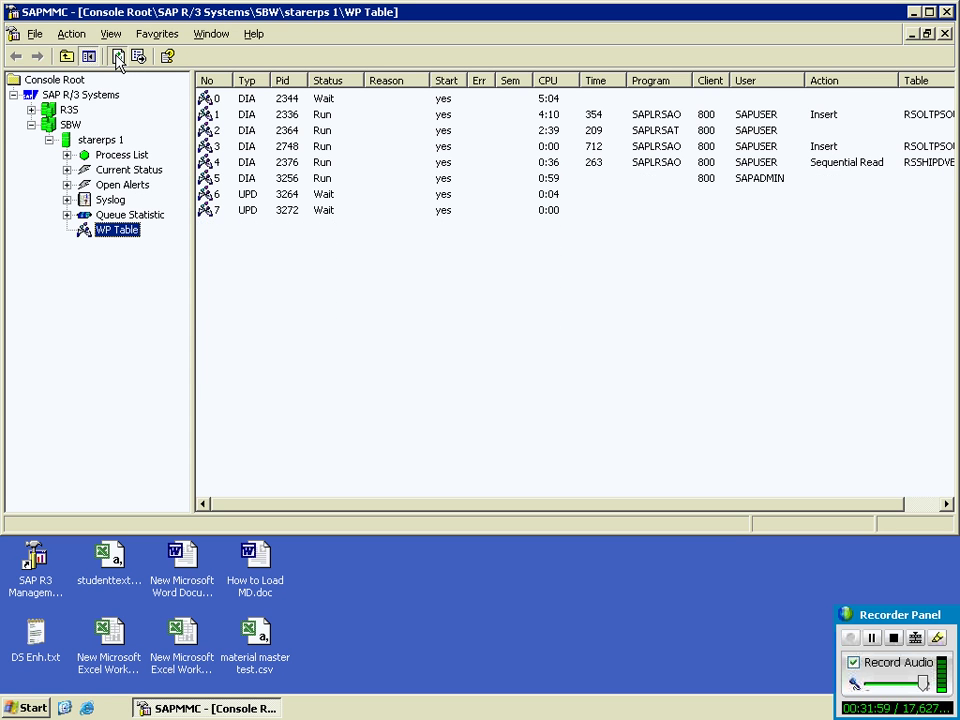
click(117, 56)
click(117, 56)
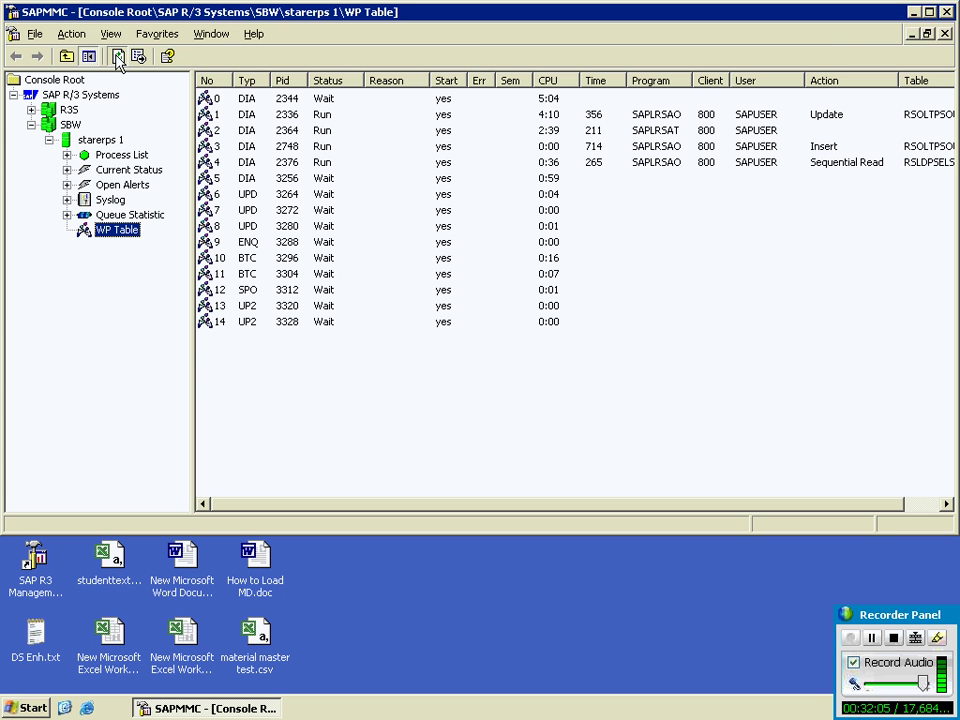
click(117, 56)
click(117, 56)
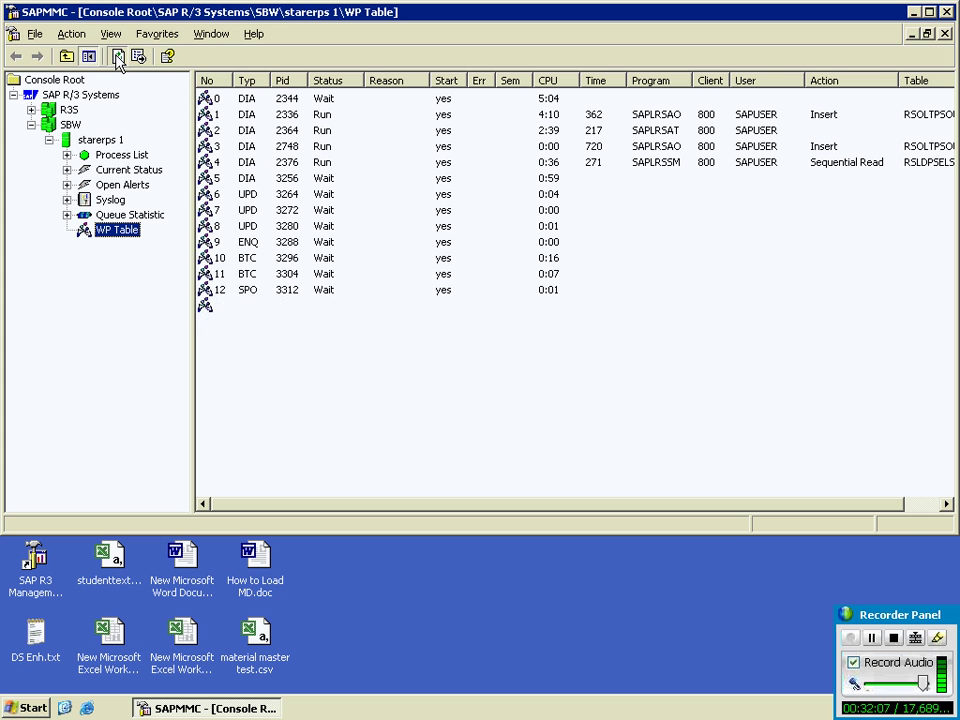
click(117, 56)
click(117, 56)
click(117, 56)
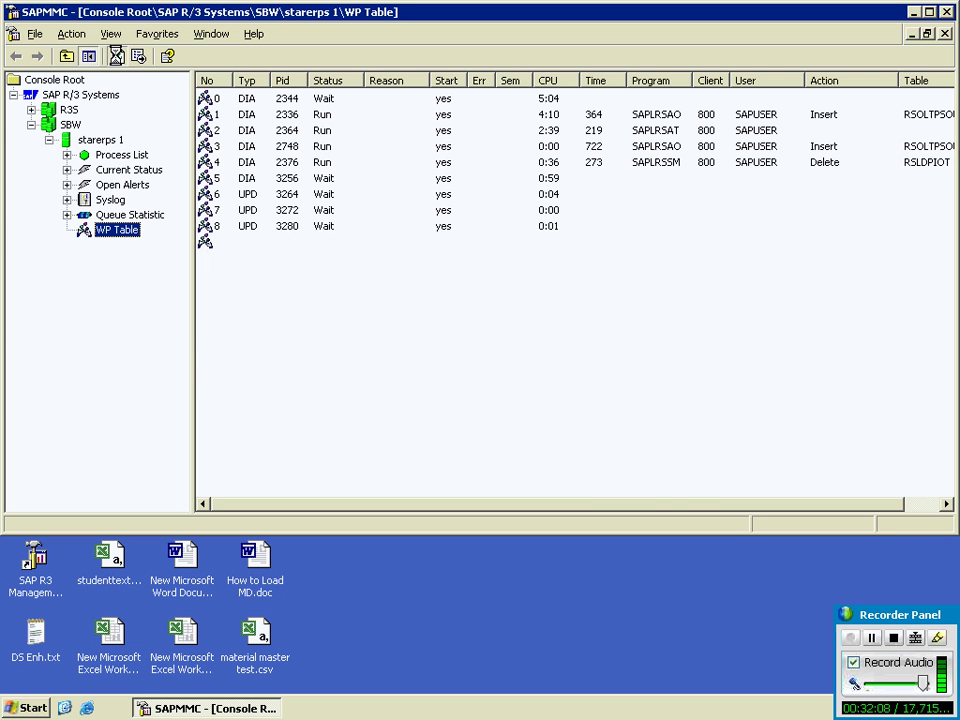
click(117, 56)
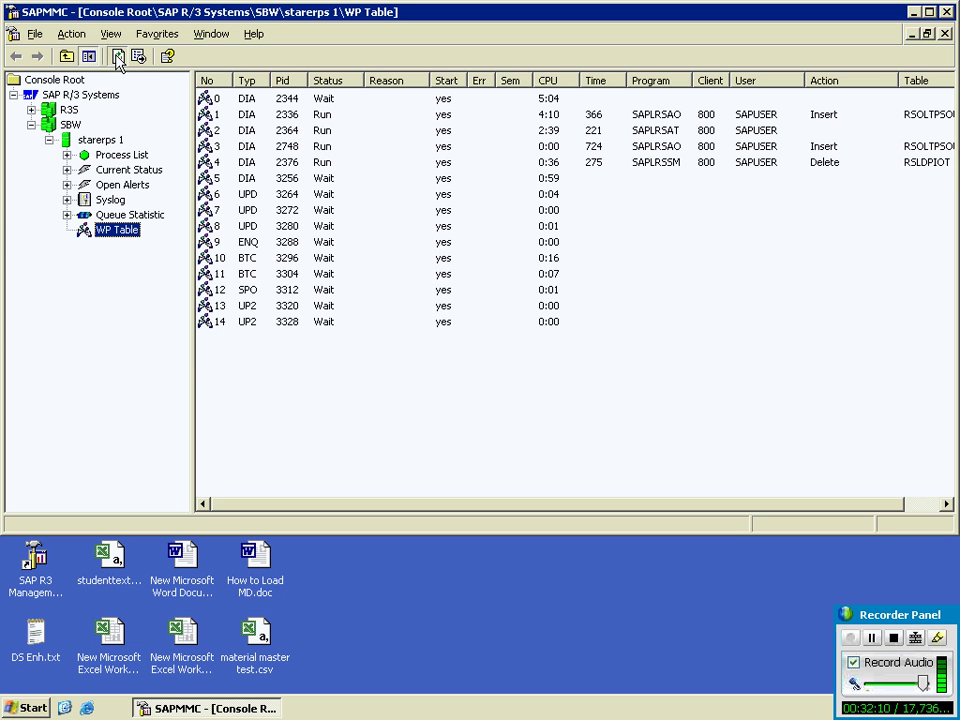
click(117, 56)
click(117, 56)
click(117, 56)
click(117, 56)
click(117, 56)
click(117, 56)
click(117, 56)
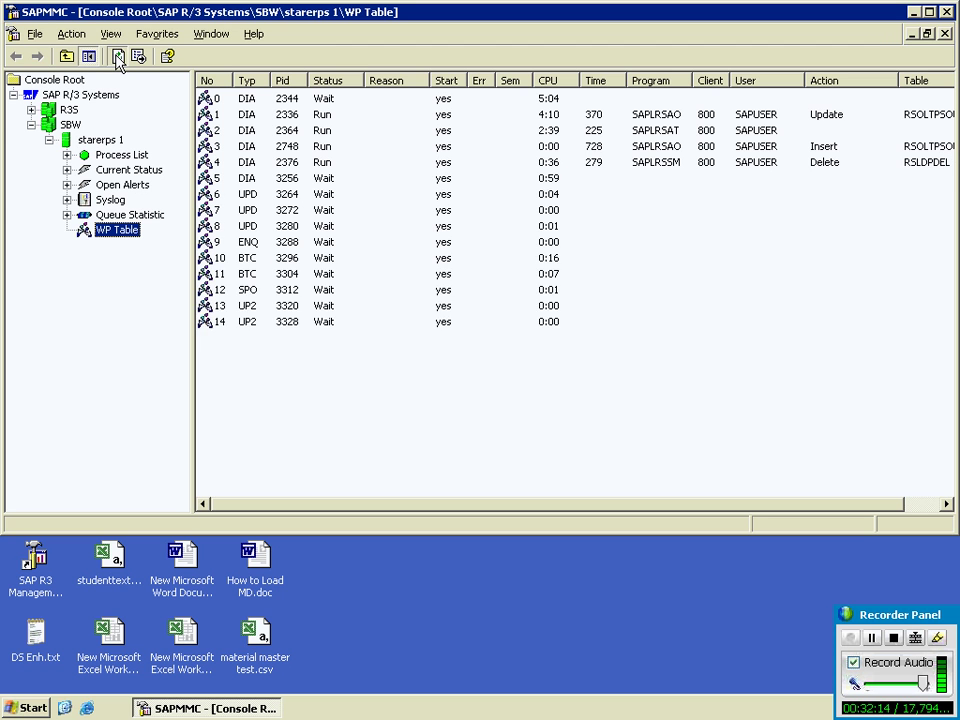
click(117, 56)
click(117, 56)
click(117, 56)
click(117, 56)
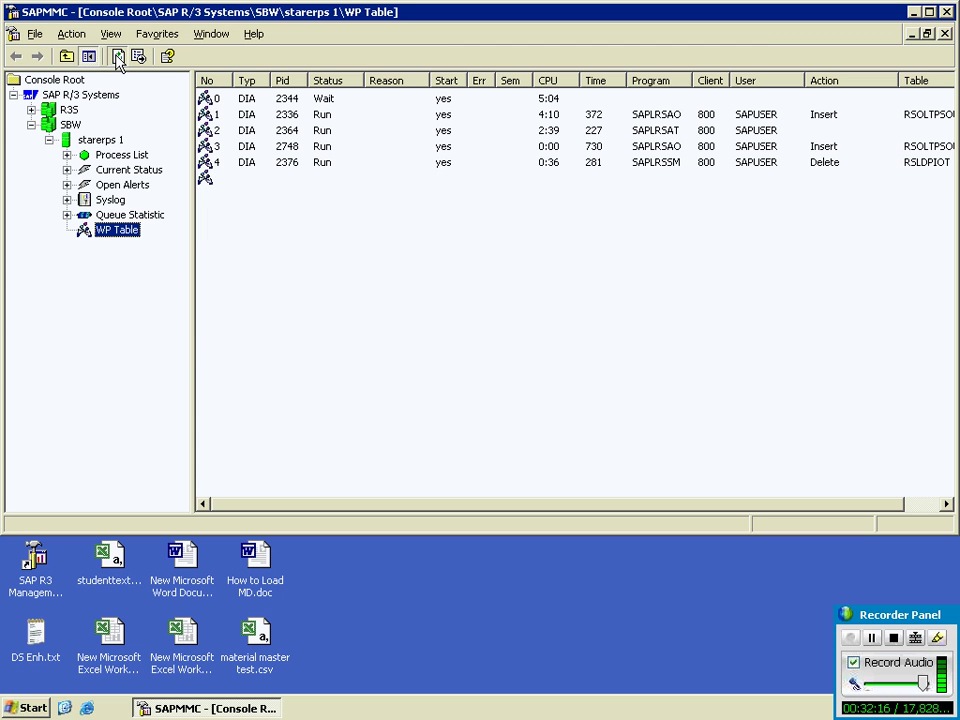
click(117, 56)
click(117, 56)
click(117, 56)
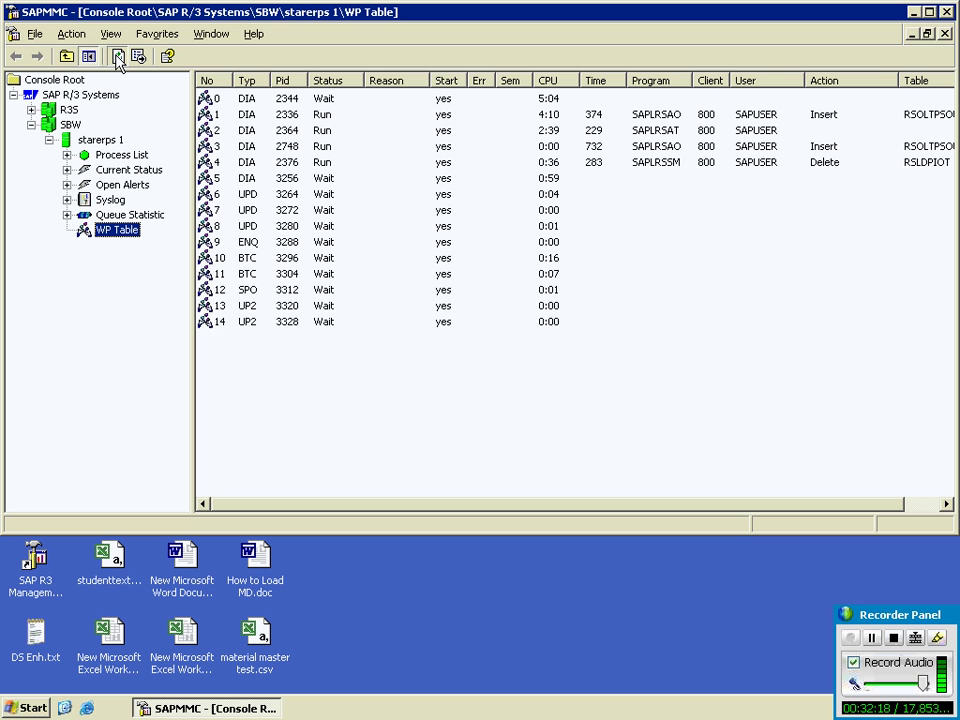
click(117, 56)
click(117, 56)
click(117, 56)
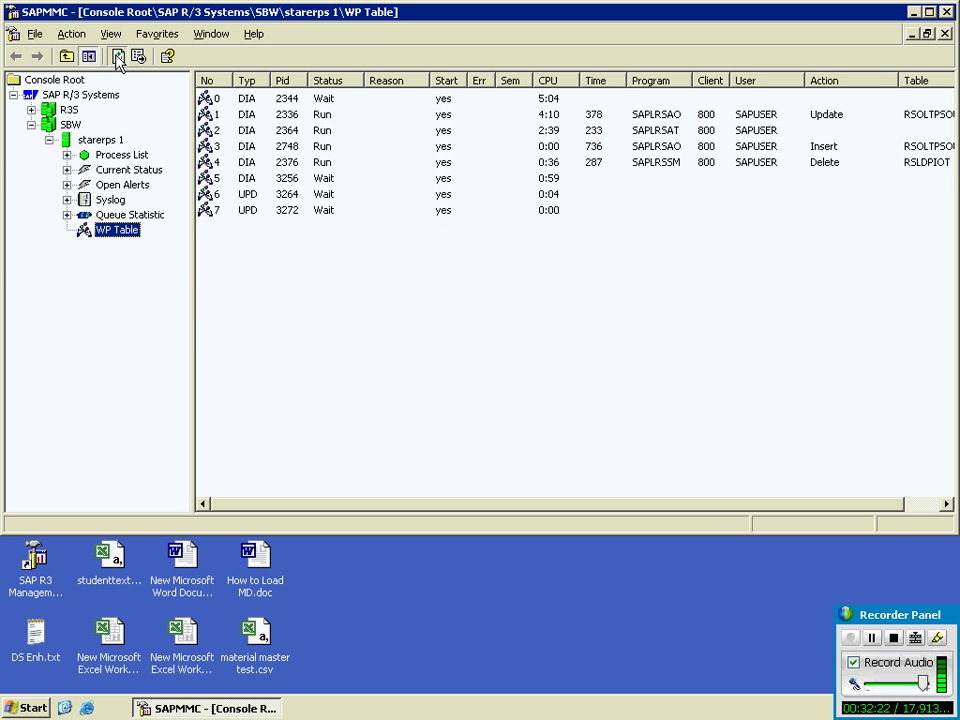
click(117, 56)
click(117, 56)
click(117, 56)
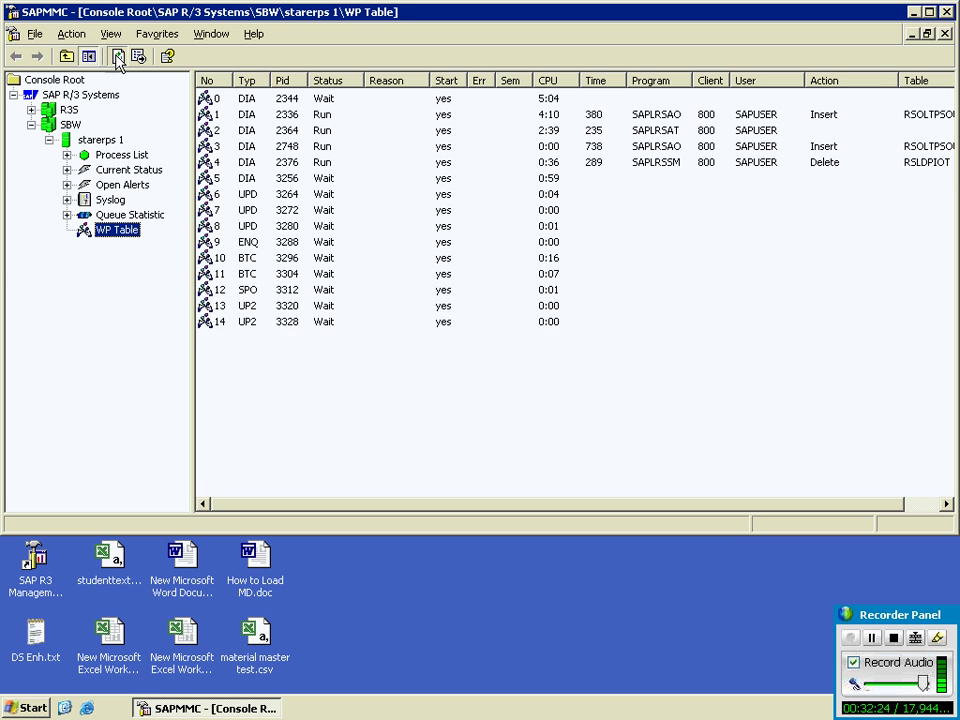
click(117, 56)
click(117, 56)
click(117, 56)
click(117, 56)
click(117, 56)
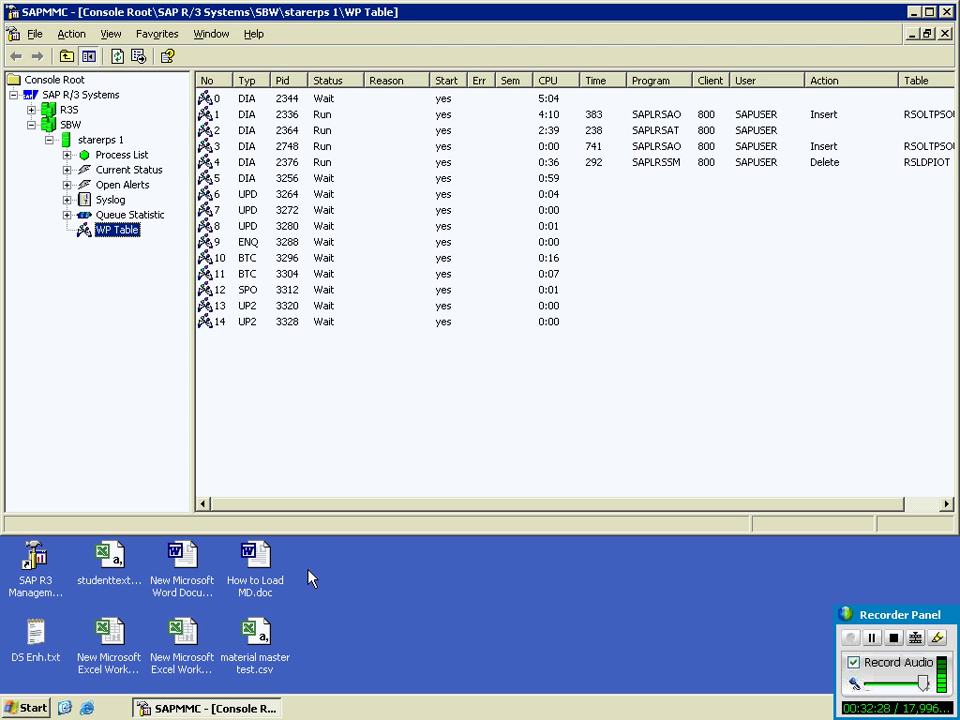
click(913, 12)
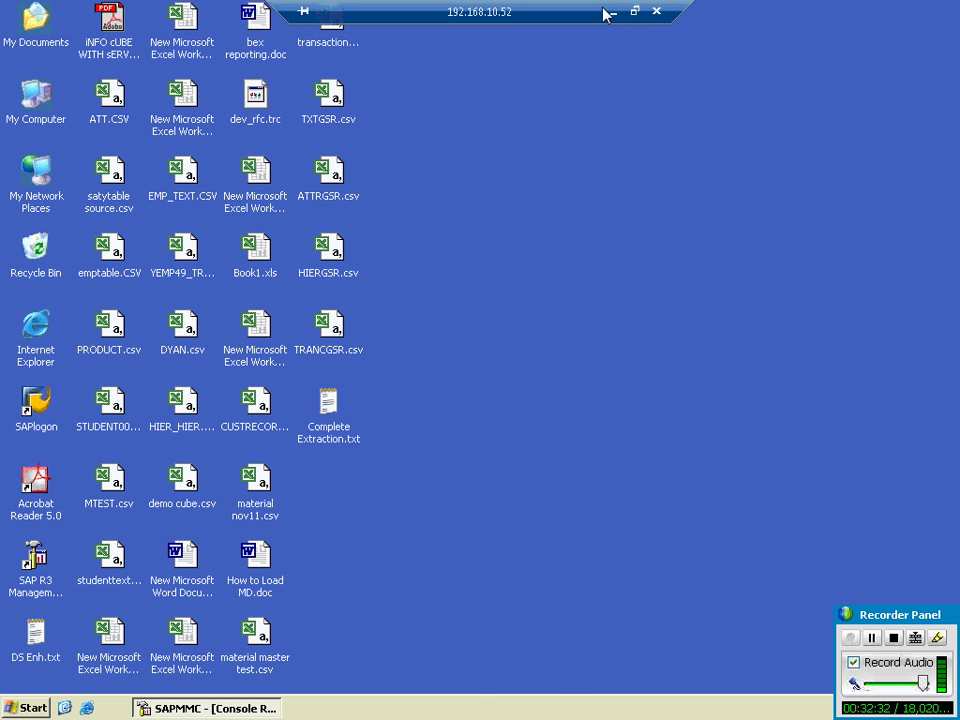
Step: View the local ZDS_TEXT_EMP DataSource display and Administrator Workbench, then return to the remote session
click(614, 13)
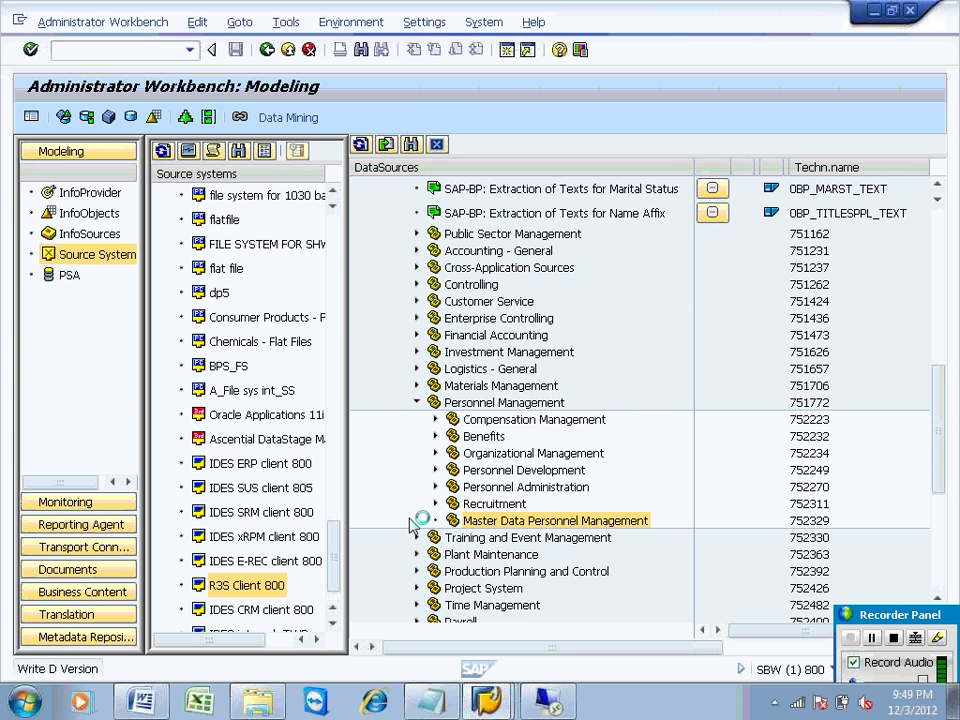
click(487, 700)
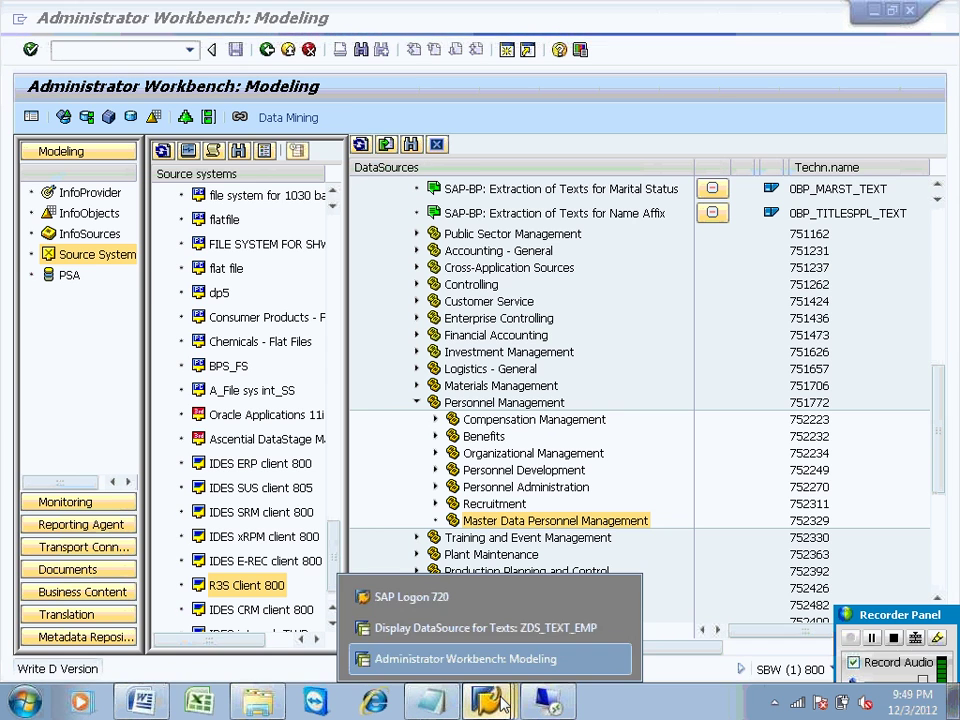
click(487, 629)
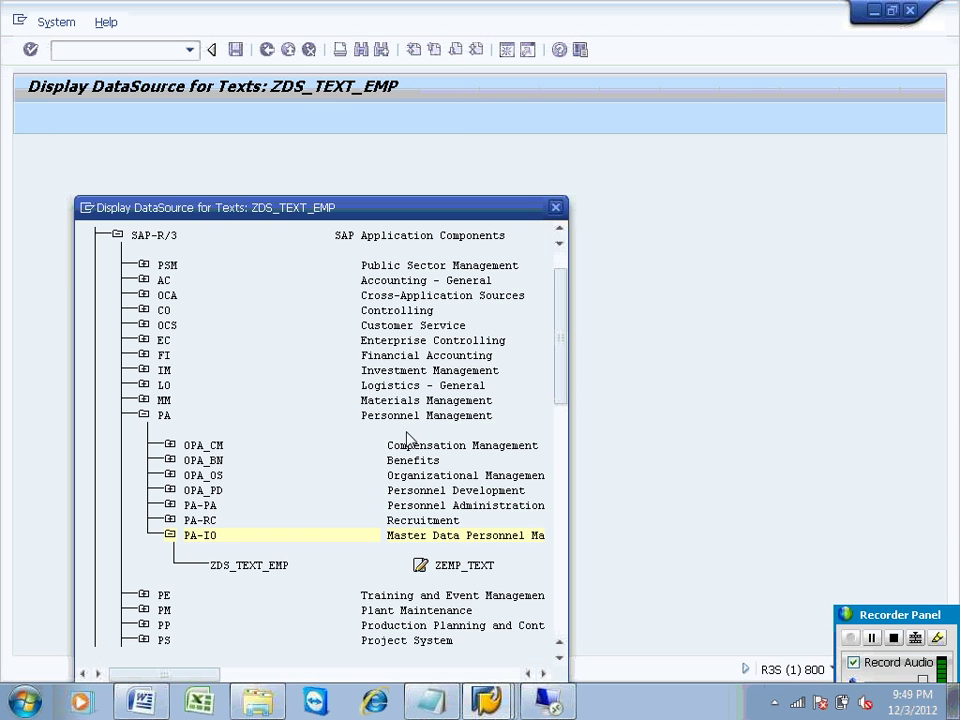
click(490, 702)
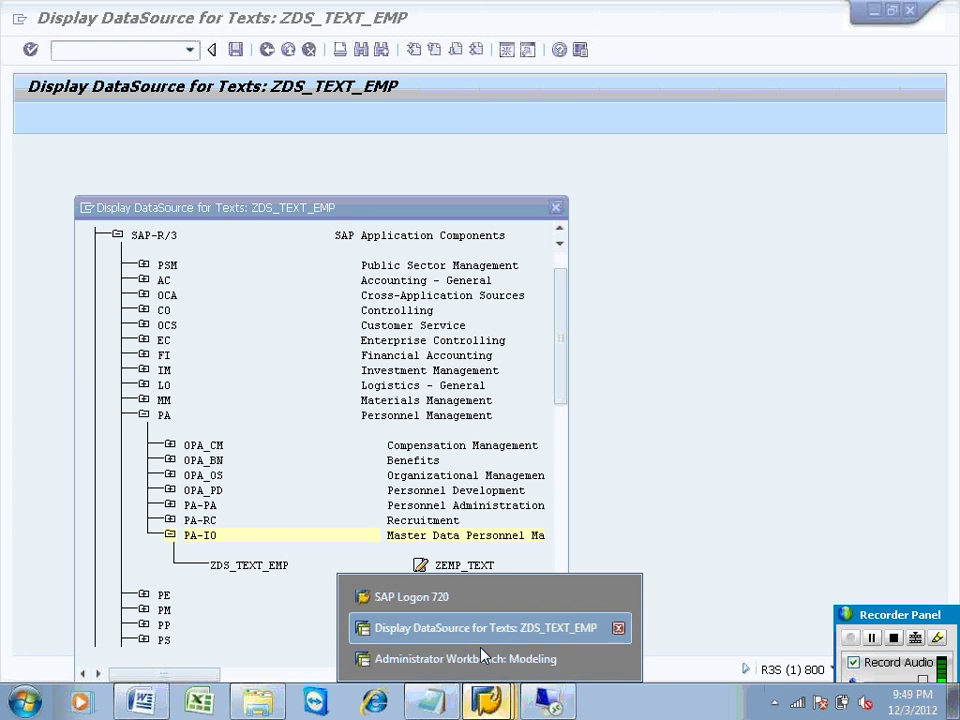
click(474, 659)
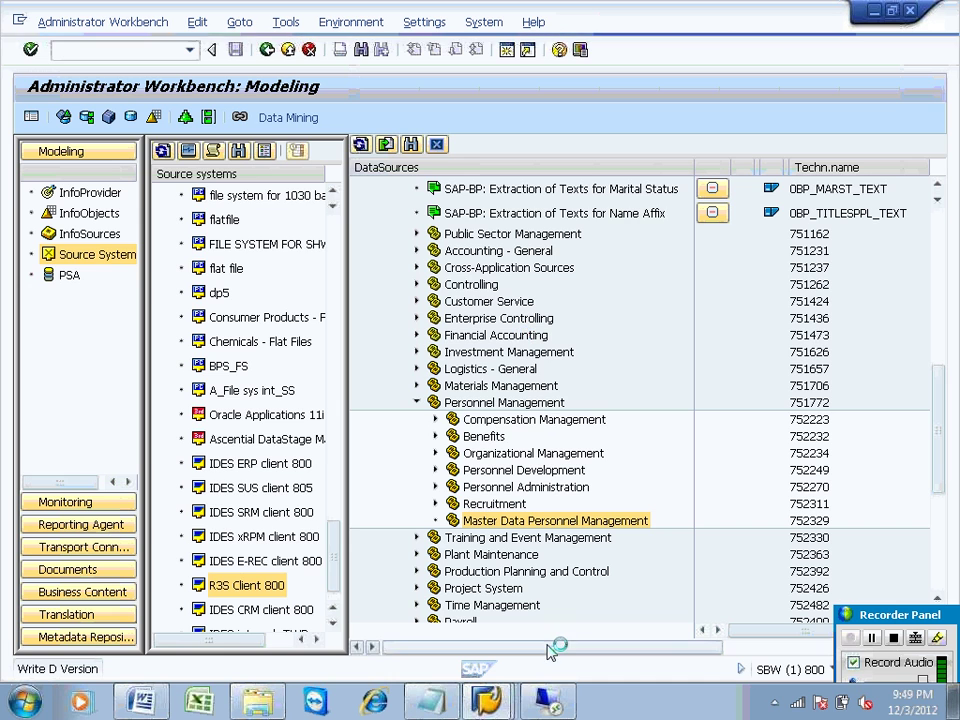
click(551, 700)
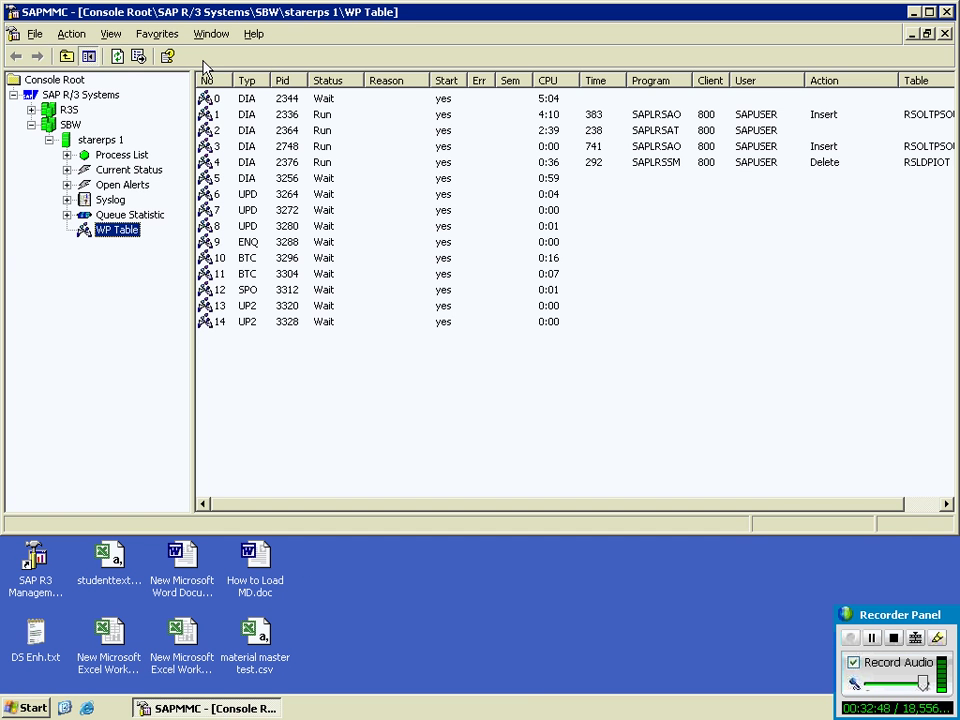
Step: Refresh the starerps 1 WP Table repeatedly to follow process runtimes, then minimize SAPMMC
click(117, 57)
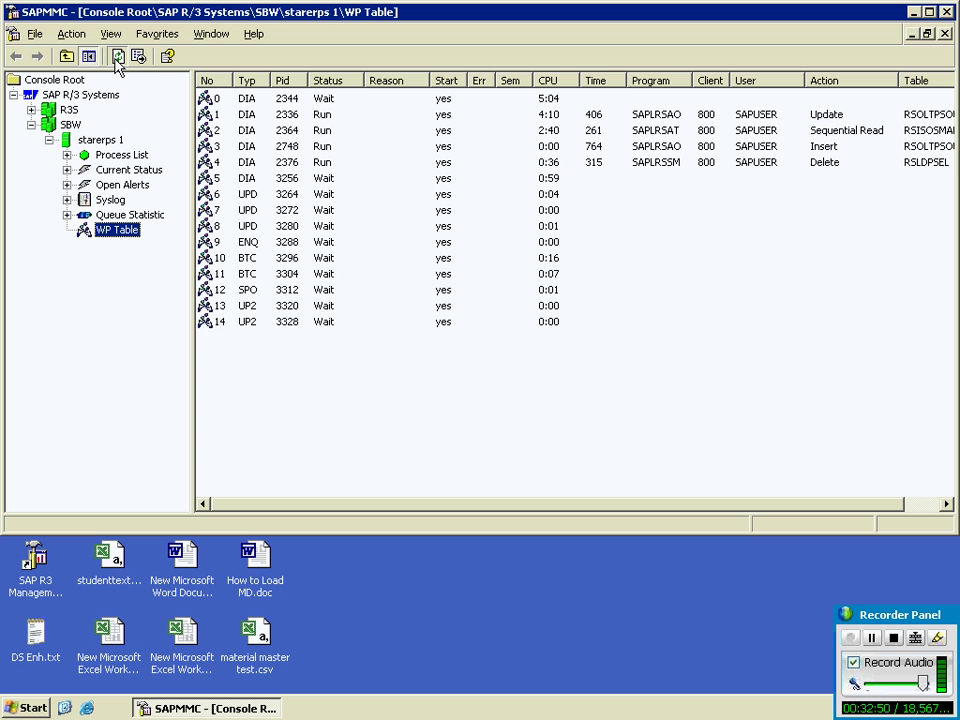
click(117, 57)
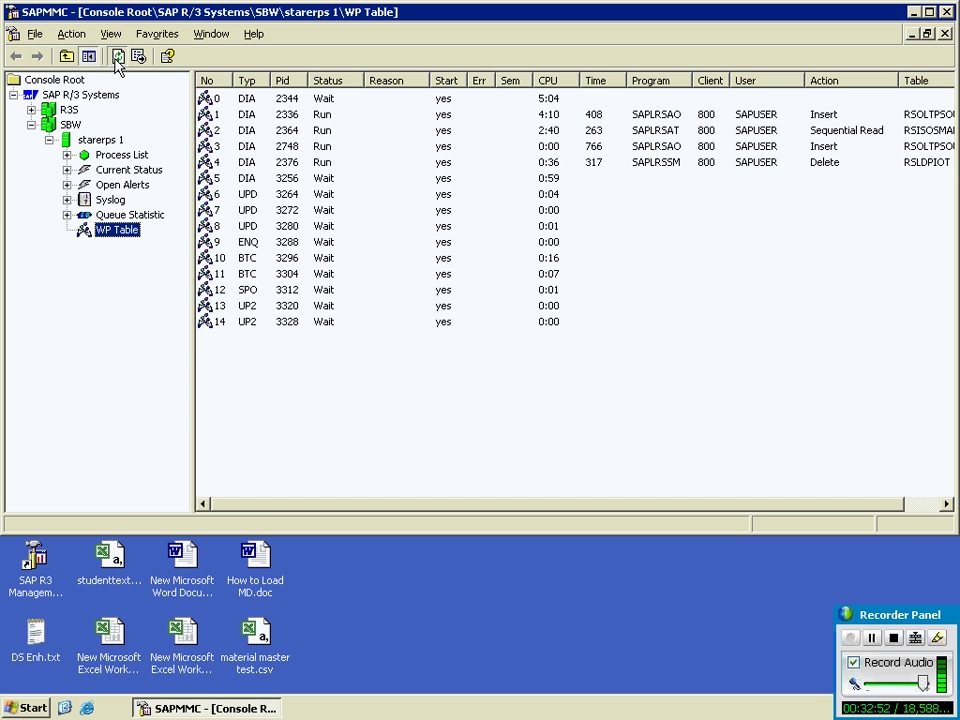
click(117, 57)
click(117, 57)
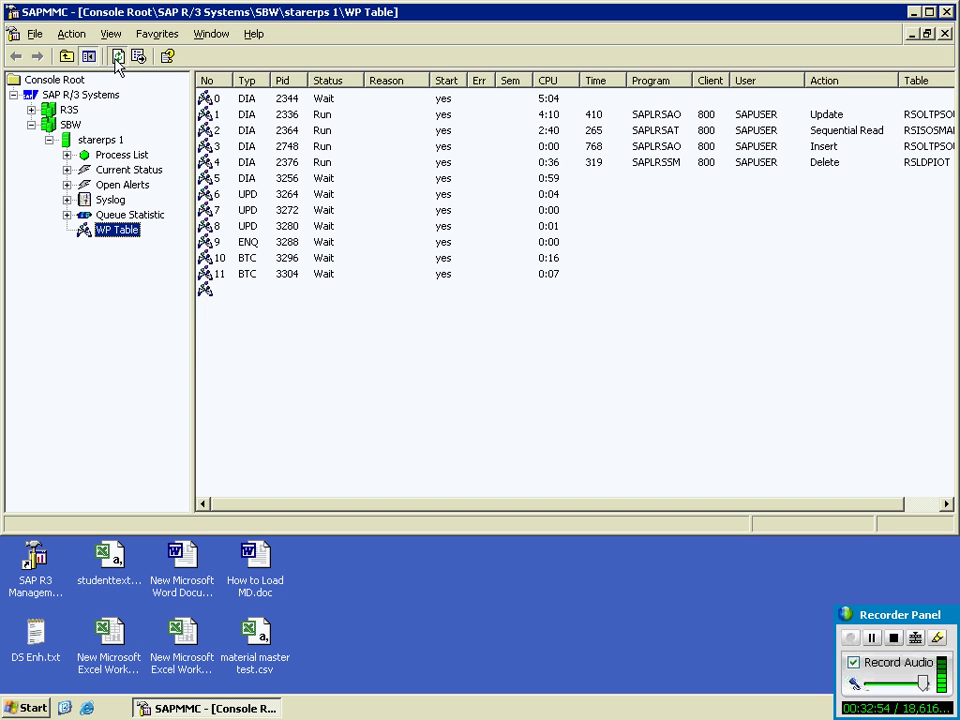
click(117, 57)
click(117, 57)
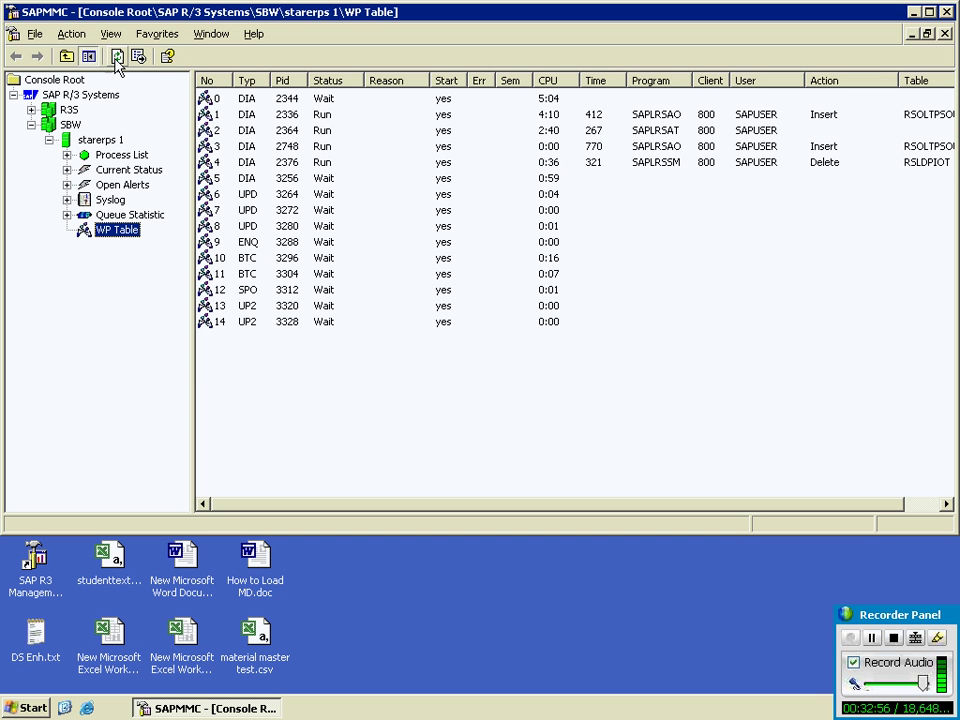
click(117, 57)
click(117, 57)
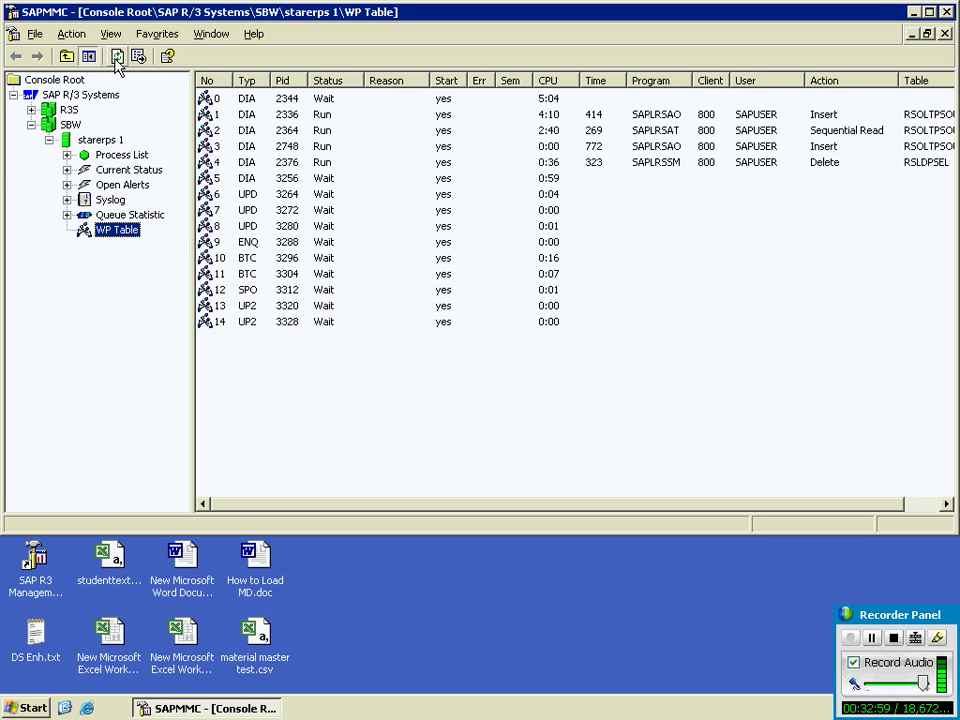
click(117, 57)
click(117, 57)
click(117, 57)
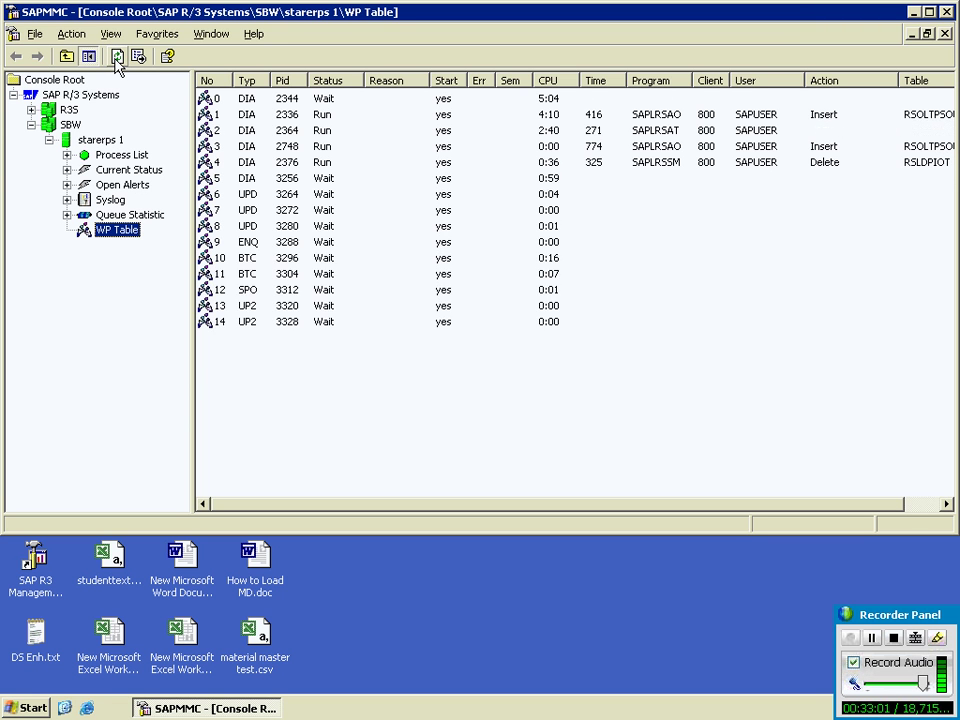
click(117, 57)
click(117, 57)
click(117, 57)
click(117, 57)
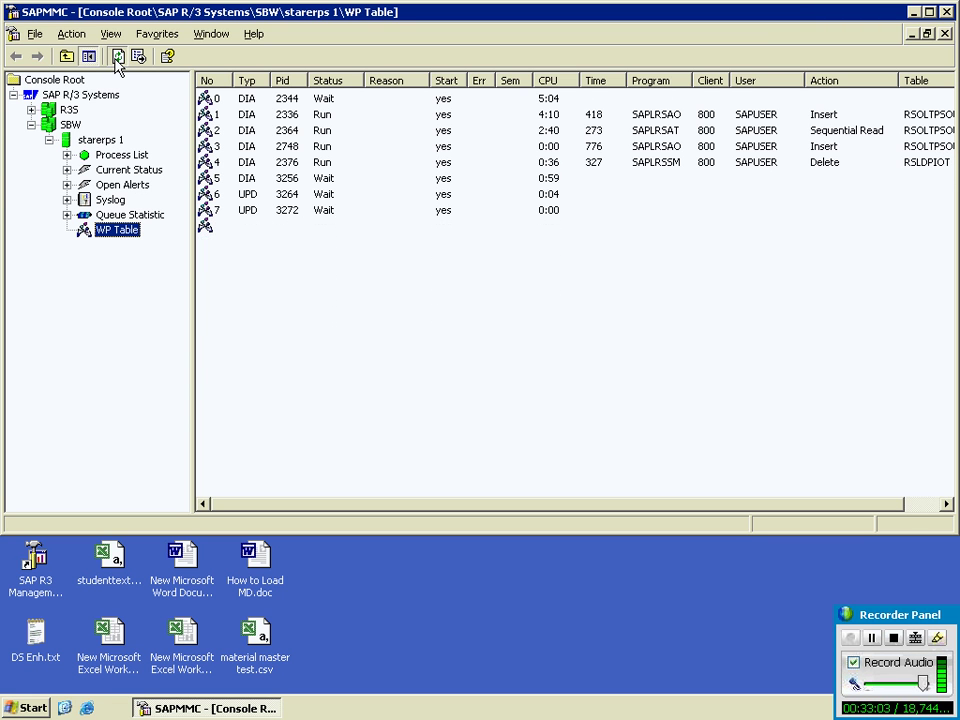
click(117, 57)
click(117, 57)
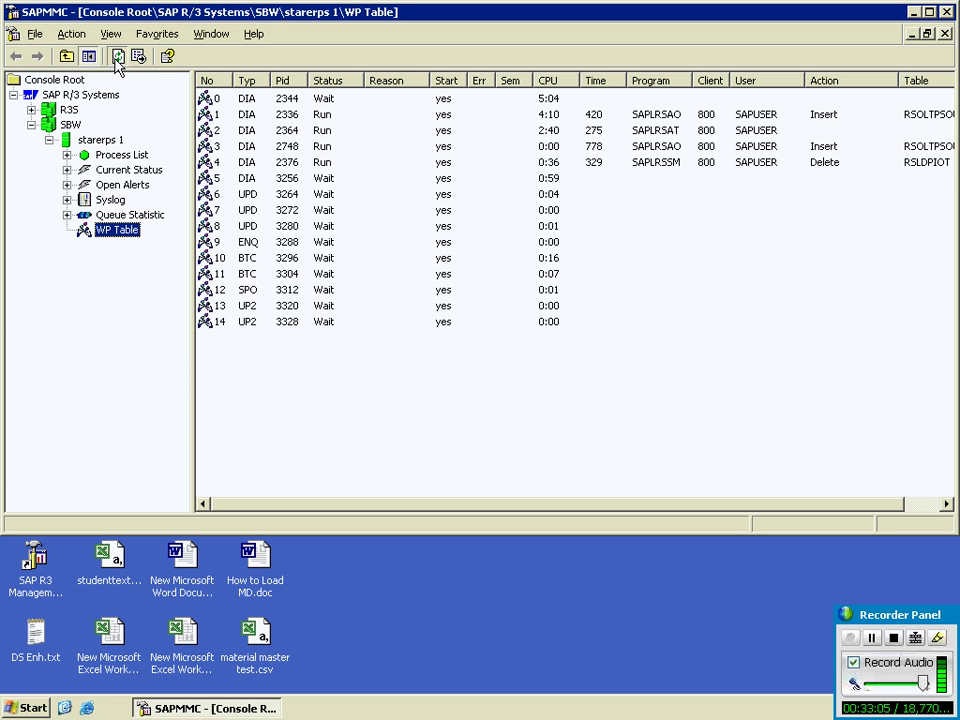
click(117, 57)
click(117, 57)
click(117, 57)
click(117, 57)
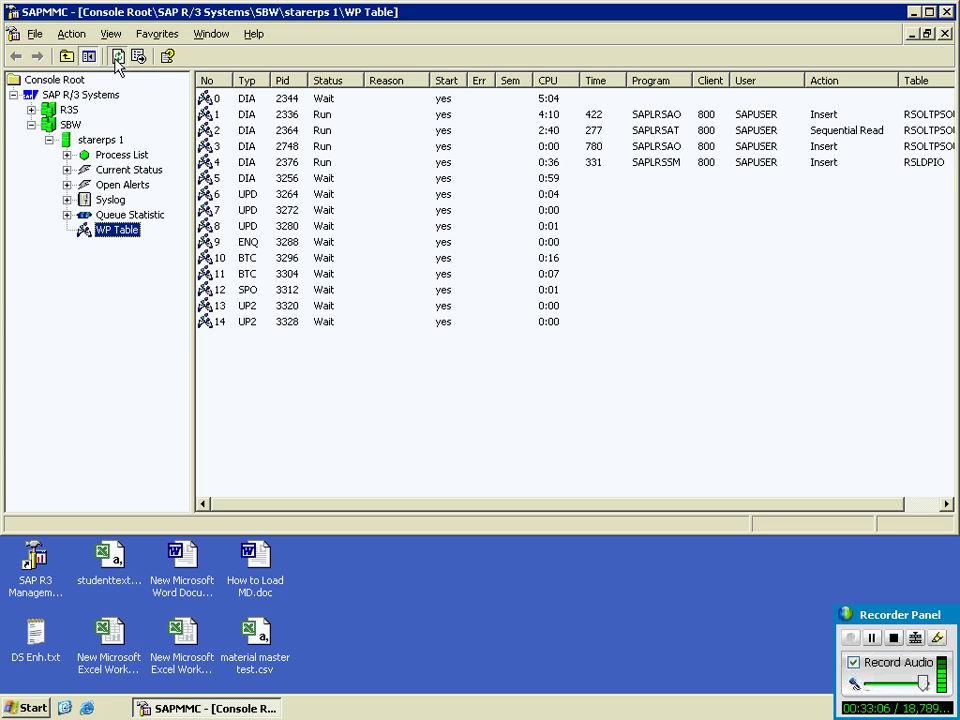
click(117, 57)
click(117, 57)
click(117, 57)
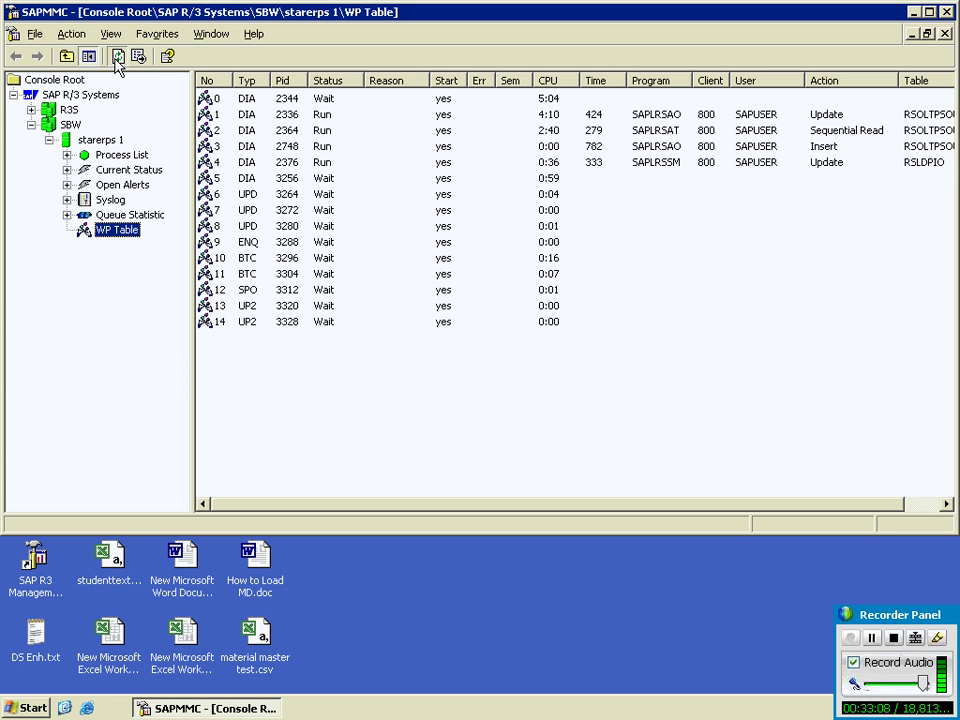
click(117, 57)
click(117, 57)
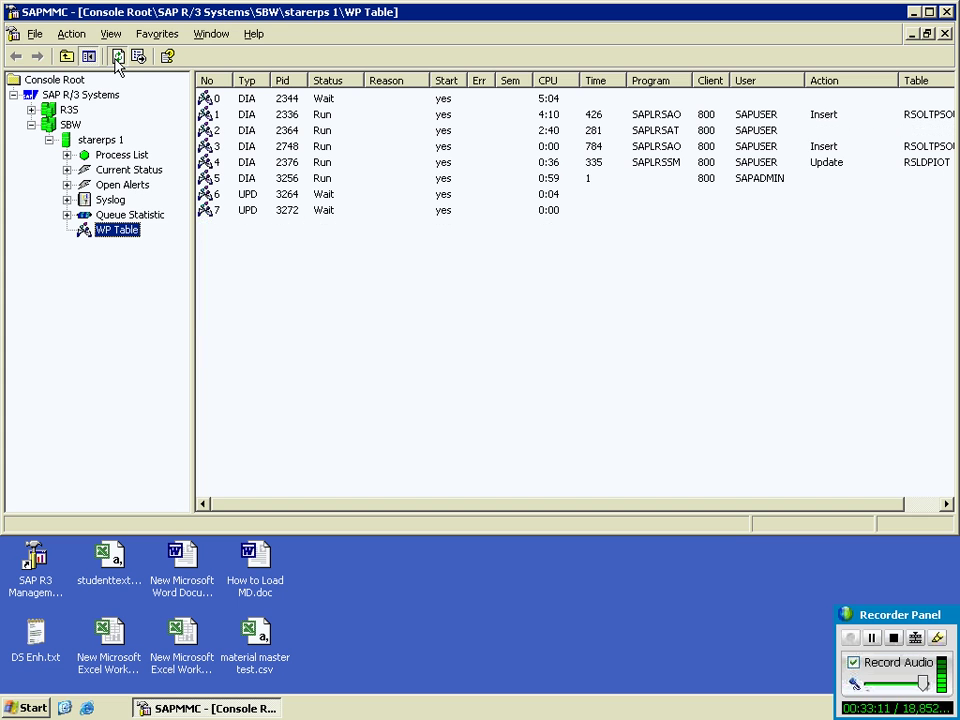
click(117, 57)
click(117, 57)
click(117, 57)
click(117, 57)
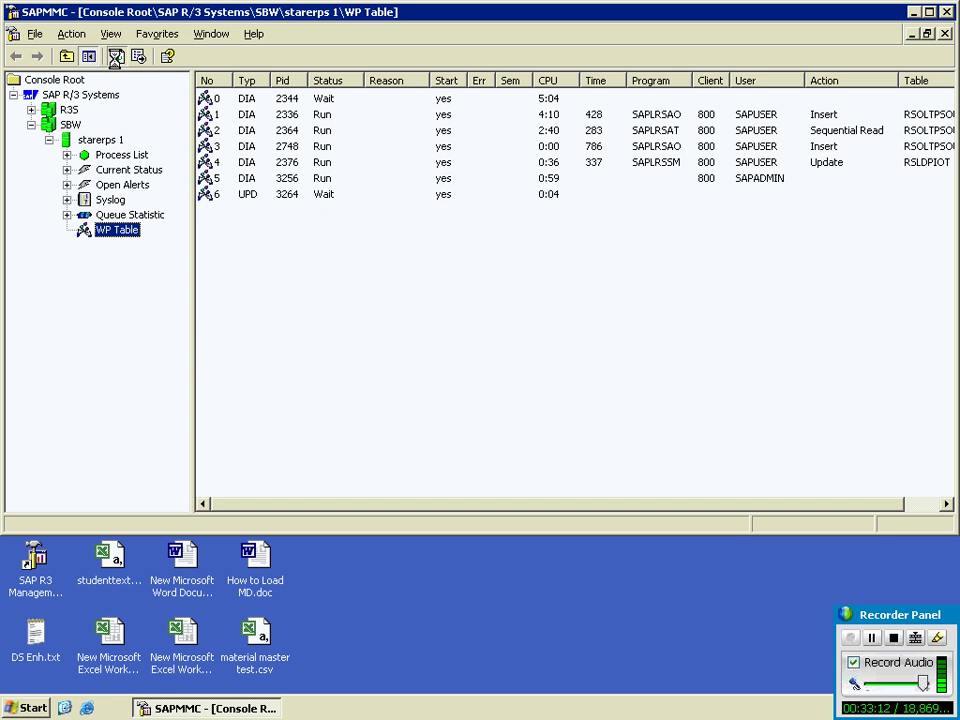
click(117, 57)
click(117, 57)
click(117, 57)
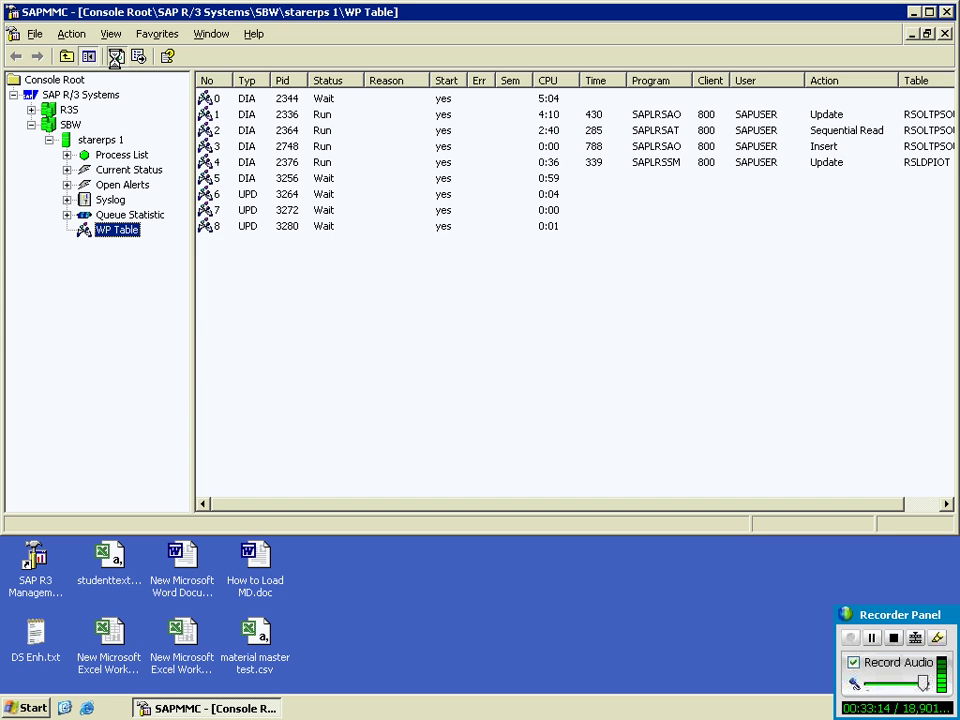
click(117, 57)
click(117, 57)
click(117, 57)
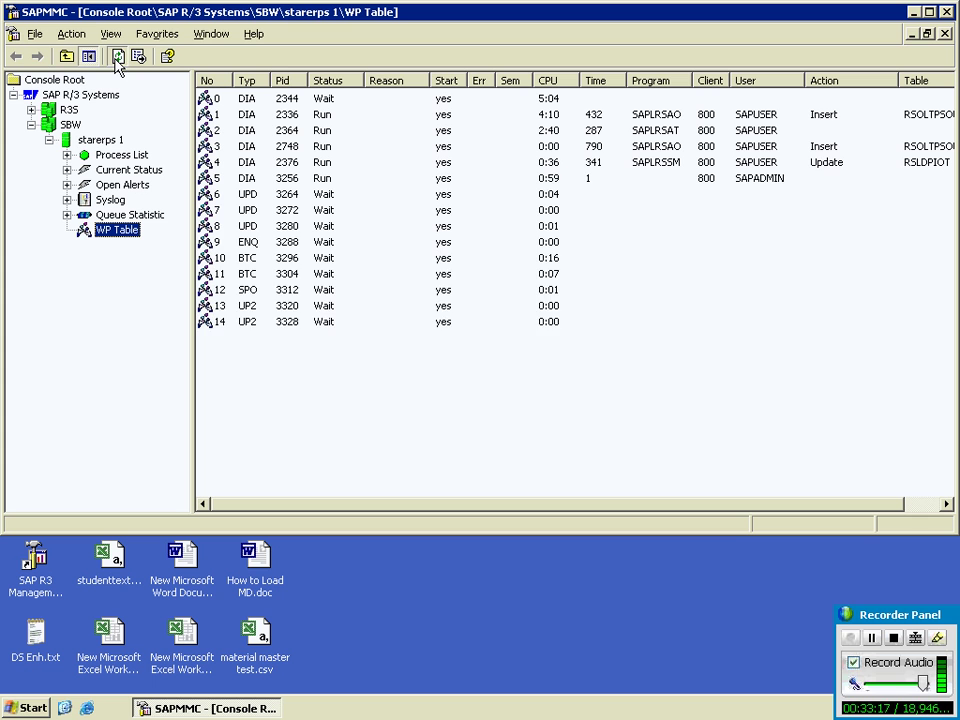
click(117, 57)
click(117, 57)
click(117, 57)
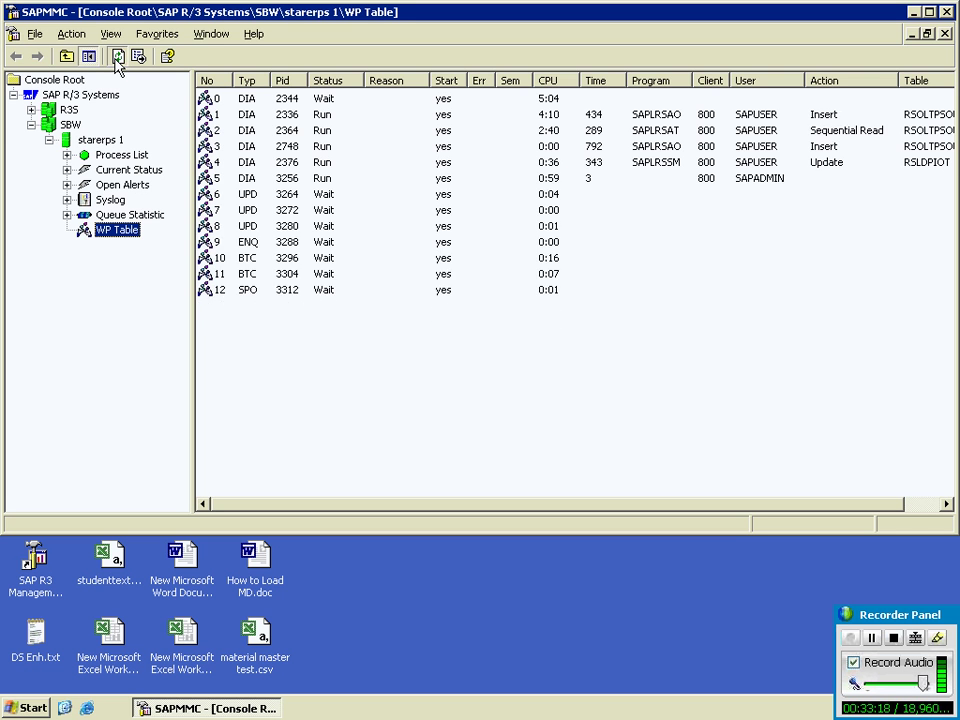
click(117, 57)
click(117, 57)
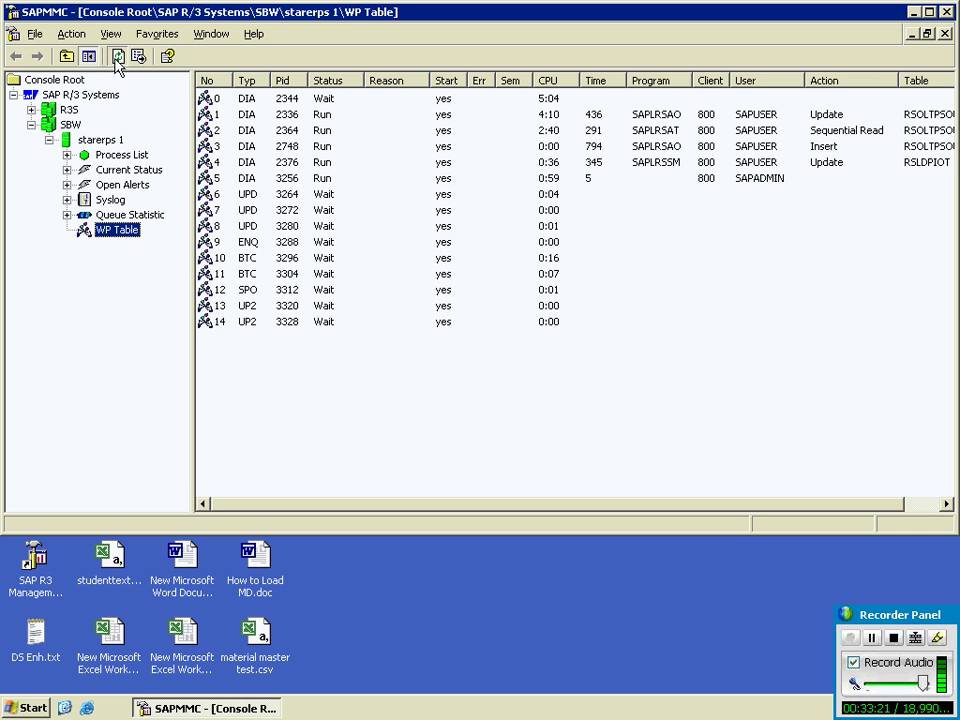
click(117, 57)
click(117, 57)
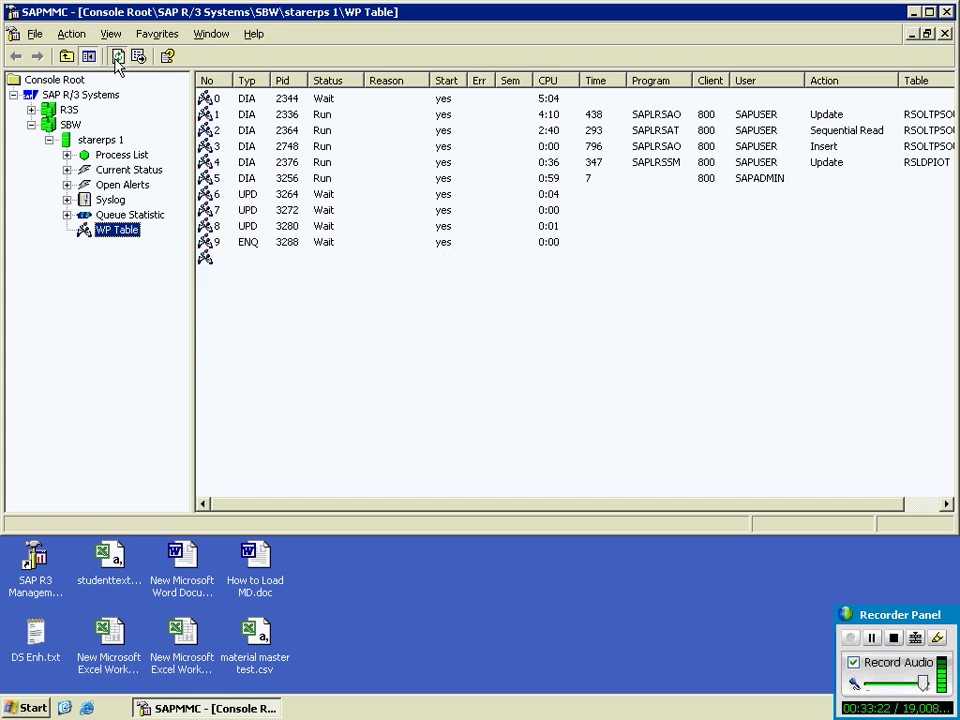
click(117, 57)
click(117, 57)
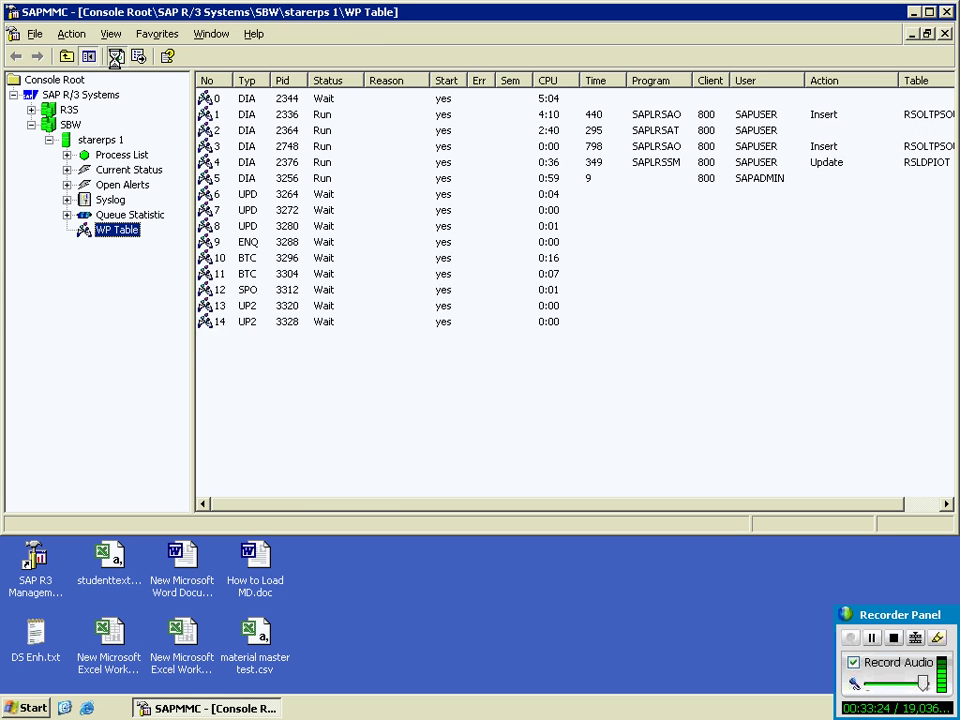
click(117, 57)
click(117, 57)
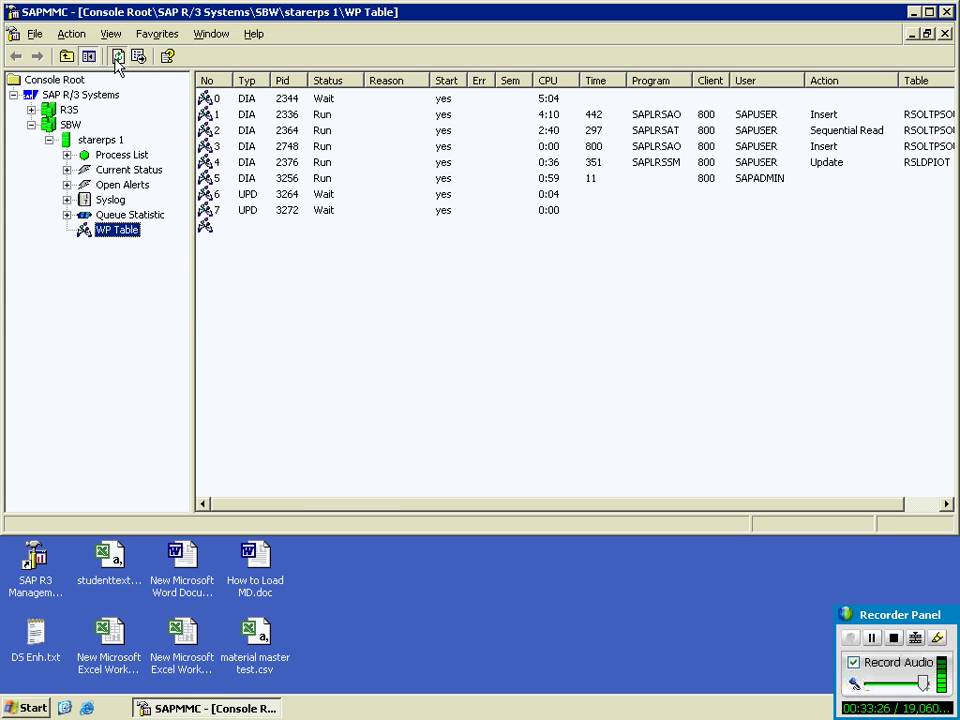
click(117, 57)
click(117, 57)
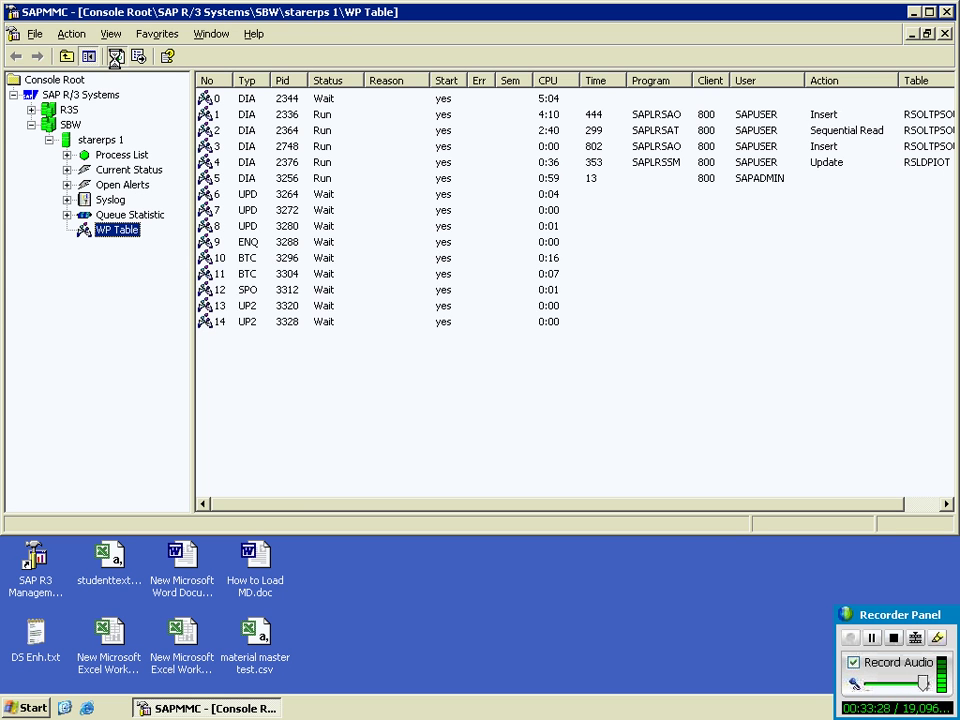
click(116, 57)
click(116, 57)
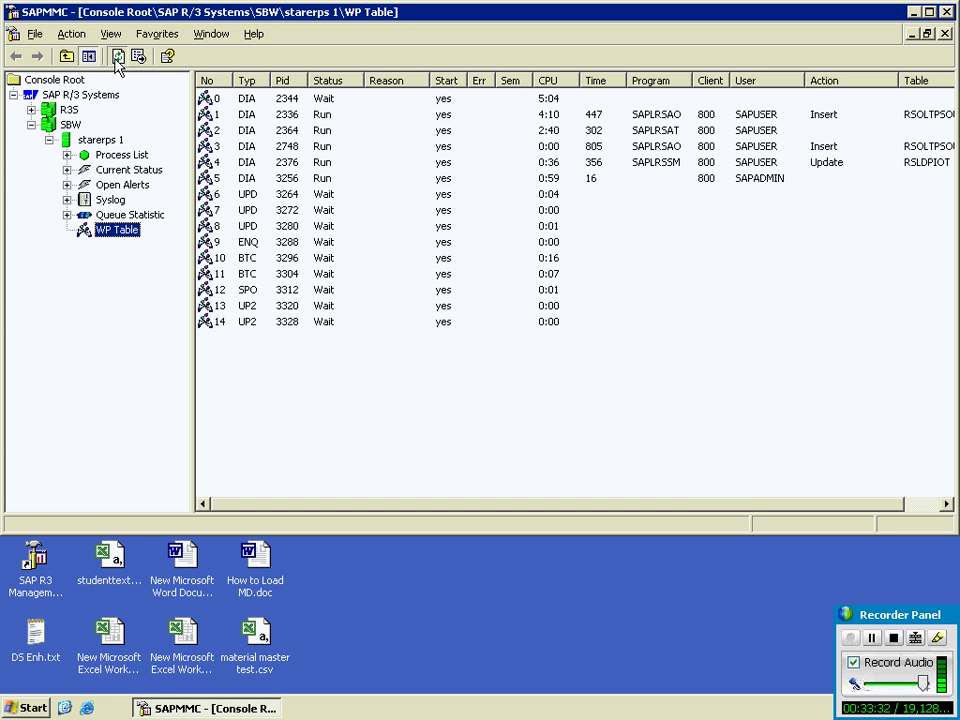
click(117, 57)
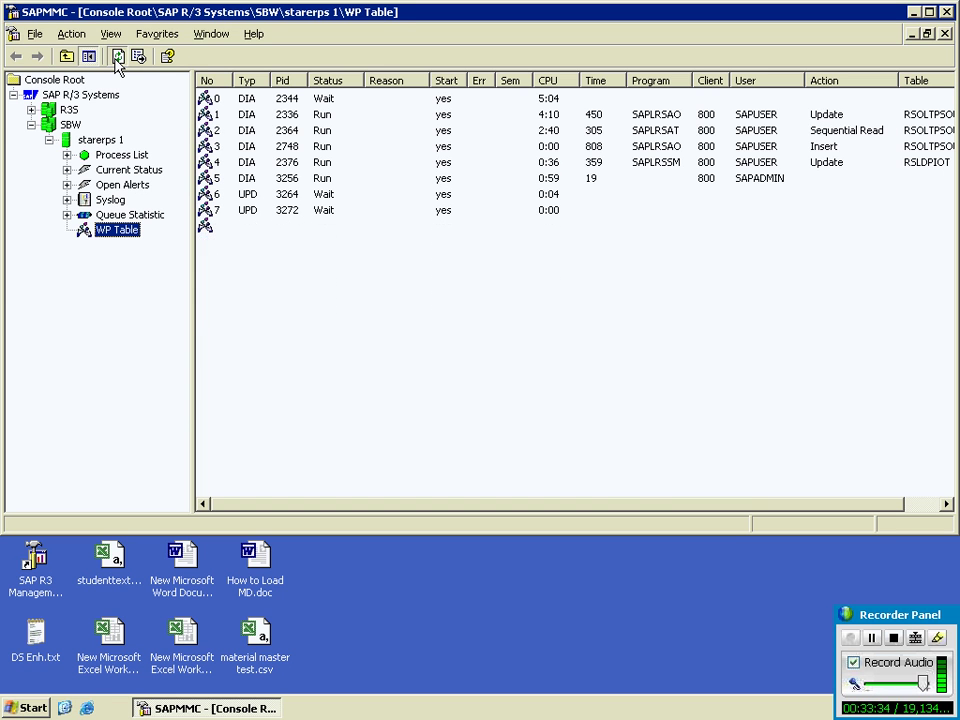
click(117, 57)
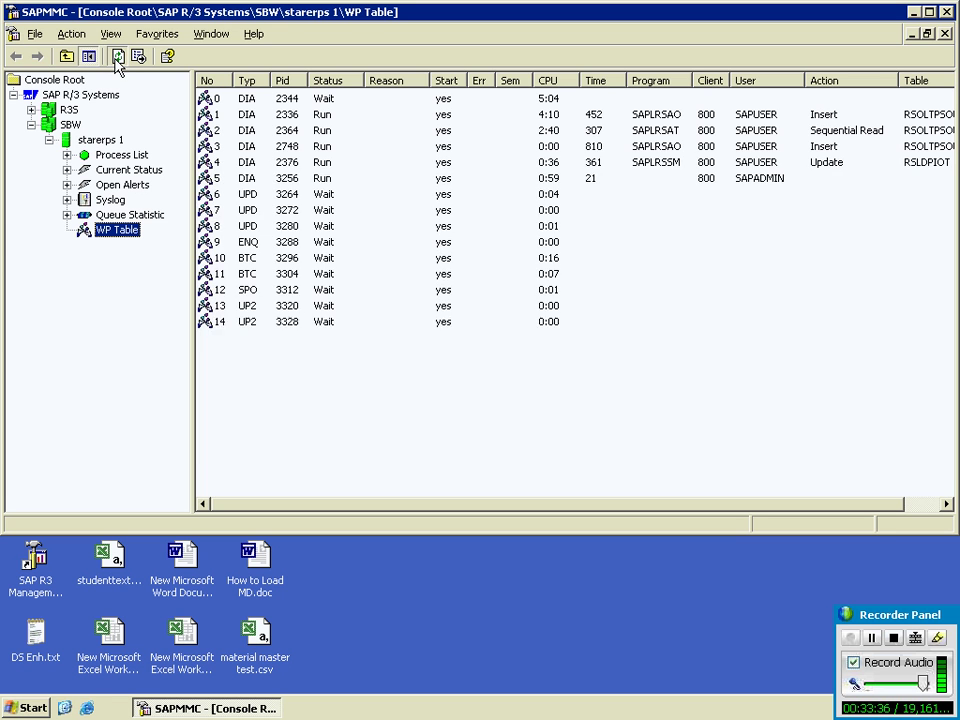
click(117, 57)
click(117, 57)
click(117, 57)
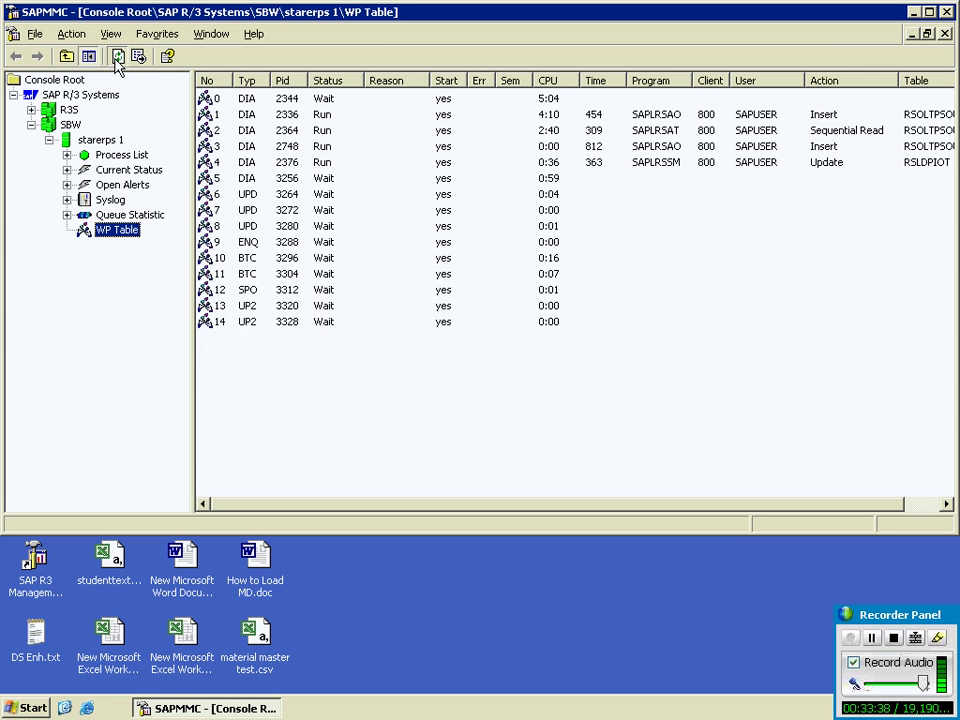
click(117, 57)
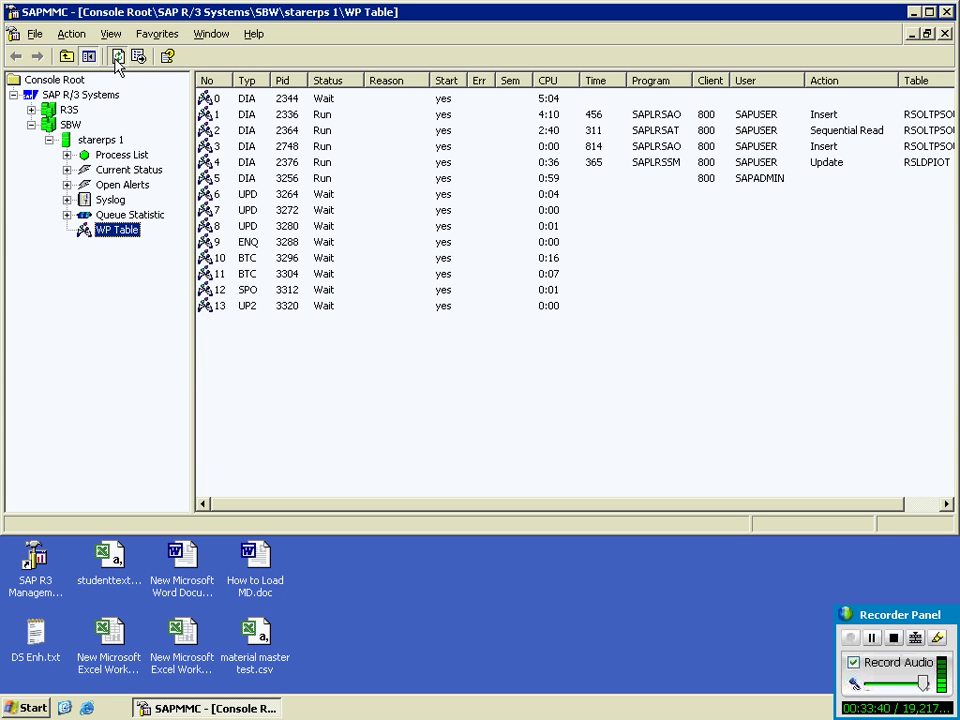
click(117, 57)
click(117, 57)
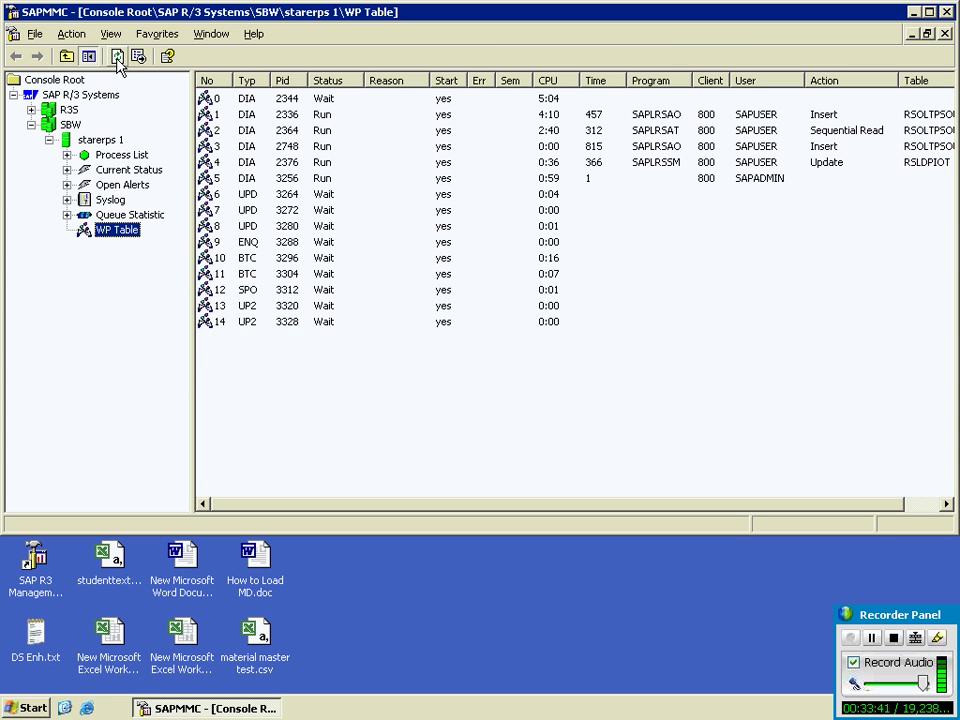
click(913, 14)
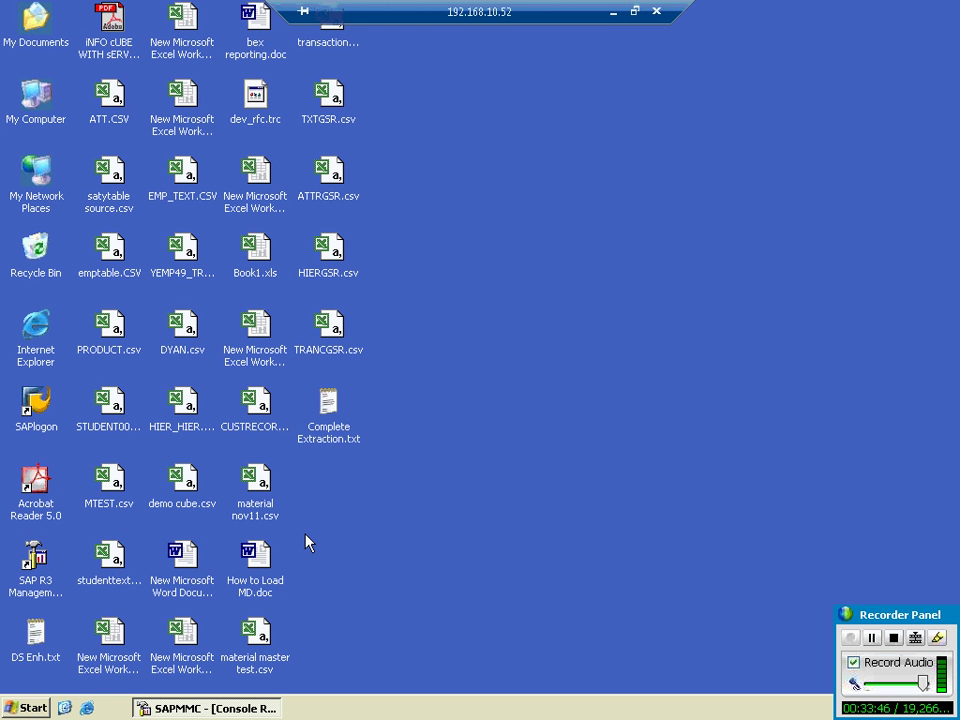
Step: Check the local Administrator Workbench, then restore SAPMMC's SBW work process table in the remote session
click(615, 11)
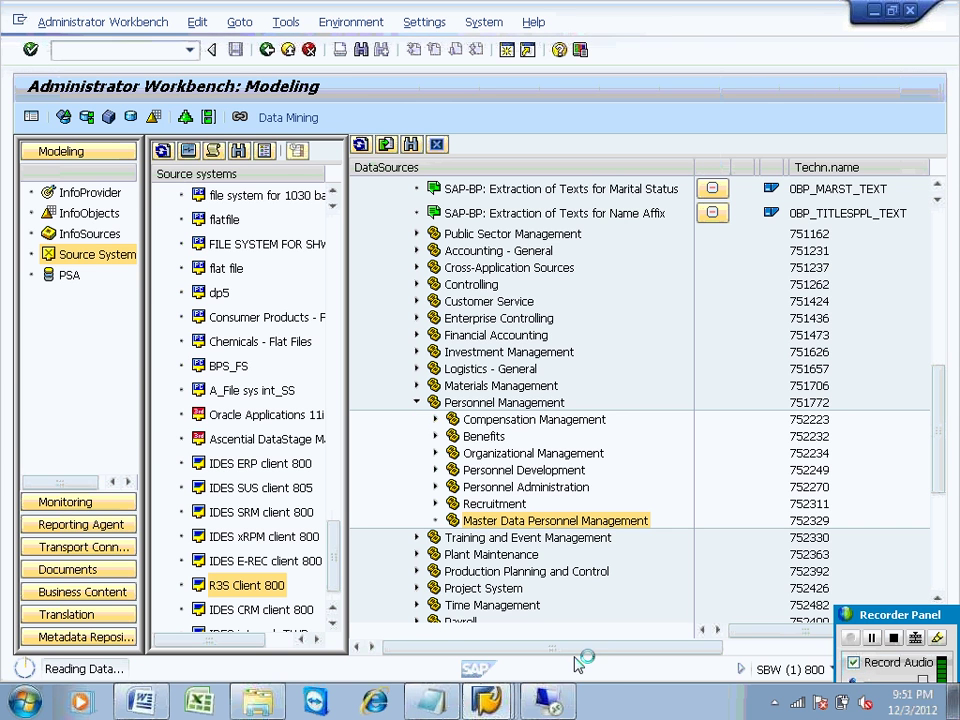
click(552, 702)
click(237, 708)
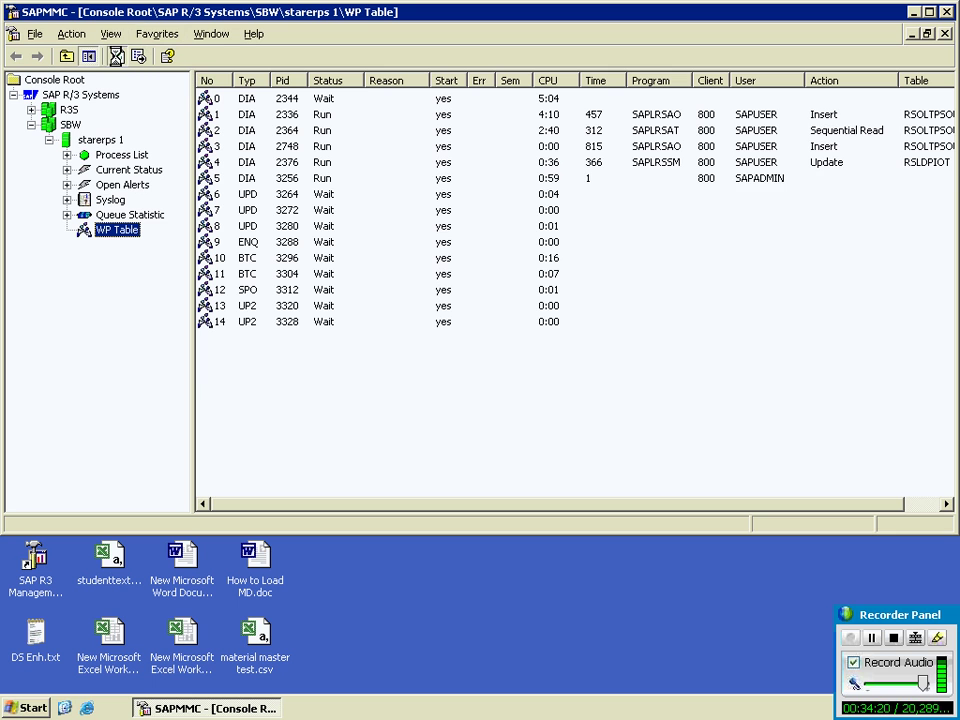
Step: Refresh the starerps 1 WP Table repeatedly until process 5's sequential read and two inserts appear
click(118, 58)
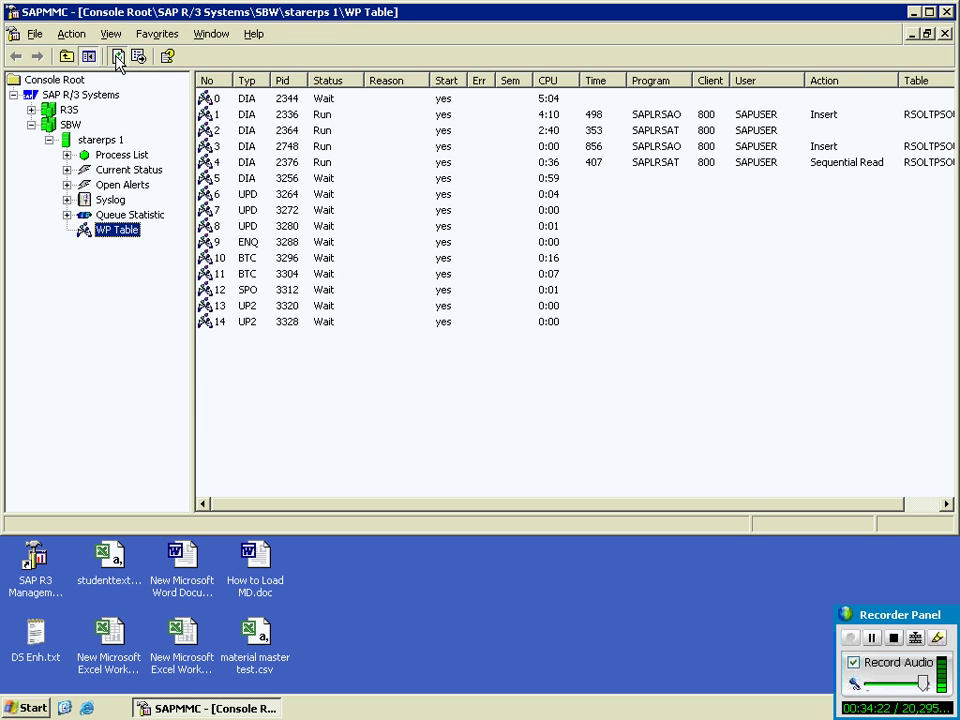
click(118, 58)
click(118, 58)
click(118, 58)
click(118, 58)
click(117, 57)
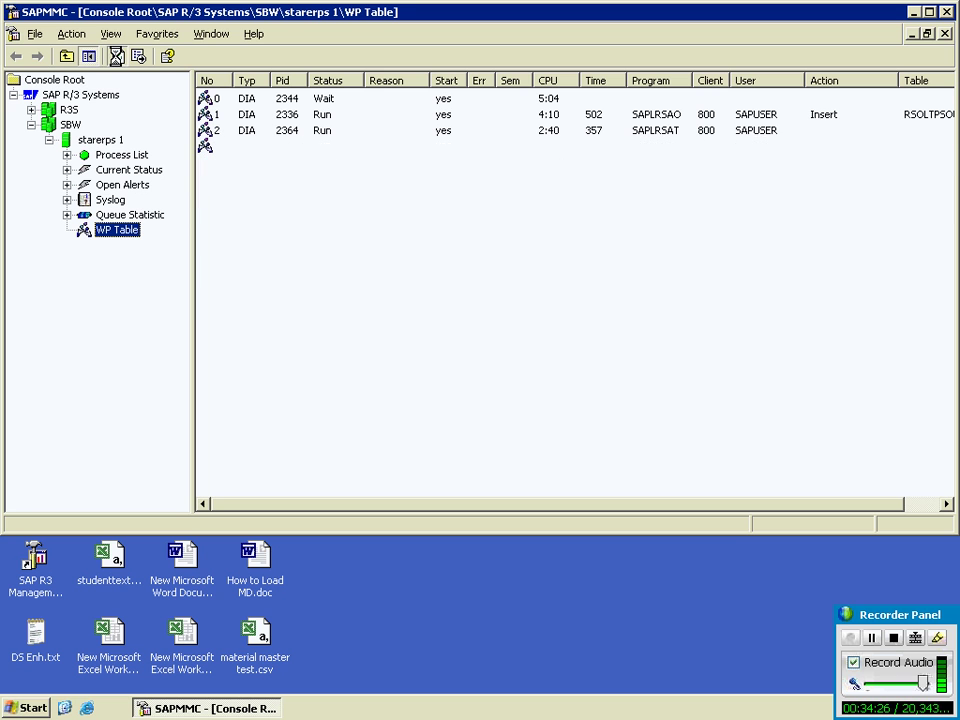
click(118, 58)
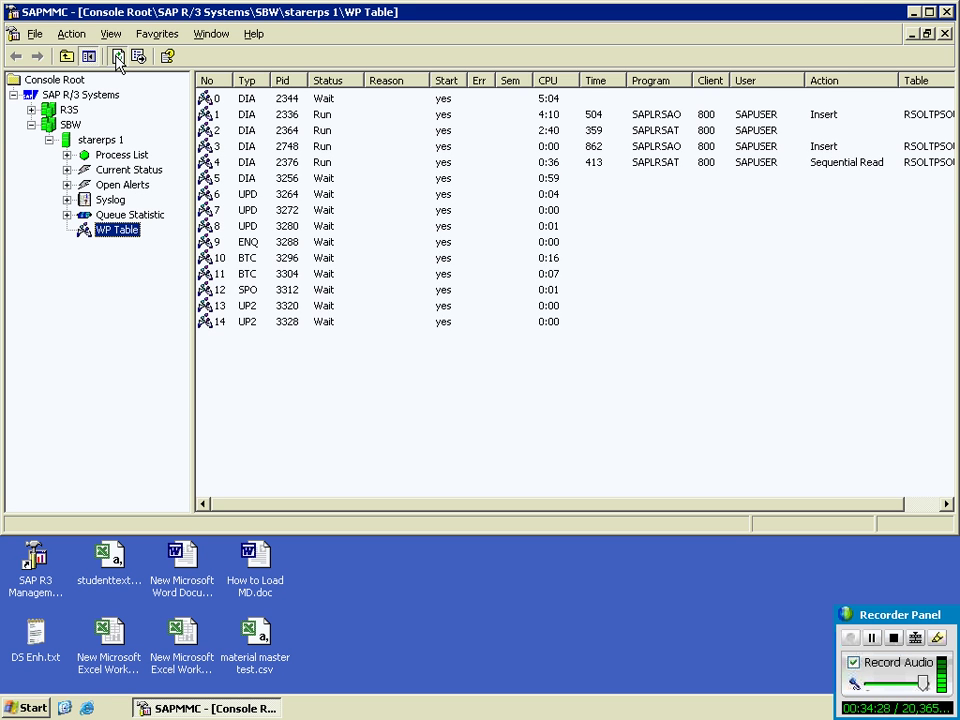
click(118, 58)
click(118, 58)
click(118, 58)
click(118, 58)
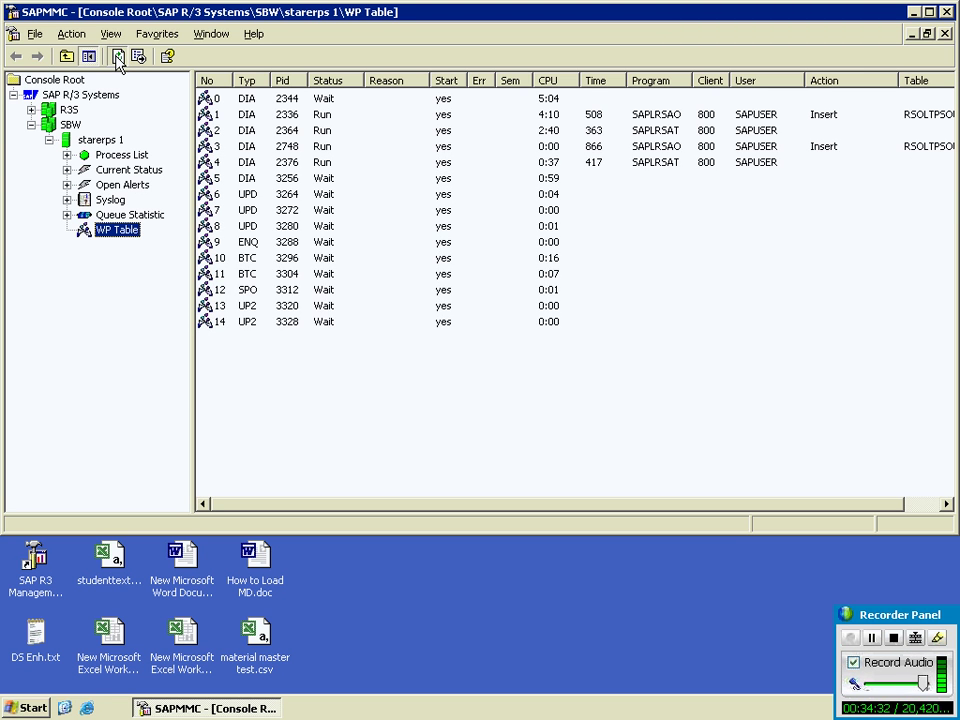
click(118, 58)
click(118, 58)
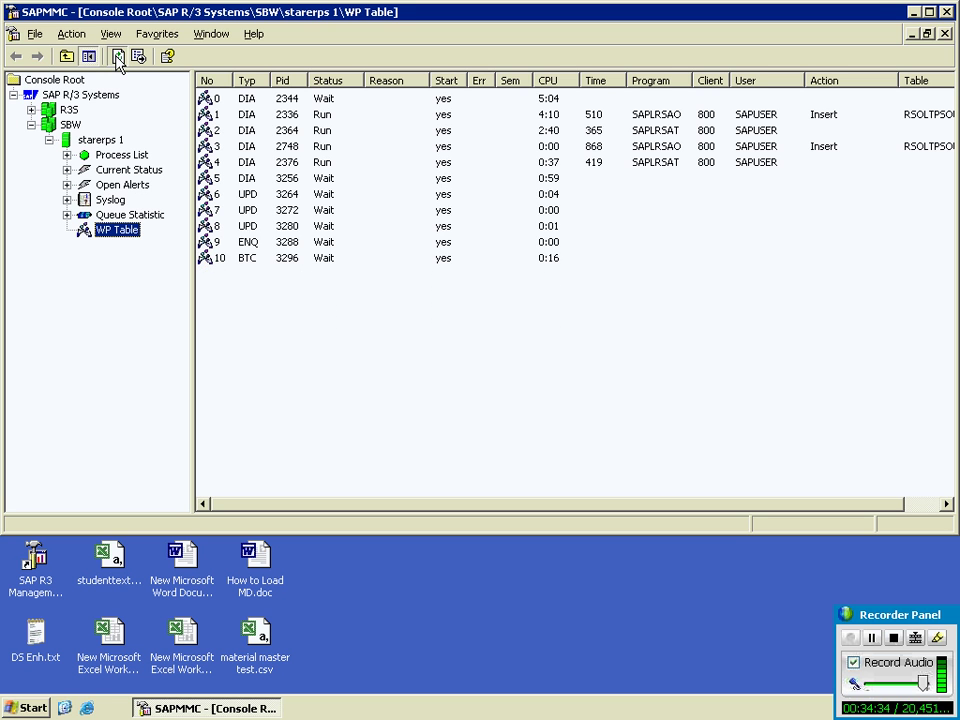
click(118, 58)
click(118, 58)
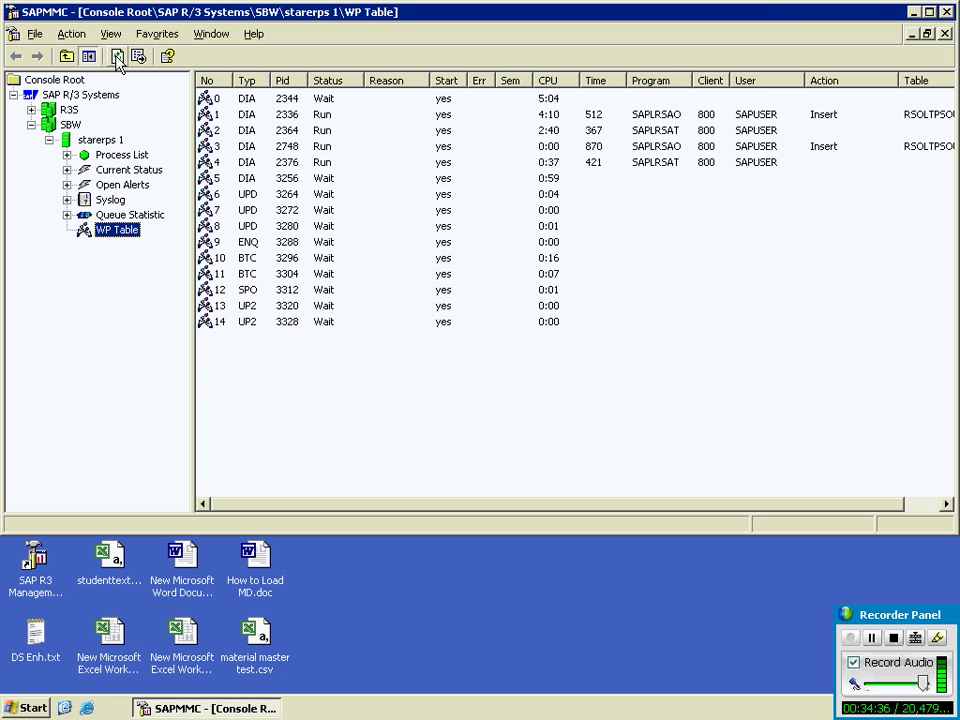
click(118, 58)
click(118, 58)
click(118, 58)
click(118, 58)
click(118, 58)
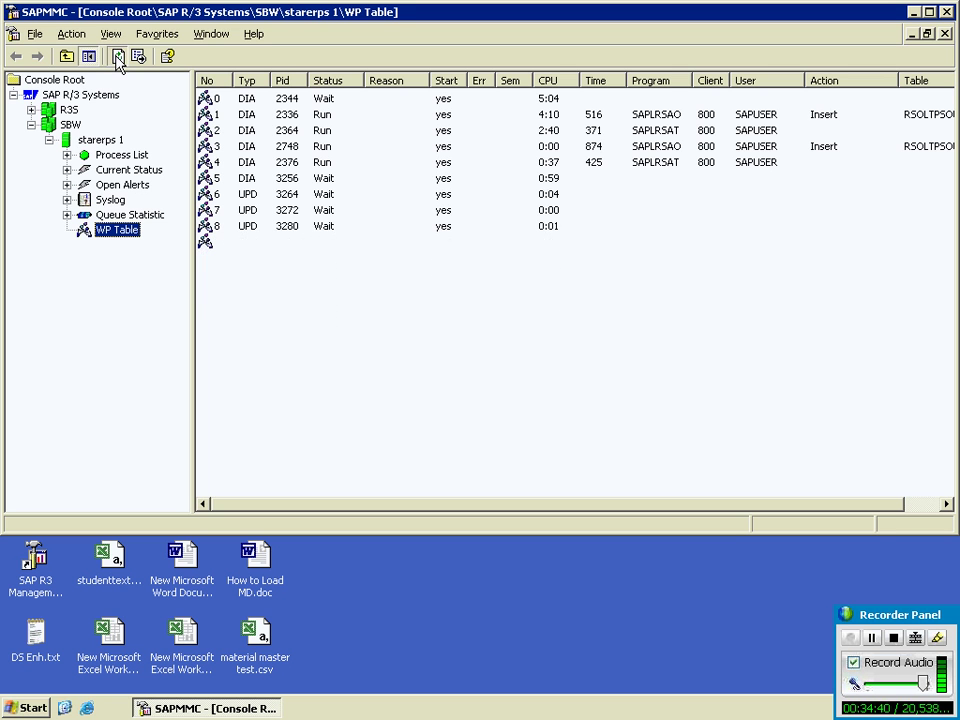
click(118, 58)
click(118, 58)
click(118, 58)
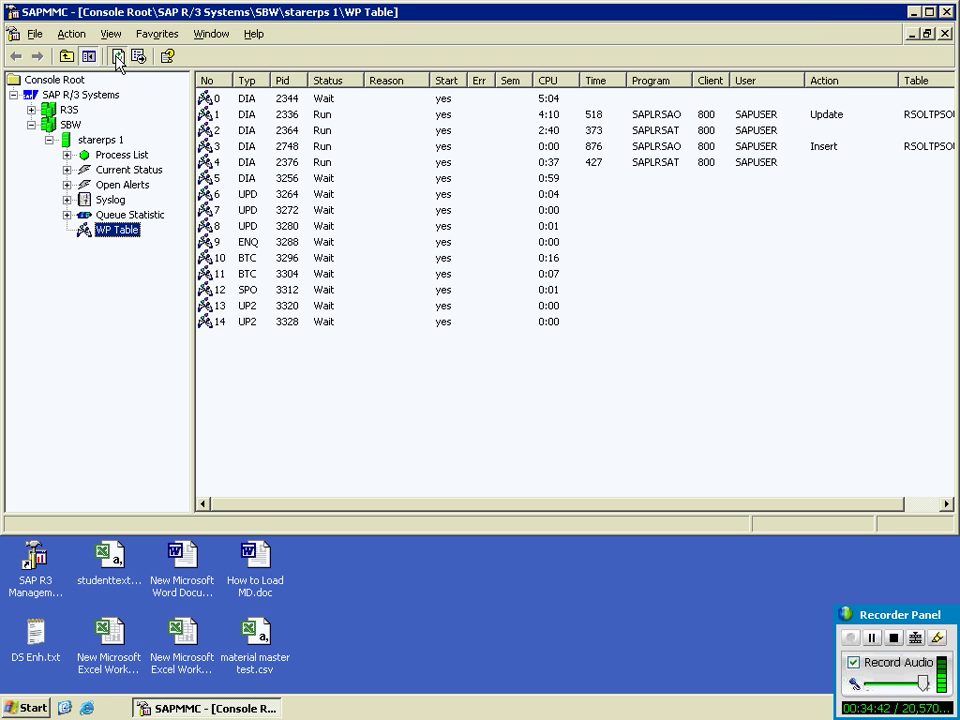
click(118, 58)
click(118, 58)
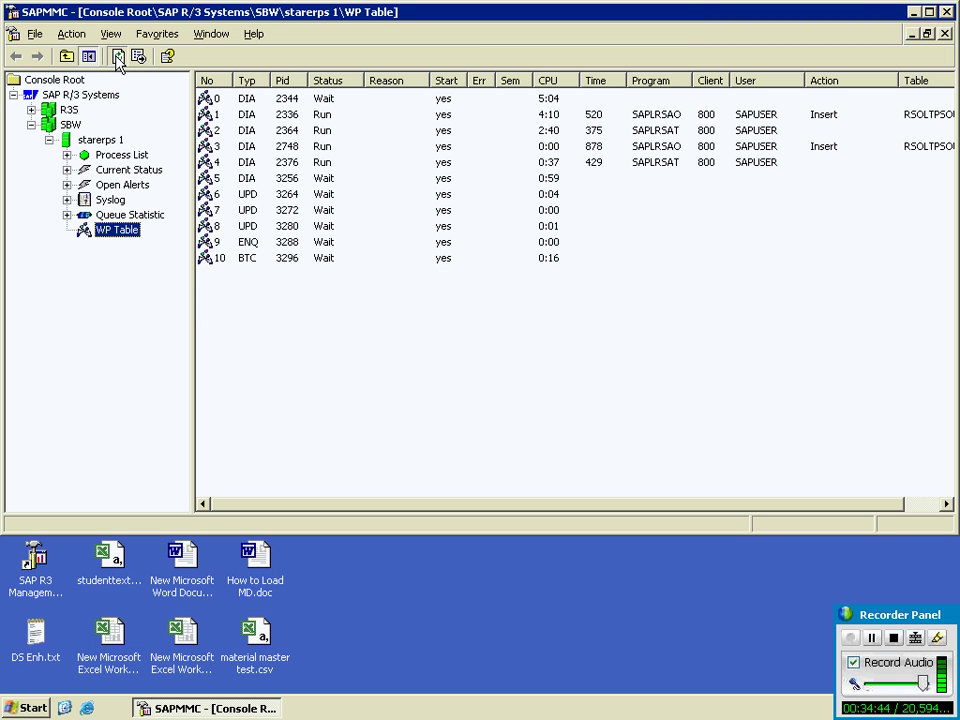
click(118, 58)
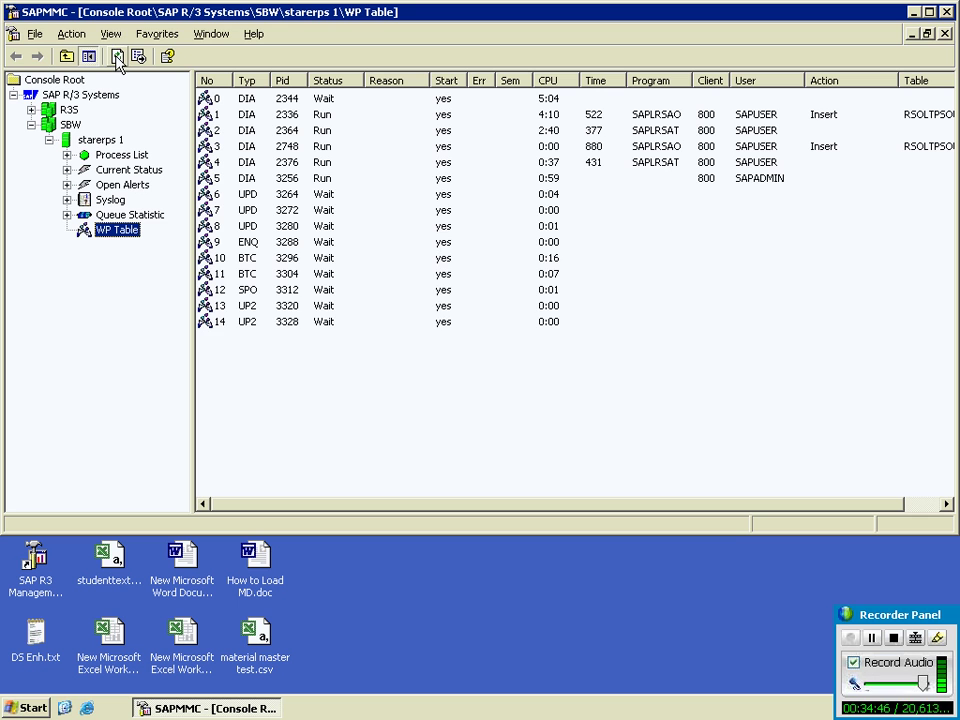
click(118, 58)
click(118, 58)
click(118, 58)
click(118, 58)
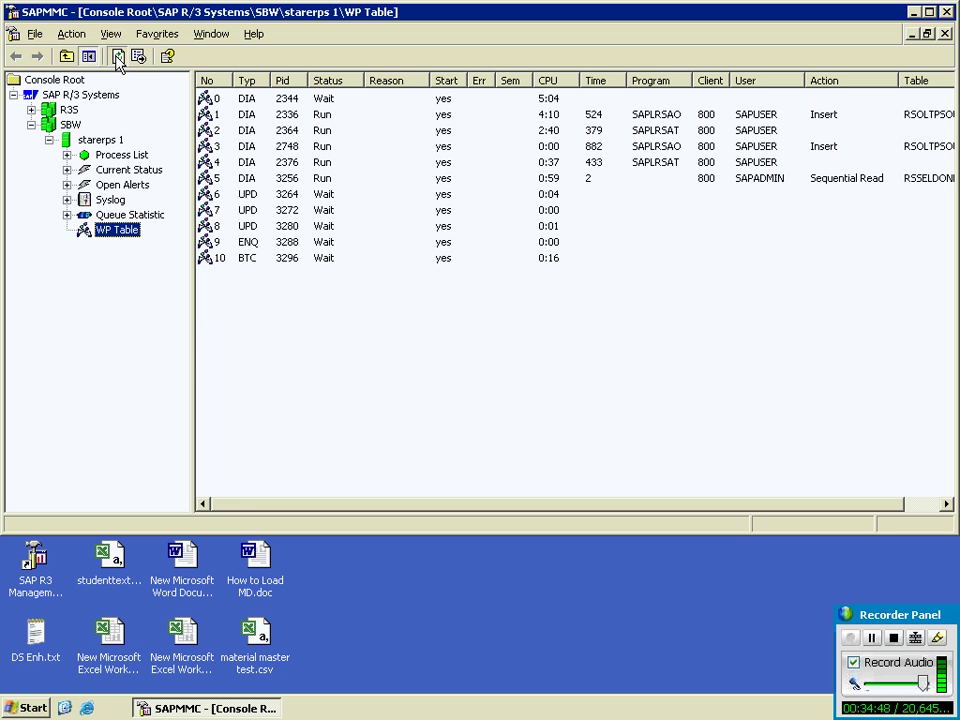
click(118, 58)
click(118, 58)
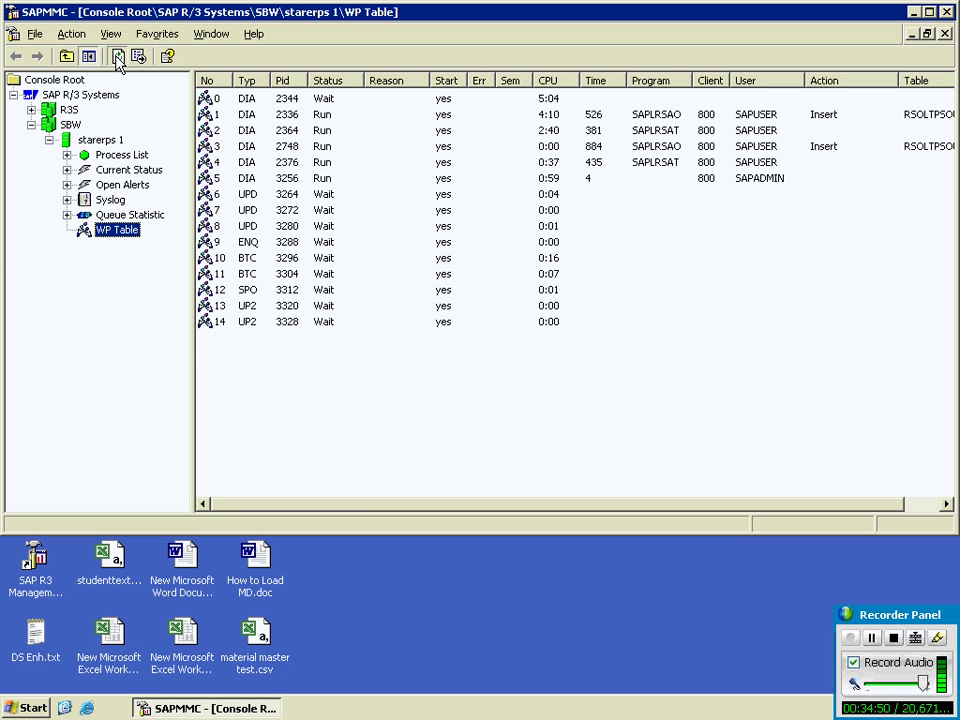
click(118, 58)
click(118, 58)
click(118, 58)
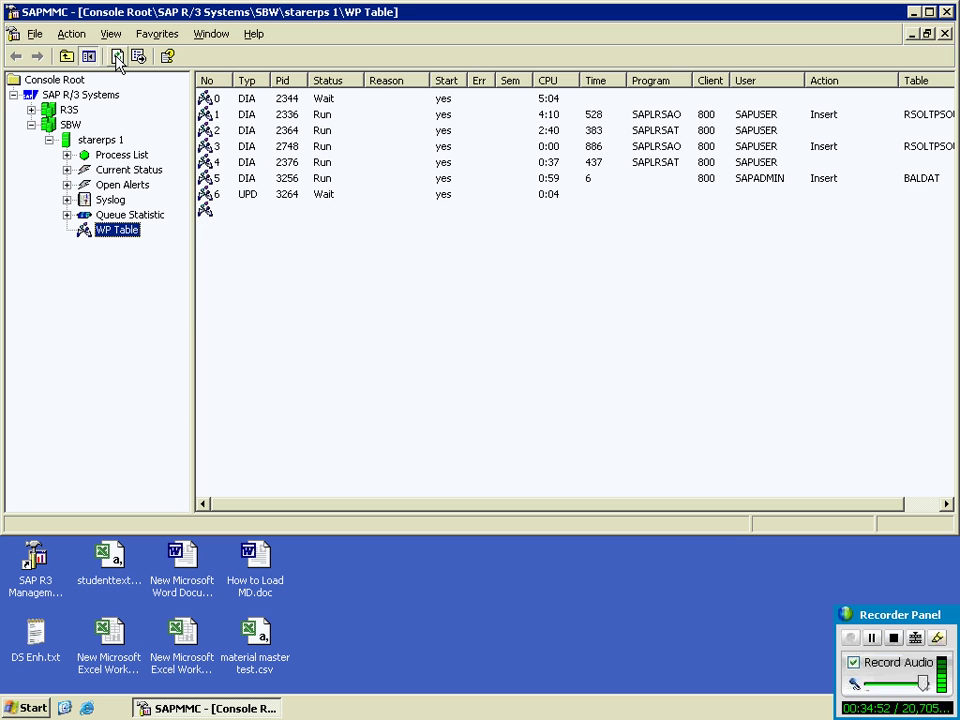
click(118, 58)
click(118, 58)
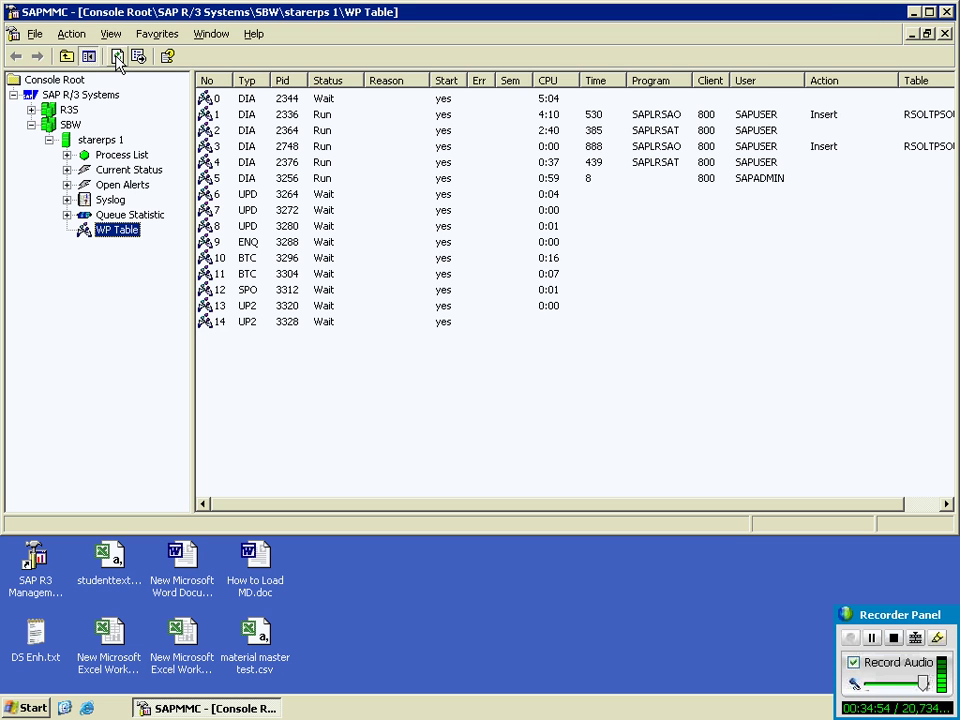
click(118, 58)
click(118, 58)
click(118, 58)
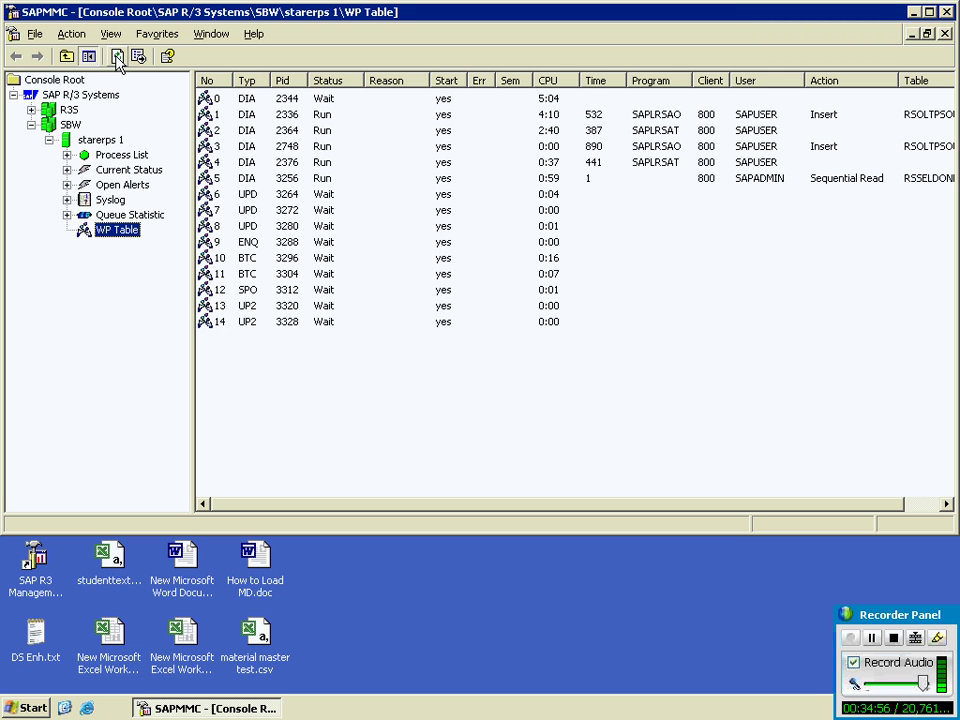
click(118, 58)
click(118, 58)
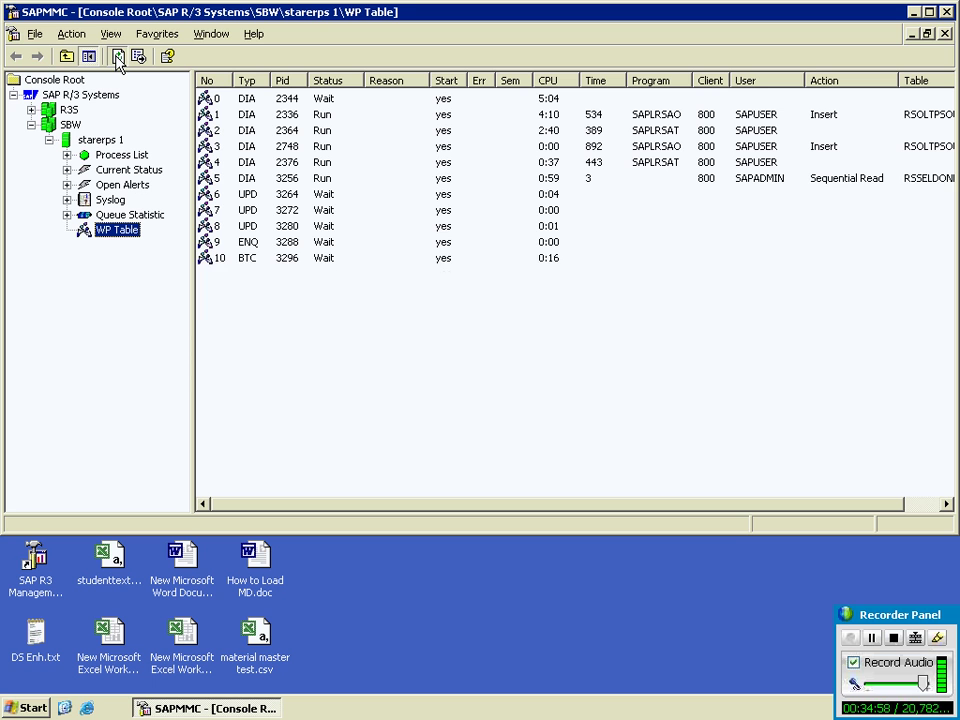
click(118, 58)
click(118, 58)
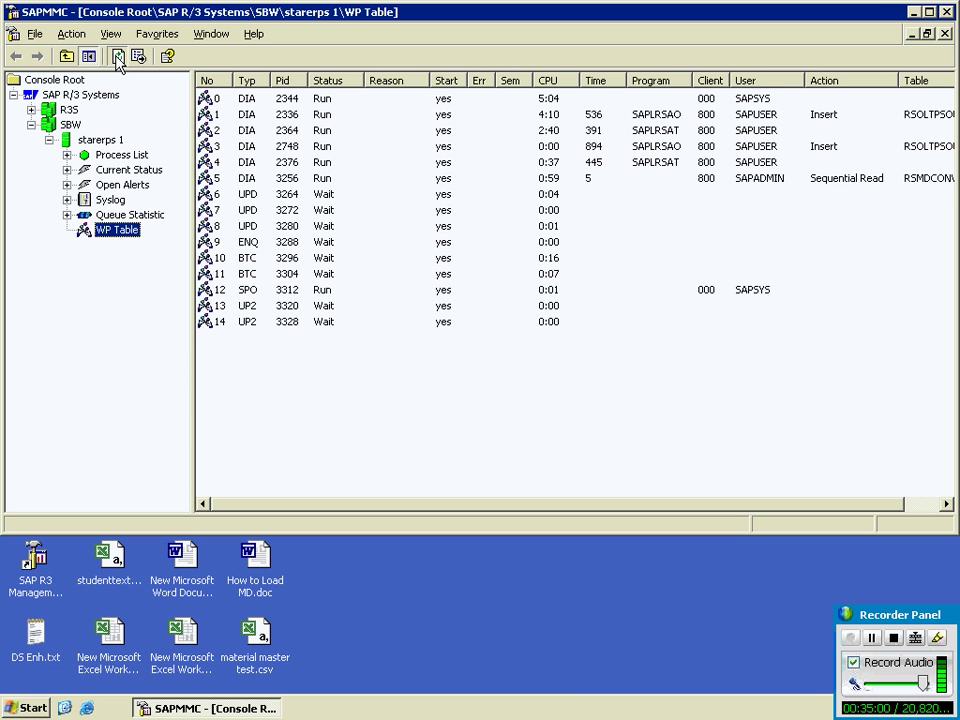
click(118, 58)
click(118, 58)
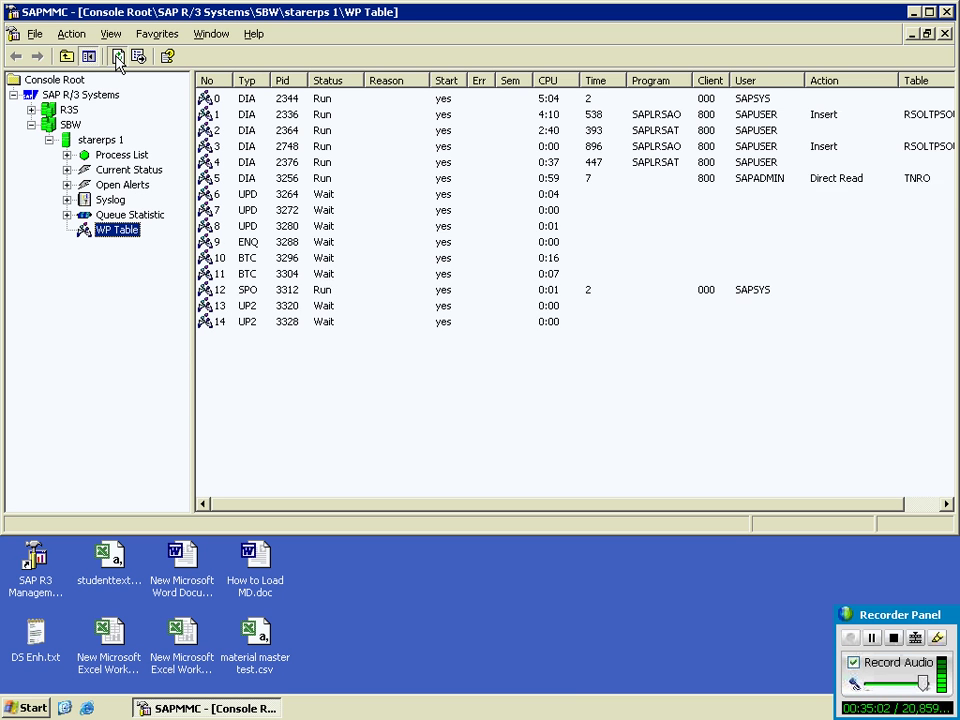
click(118, 58)
click(118, 58)
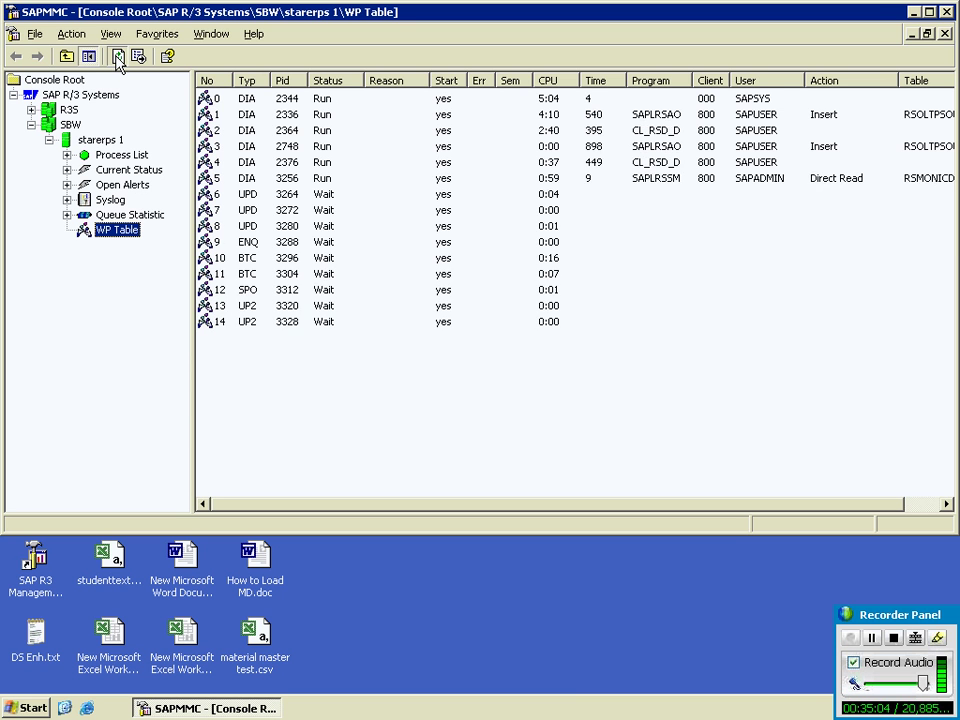
click(118, 58)
click(118, 58)
click(117, 58)
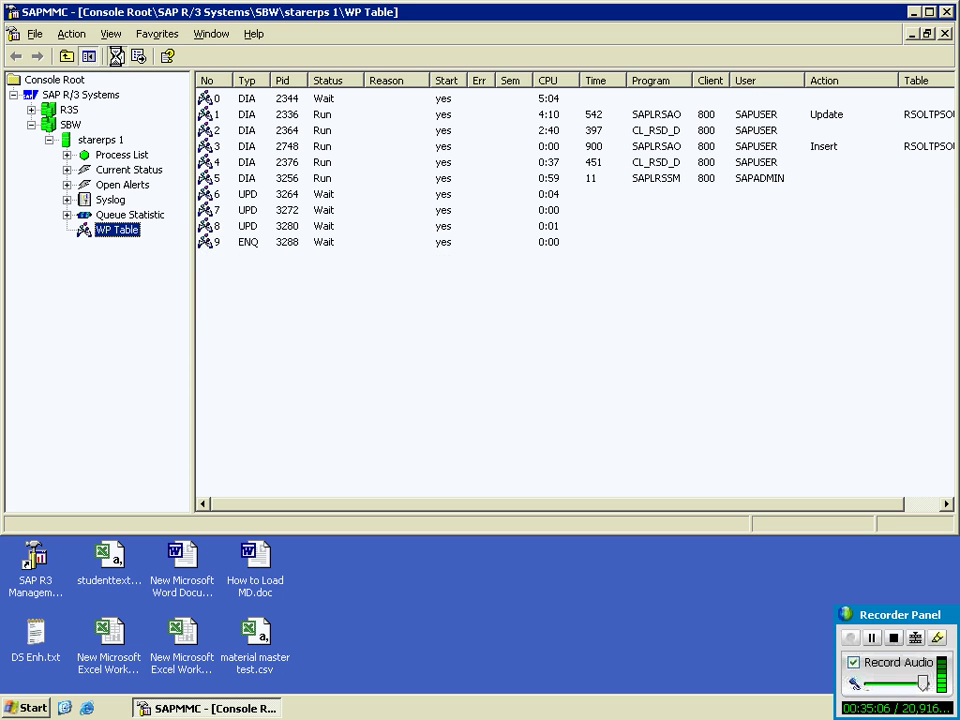
click(118, 58)
click(118, 58)
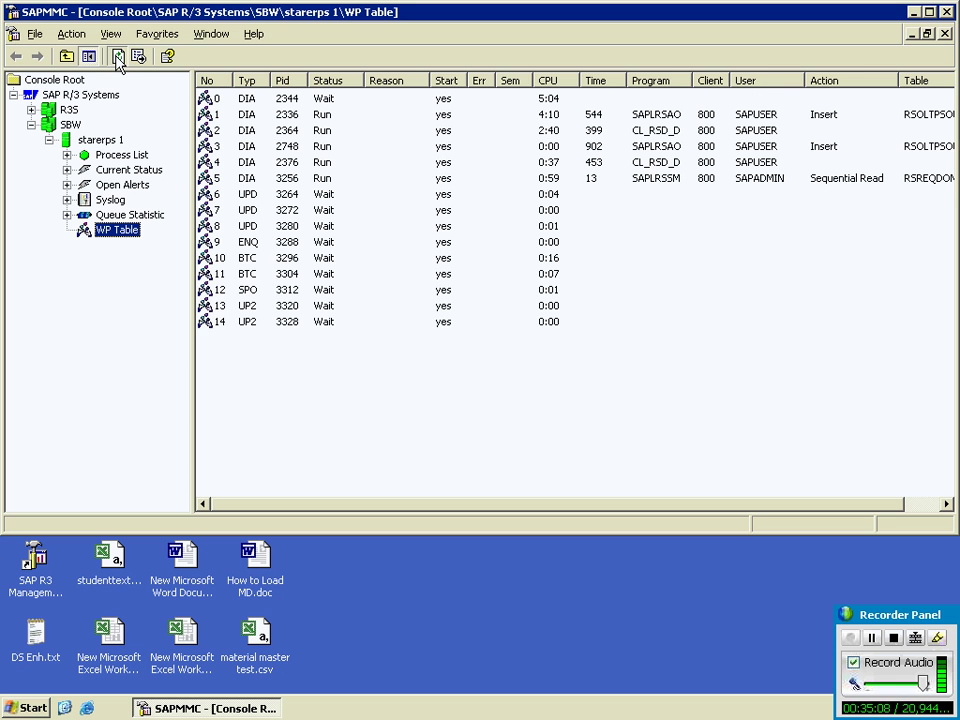
click(118, 58)
click(118, 58)
click(118, 58)
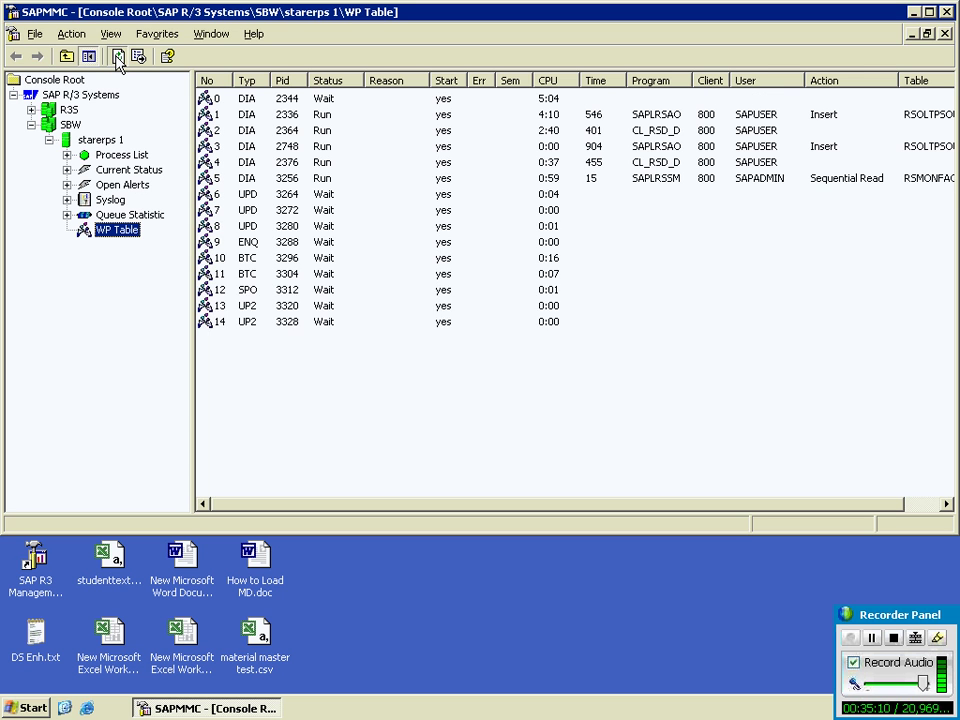
click(118, 58)
click(118, 58)
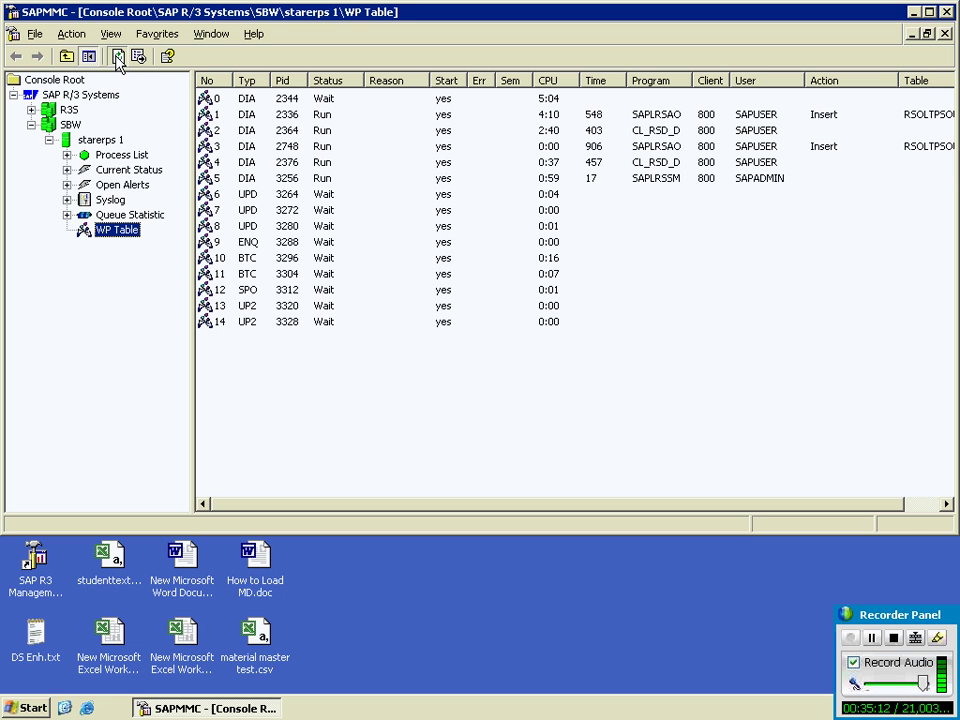
click(118, 58)
click(118, 58)
click(118, 58)
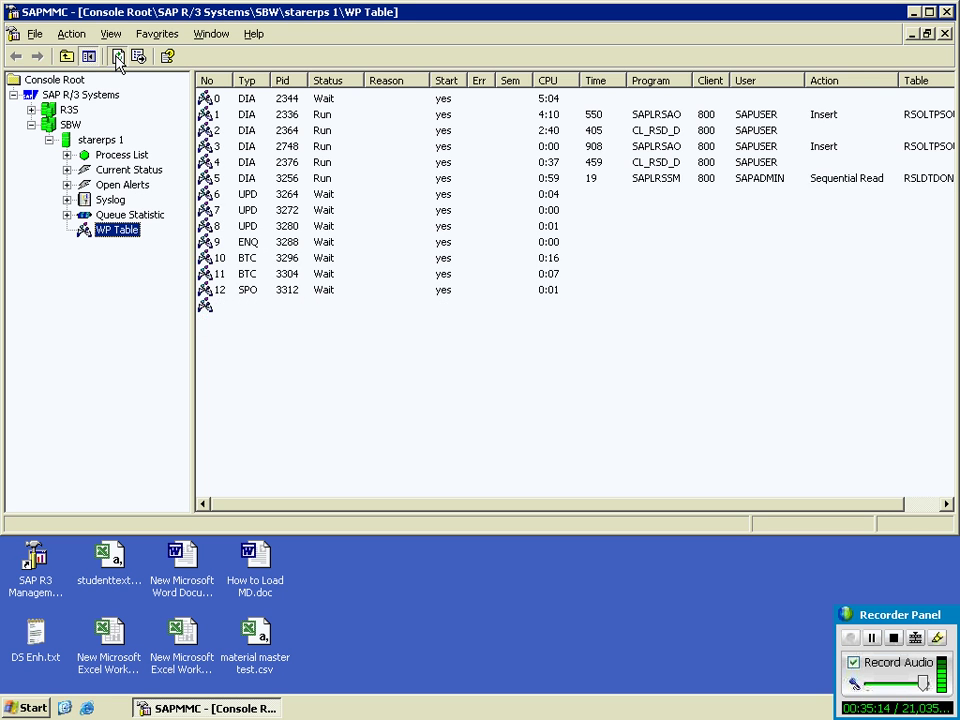
click(118, 58)
click(118, 58)
click(118, 58)
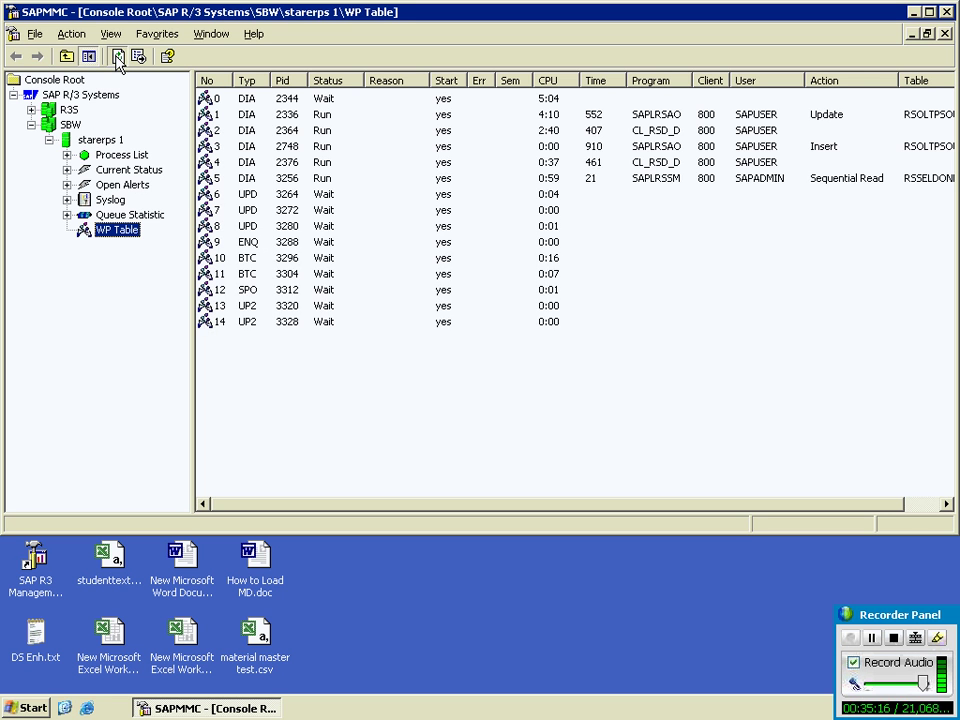
click(118, 58)
click(118, 58)
click(117, 58)
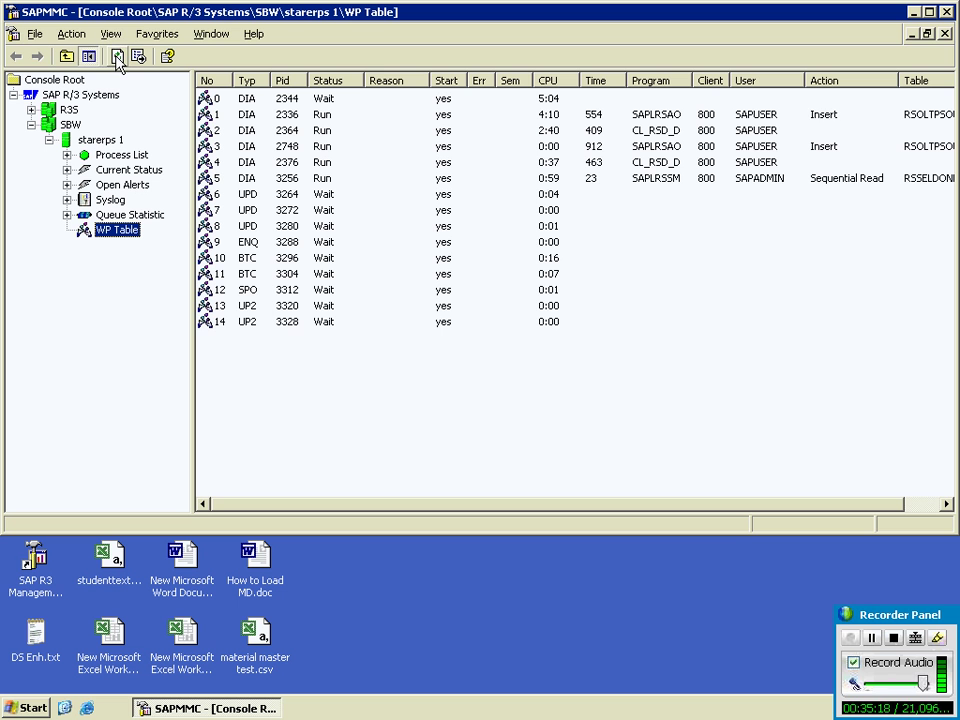
click(118, 58)
click(118, 58)
click(118, 58)
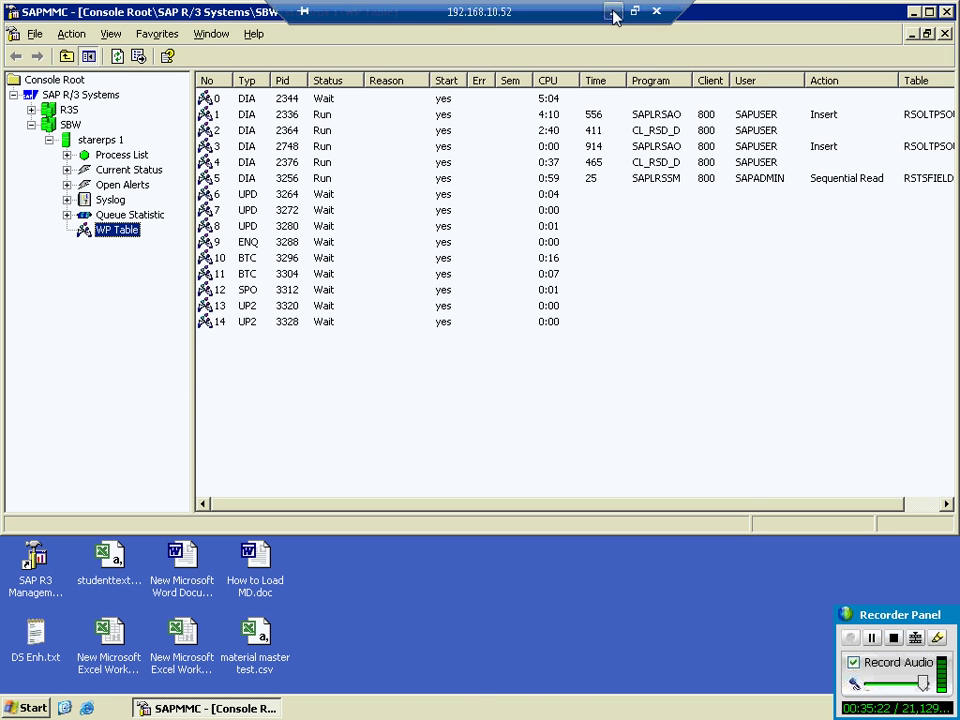
Step: From the local SAP Logon screen, log on to client 800 with the user's credentials
click(615, 8)
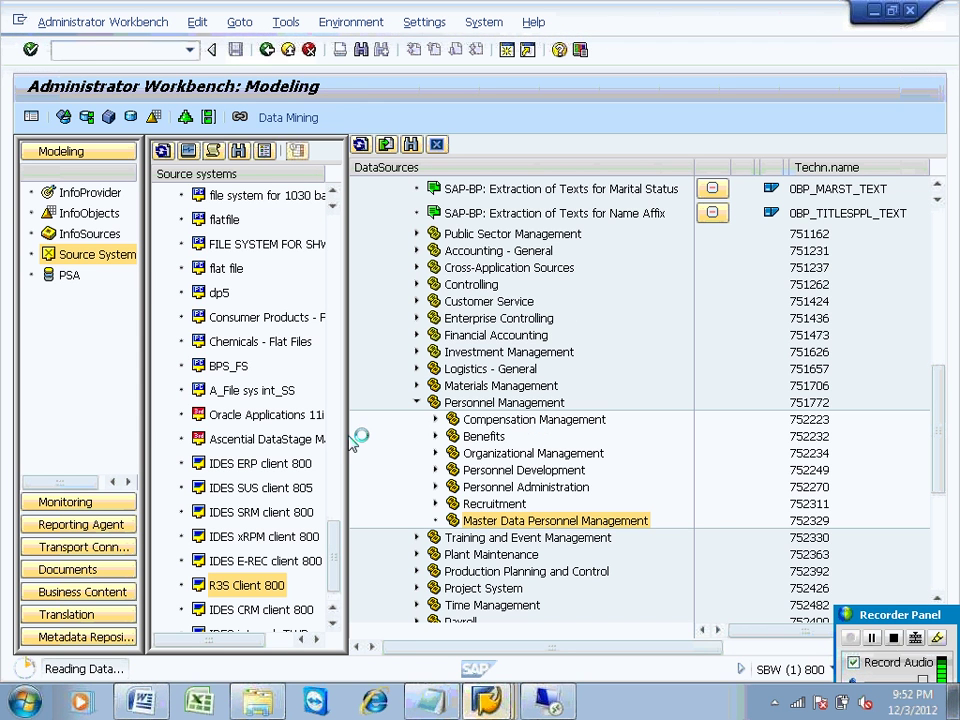
click(505, 703)
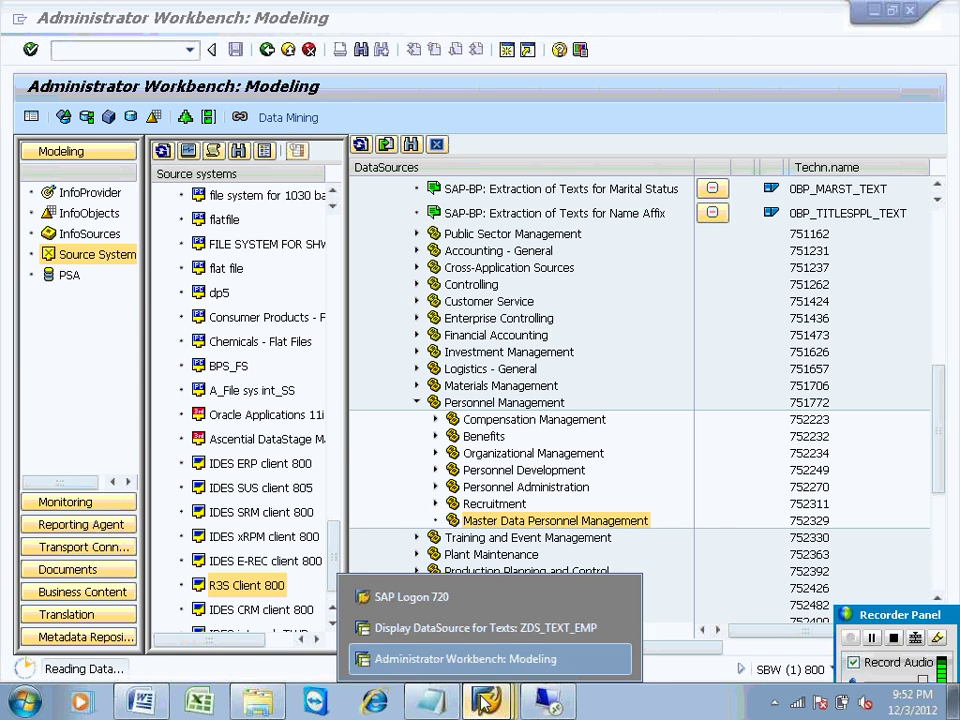
click(467, 596)
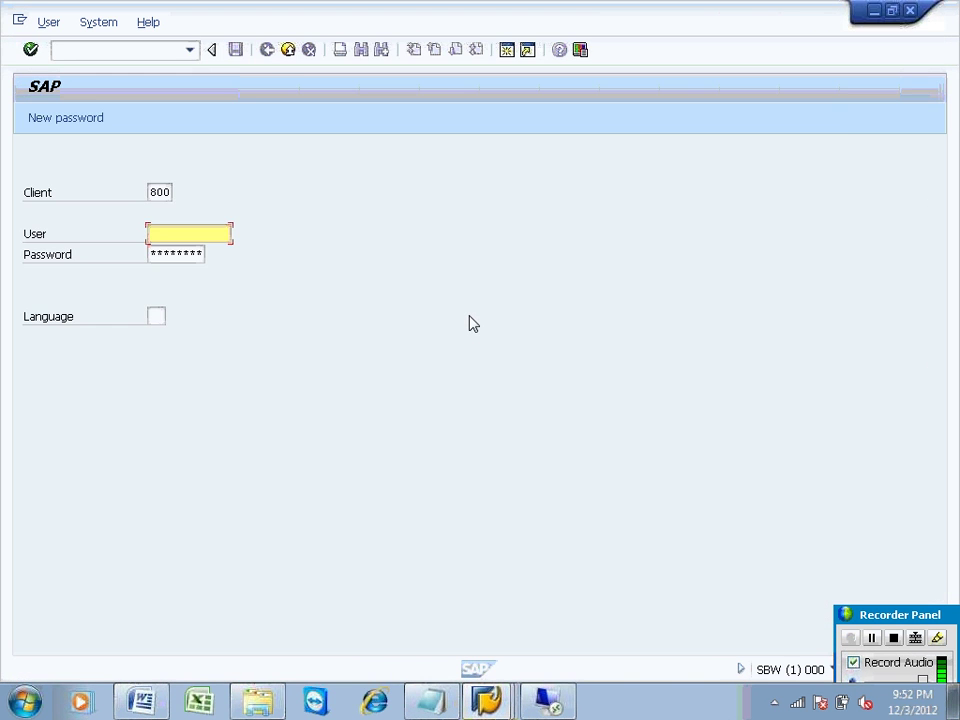
text(sapuse)
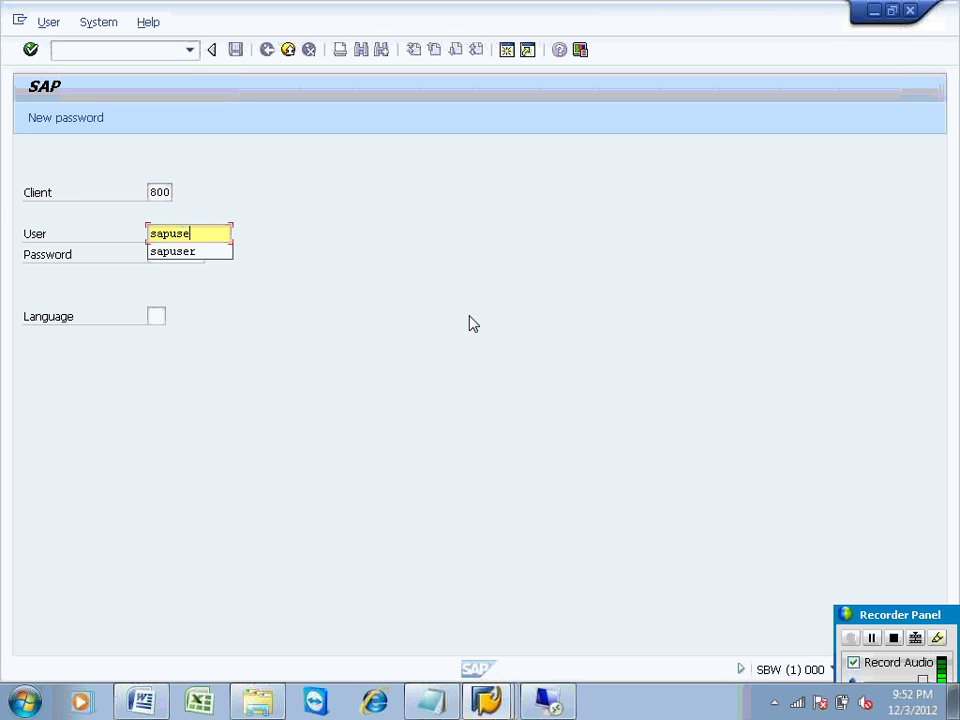
text(r)
key(Tab)
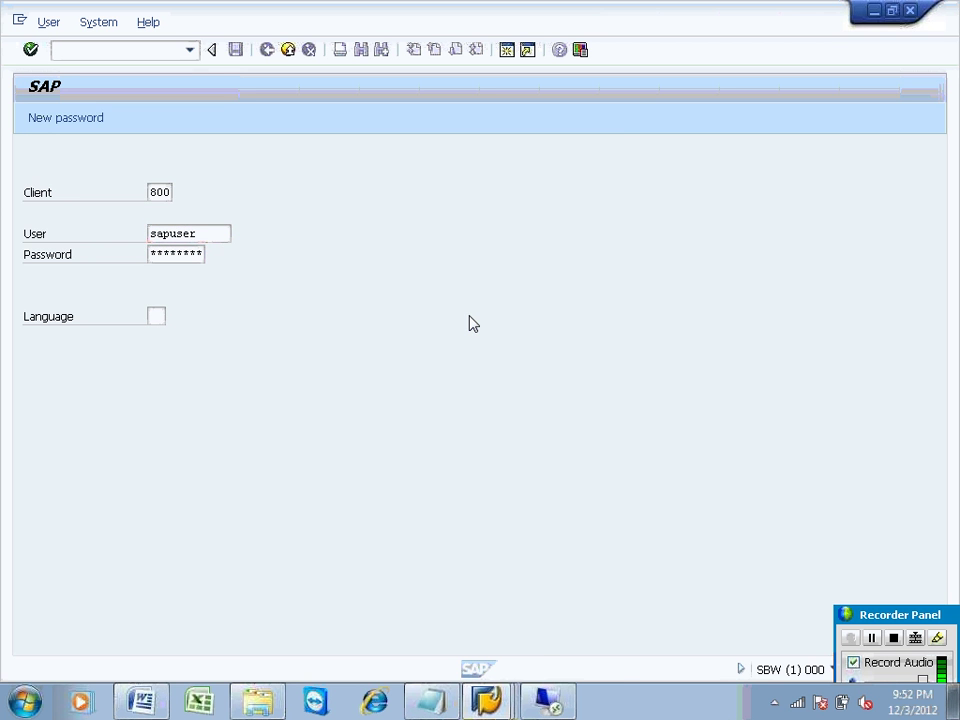
key(Return)
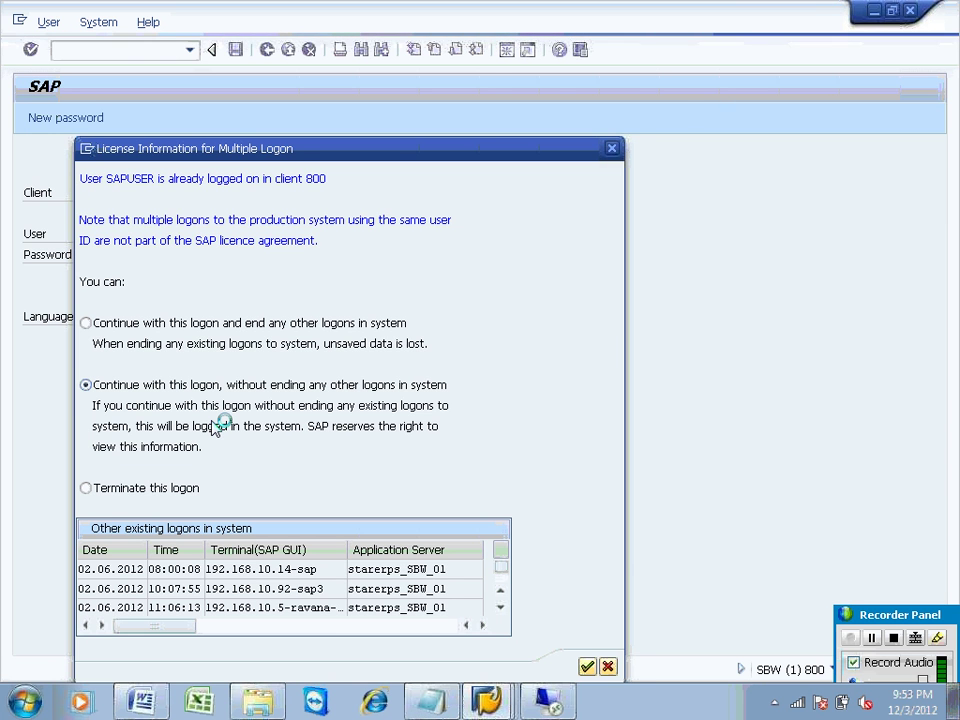
key(alt+Tab)
key(alt+Tab)
key(alt+Tab)
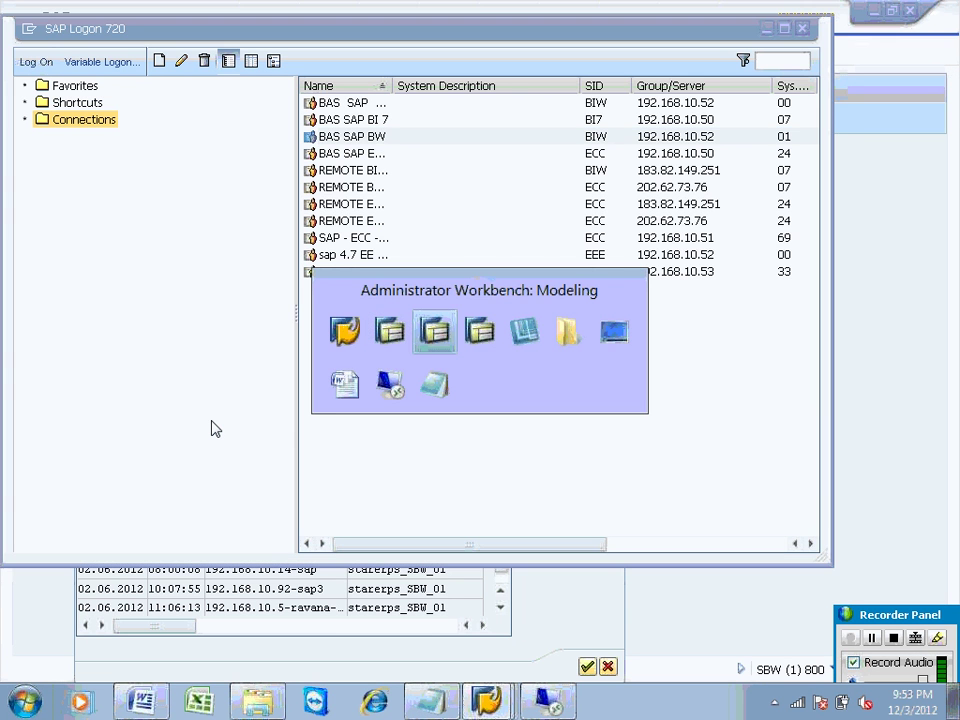
key(alt+Tab)
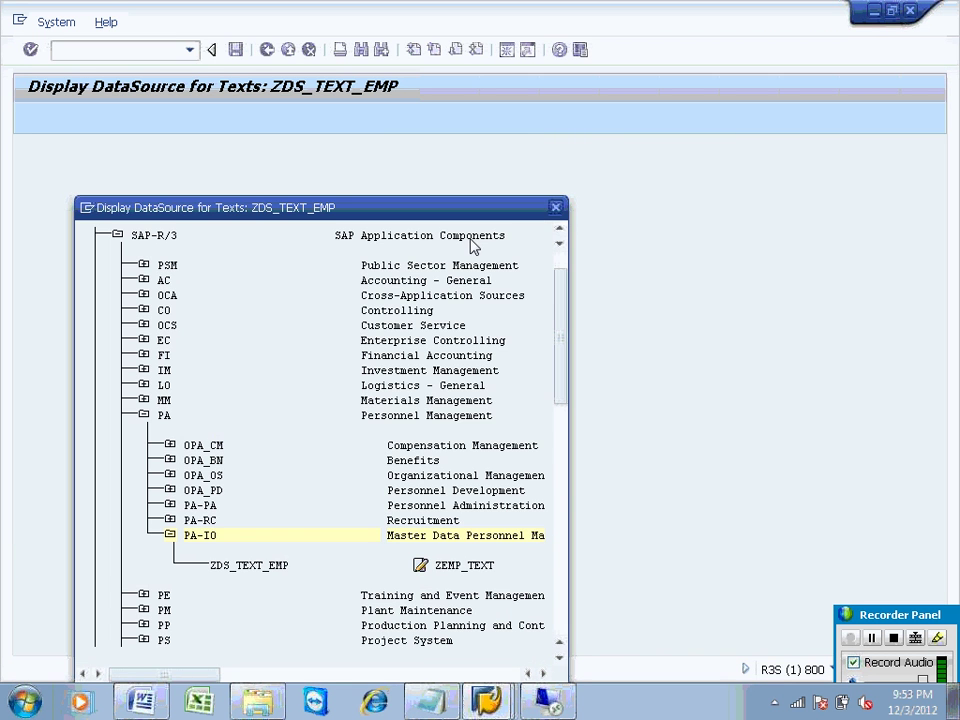
Step: Close the ZDS_TEXT_EMP DataSource hierarchy popup and cycle through the open SAP windows
click(556, 209)
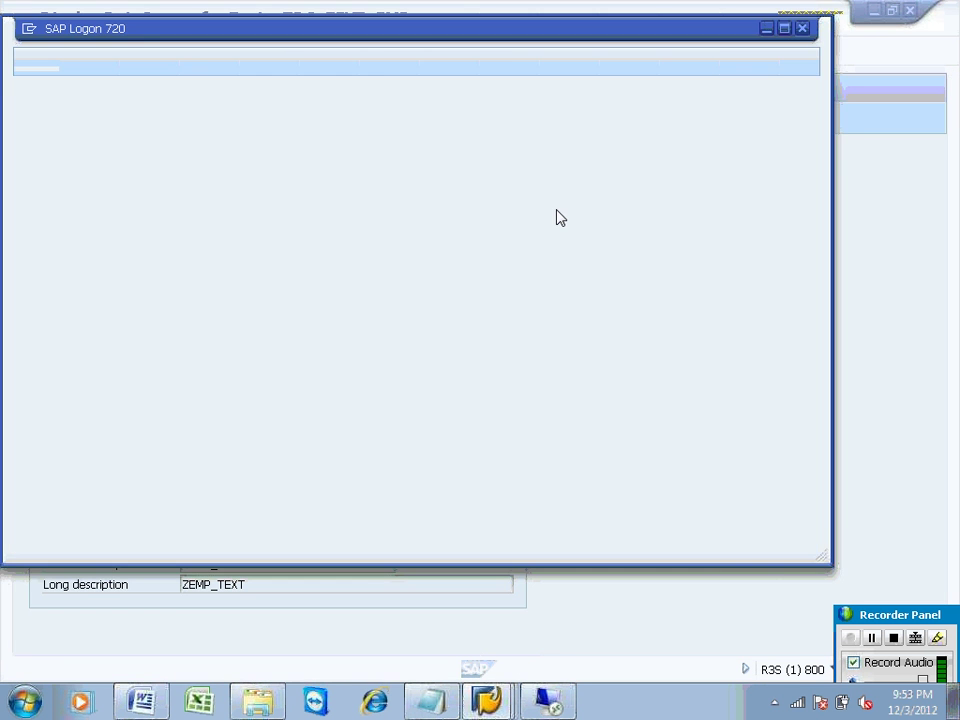
key(alt+Tab)
key(alt+Tab)
key(alt+Tab)
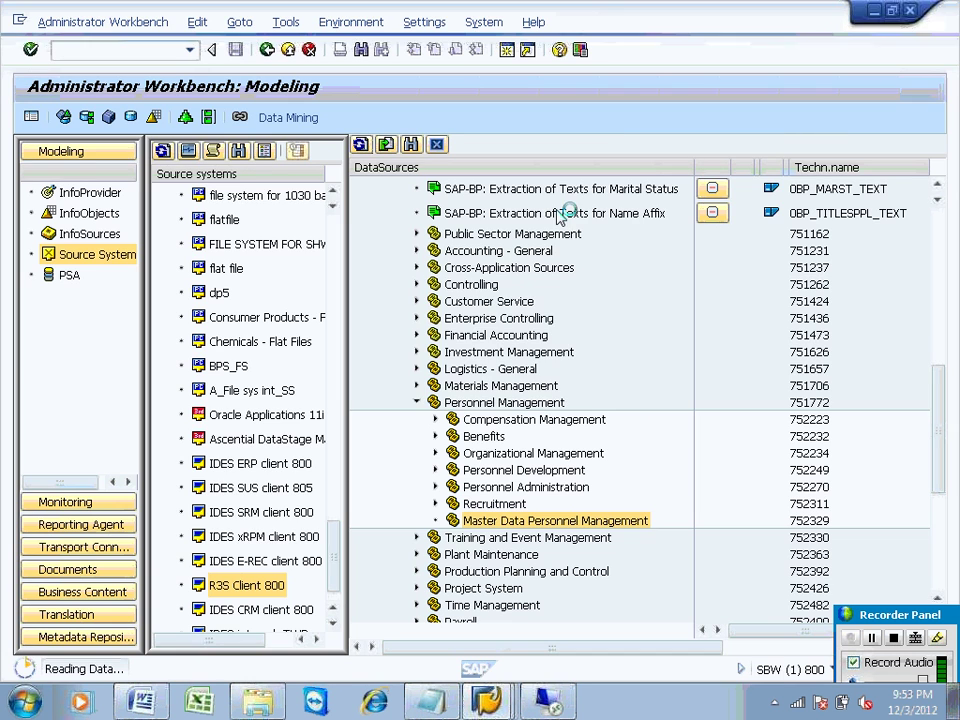
key(alt+Tab)
key(alt+Tab)
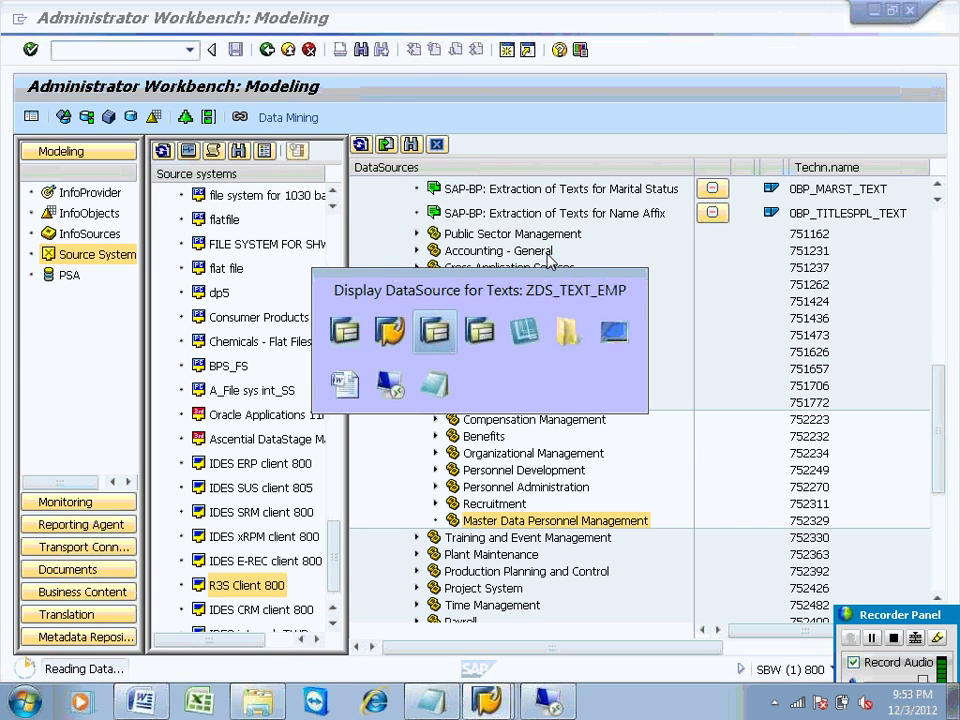
key(alt+Tab)
key(alt+Tab)
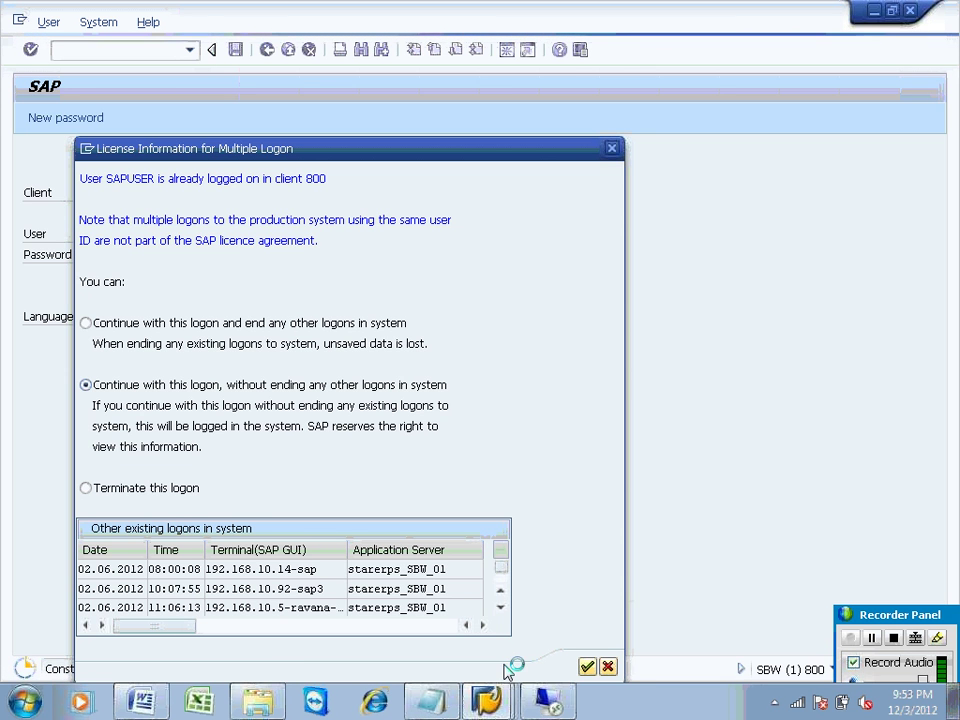
Step: Bring forward the workbench and licence-notice windows, then return to the remote desktop's SAPMMC
click(488, 700)
click(466, 630)
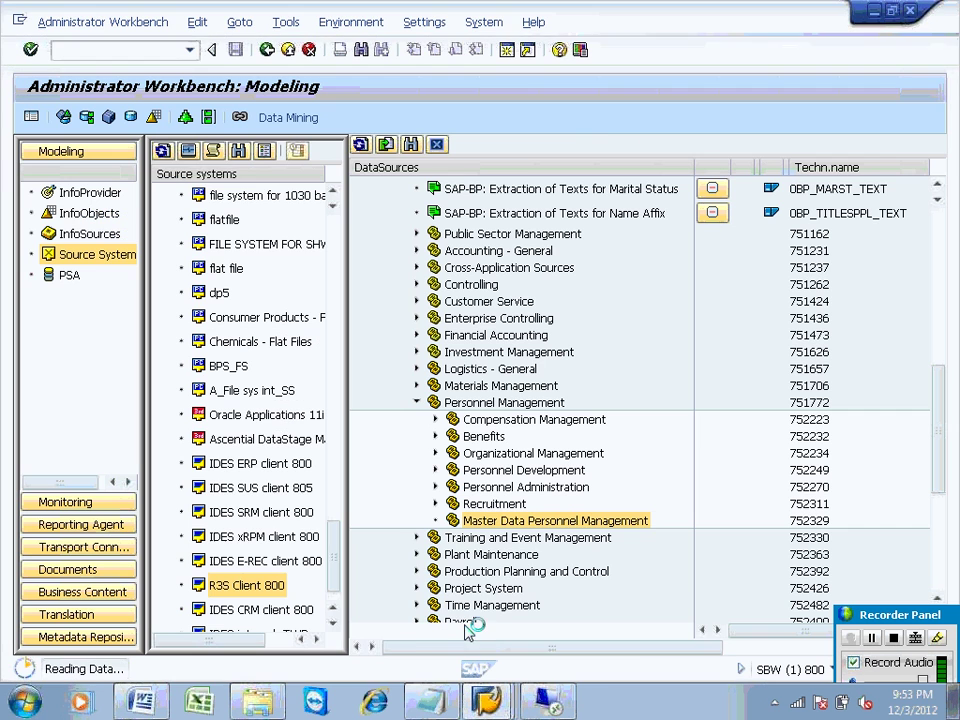
mouse_move(490, 705)
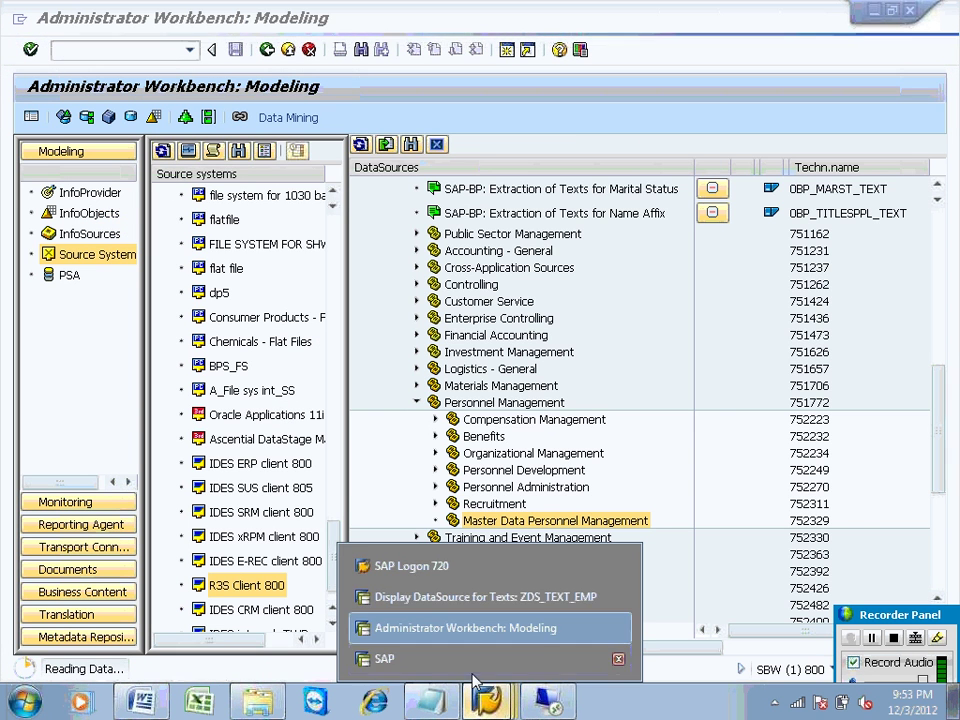
click(437, 659)
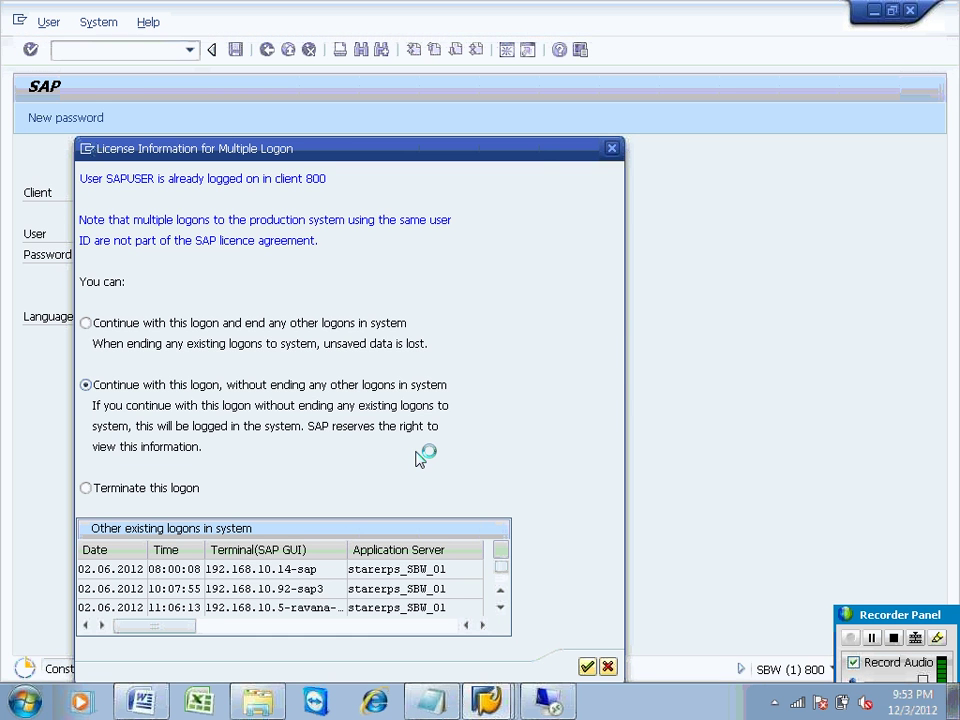
click(547, 701)
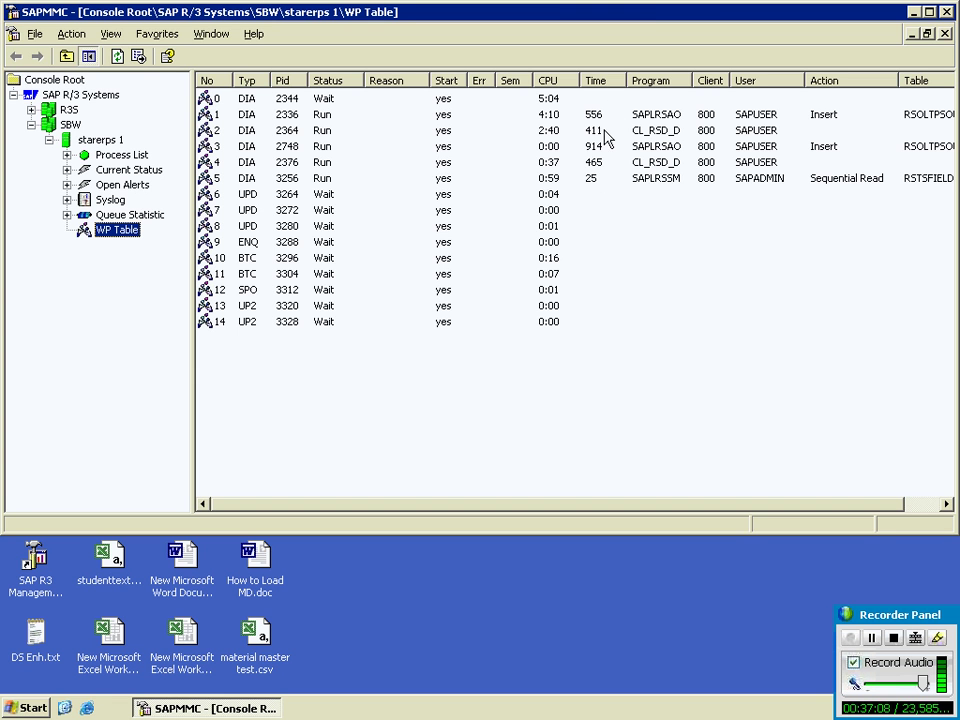
Step: Refresh the SBW WP Table repeatedly to watch the work processes' current activity
click(117, 56)
click(117, 56)
click(117, 56)
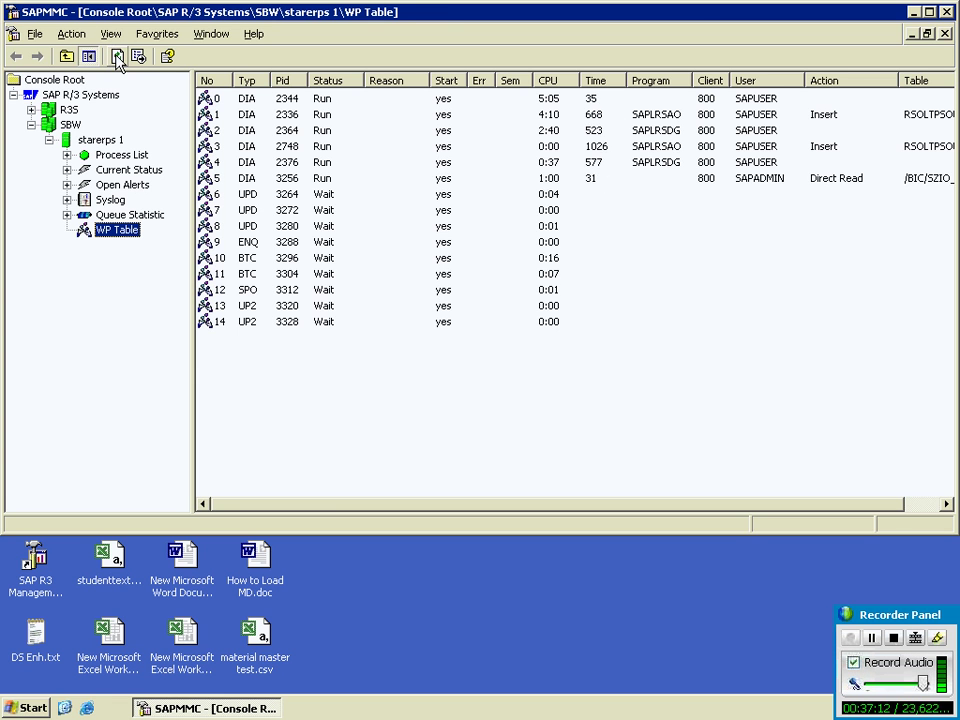
click(117, 56)
click(117, 56)
click(117, 56)
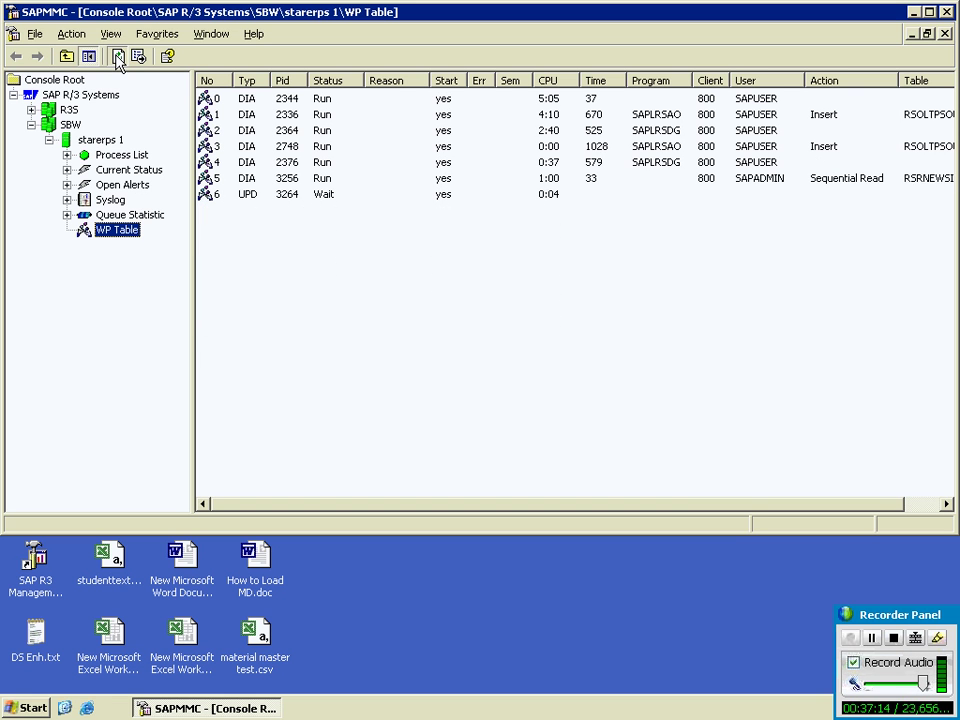
click(117, 56)
click(117, 56)
click(117, 56)
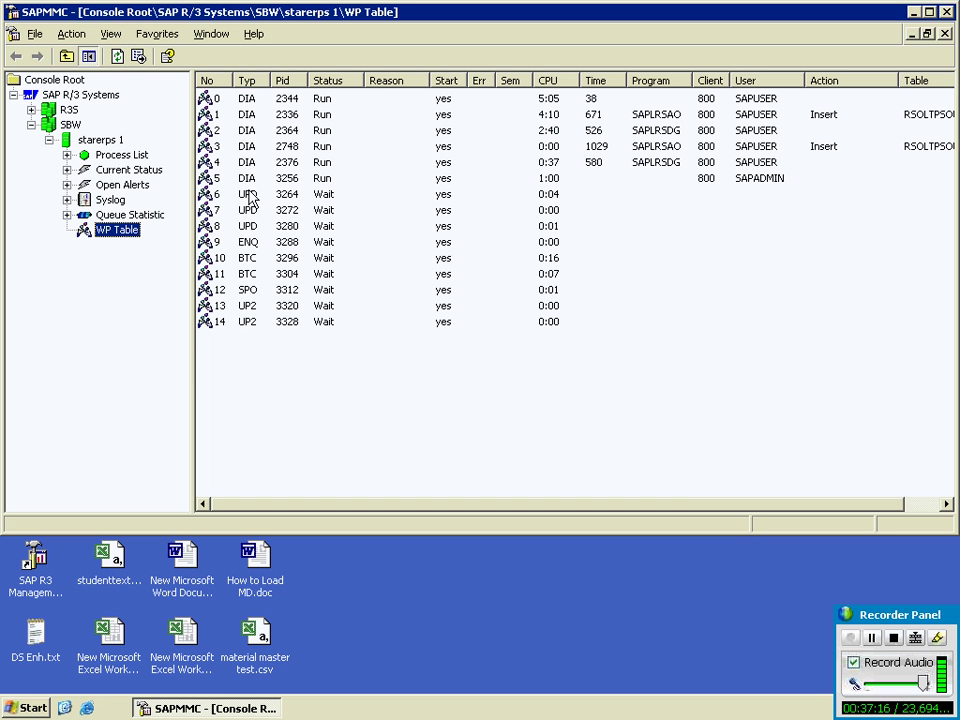
click(118, 58)
click(117, 56)
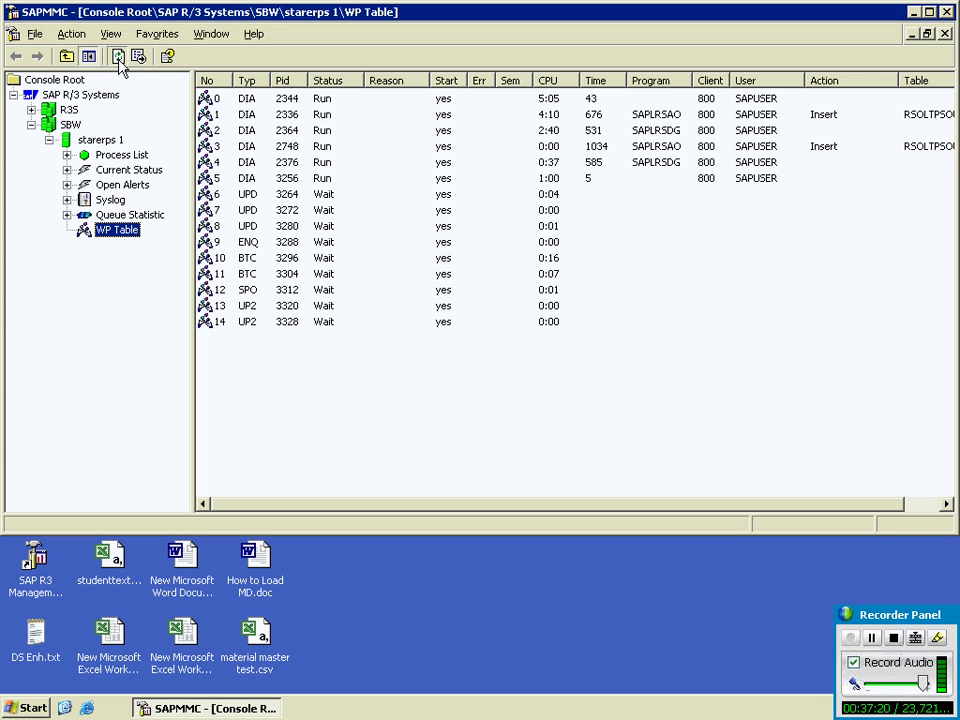
click(117, 56)
click(117, 56)
click(117, 57)
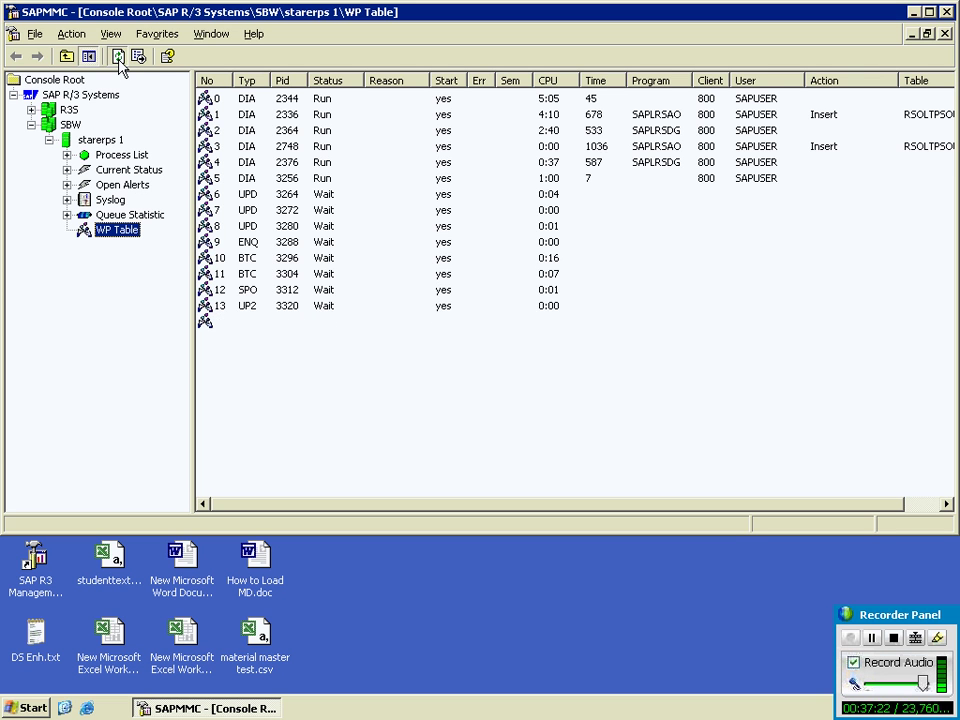
click(118, 59)
click(117, 57)
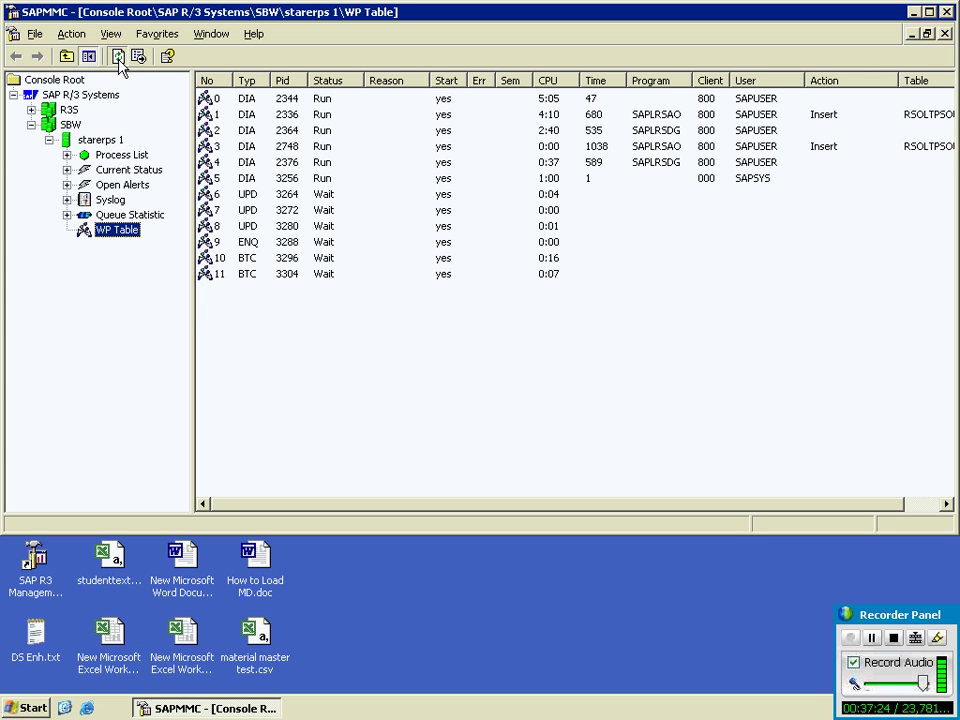
click(117, 57)
click(117, 57)
click(117, 57)
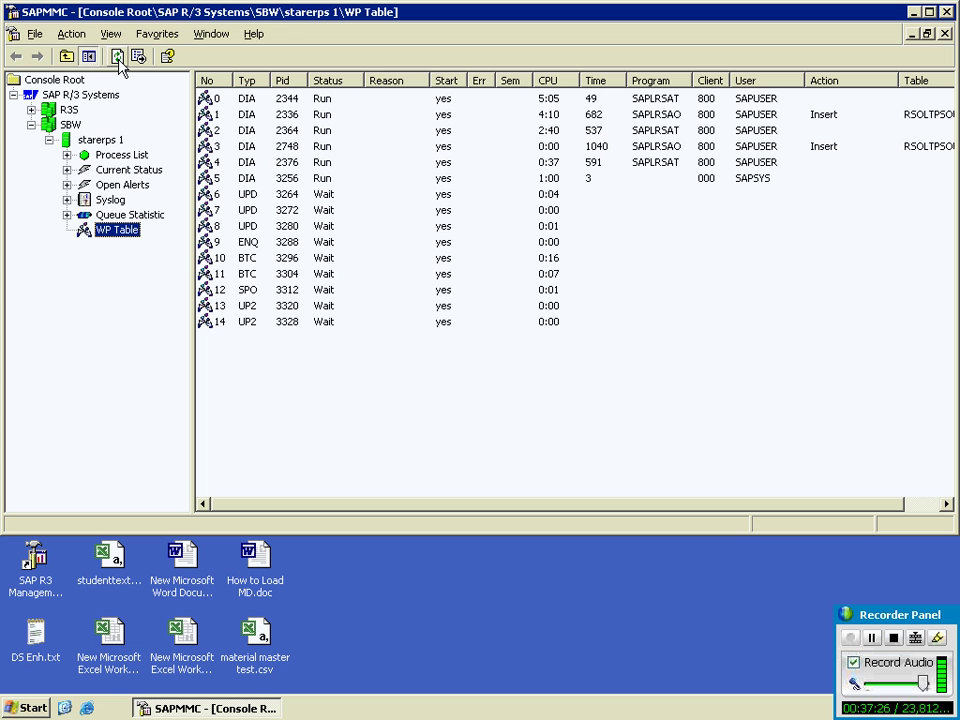
click(117, 57)
click(118, 58)
click(118, 59)
click(118, 59)
click(118, 59)
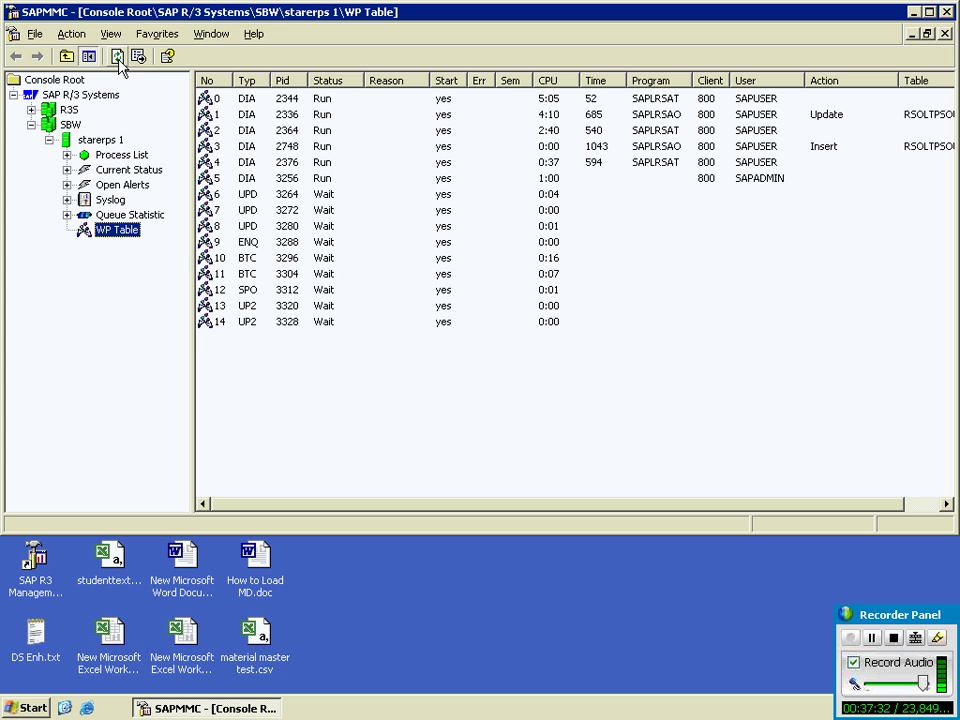
click(118, 59)
click(118, 59)
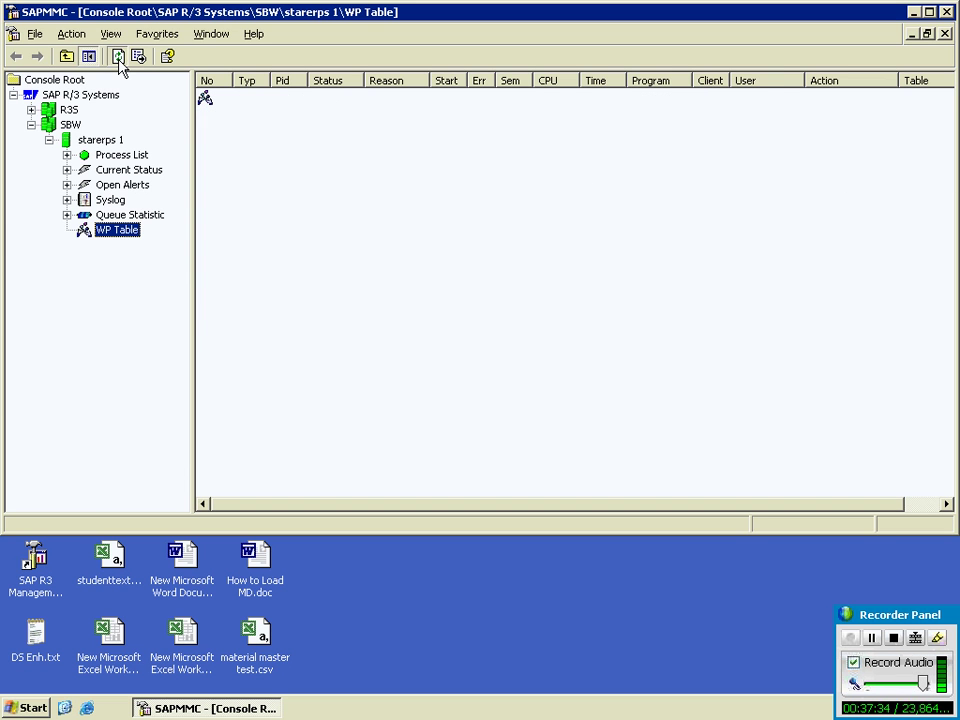
click(118, 59)
click(118, 59)
click(118, 59)
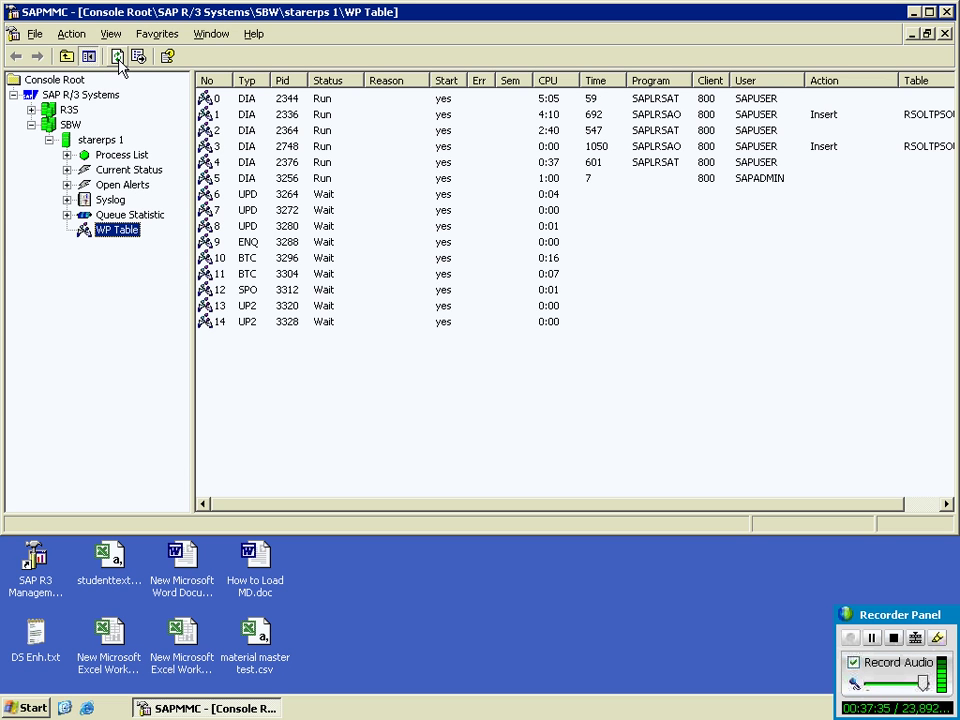
click(118, 59)
click(118, 59)
click(118, 59)
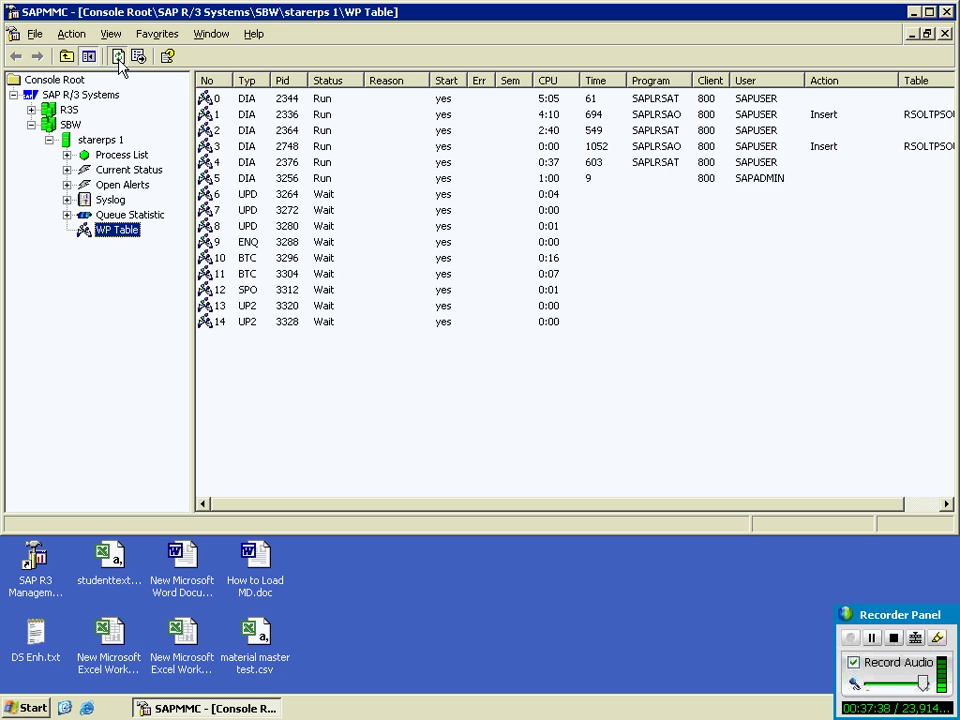
click(118, 59)
click(118, 59)
click(118, 59)
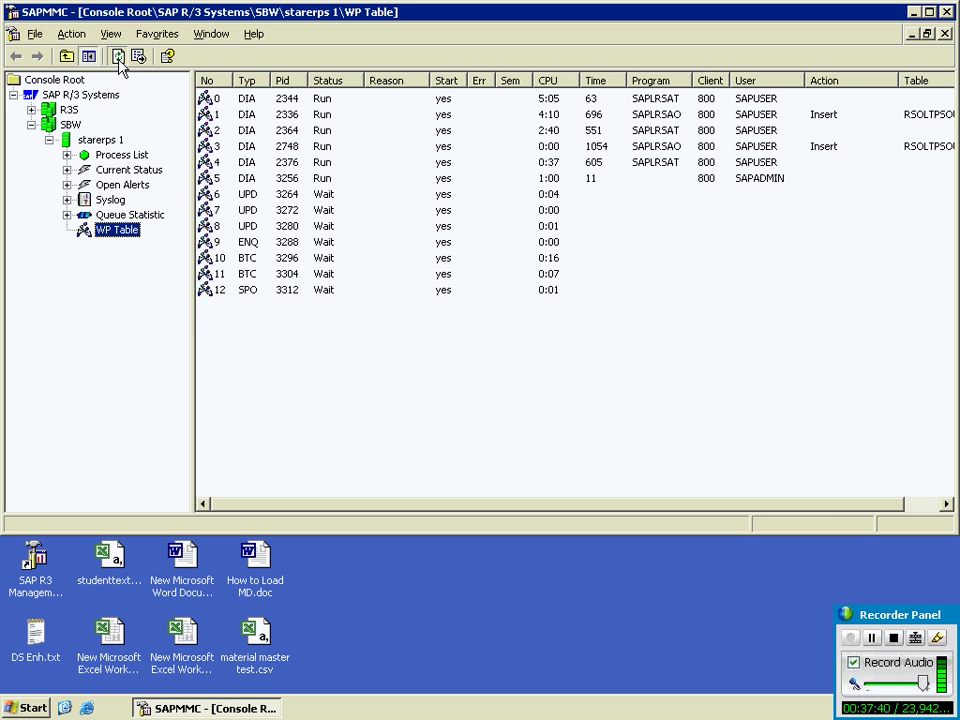
click(118, 59)
click(118, 59)
click(118, 59)
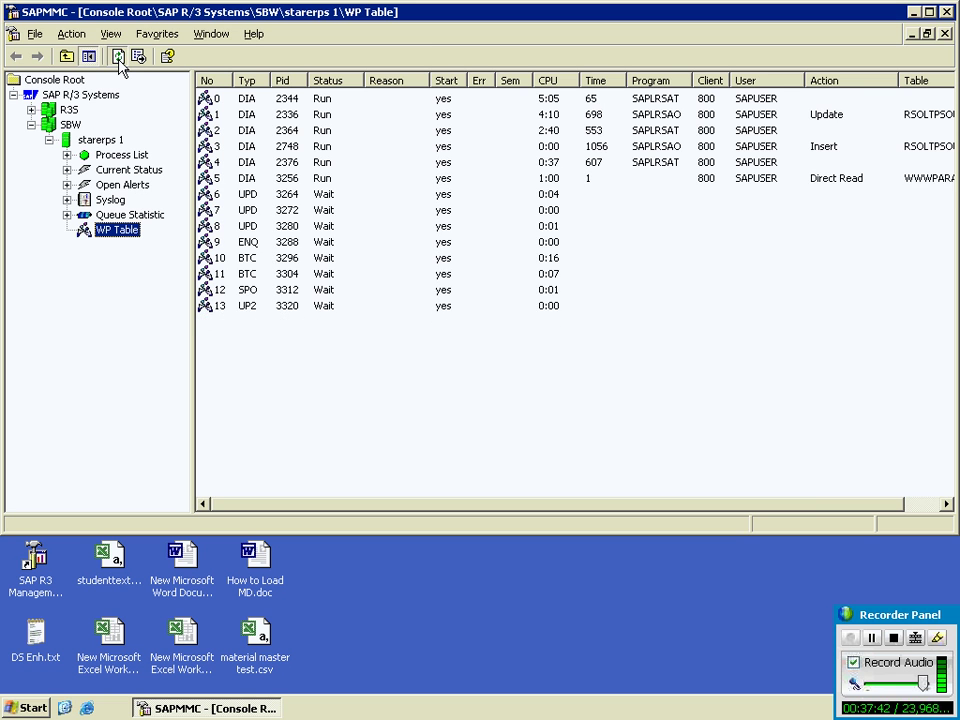
click(118, 59)
click(118, 59)
click(118, 59)
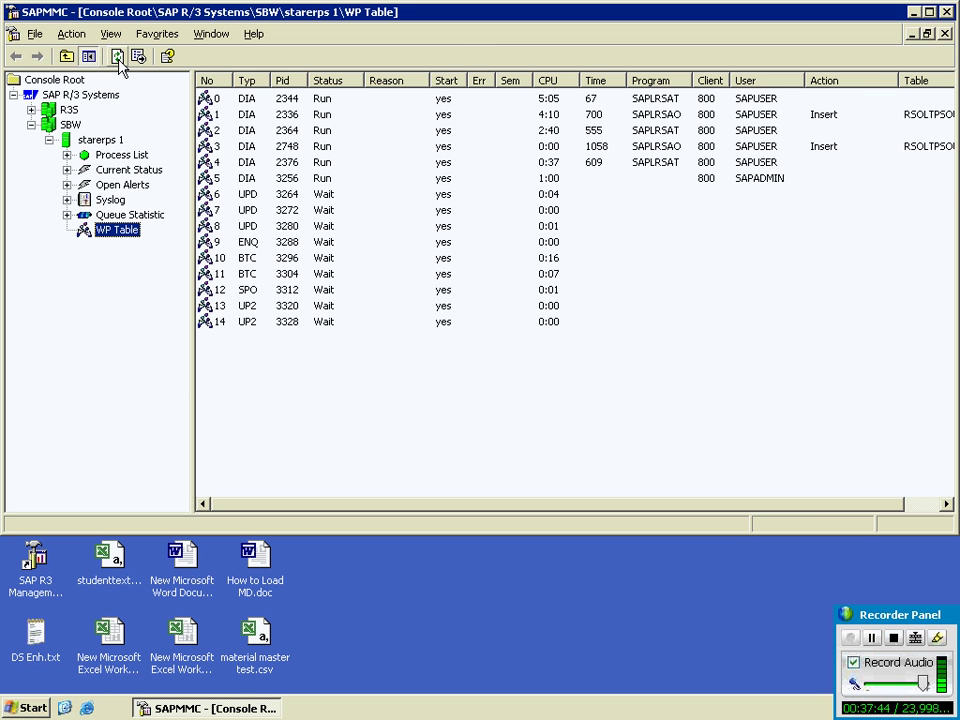
click(118, 59)
click(118, 59)
click(118, 59)
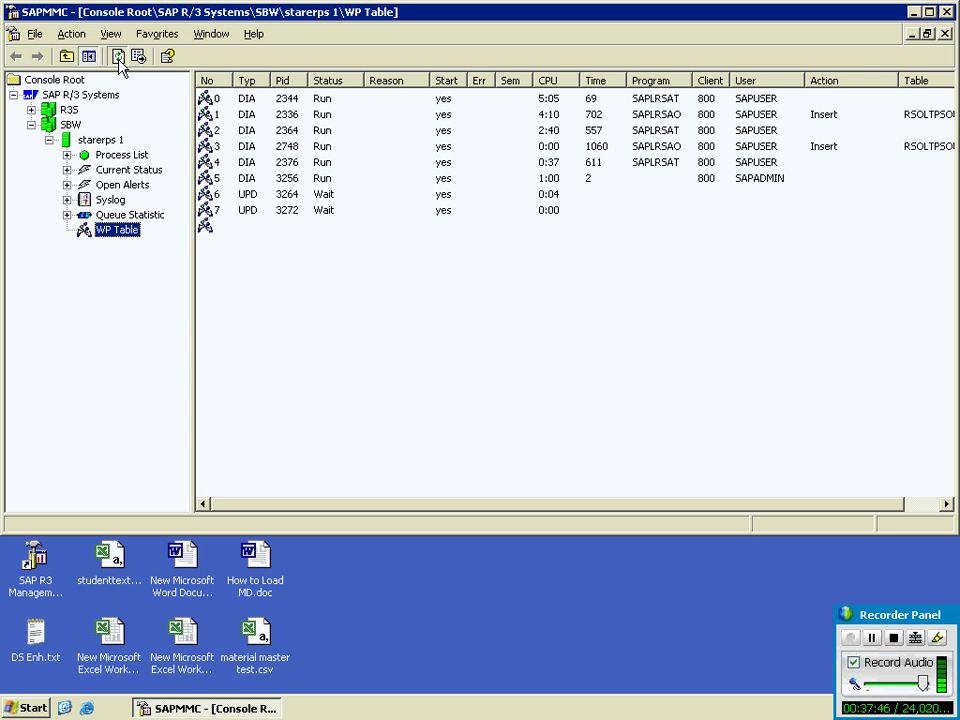
click(118, 59)
click(118, 59)
click(118, 59)
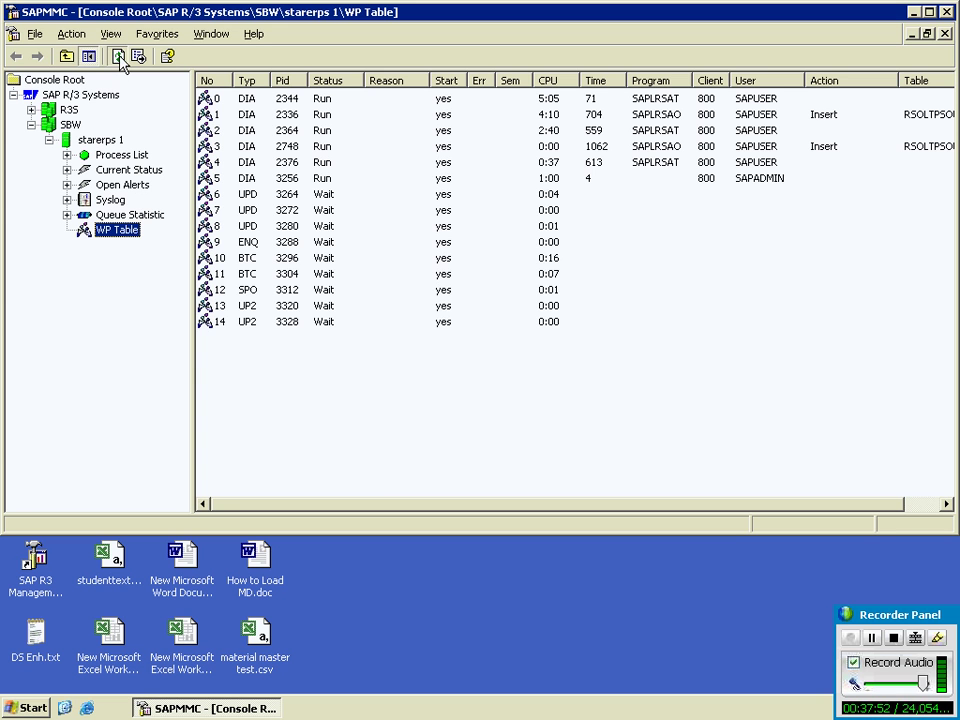
click(118, 59)
click(118, 59)
click(118, 59)
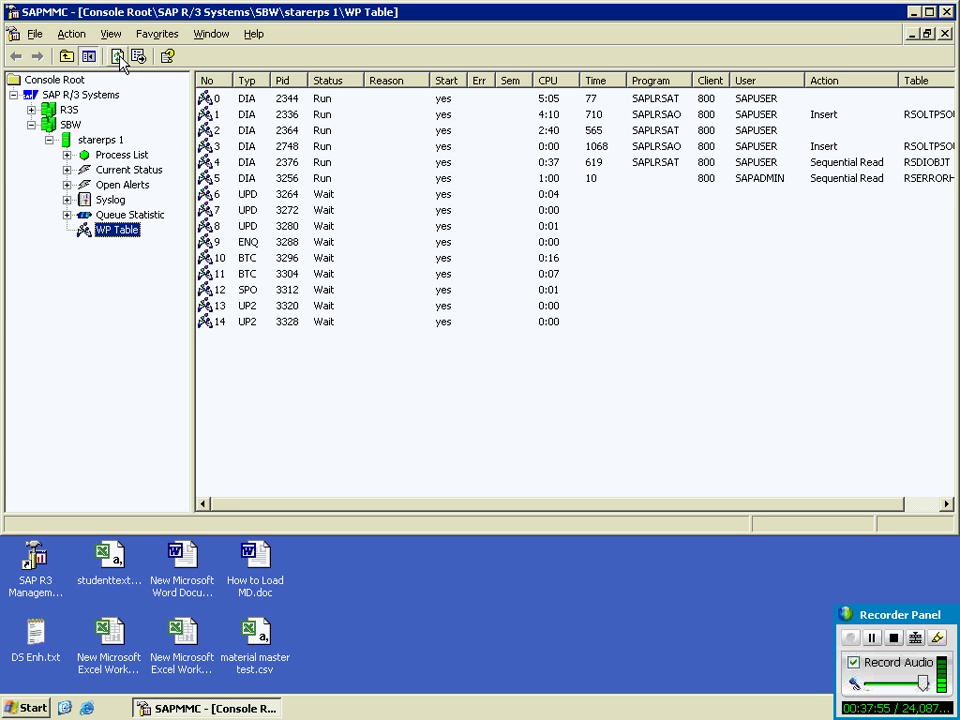
click(118, 59)
click(118, 59)
click(118, 59)
click(118, 59)
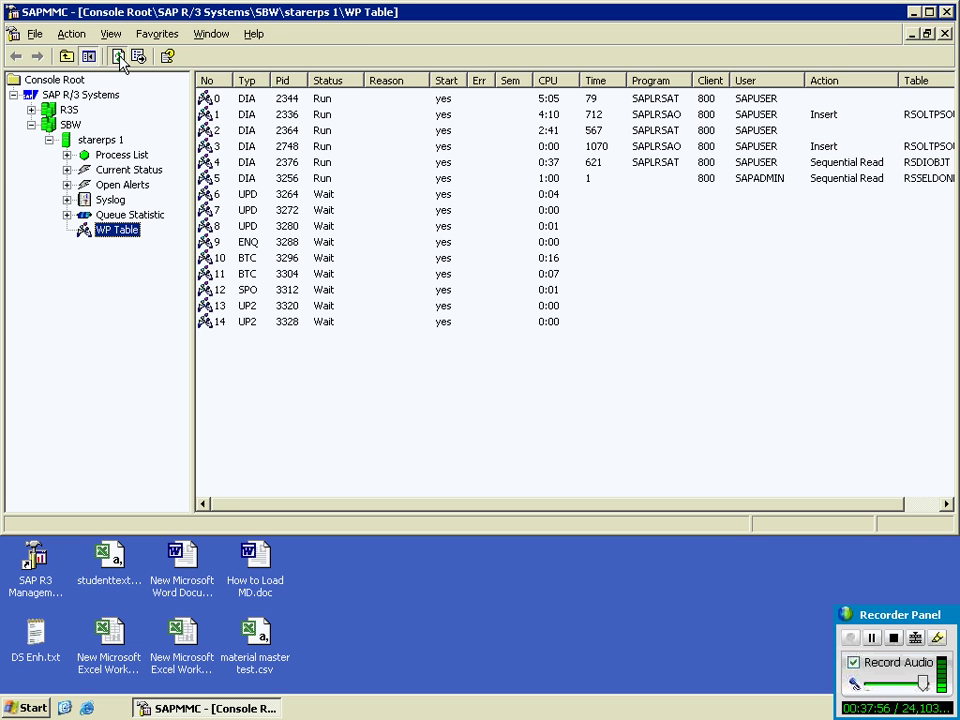
click(118, 57)
click(118, 57)
click(118, 57)
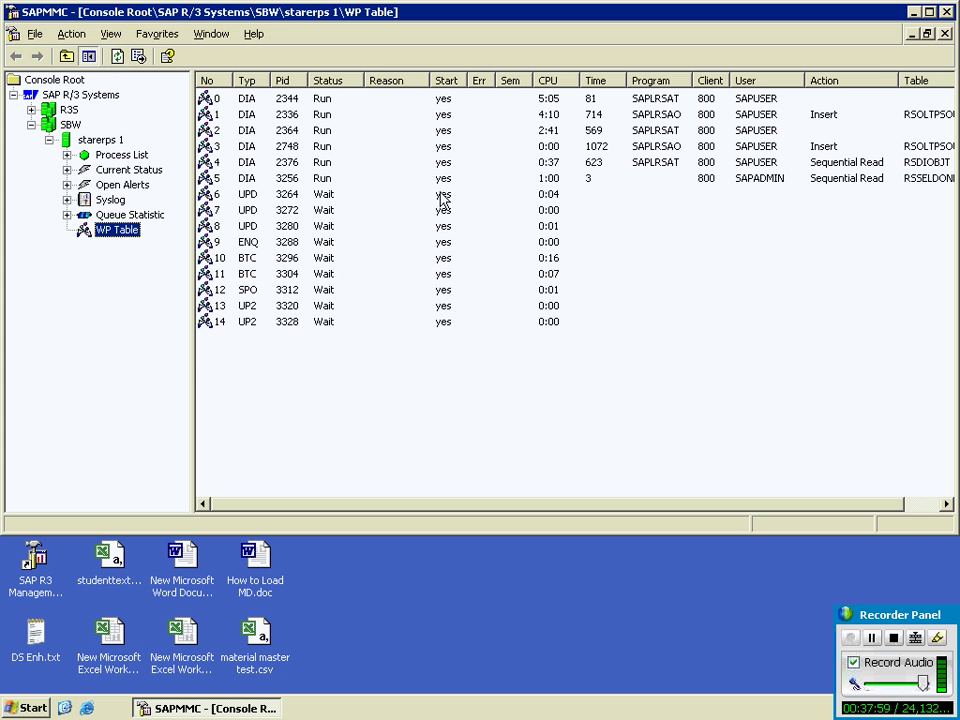
Step: Inspect the running work process with Pid 2748, then refresh the WP Table
click(600, 147)
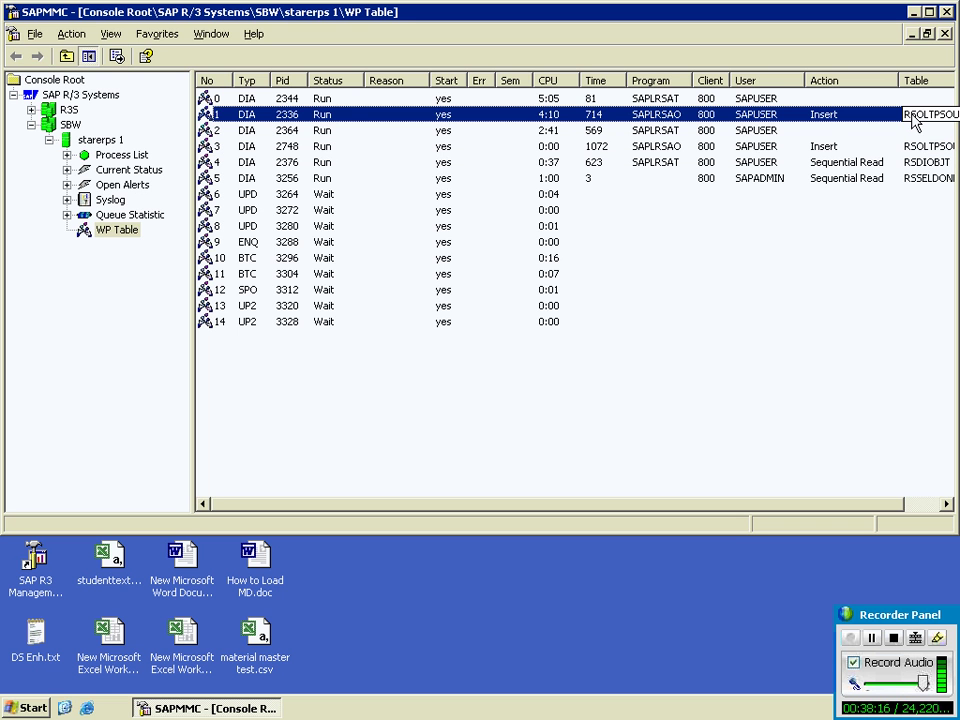
click(915, 150)
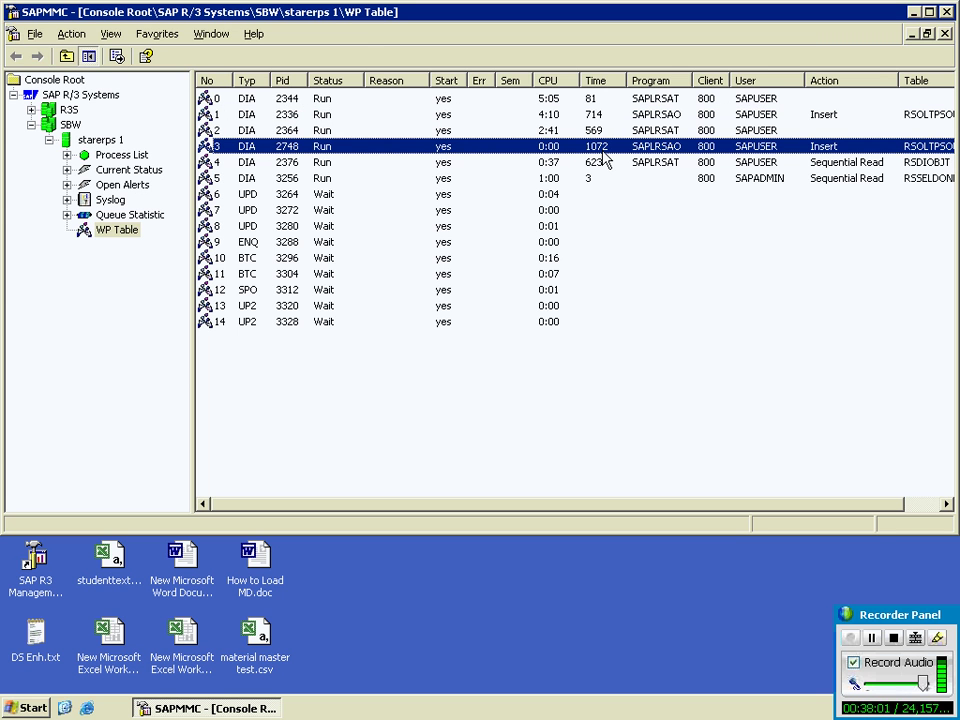
click(178, 139)
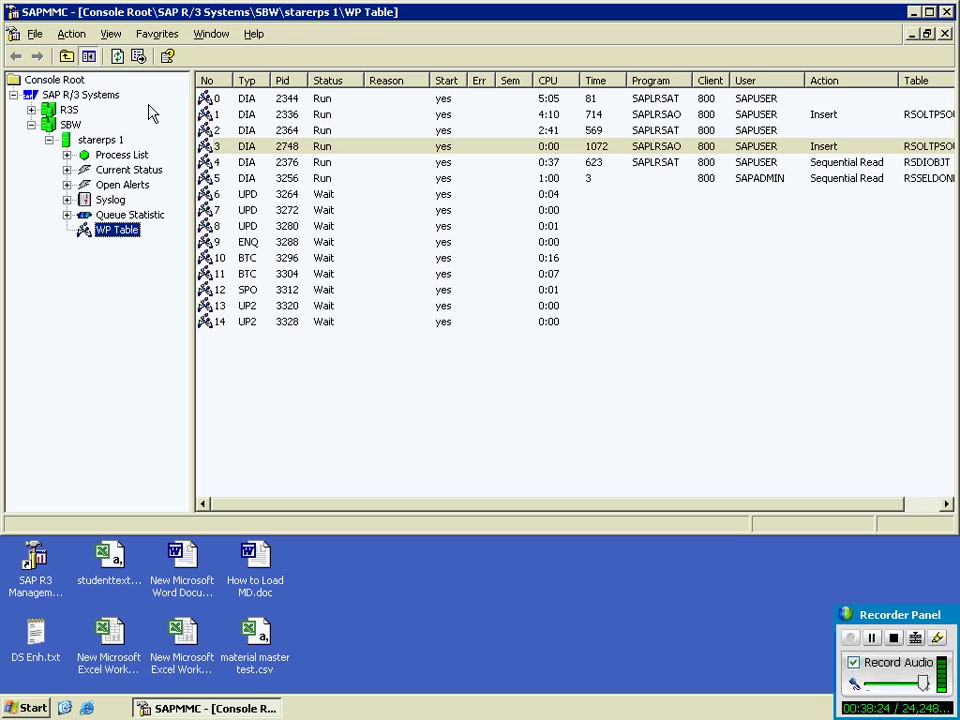
click(119, 58)
Step: Start exporting the work process list twice, cancelling each export without saving
click(117, 58)
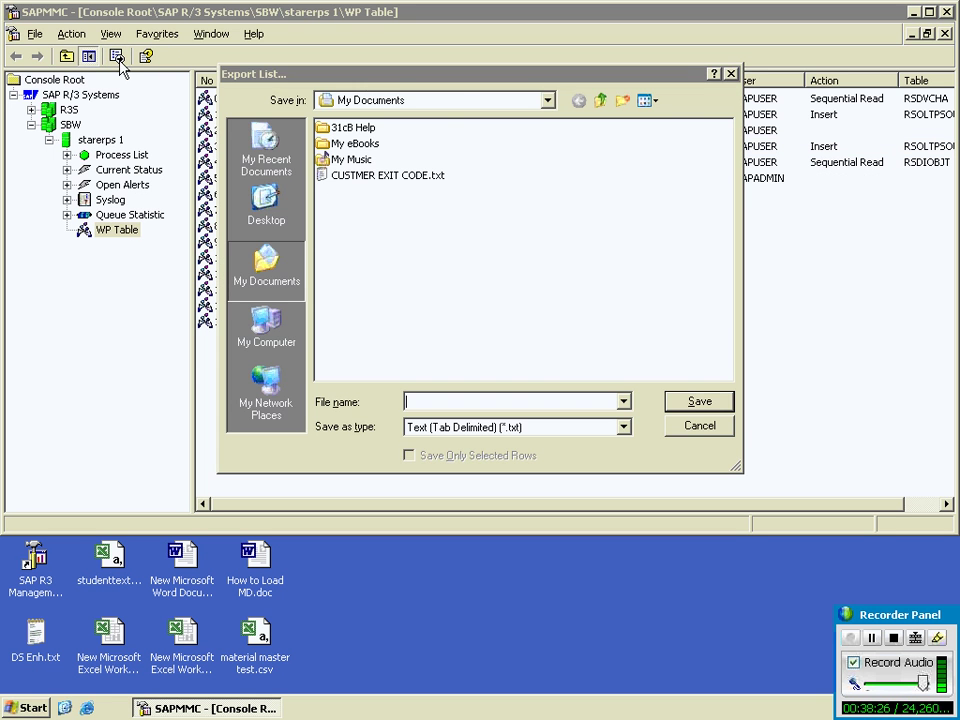
click(690, 424)
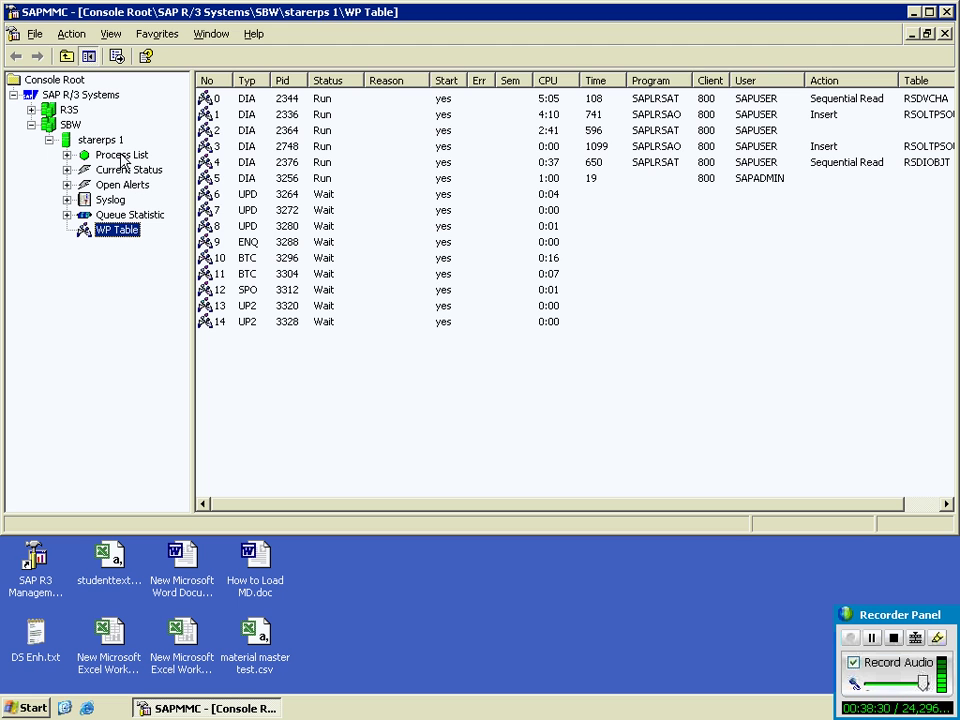
click(117, 56)
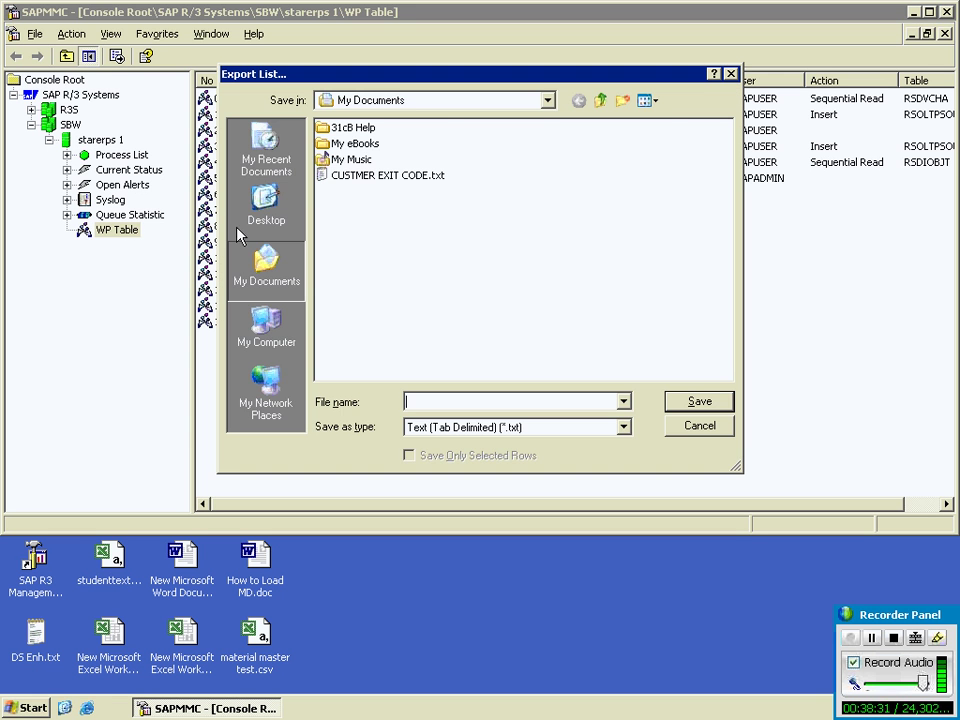
click(690, 429)
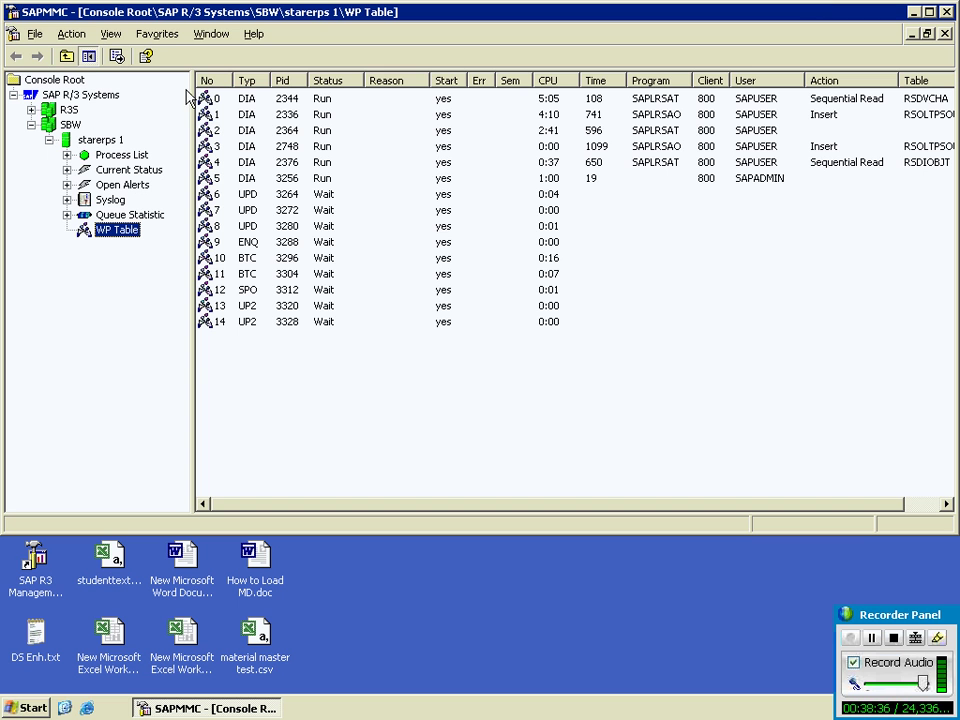
Step: Hide and reshow the console tree, refresh once more, and minimise SAPMMC
click(89, 57)
click(88, 57)
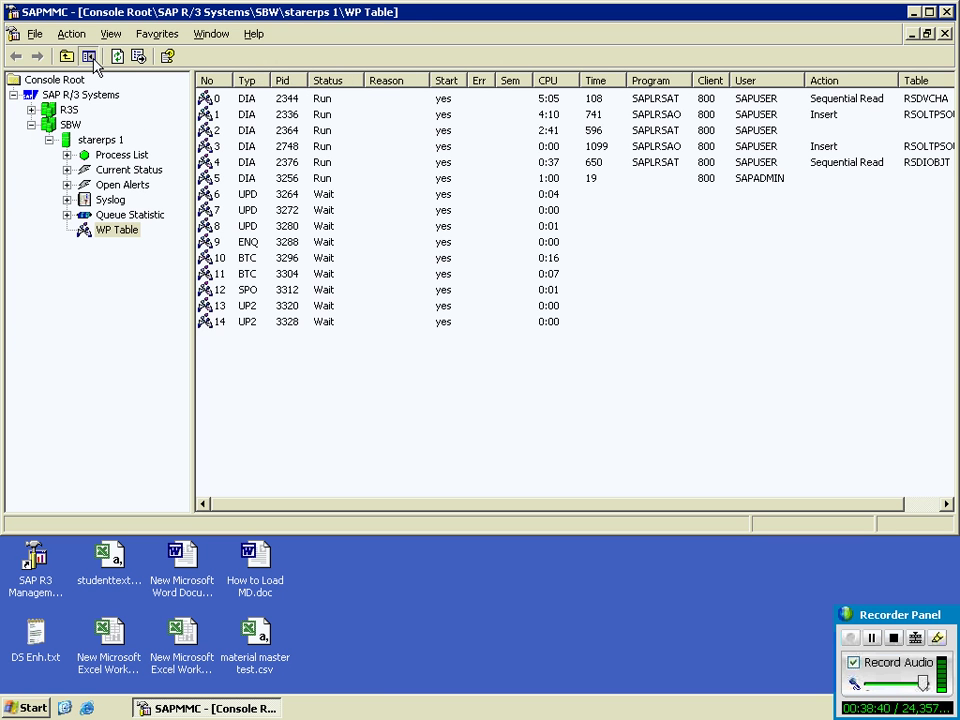
click(117, 57)
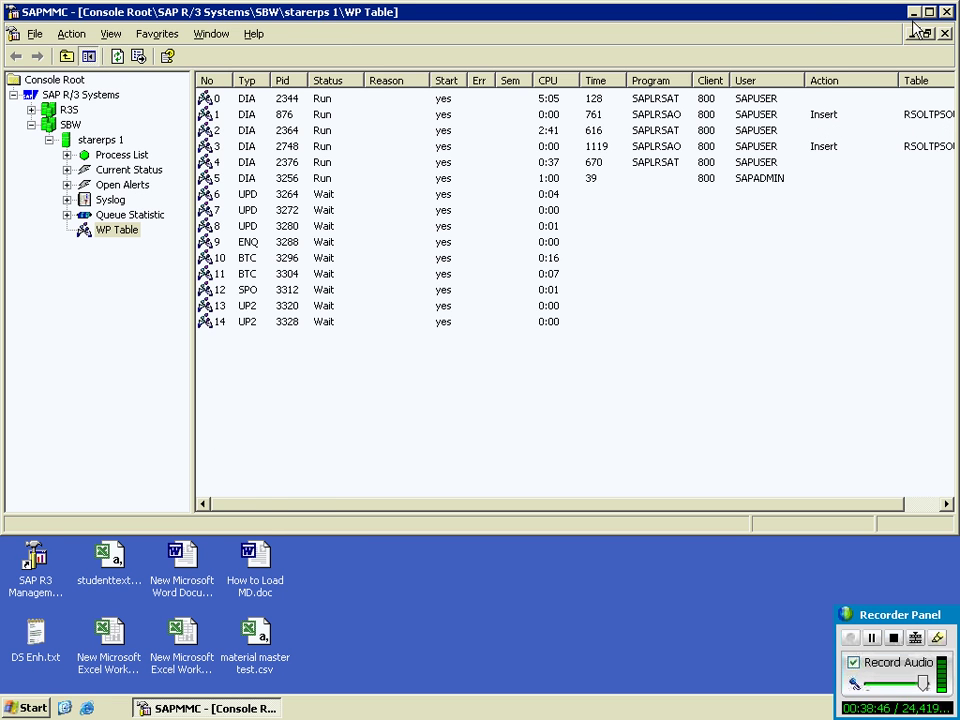
key(super+d)
Step: Restore SAPMMC's SBW work process table on the 192.168.10.52 server from its taskbar button
mouse_move(446, 9)
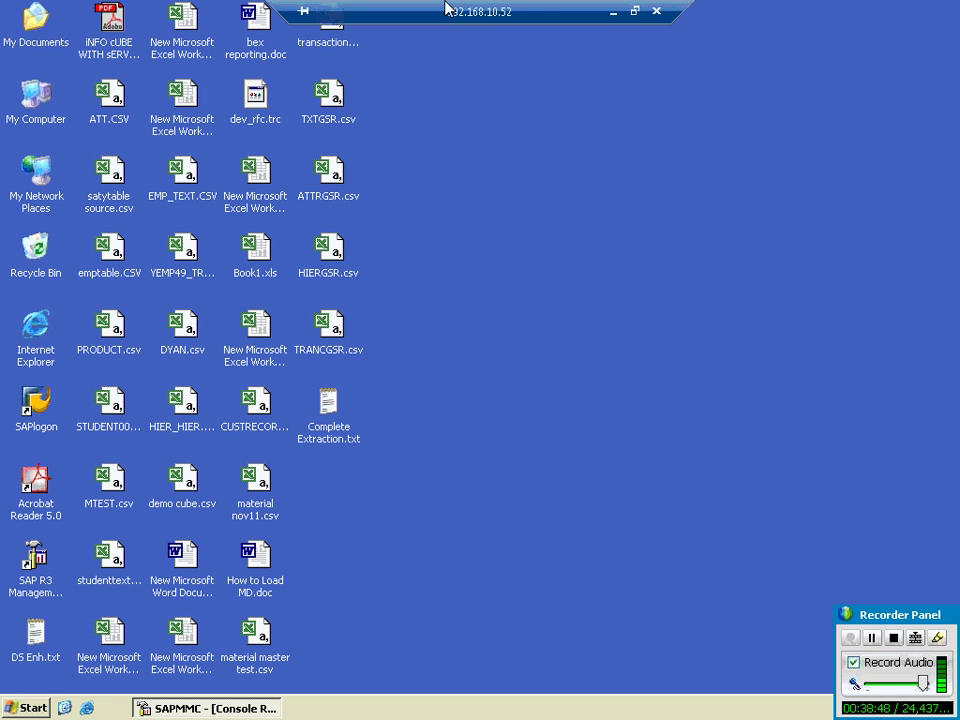
click(614, 13)
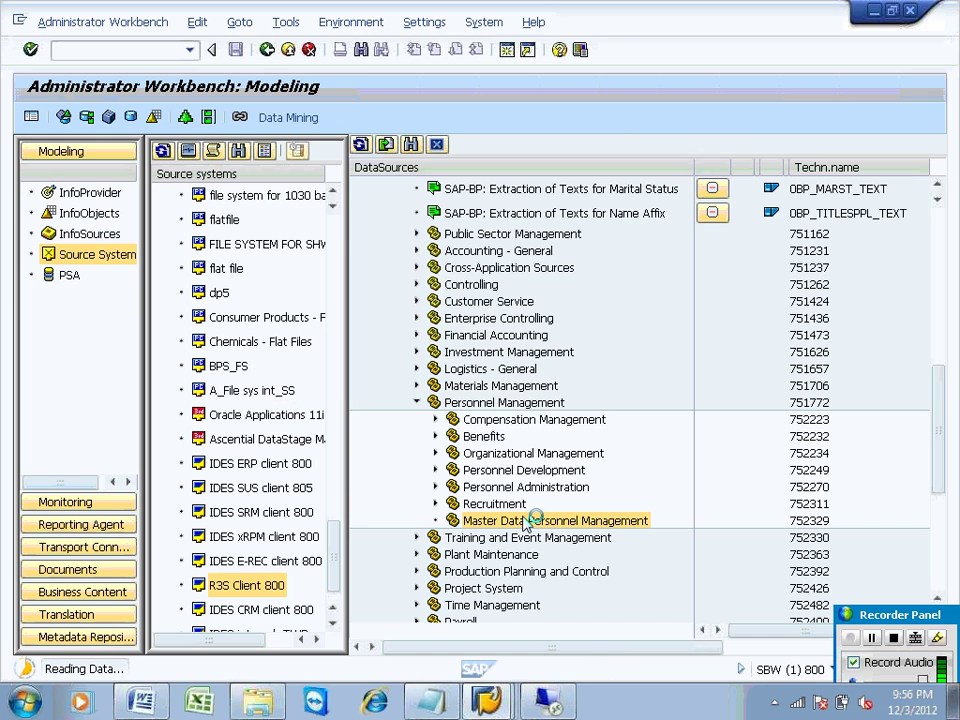
click(558, 706)
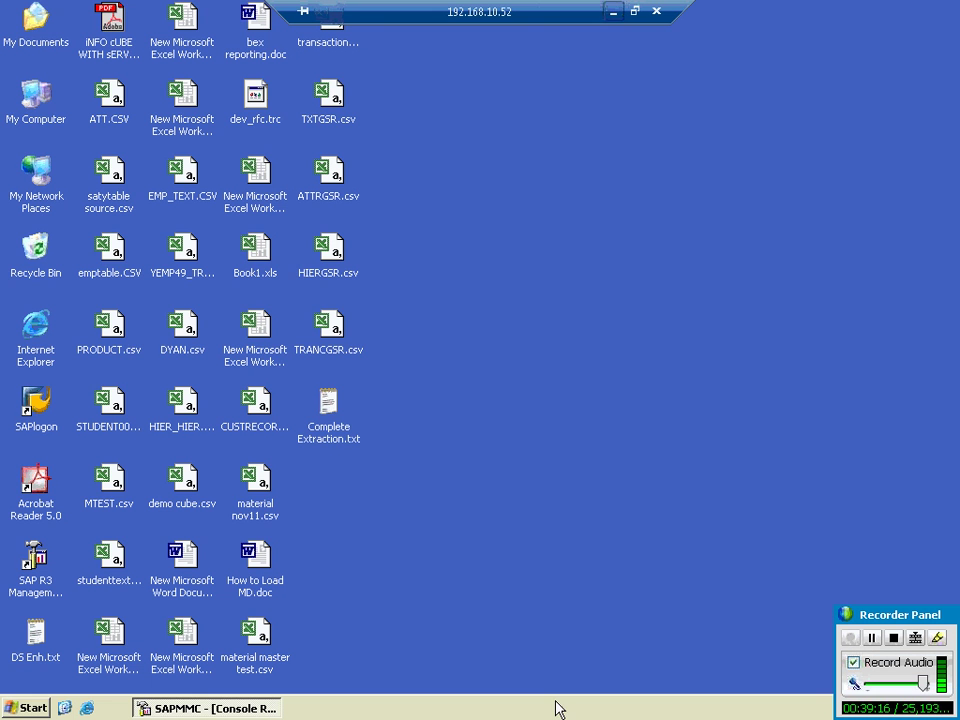
click(240, 708)
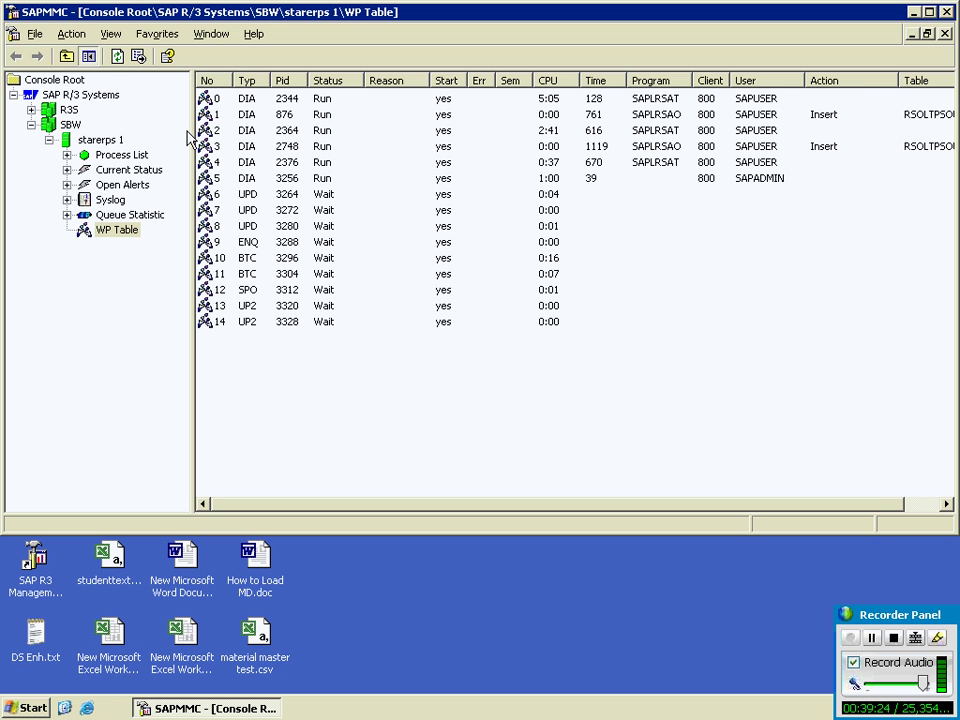
Step: Refresh the SBW WP Table about a dozen more times, then minimise SAPMMC
click(117, 57)
click(118, 58)
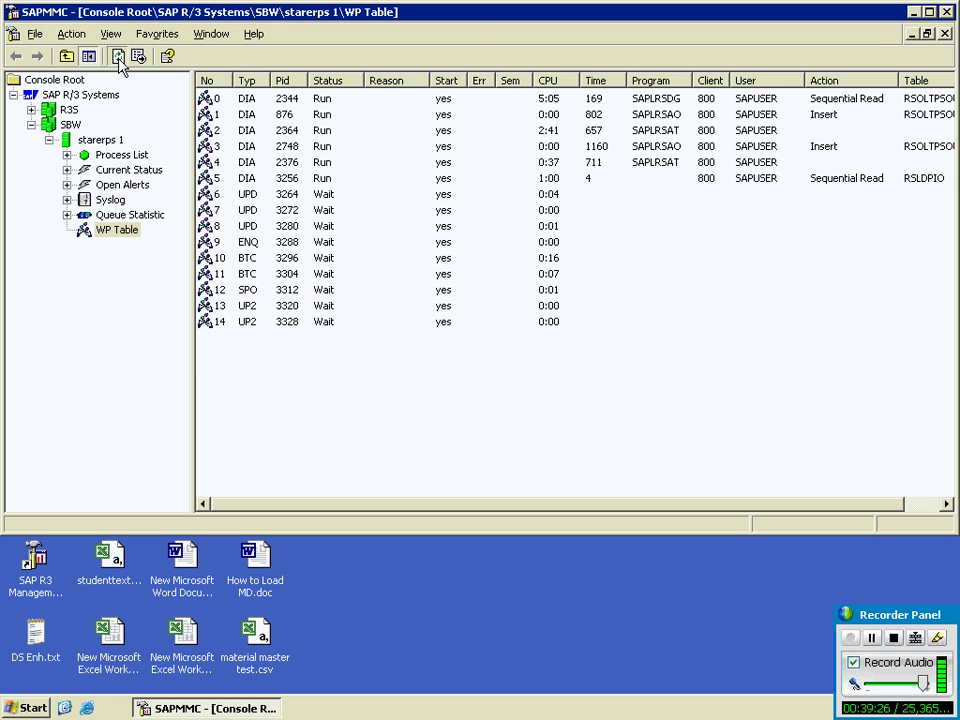
click(118, 58)
click(118, 58)
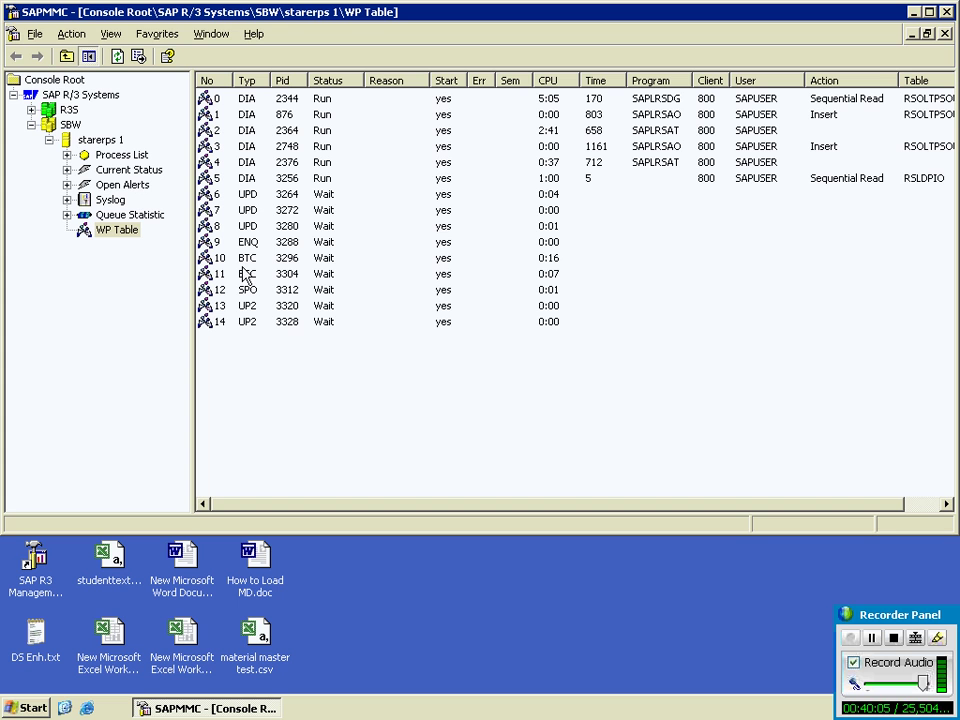
click(117, 56)
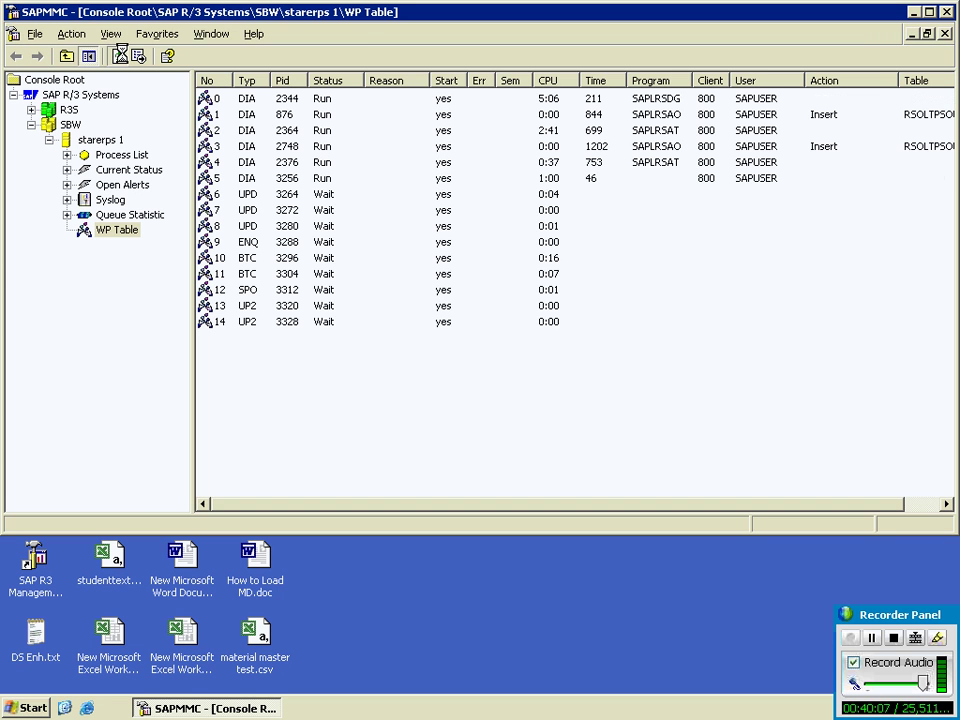
click(118, 56)
click(118, 56)
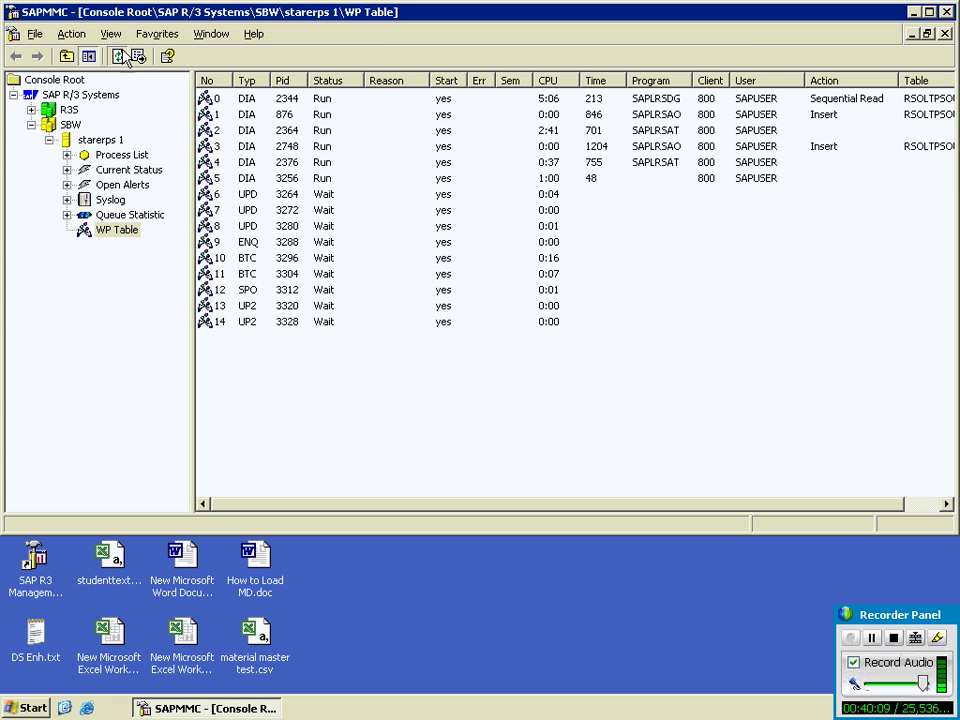
click(118, 56)
click(119, 56)
click(118, 57)
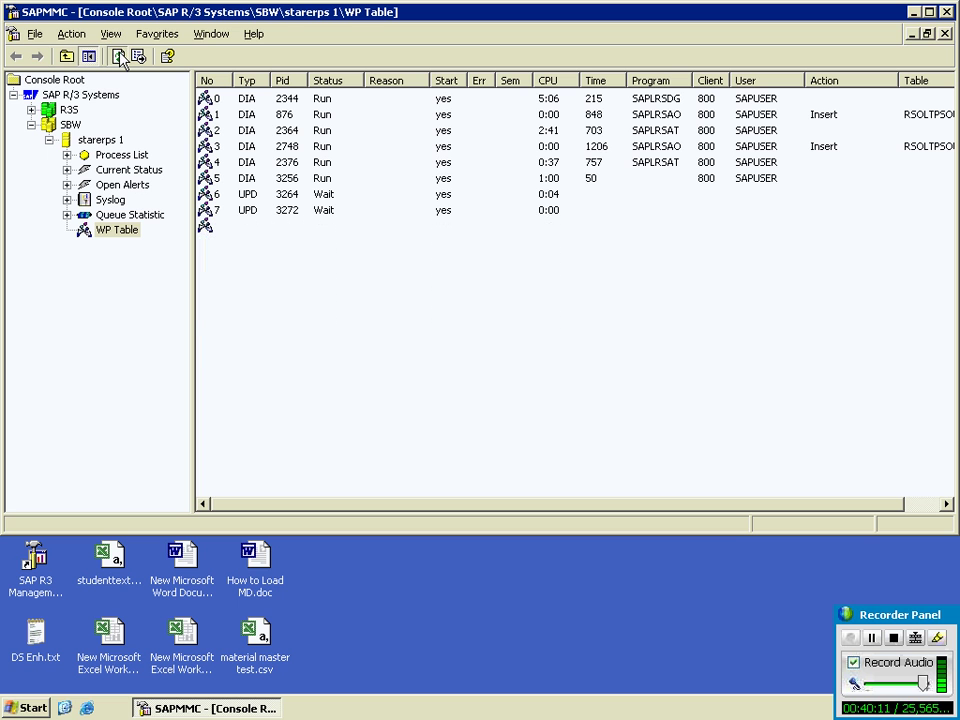
click(118, 57)
click(118, 57)
click(118, 57)
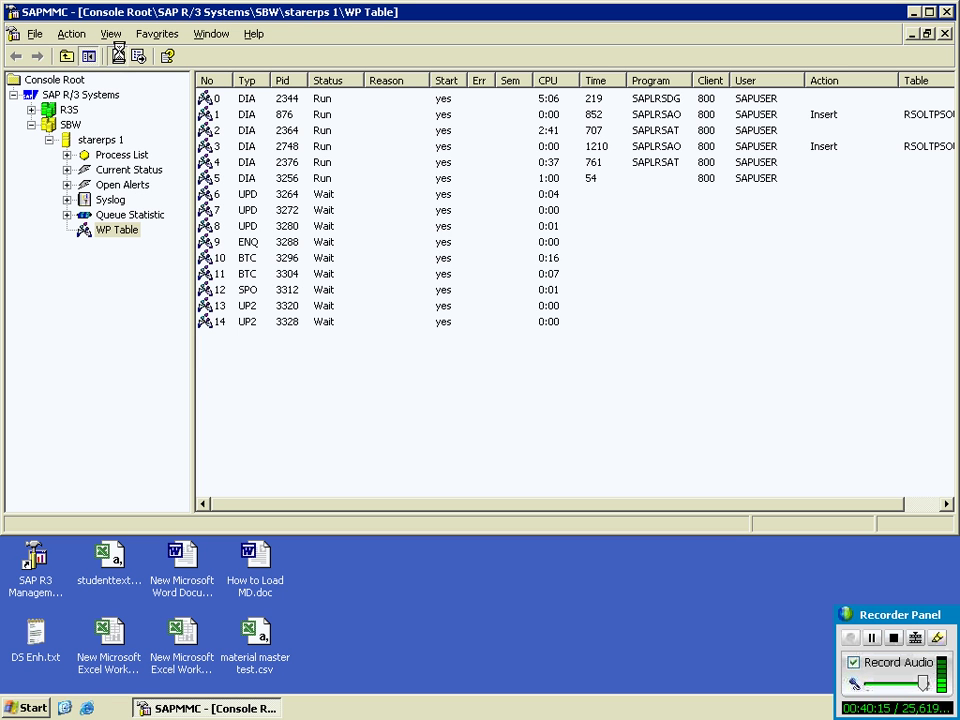
click(253, 708)
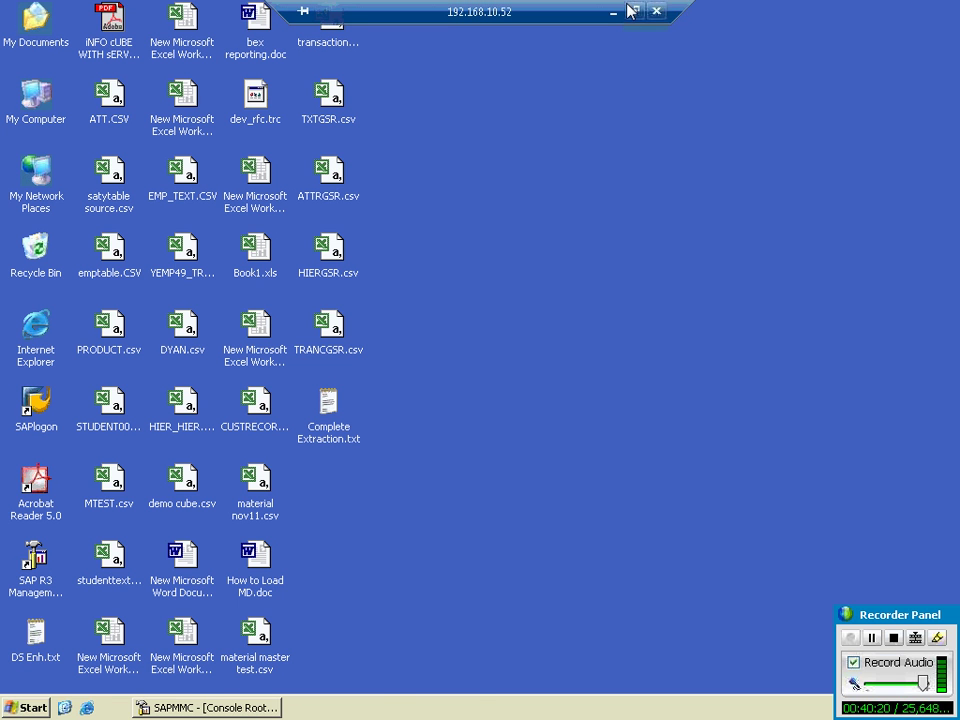
Step: Open the BAS SAP BI 7 connection from the SAP Logon pad
click(632, 8)
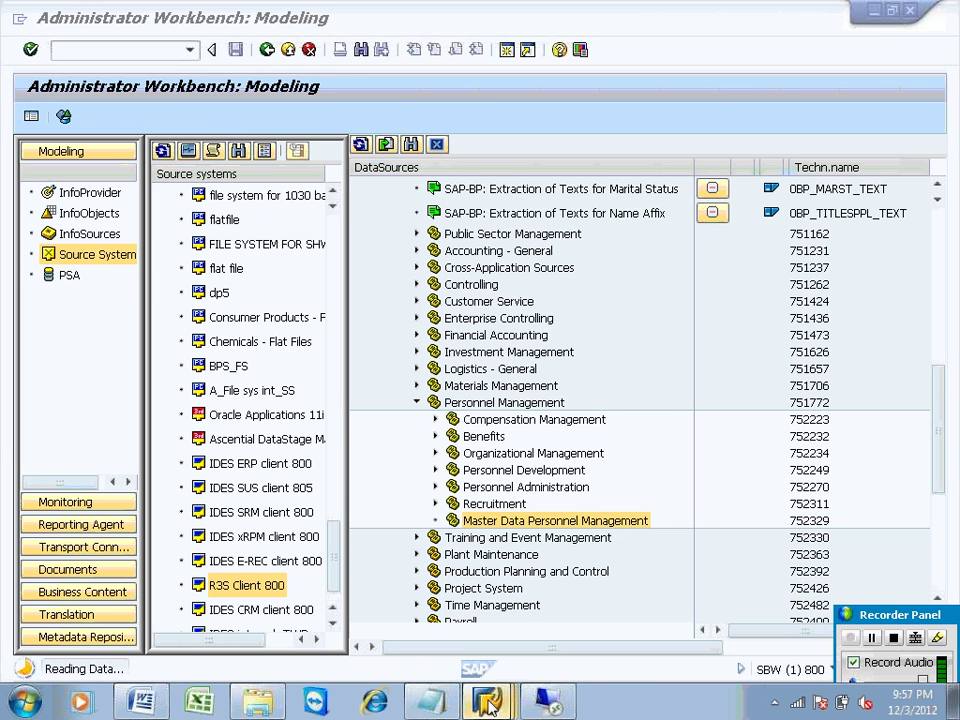
mouse_move(487, 702)
click(424, 565)
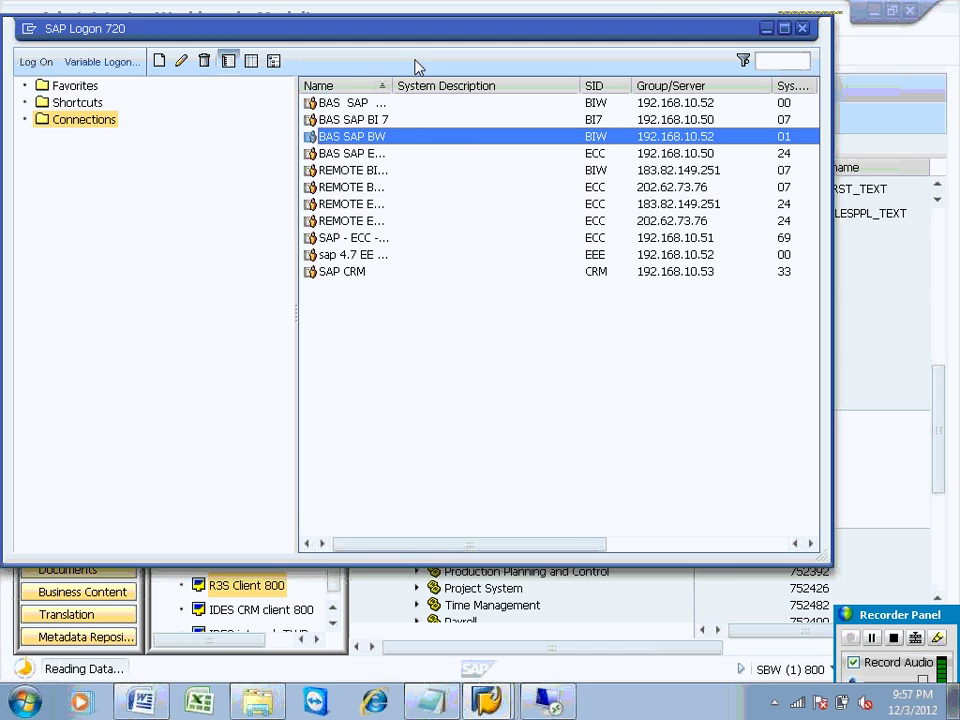
click(409, 119)
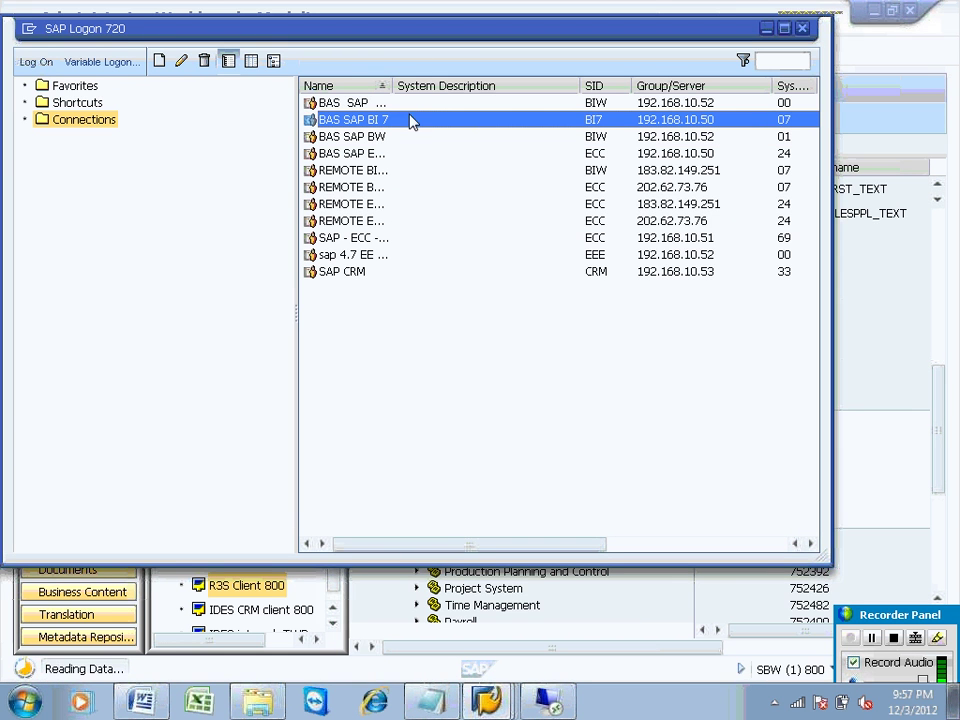
double_click(409, 119)
Step: Log on to BI7 client 001, keeping other logons, and run transaction /nrsa1
text(sap)
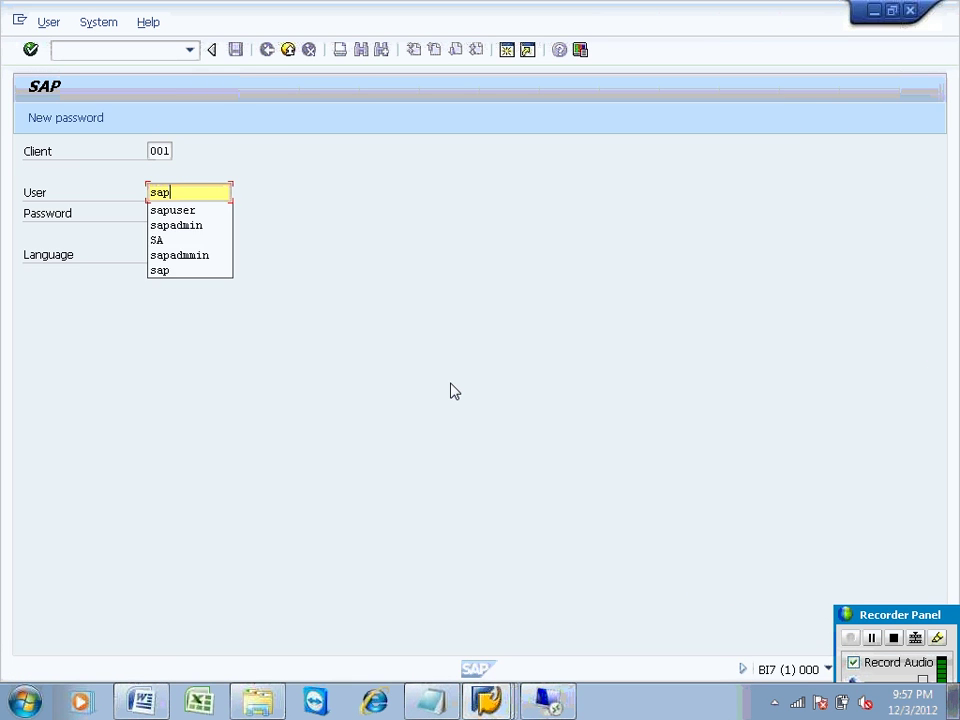
text(admin)
key(Tab)
key(ctrl+v)
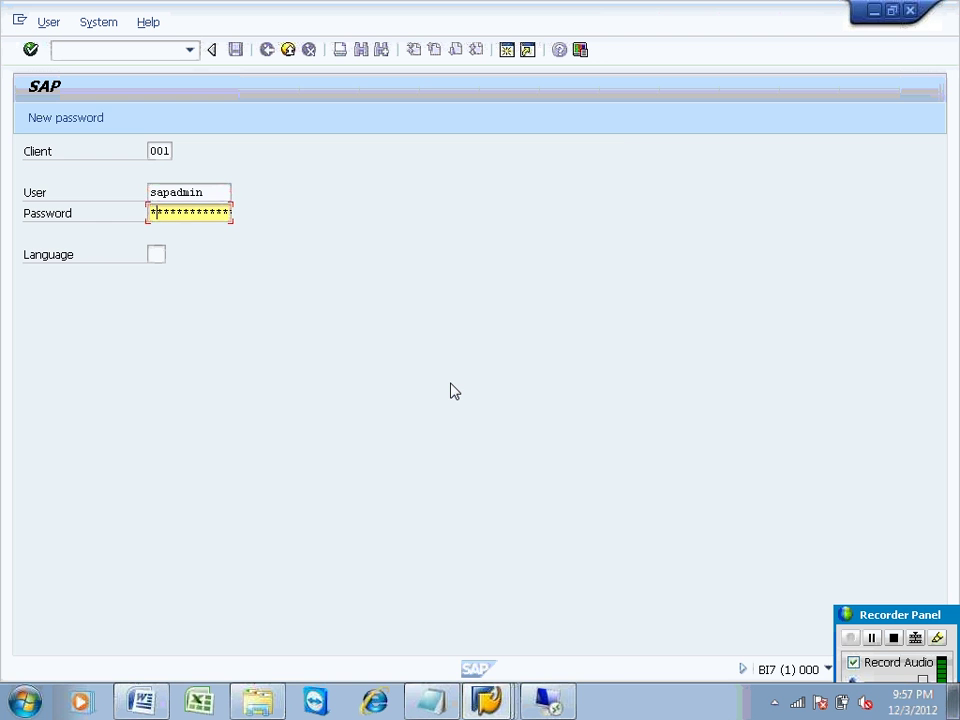
key(Return)
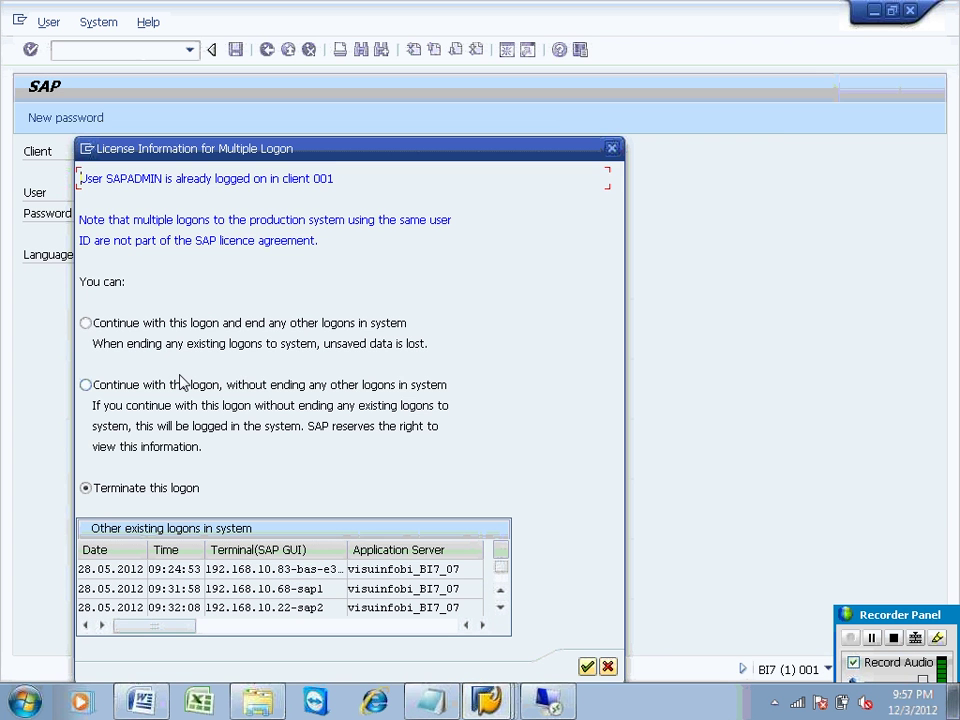
key(Return)
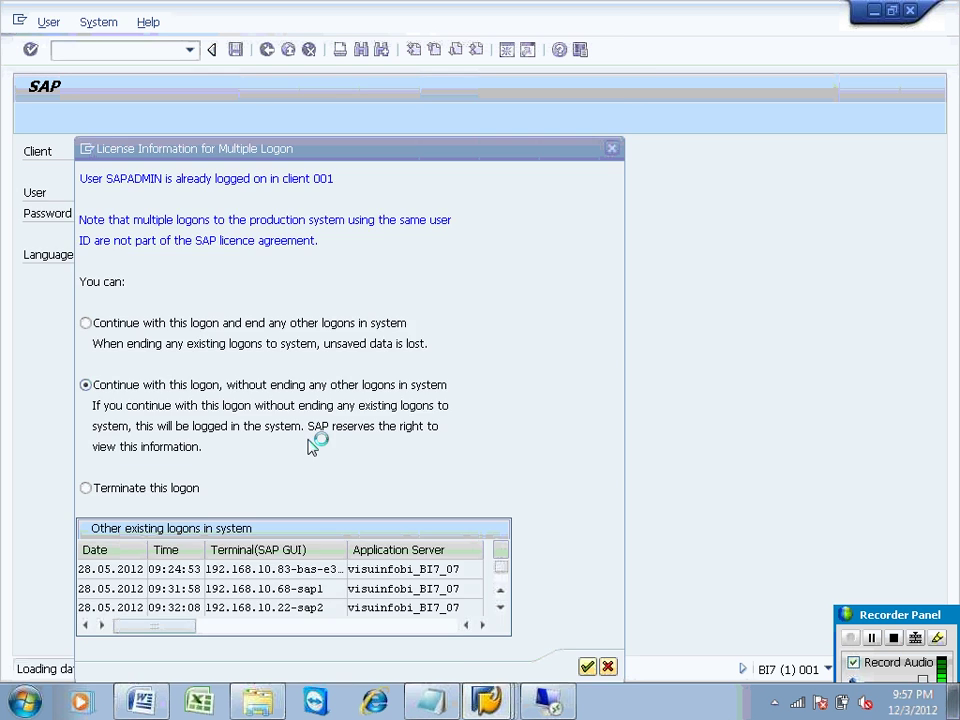
text(/nr)
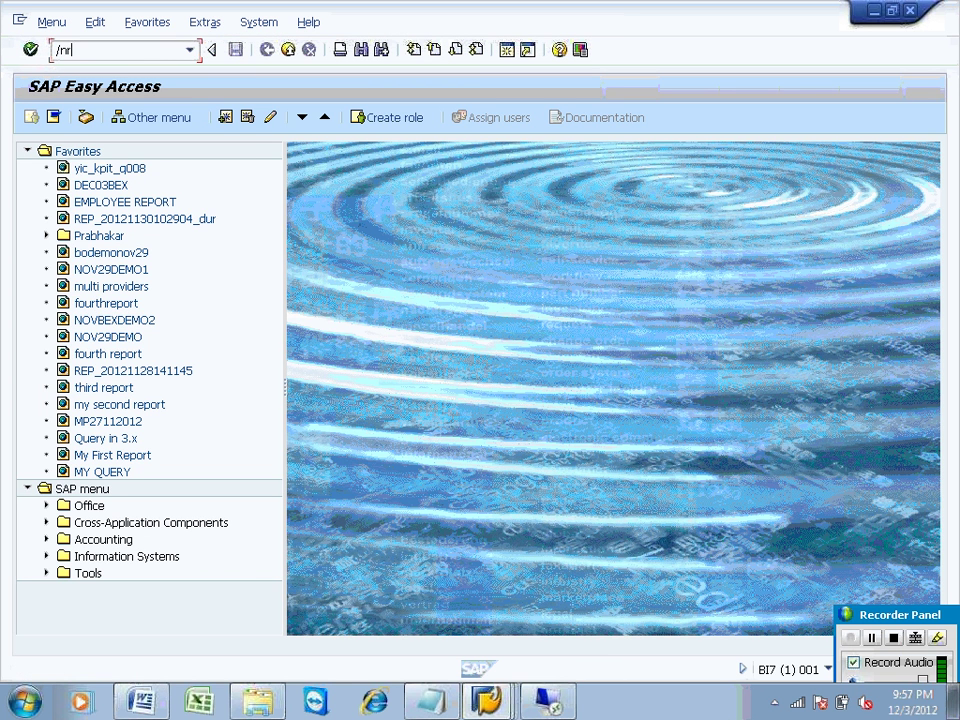
text(sa1)
key(Return)
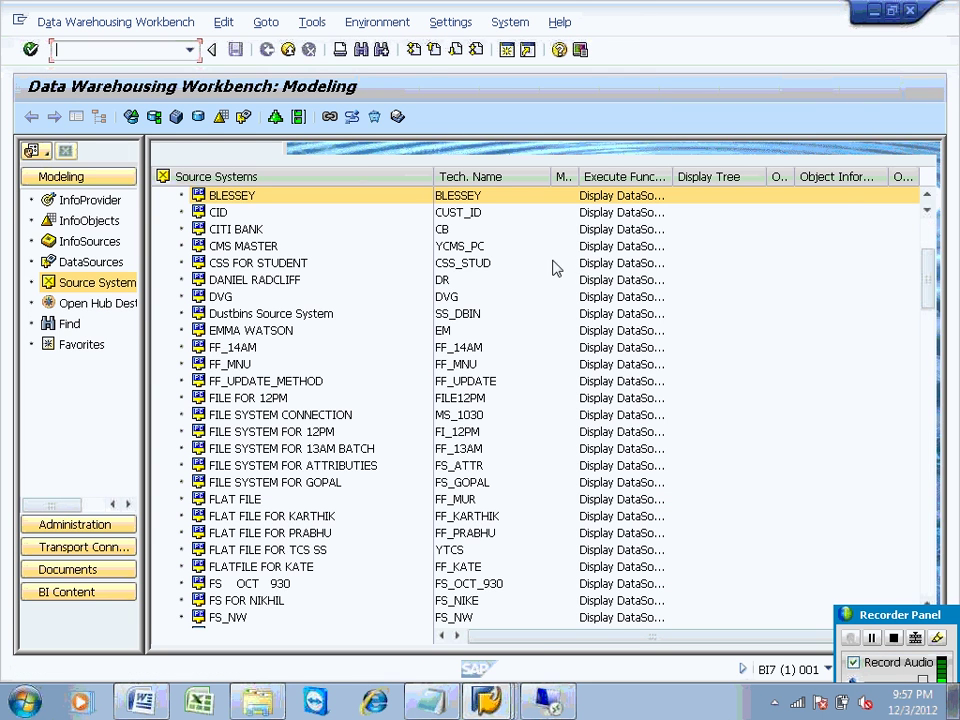
Step: Expand the SAP and BI source system folders and check RFC CONNECTION, which fails
click(928, 236)
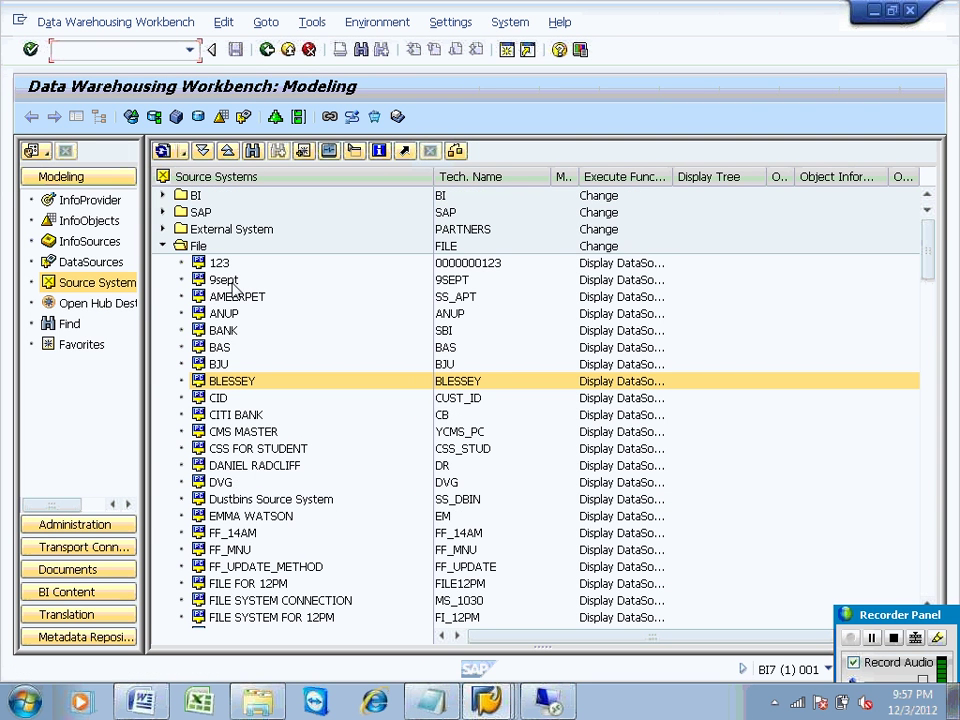
click(163, 212)
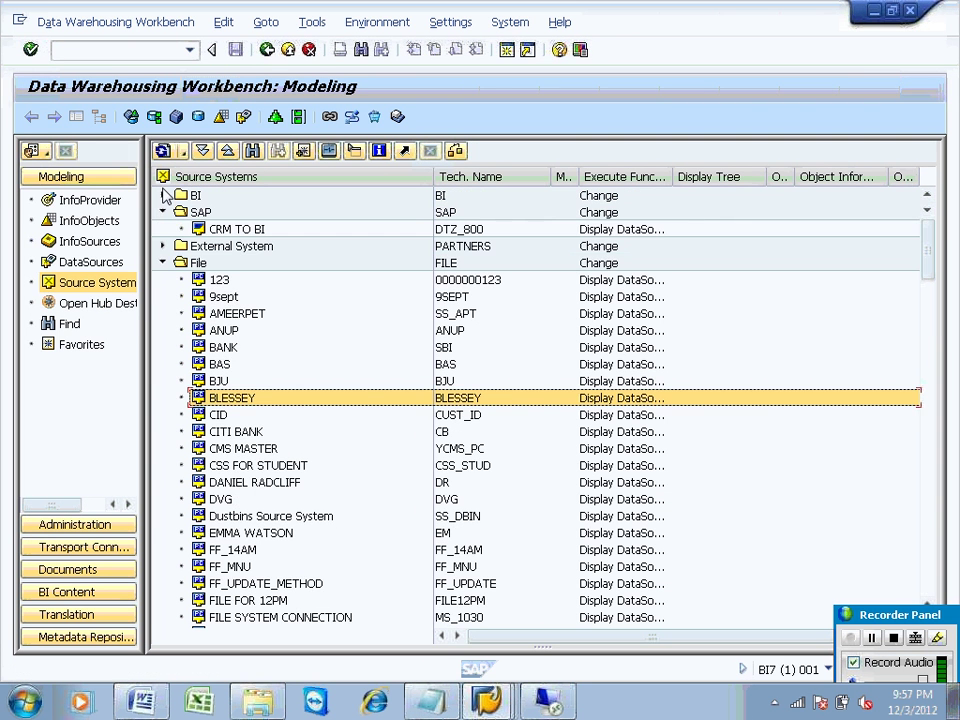
click(163, 195)
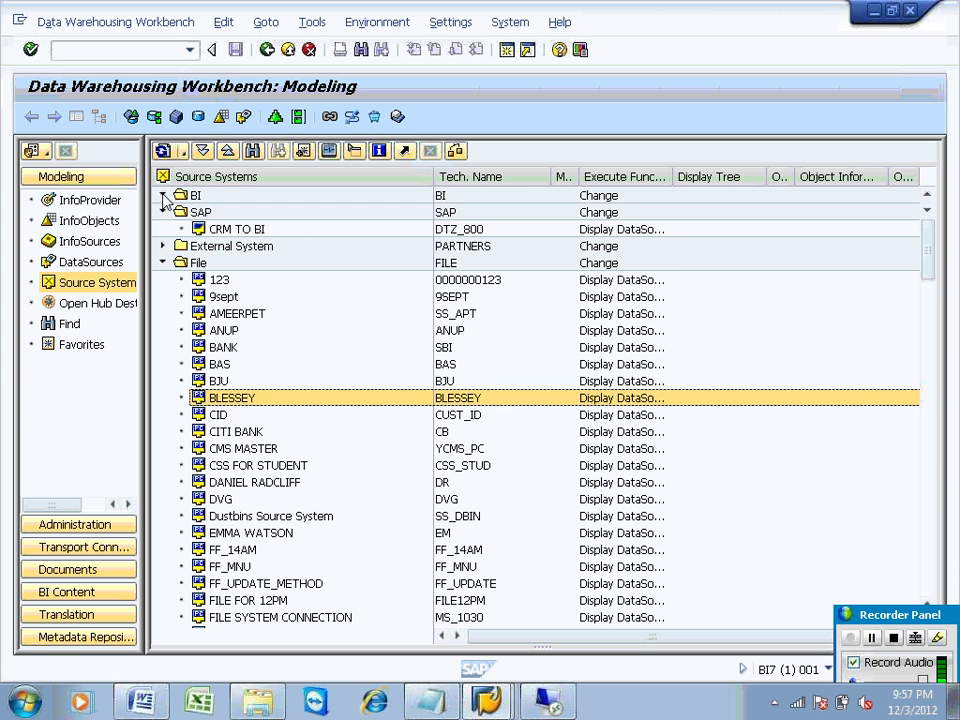
click(250, 213)
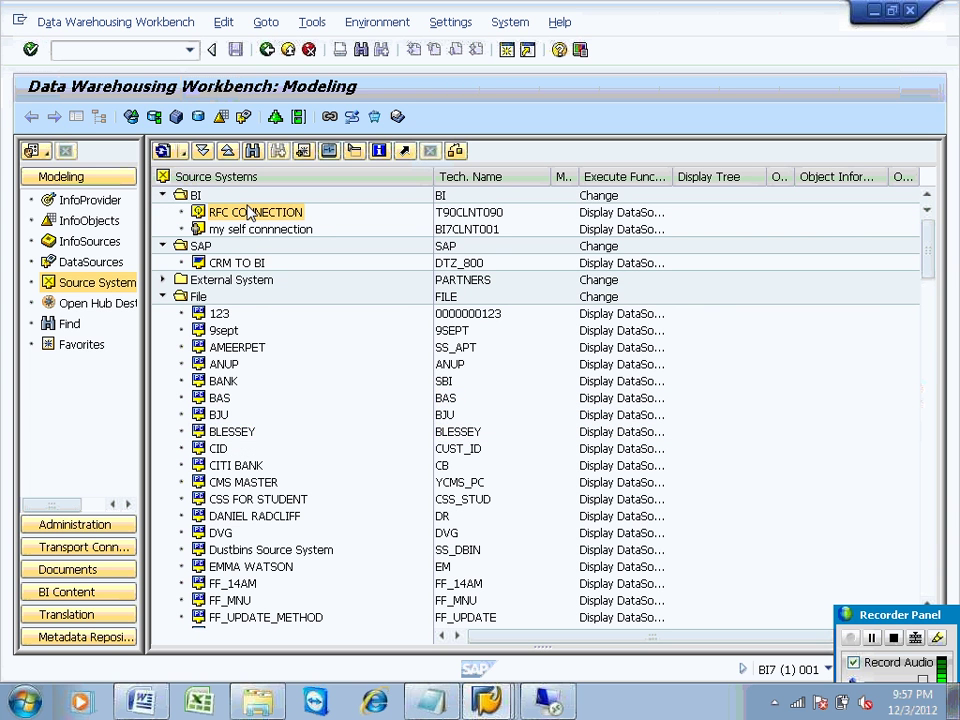
right_click(250, 213)
click(285, 303)
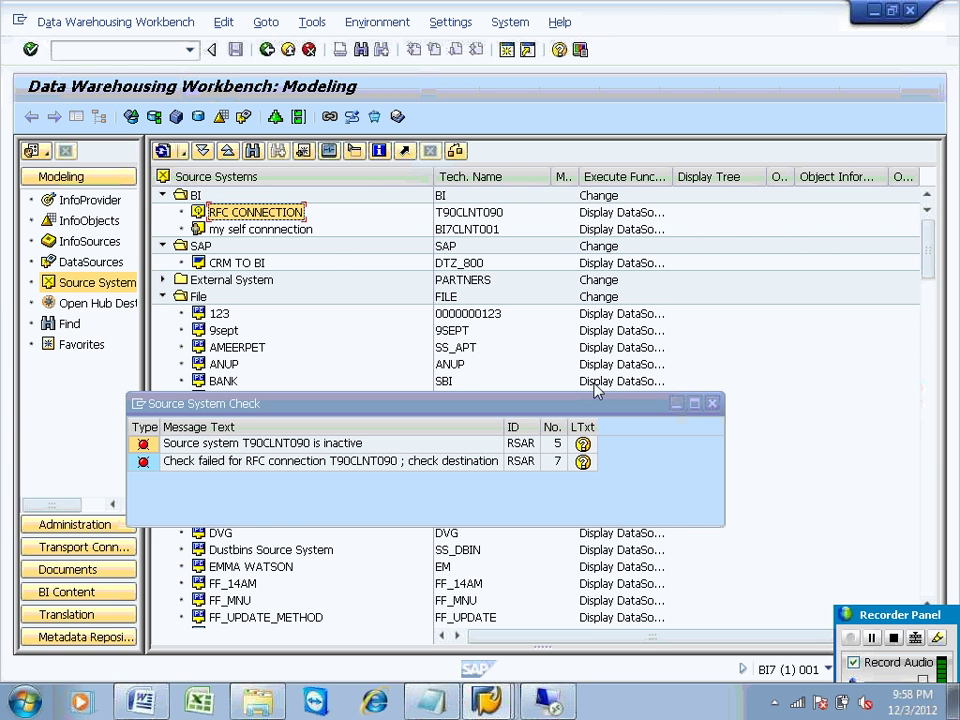
click(711, 404)
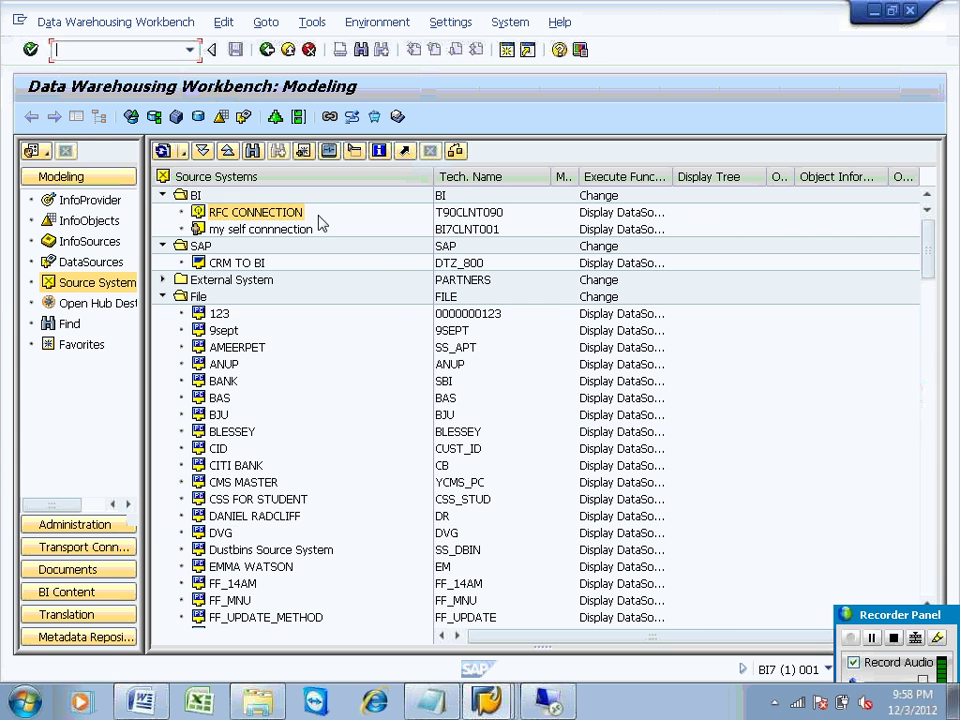
Step: Check the my self connnection and CRM TO BI source systems, closing each failed-RFC result
click(300, 229)
right_click(305, 232)
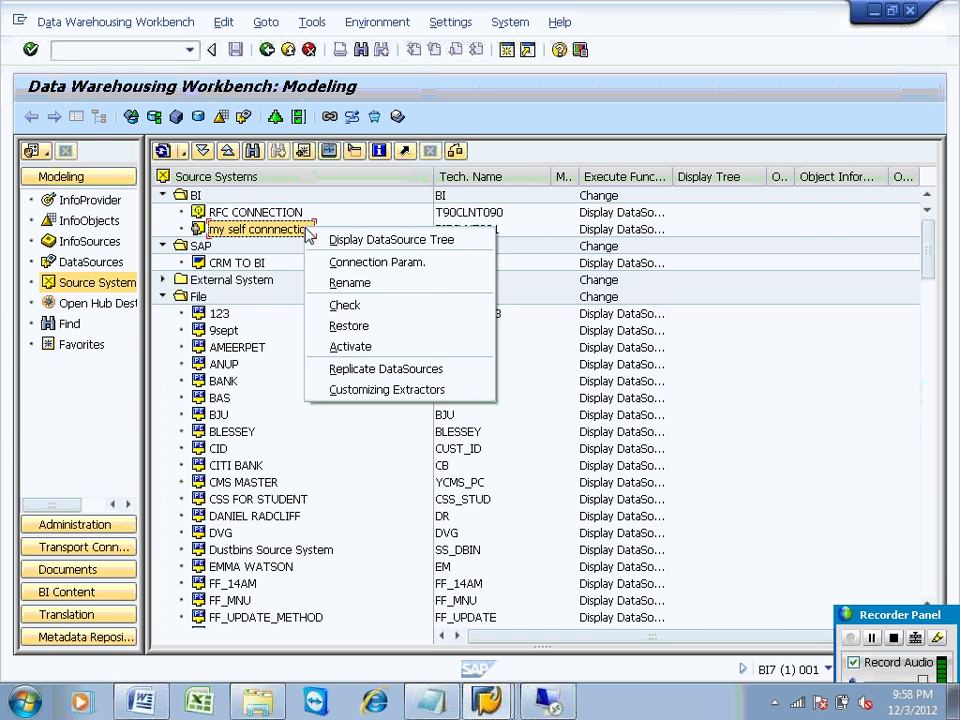
click(340, 305)
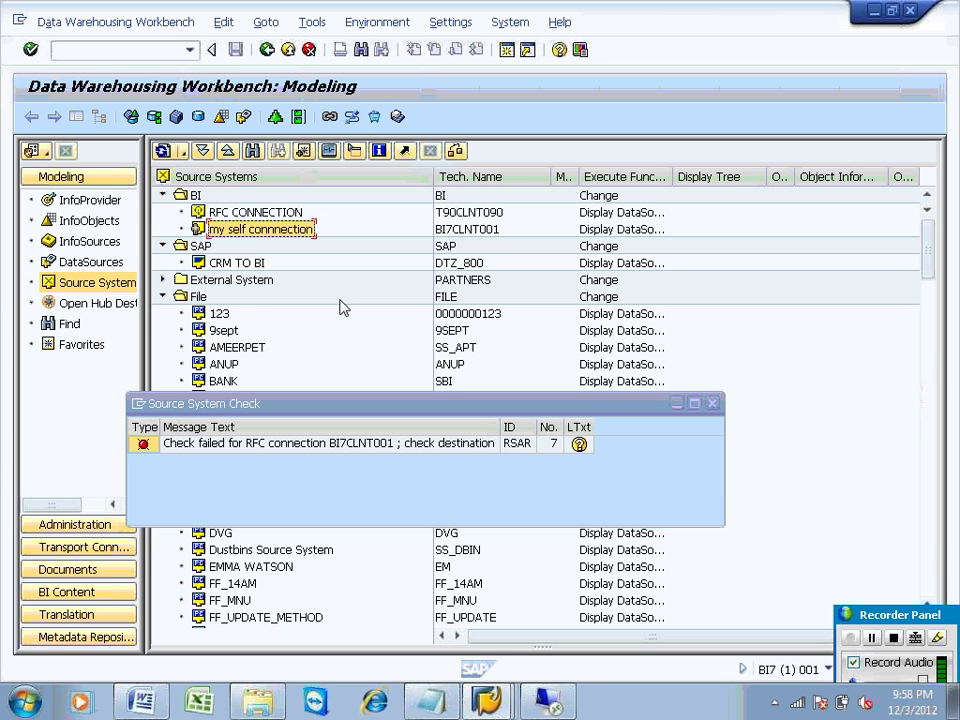
click(712, 403)
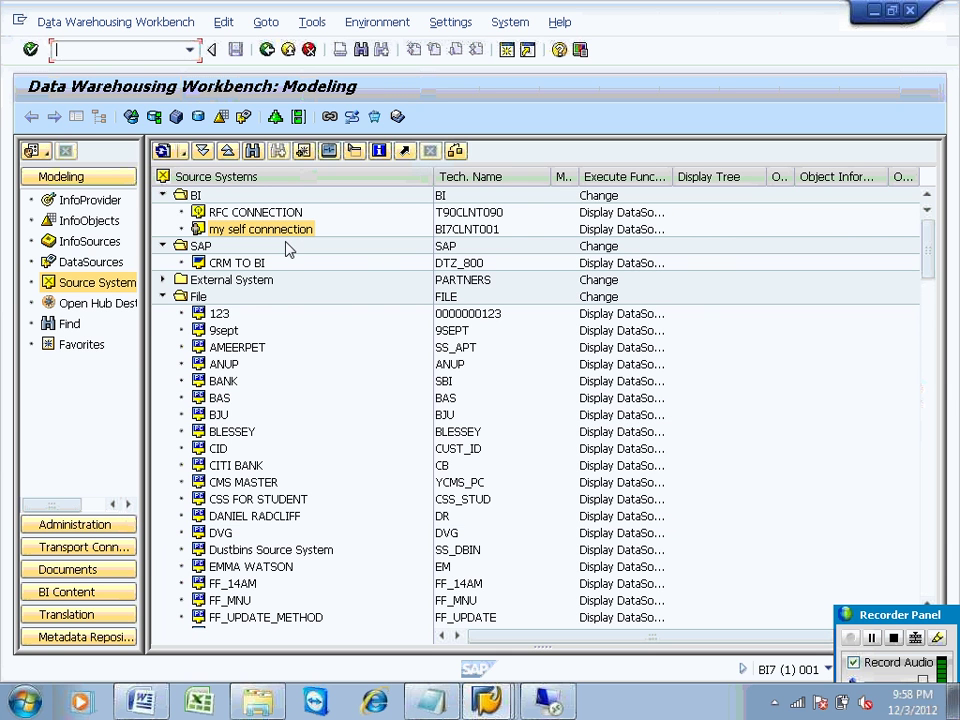
click(230, 263)
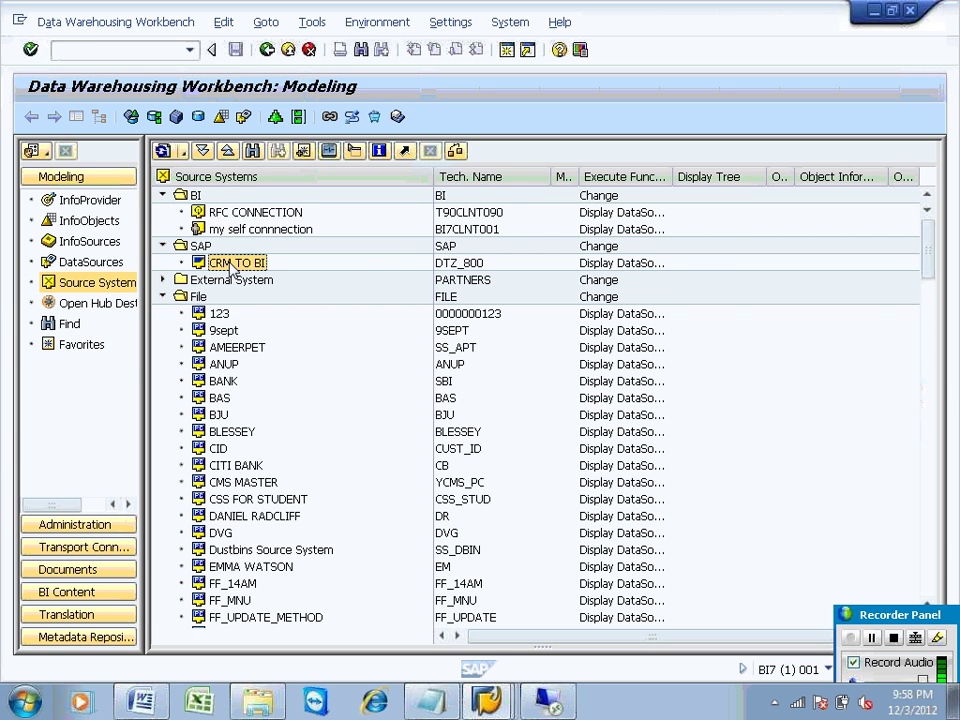
right_click(230, 265)
click(296, 363)
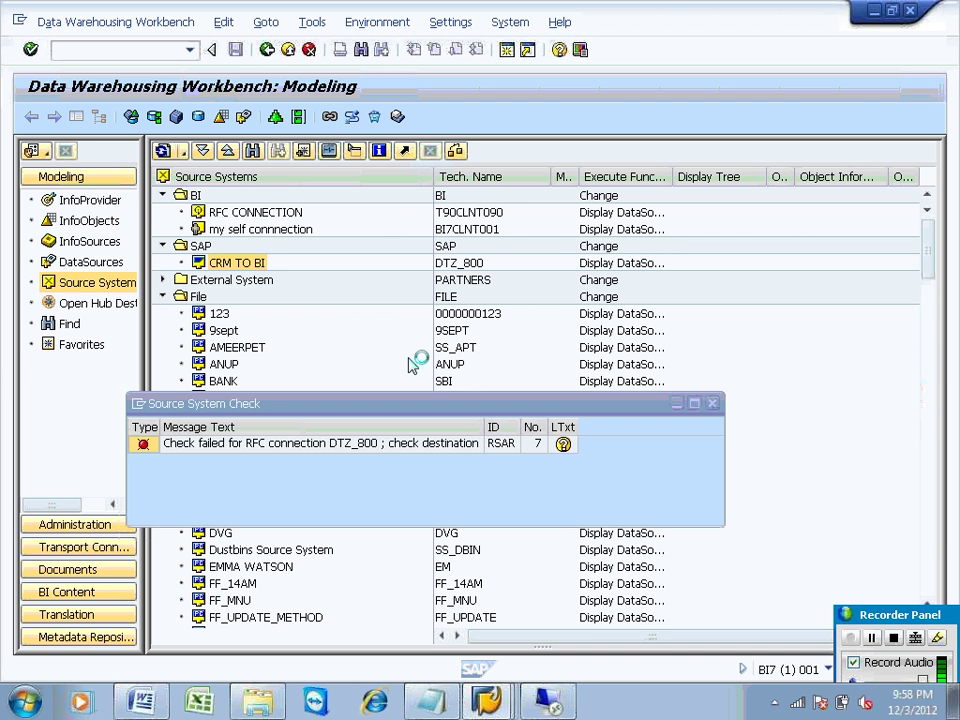
click(713, 404)
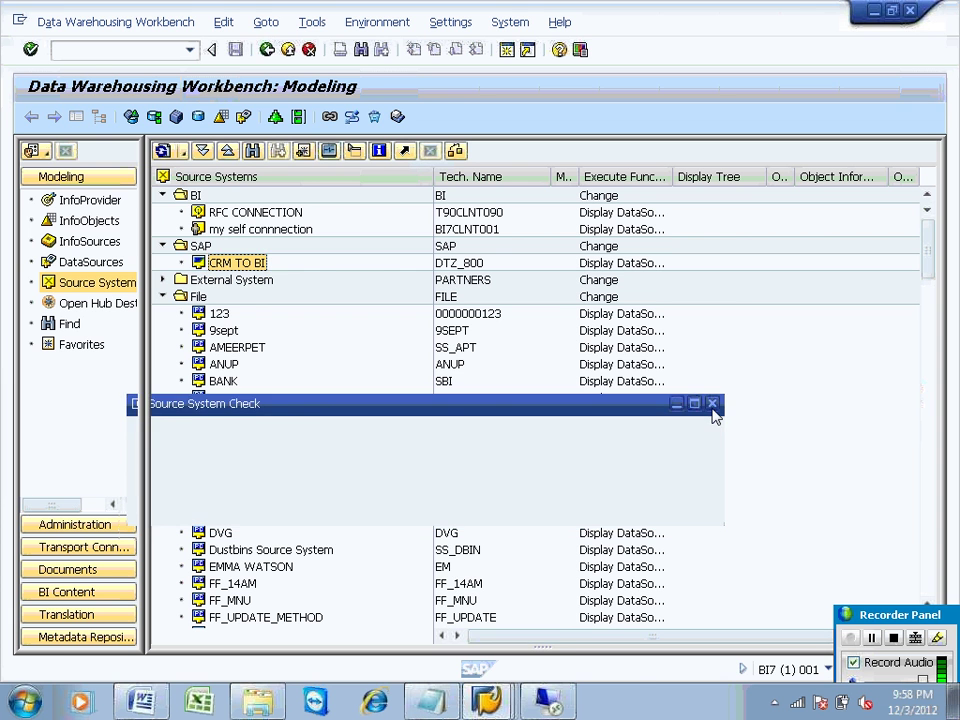
Step: Move through the open SAP windows to the remote desktop and bring up the SAPMMC console
mouse_move(487, 700)
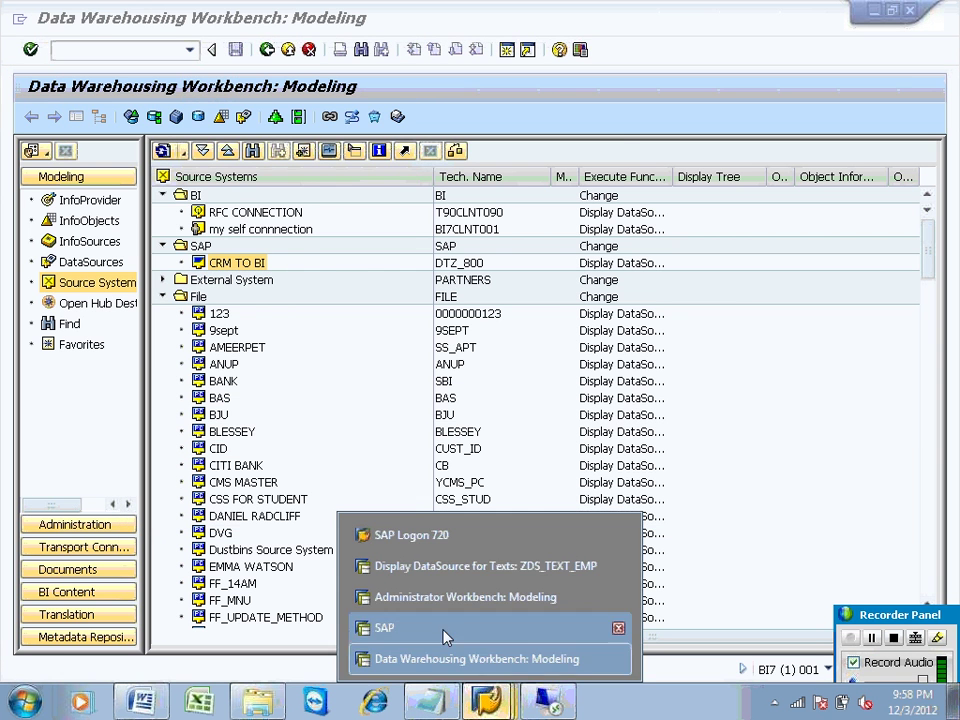
click(443, 630)
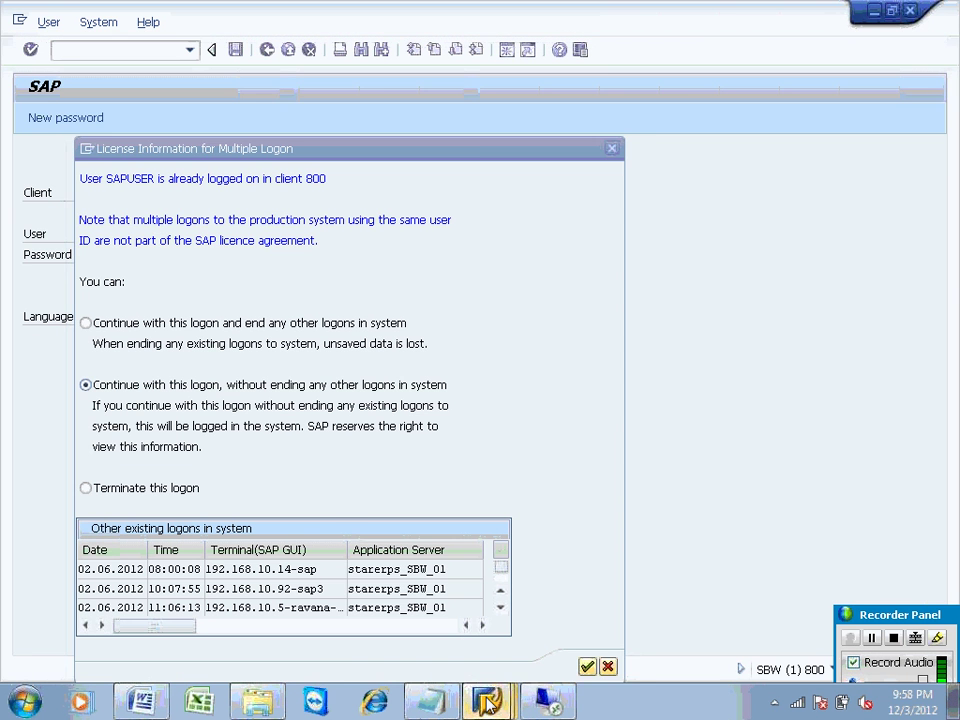
mouse_move(487, 700)
click(450, 596)
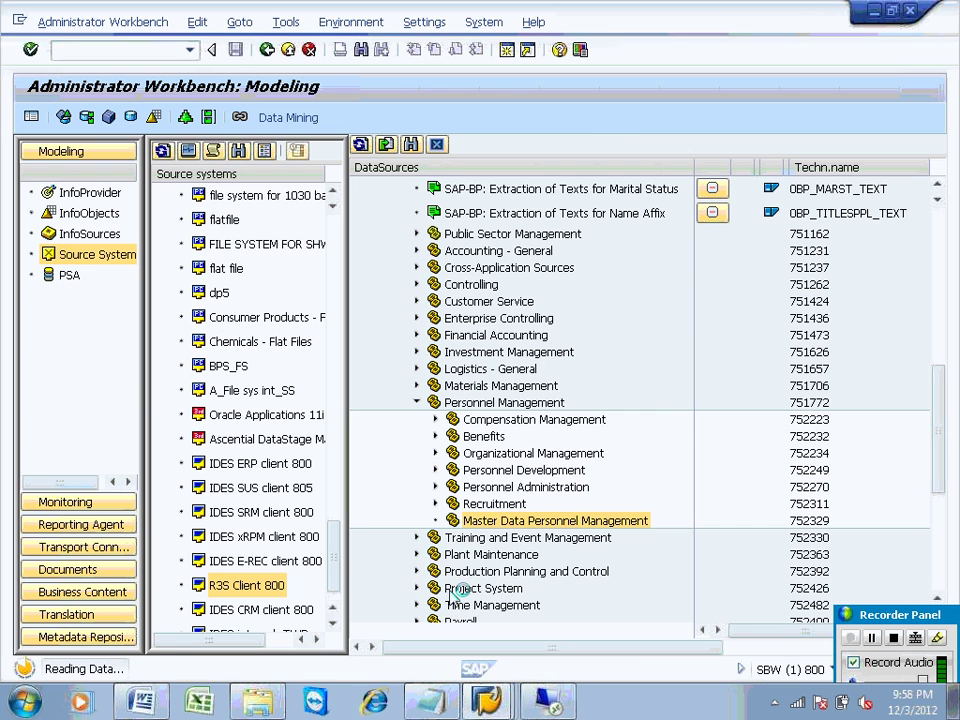
mouse_move(487, 700)
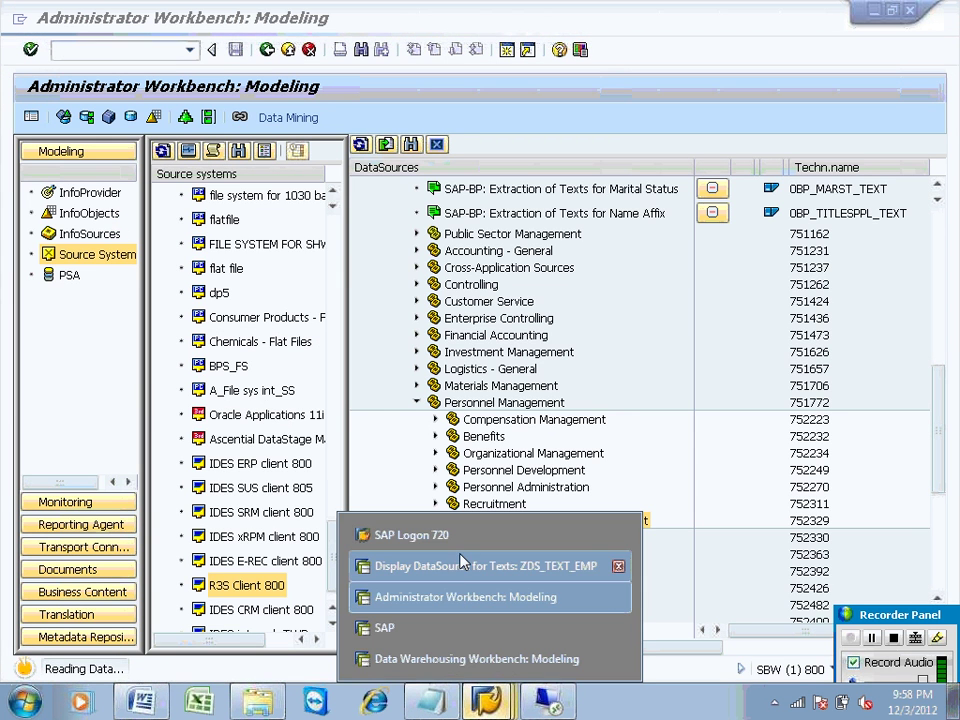
click(462, 566)
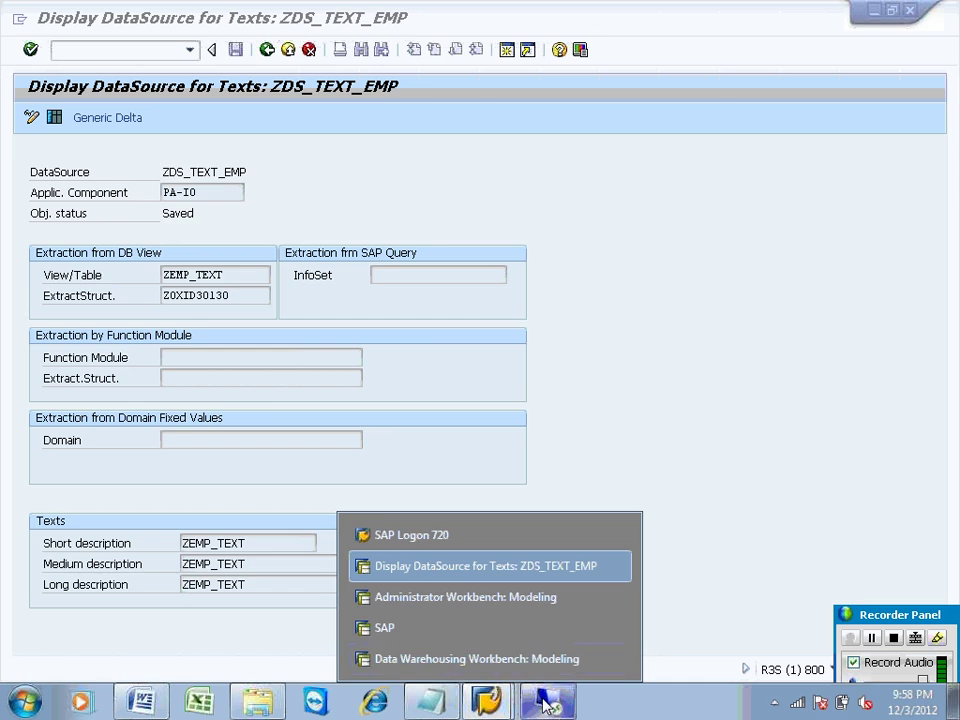
click(546, 704)
click(232, 708)
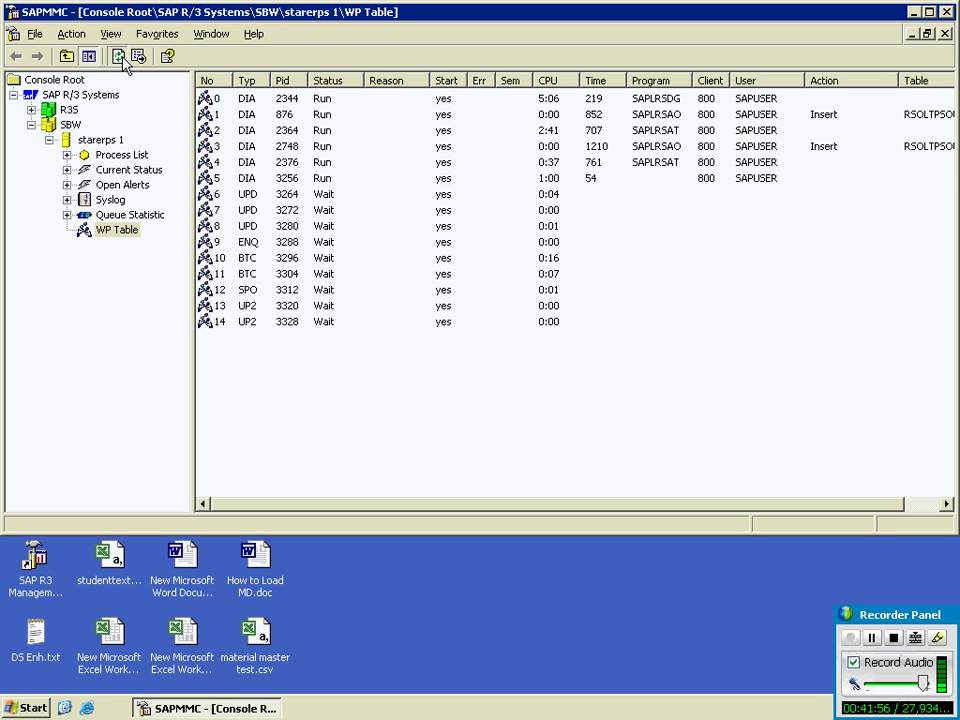
Step: Refresh the SBW work process table several times, then minimize SAPMMC
click(119, 57)
click(119, 57)
click(119, 57)
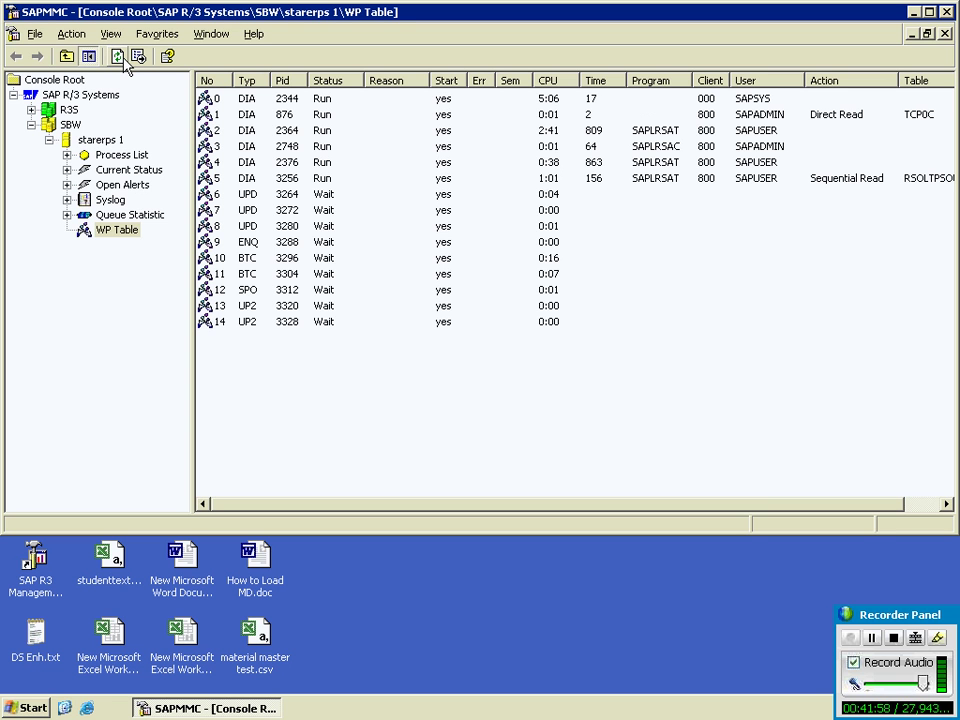
click(119, 57)
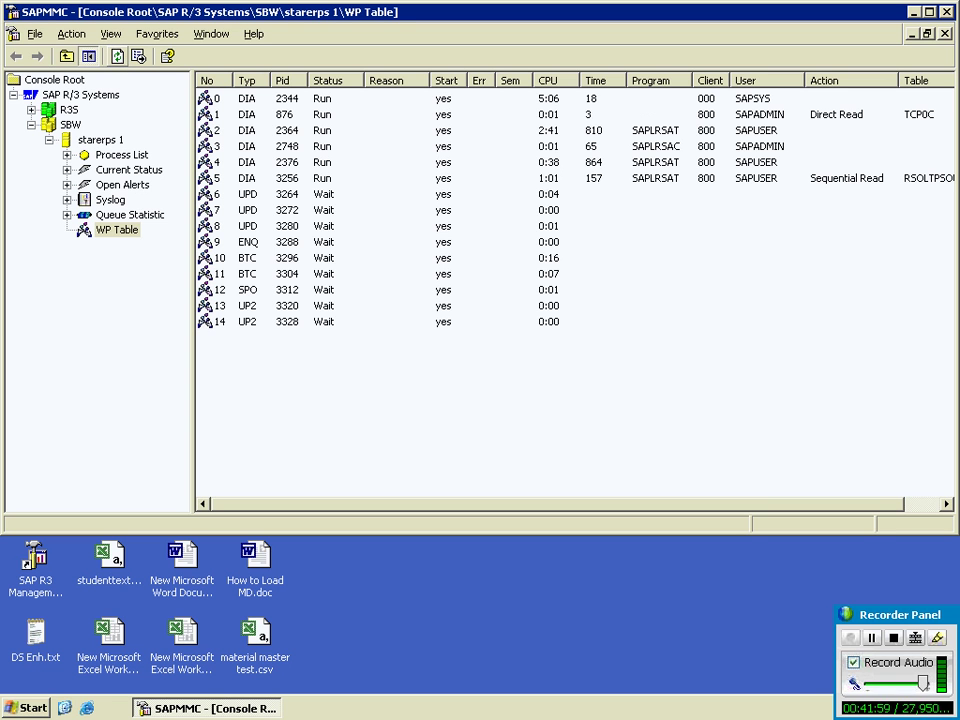
click(124, 61)
click(124, 61)
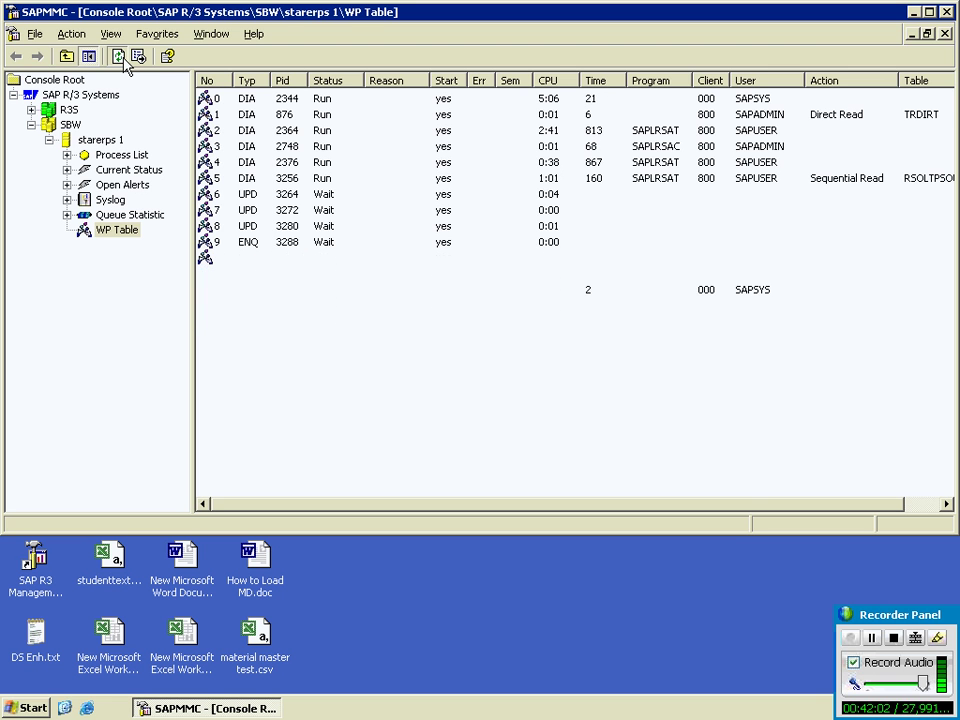
click(124, 61)
click(124, 61)
click(124, 61)
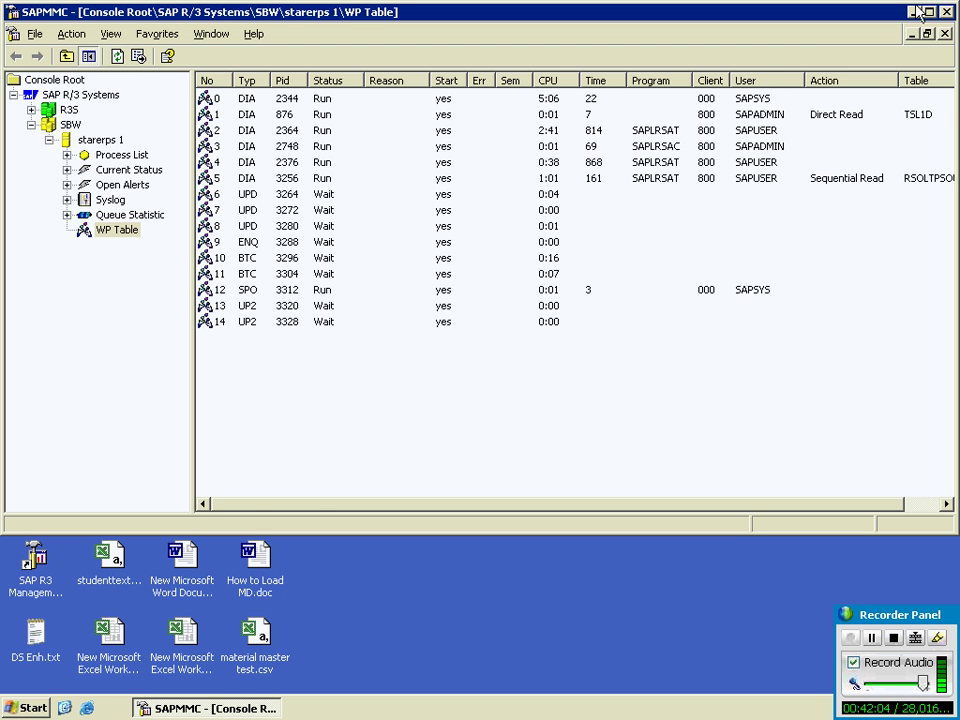
click(915, 14)
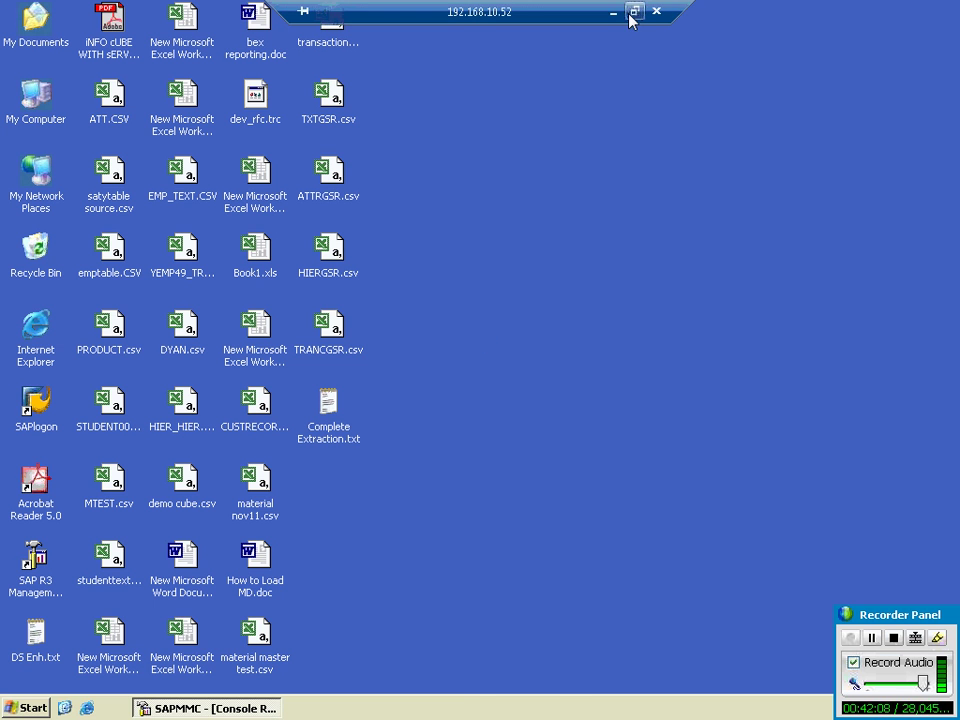
Step: Leave the remote session, return to the Administrator Workbench modeling window and show the InfoObjects tree
click(617, 12)
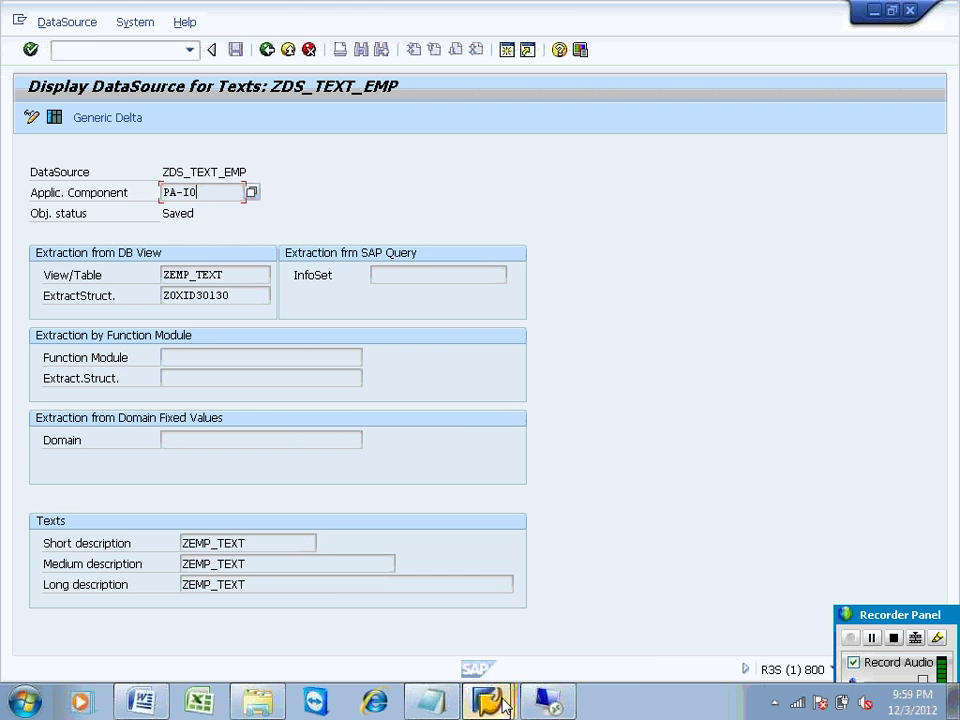
click(487, 700)
click(483, 659)
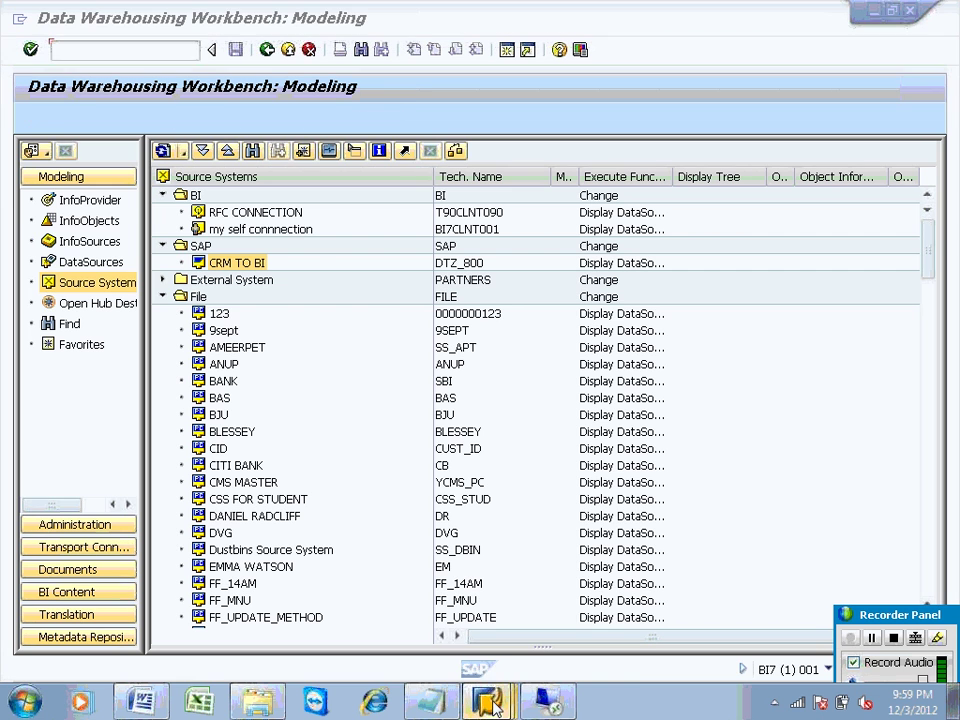
click(487, 700)
click(476, 634)
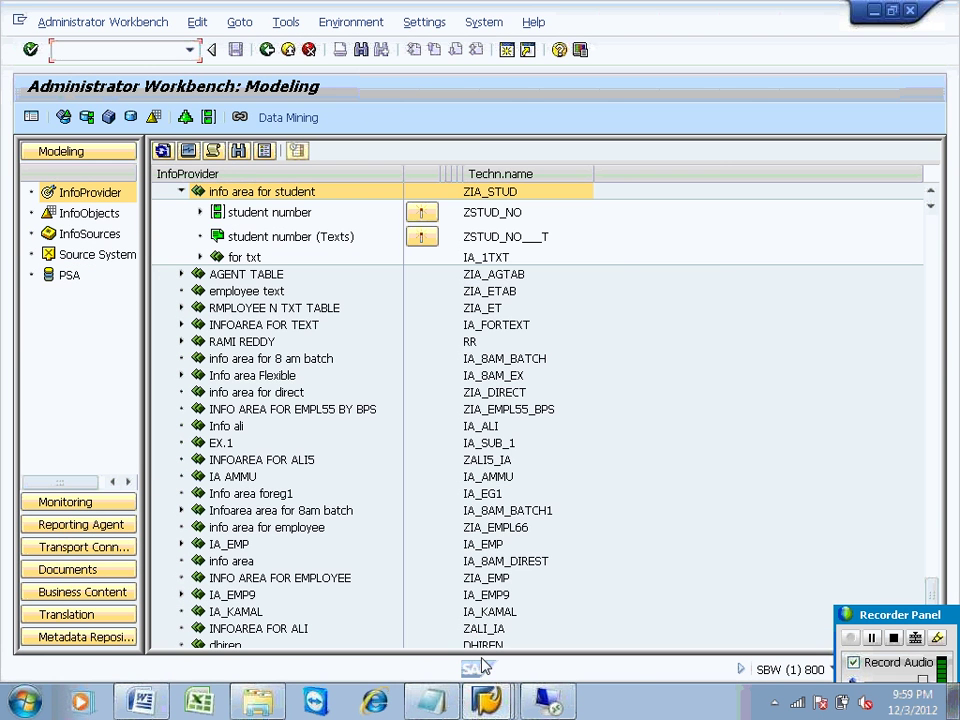
click(491, 708)
click(489, 596)
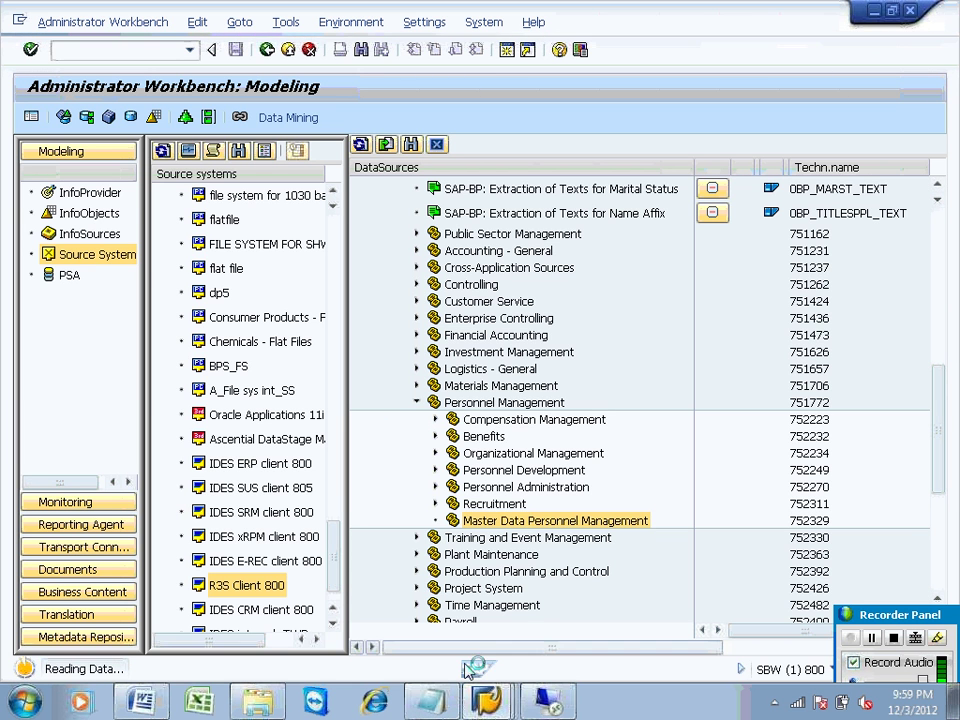
mouse_move(485, 700)
click(460, 628)
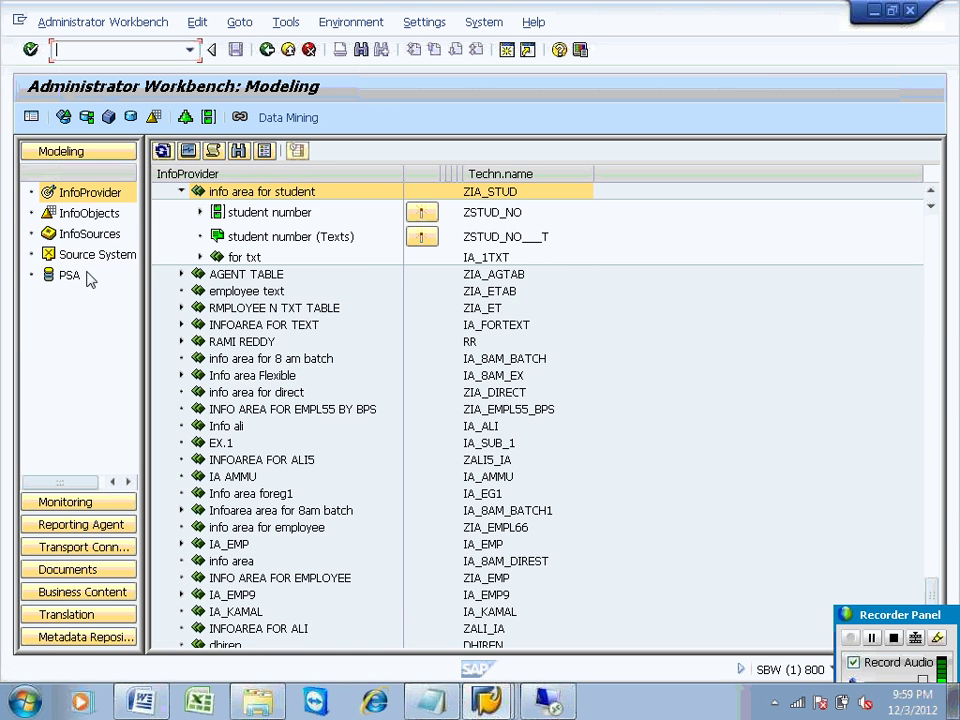
click(95, 213)
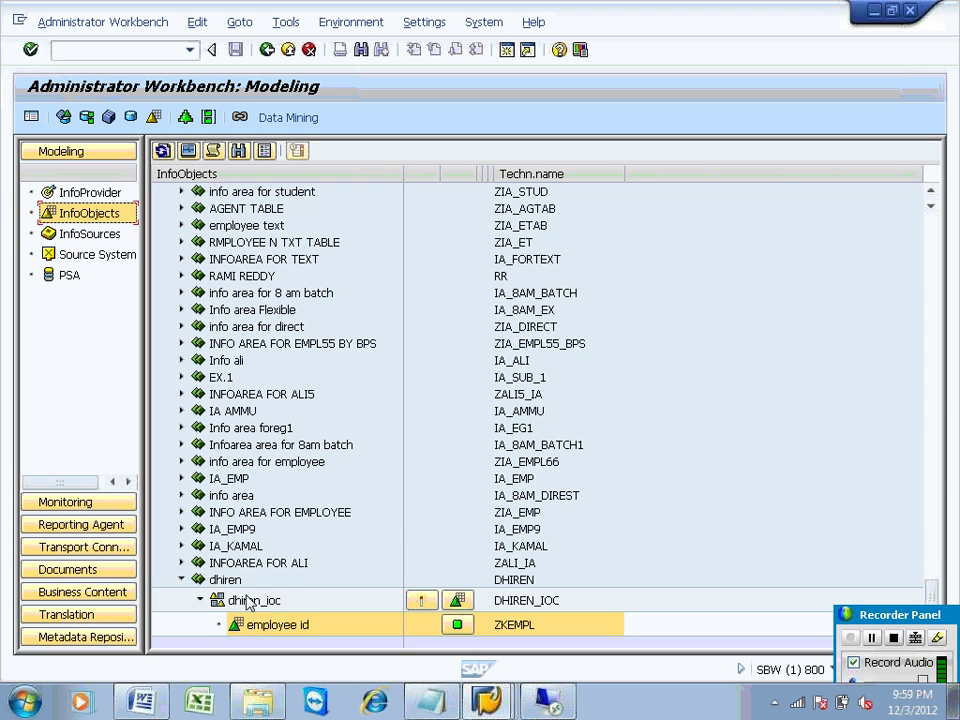
Step: Create InfoObject characteristic zempl44 with long description 'employee' in catalog dhiren_ioc
double_click(248, 600)
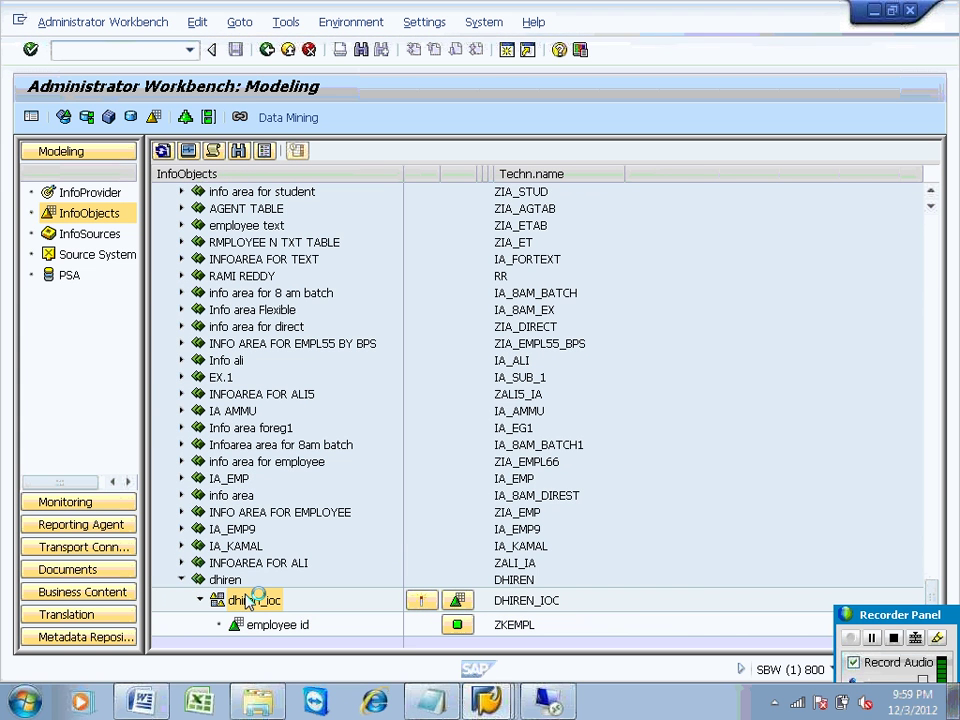
right_click(248, 600)
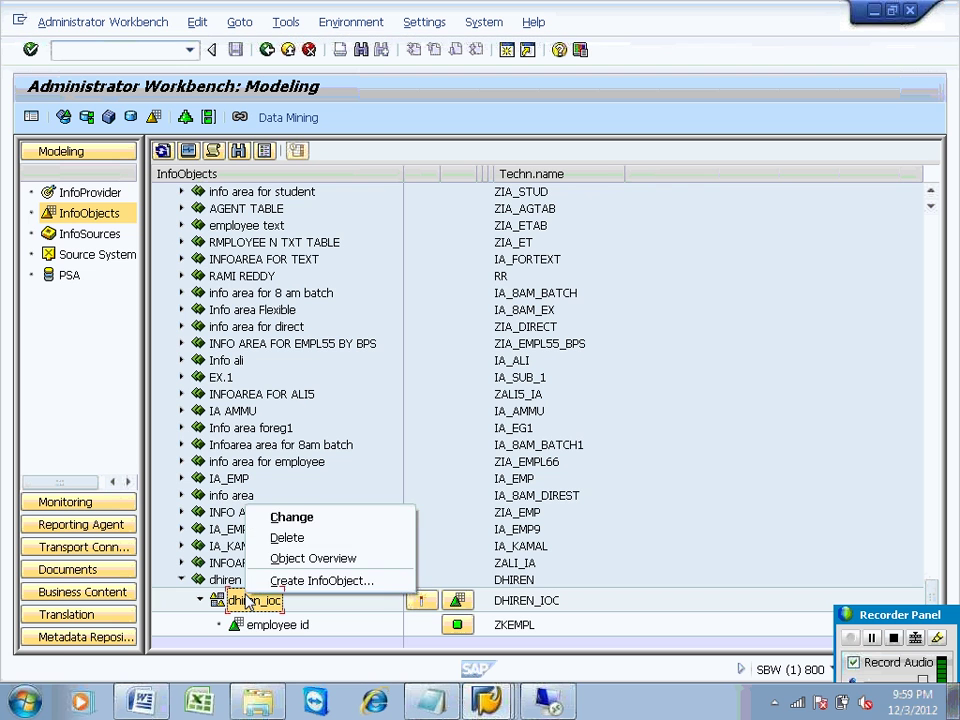
click(280, 582)
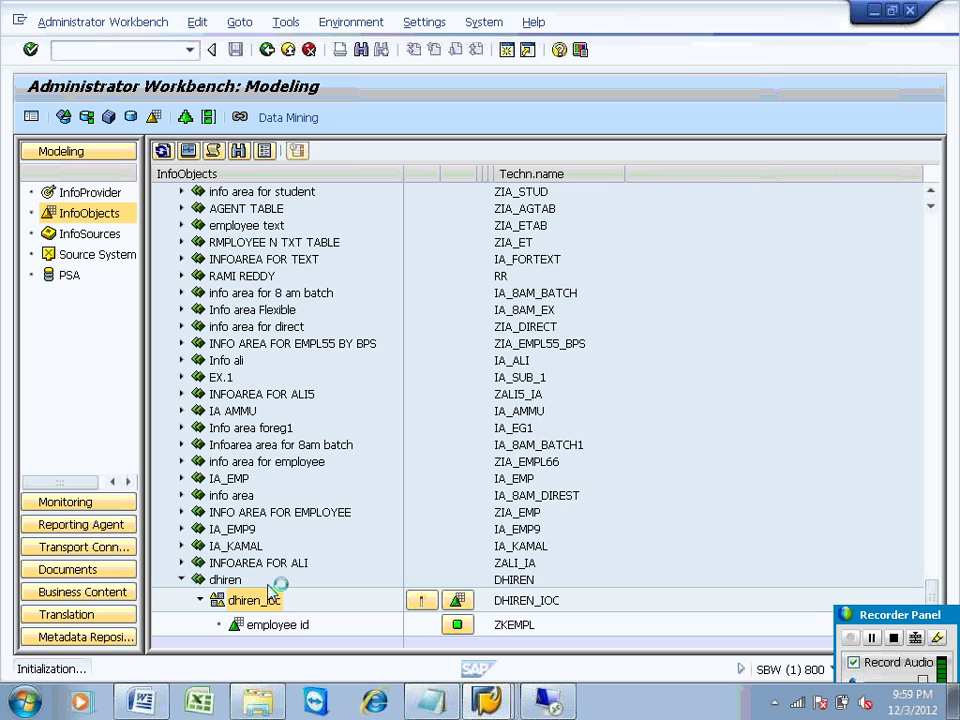
mouse_move(487, 700)
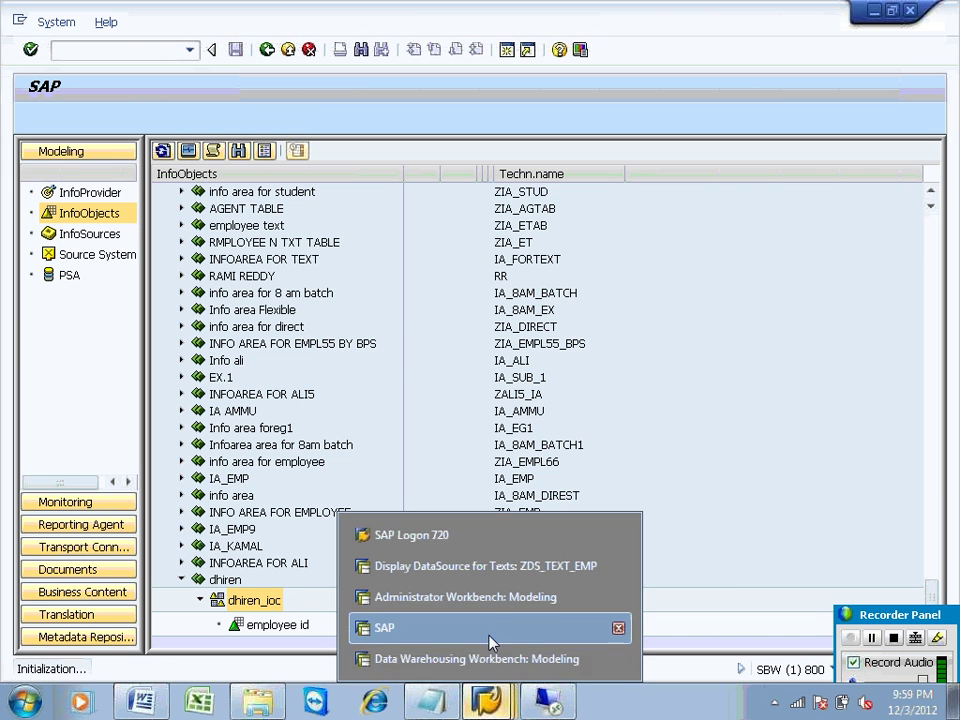
text(ze)
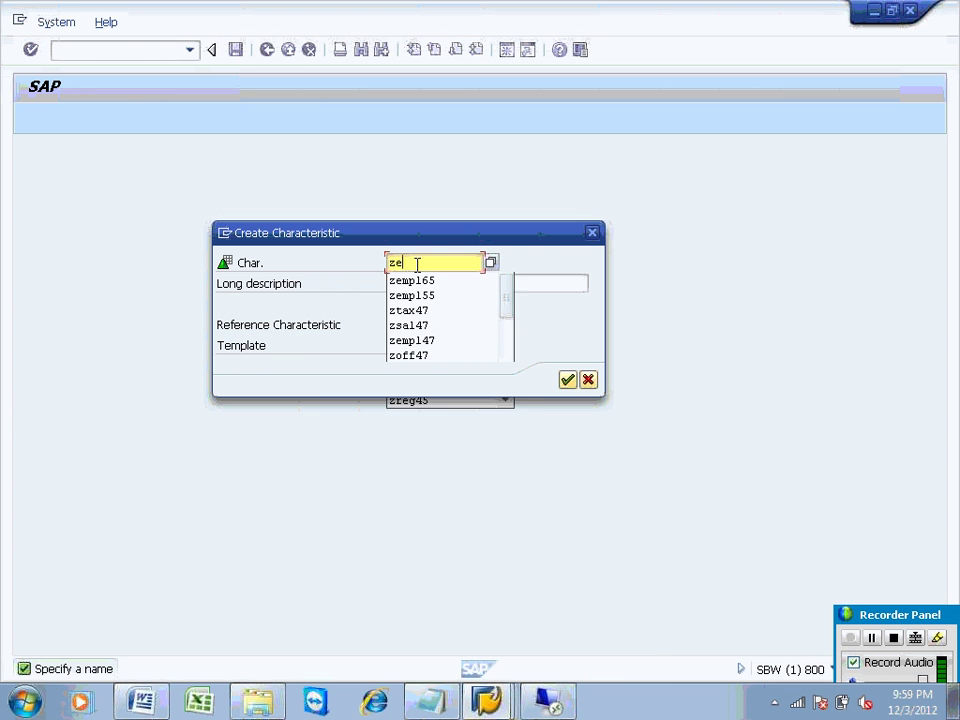
text(mp144)
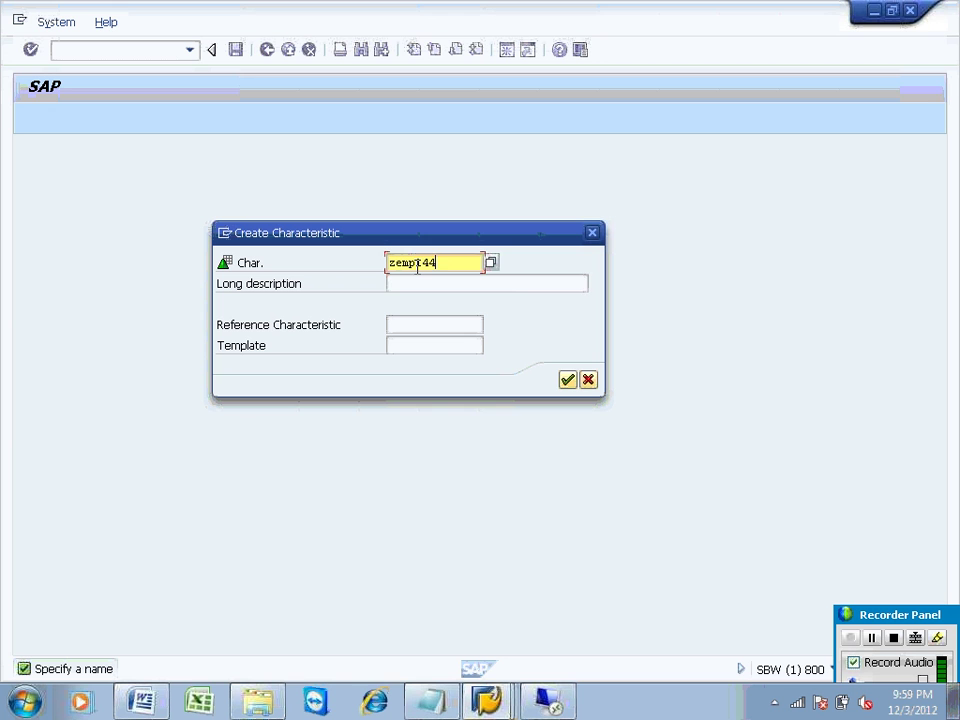
click(414, 283)
text(employee)
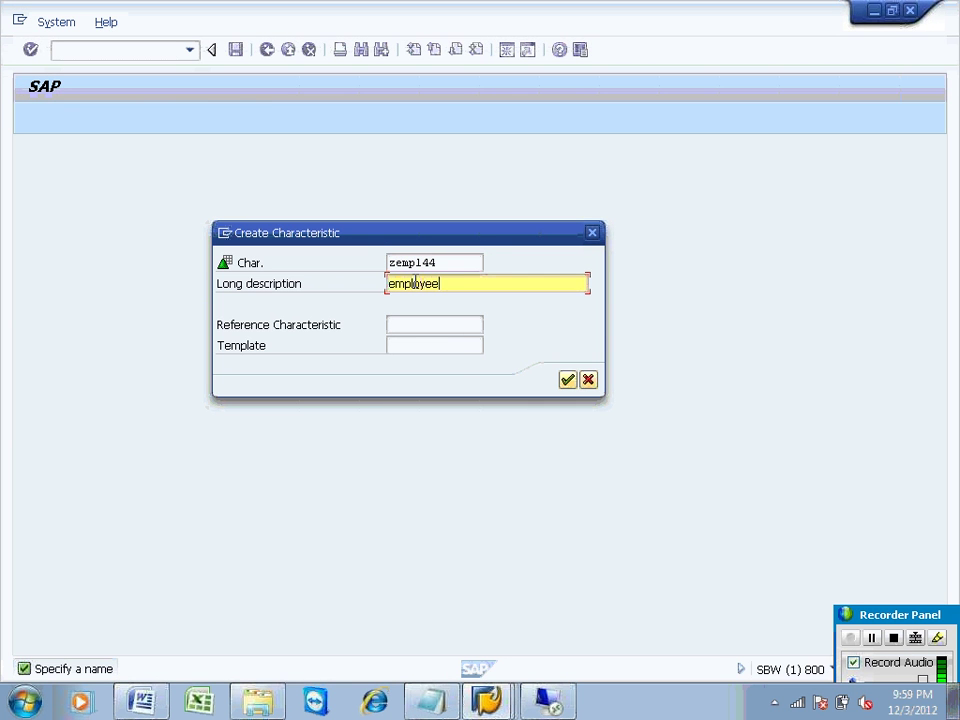
key(Return)
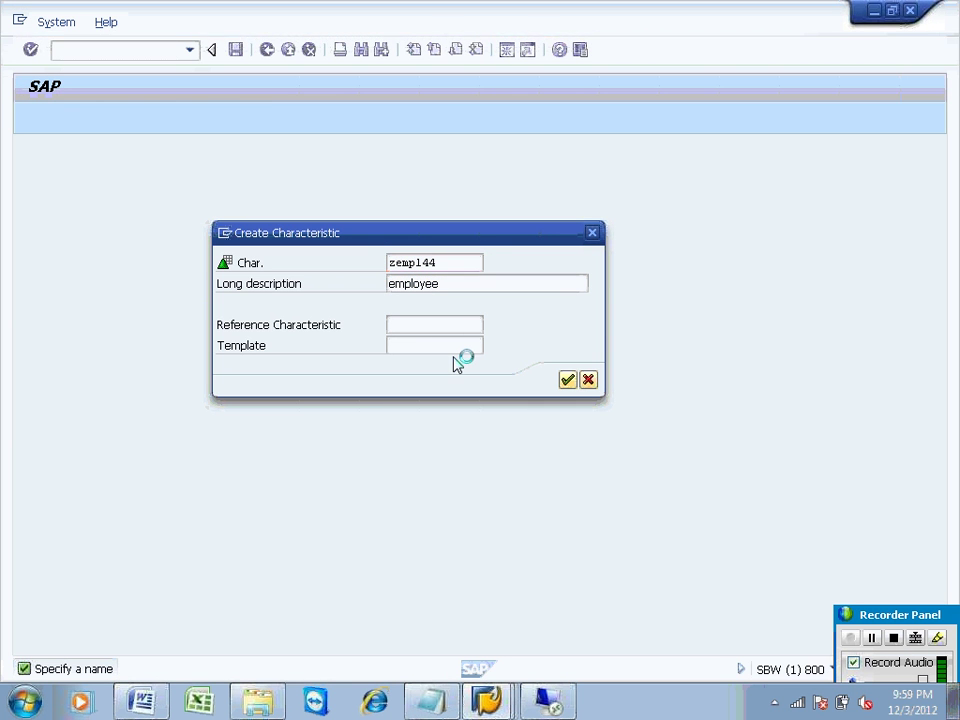
click(487, 700)
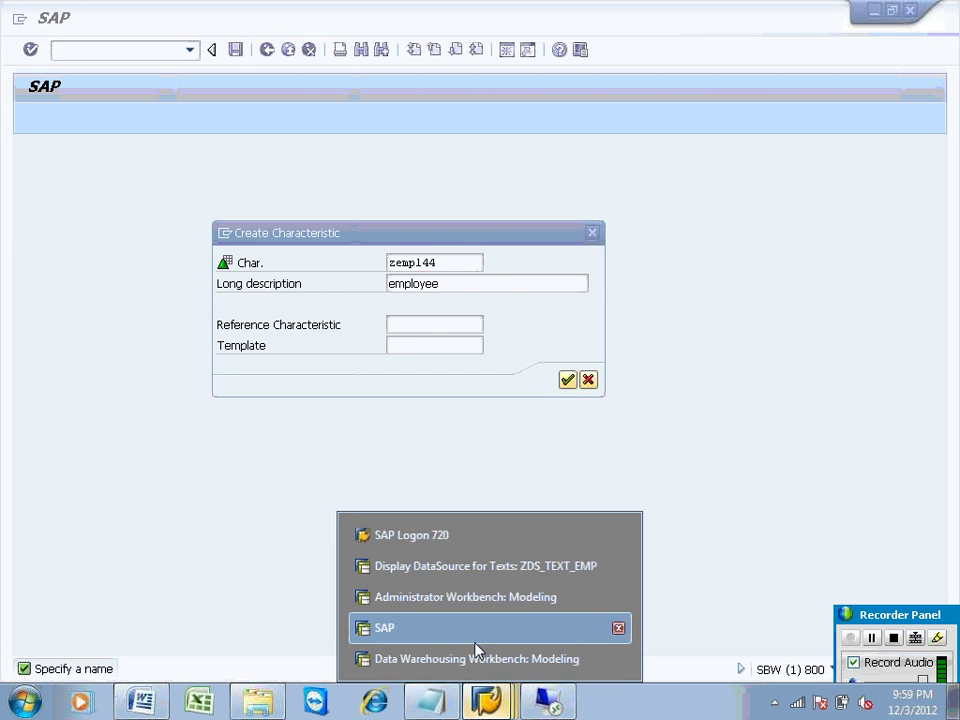
Step: Cycle through the open SAP windows looking for the BI7 Data Warehousing Workbench
click(477, 660)
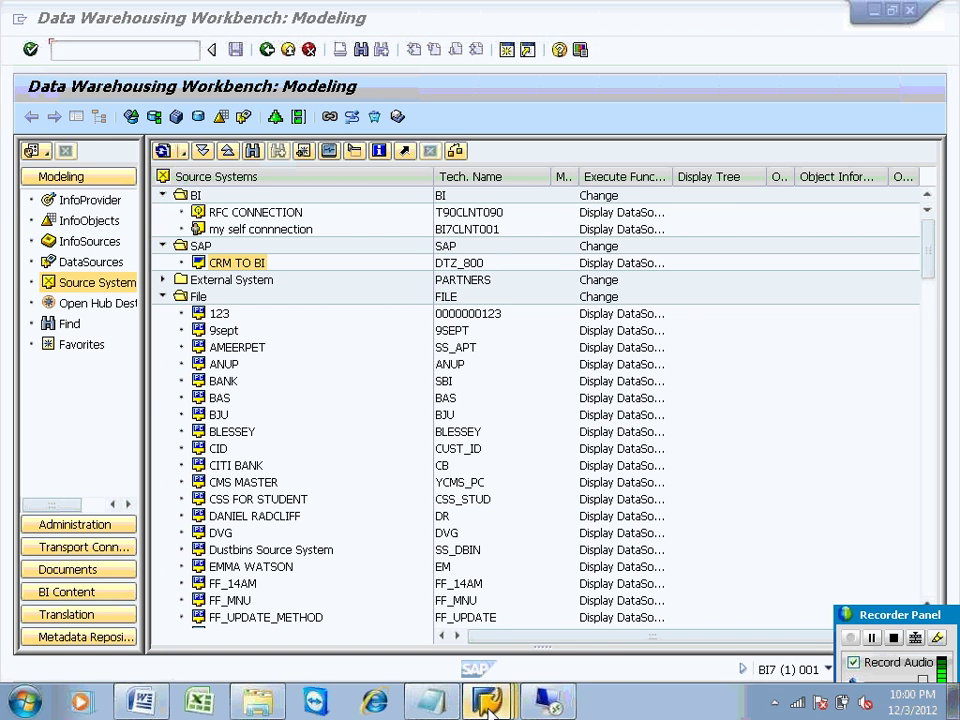
mouse_move(488, 697)
click(462, 628)
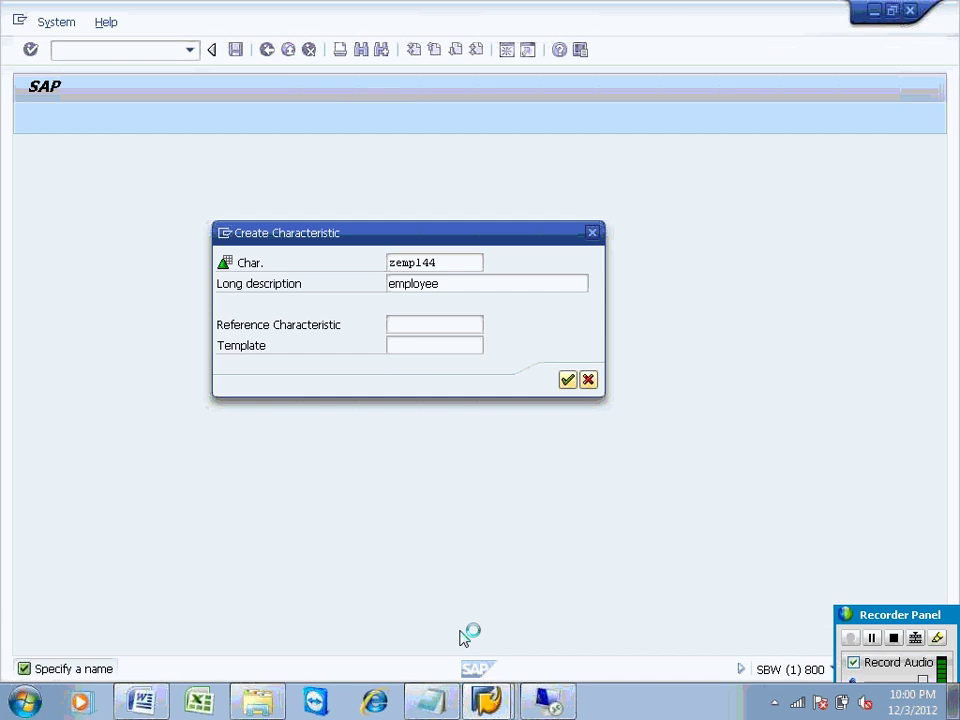
mouse_move(487, 698)
click(467, 662)
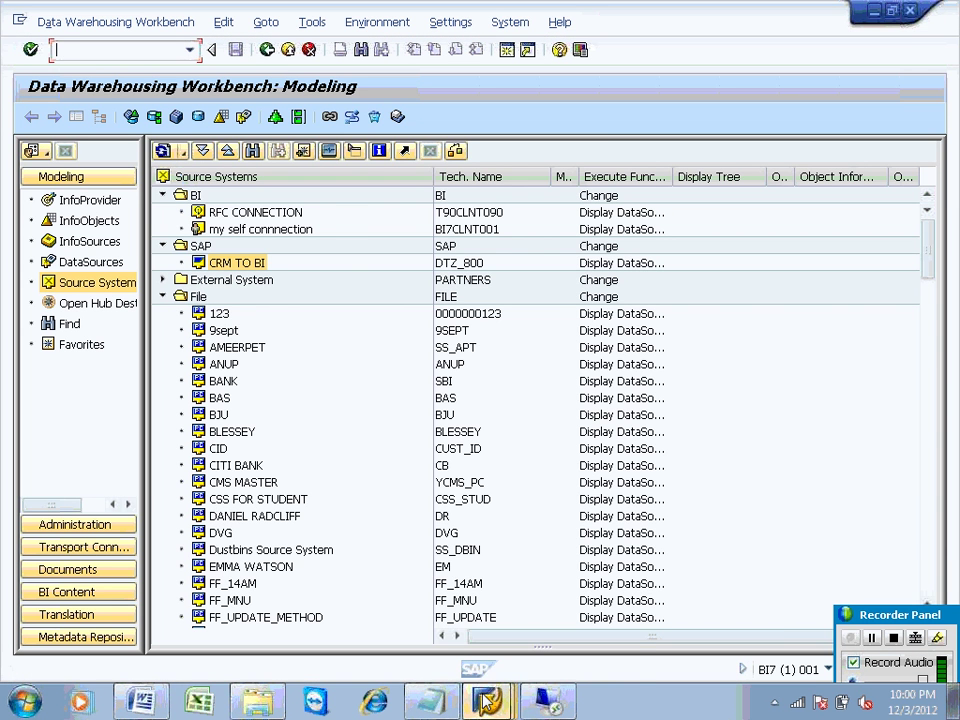
mouse_move(487, 700)
click(455, 598)
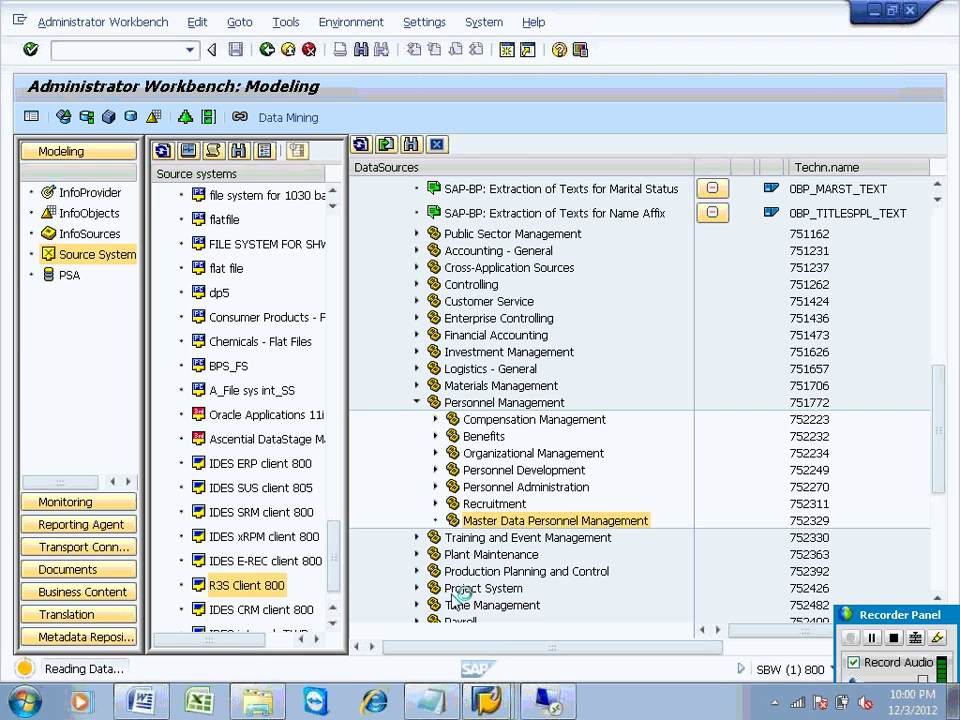
Step: Close the BI7 Data Warehousing Workbench, confirm the log off, and return to the remote desktop
mouse_move(488, 703)
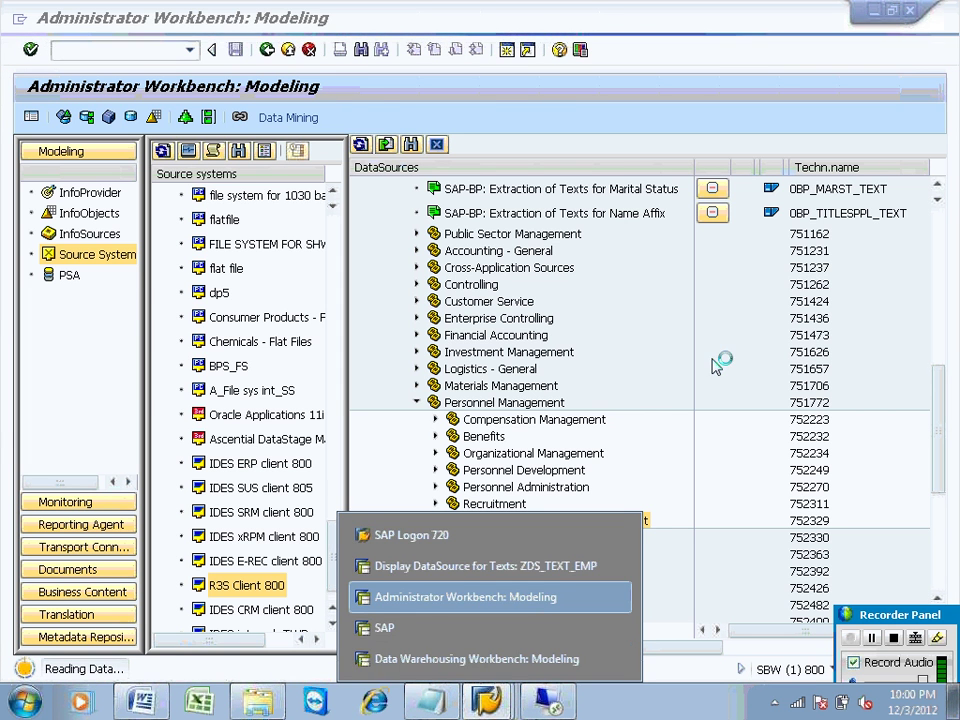
click(871, 12)
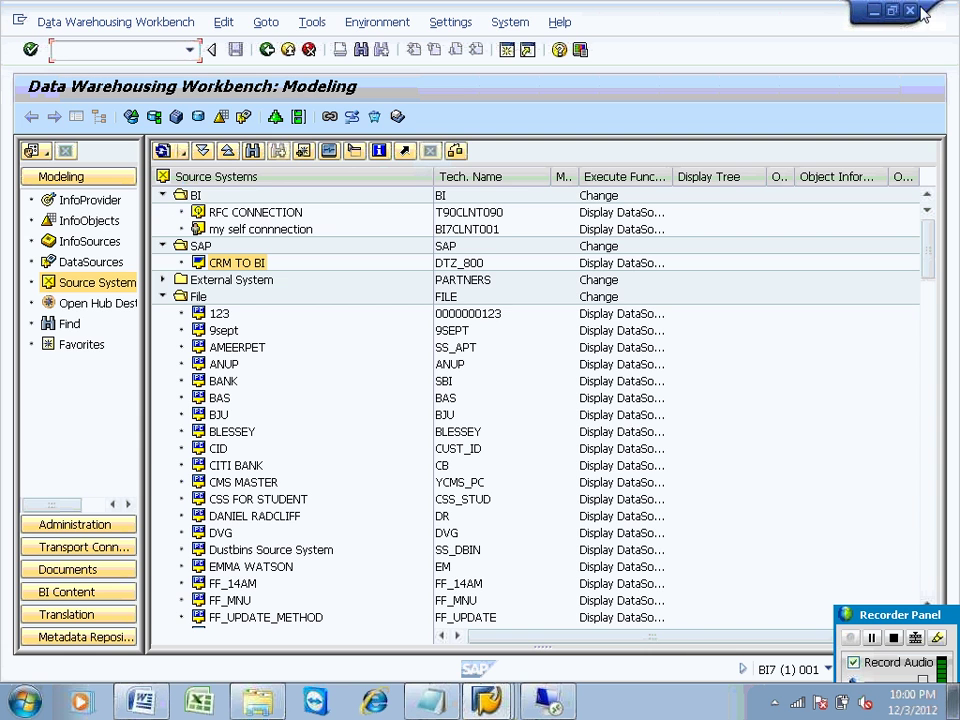
click(910, 11)
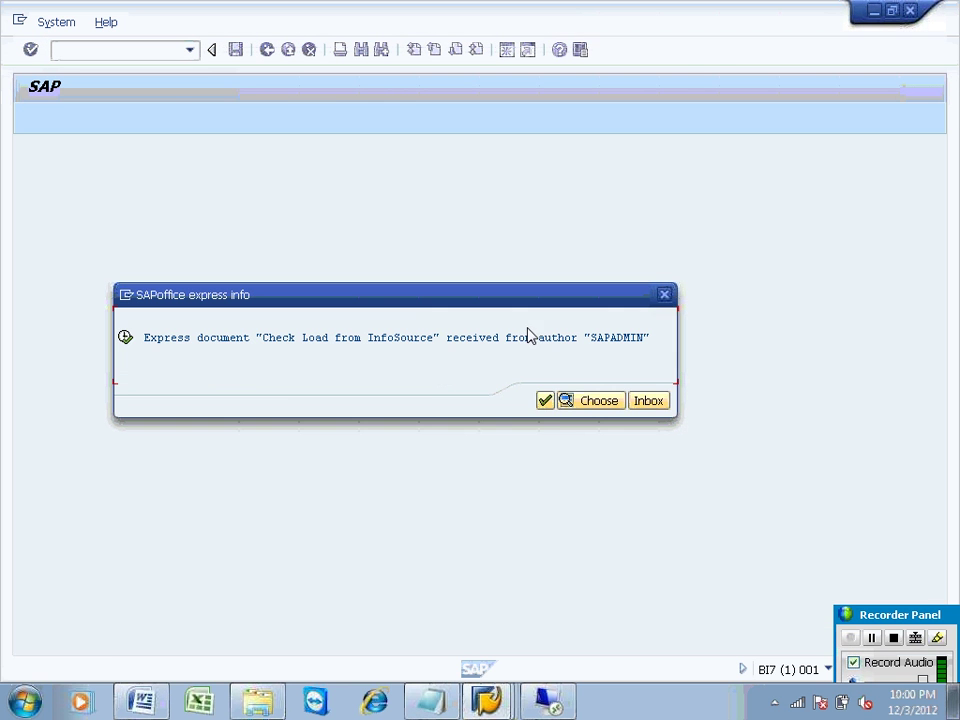
click(544, 400)
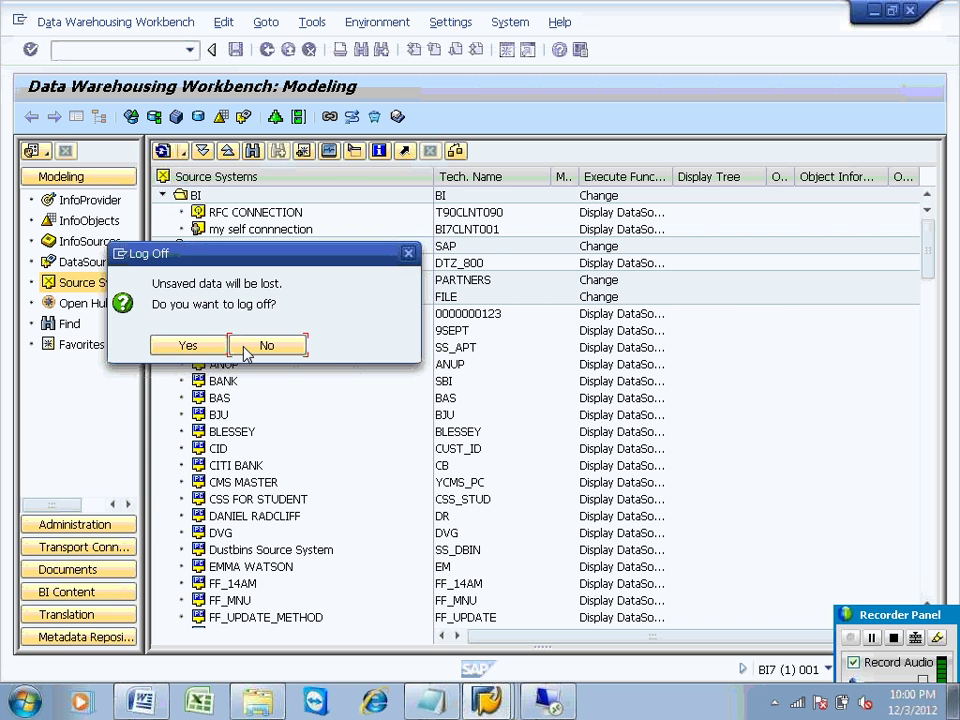
click(188, 347)
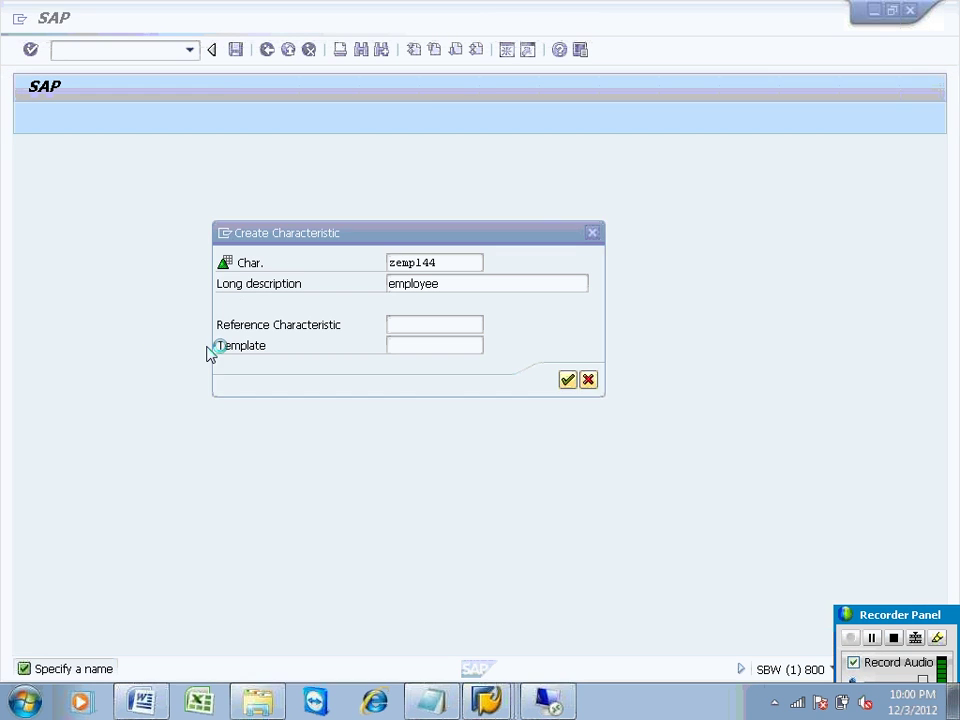
click(488, 703)
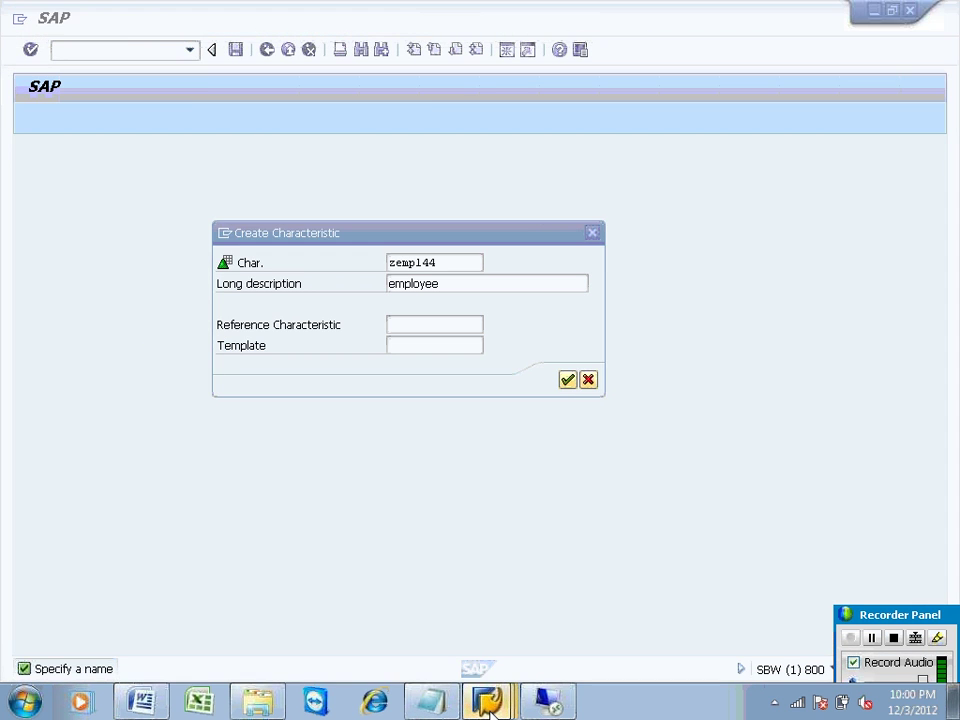
click(548, 701)
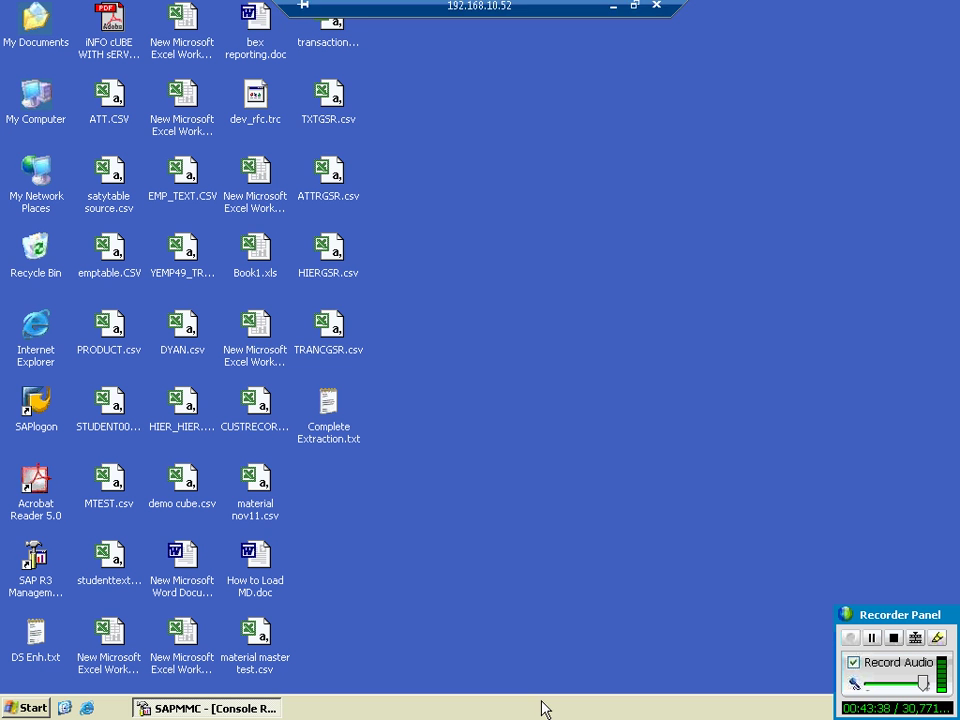
Step: Restore SAPMMC and refresh the work process table repeatedly
click(262, 707)
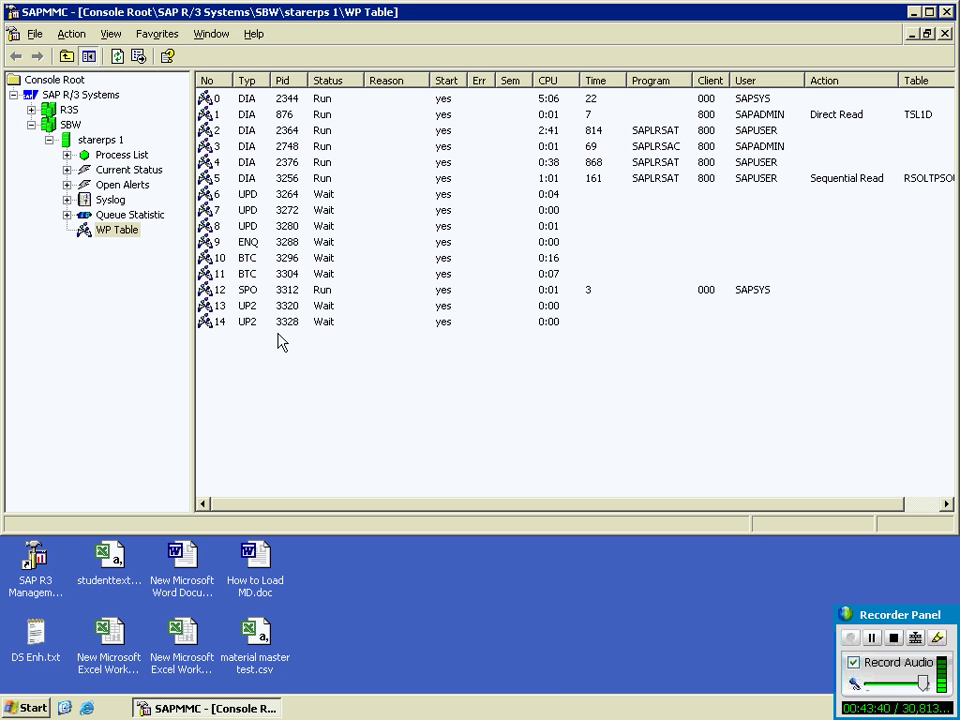
click(116, 57)
click(116, 57)
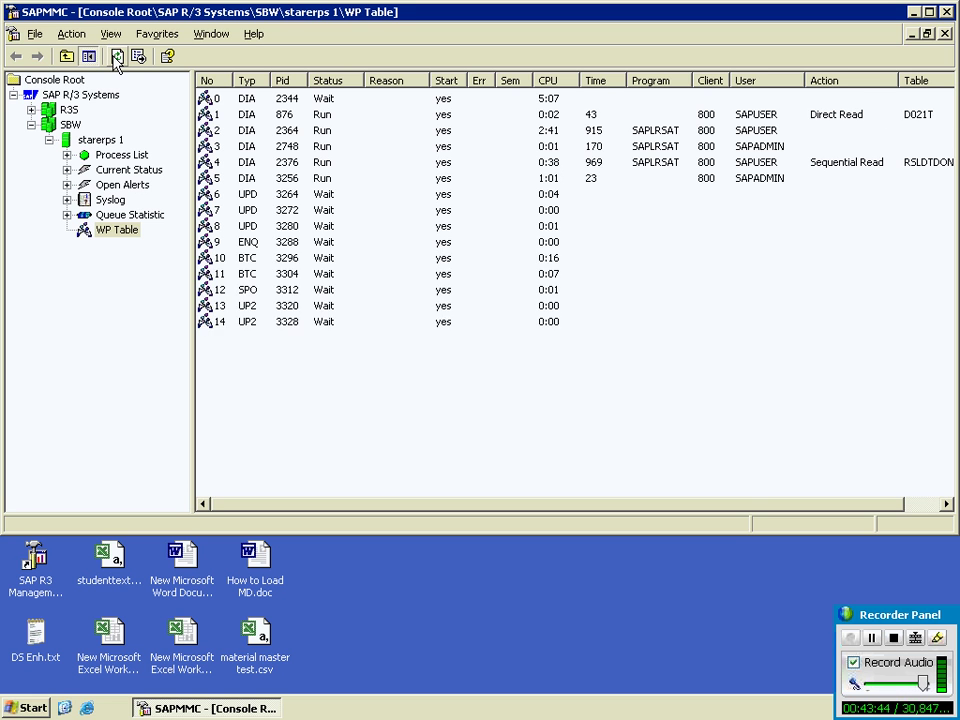
click(116, 57)
click(116, 57)
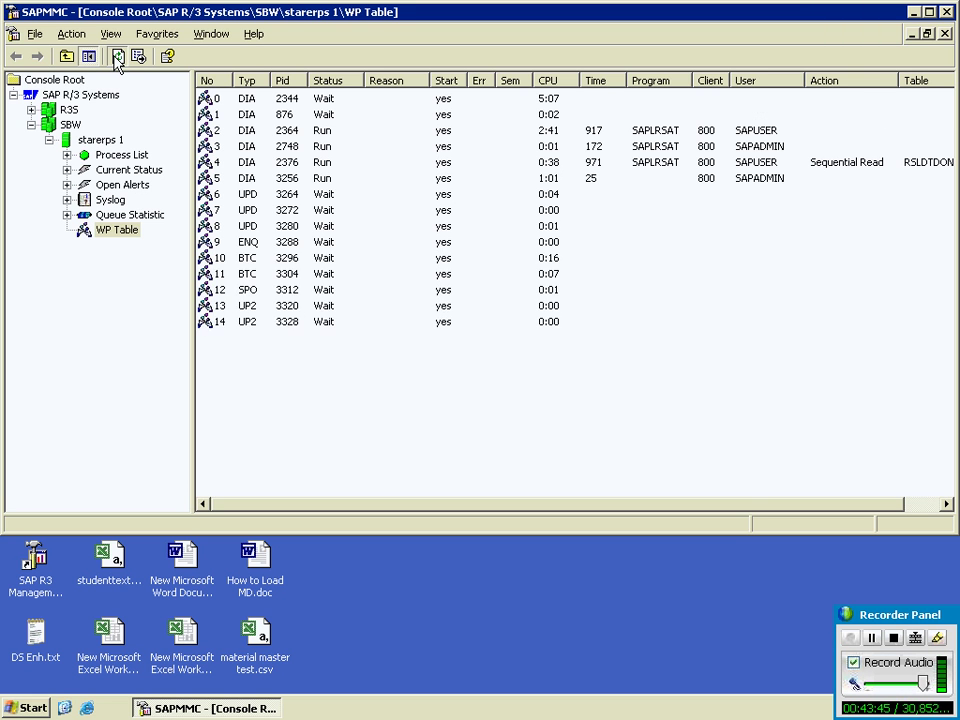
click(116, 57)
click(116, 57)
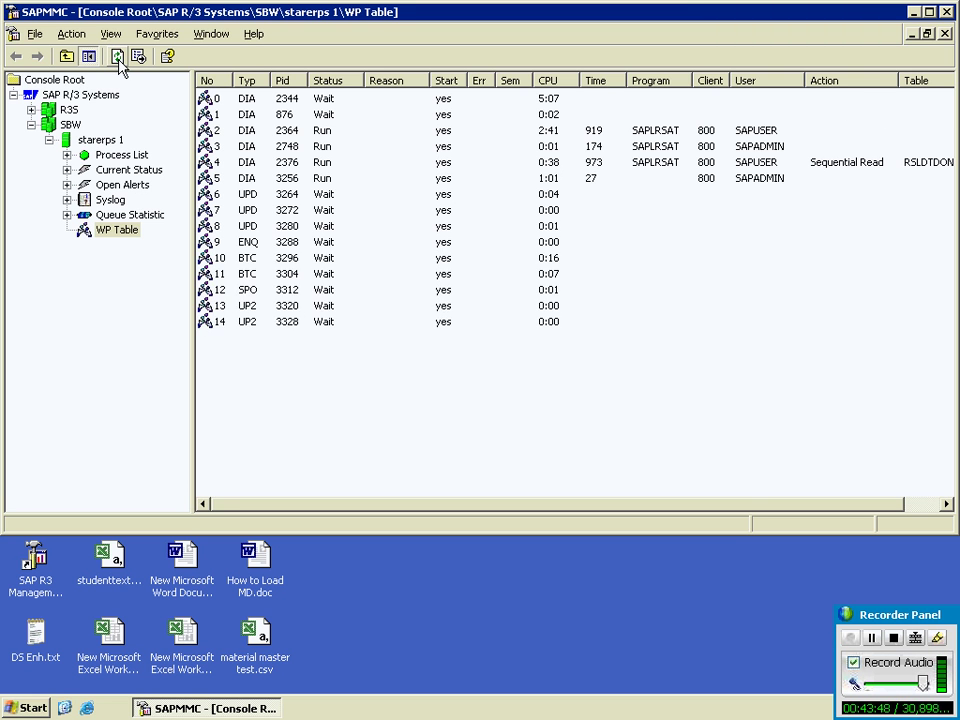
click(116, 57)
click(117, 57)
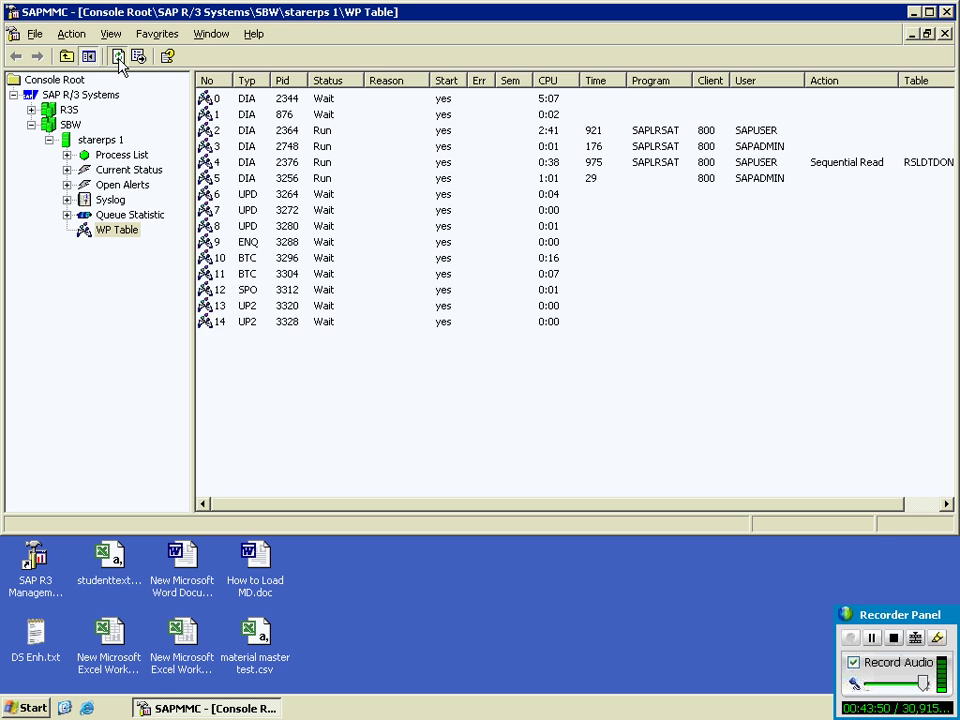
click(118, 57)
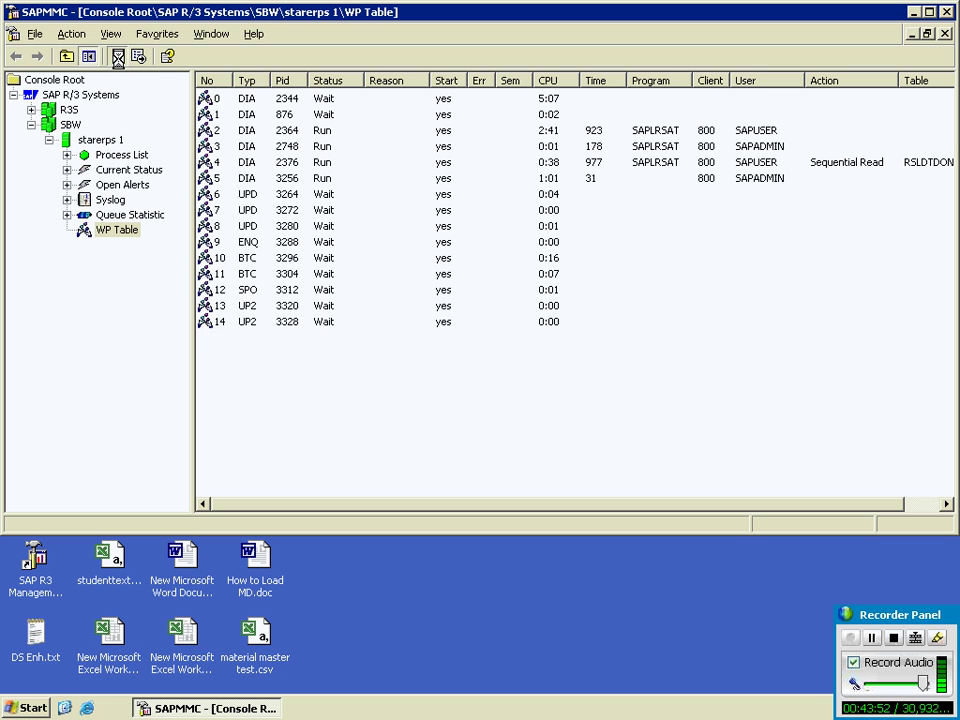
click(118, 57)
click(118, 57)
click(119, 58)
Step: Inspect work processes 3 and 5 in the table, then minimize the console
click(731, 150)
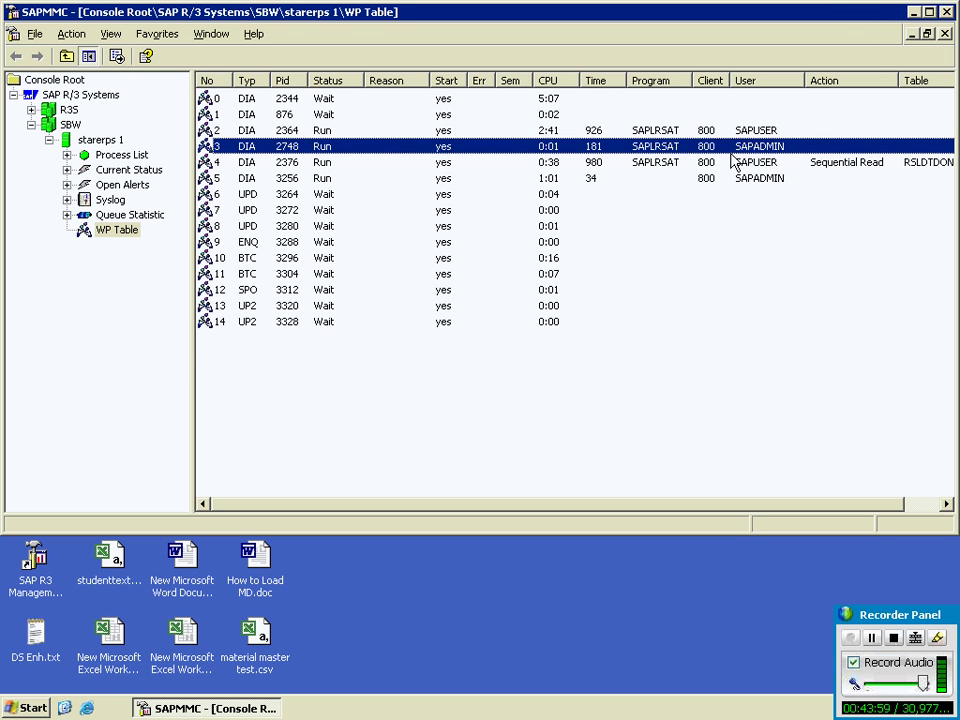
click(743, 181)
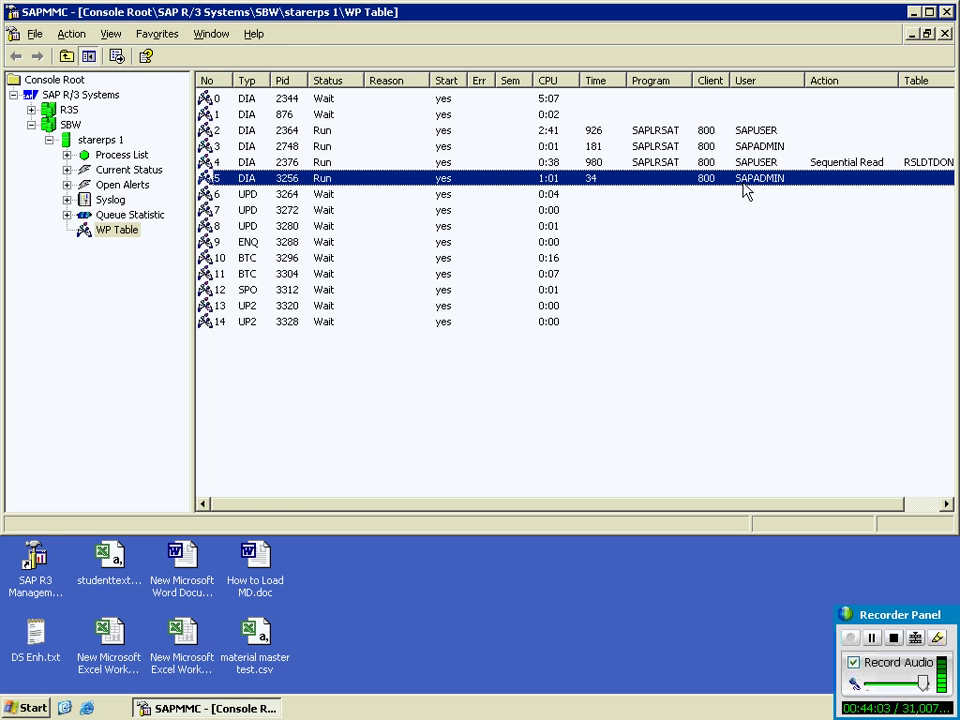
click(914, 14)
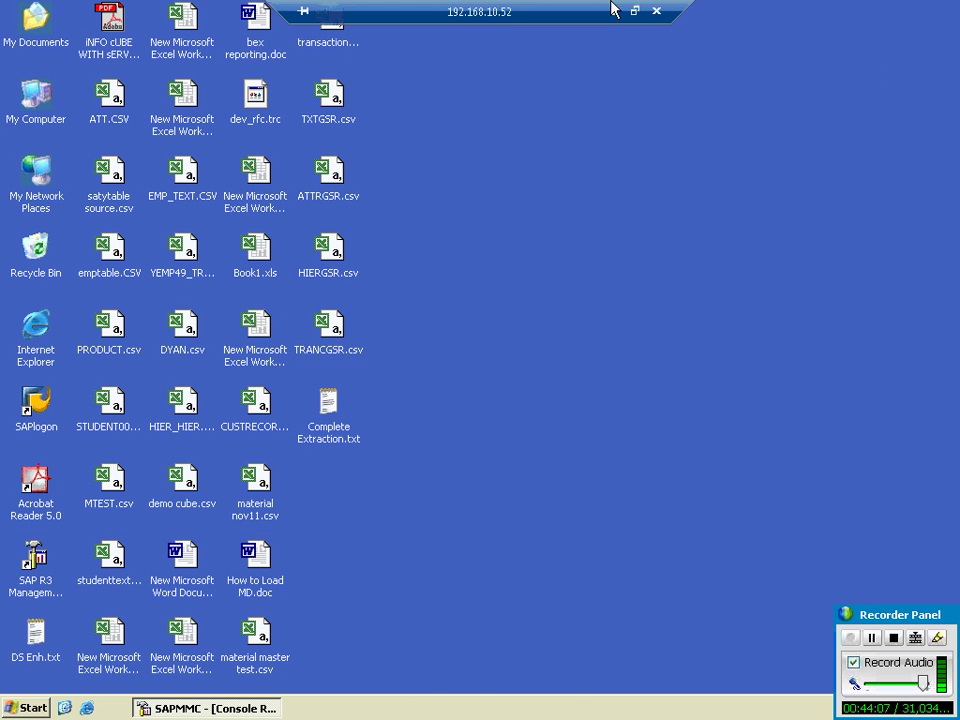
Step: Set characteristic ZEMPL44's data type to CHAR with length 5
click(612, 8)
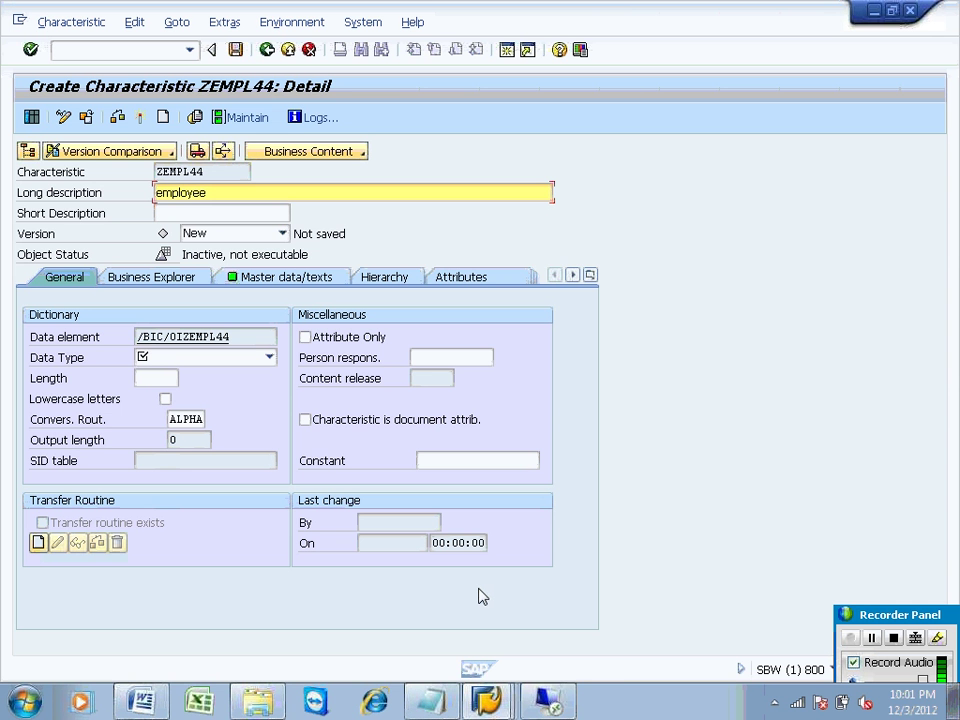
click(214, 360)
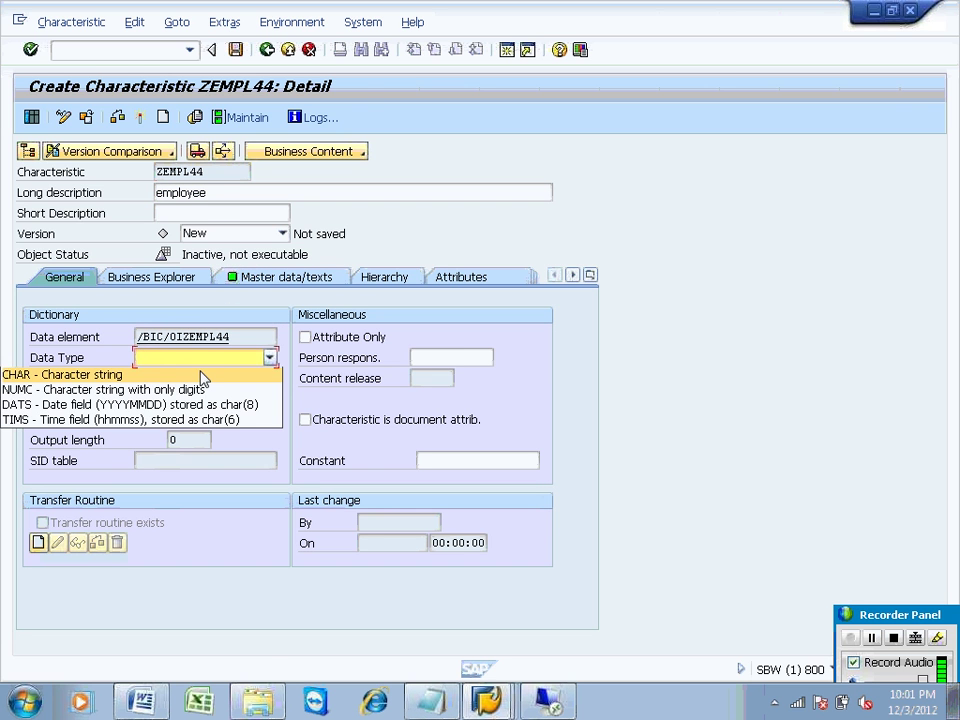
click(202, 376)
text(10)
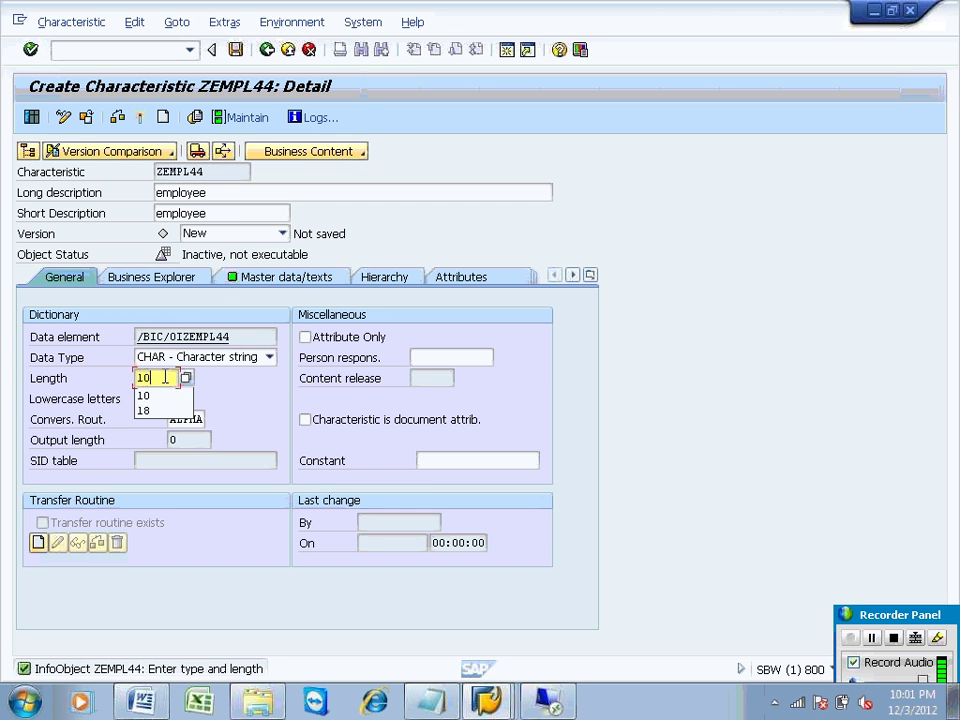
key(BackSpace)
key(BackSpace)
text(5)
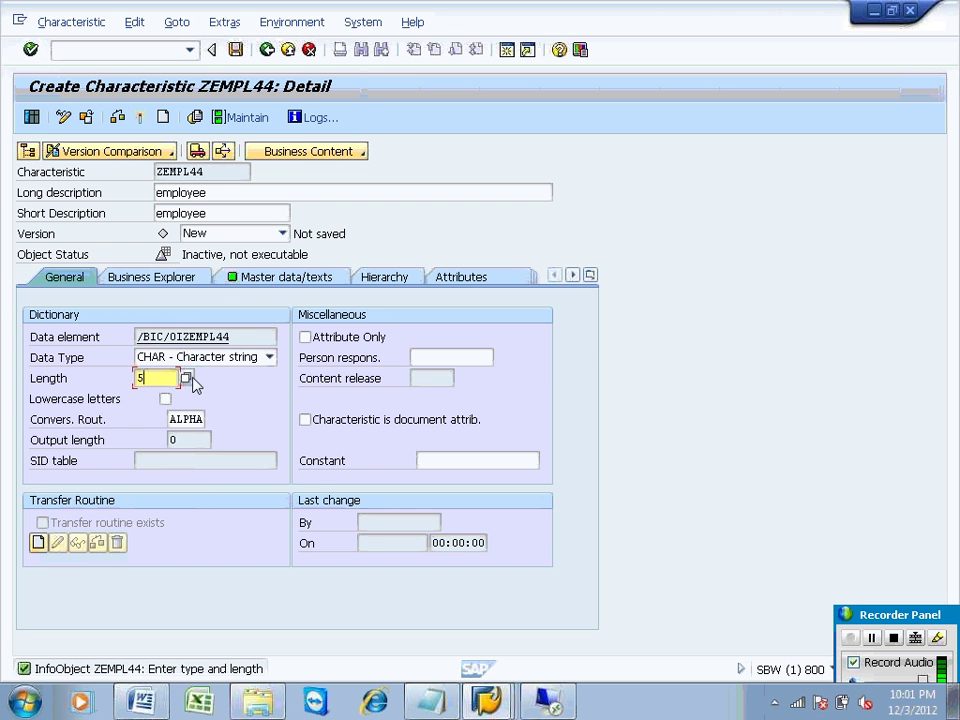
Step: Make ZEMPL44's texts language independent and check the InfoObject
click(277, 276)
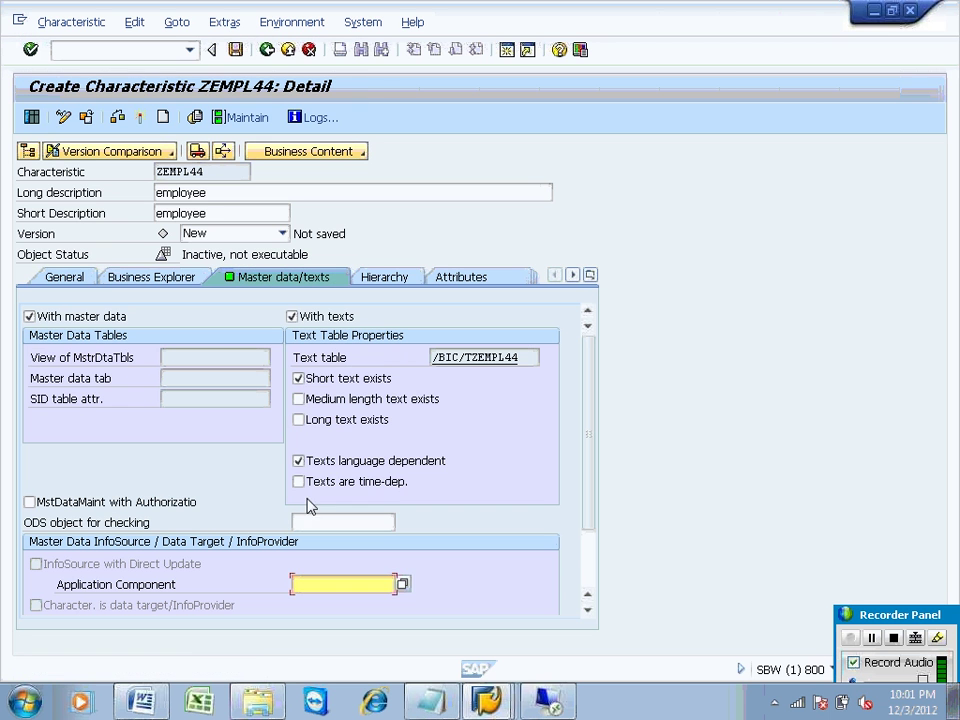
click(298, 460)
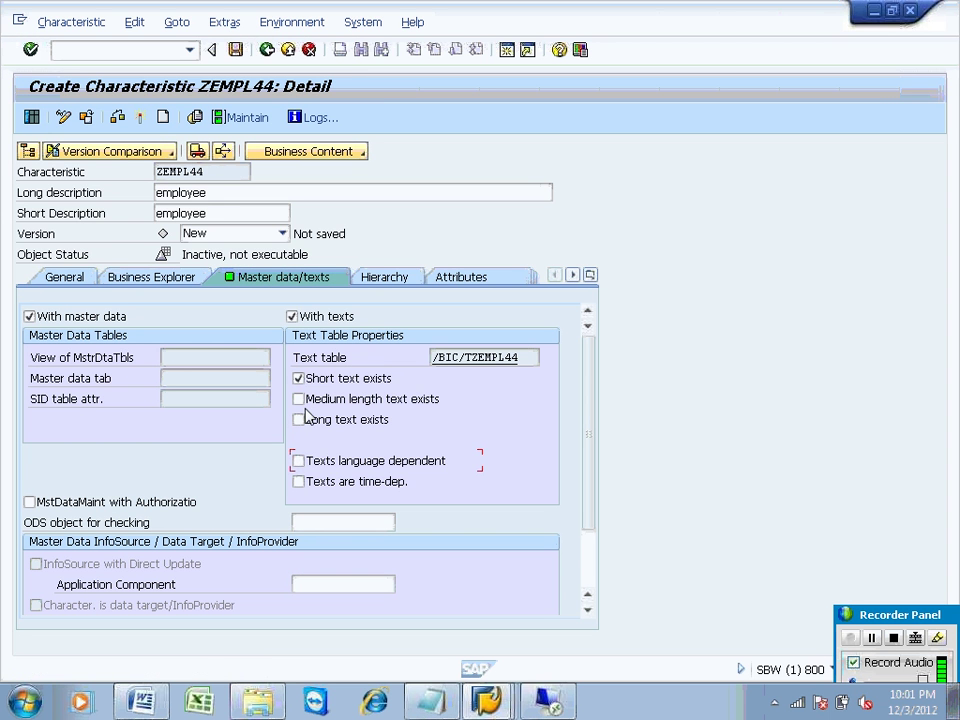
click(139, 117)
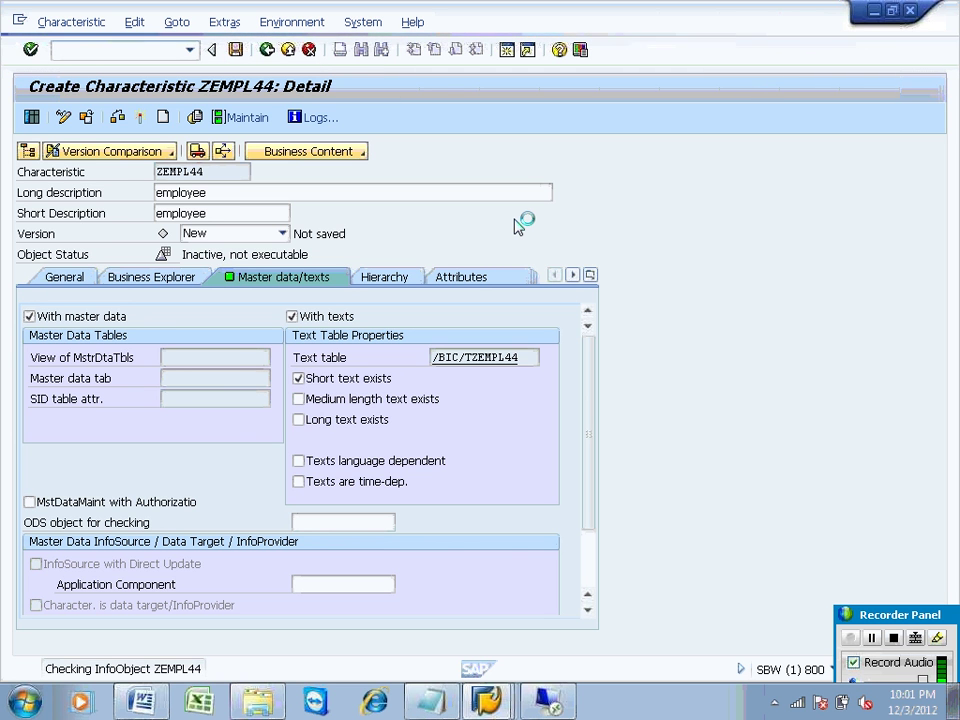
Step: Select the ZEMP_TEXT DataSource in the workbench tree, then return to the remote desktop
key(alt+Tab)
key(alt+Tab)
key(alt+Tab)
key(alt+Tab)
key(alt+Tab)
key(alt+Tab)
key(alt+Tab)
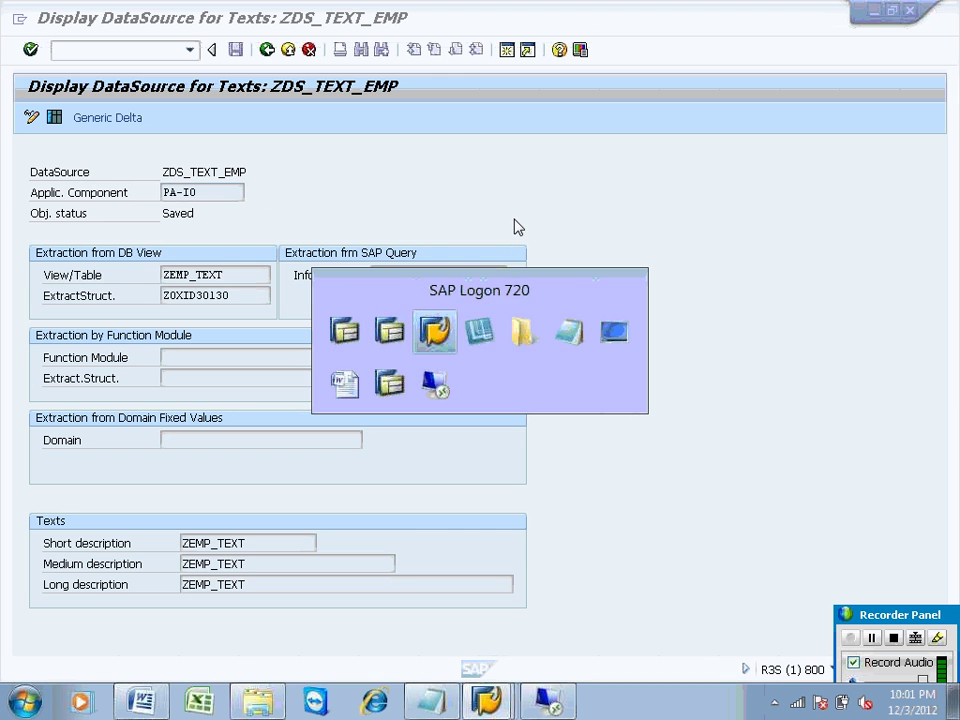
key(alt+Tab)
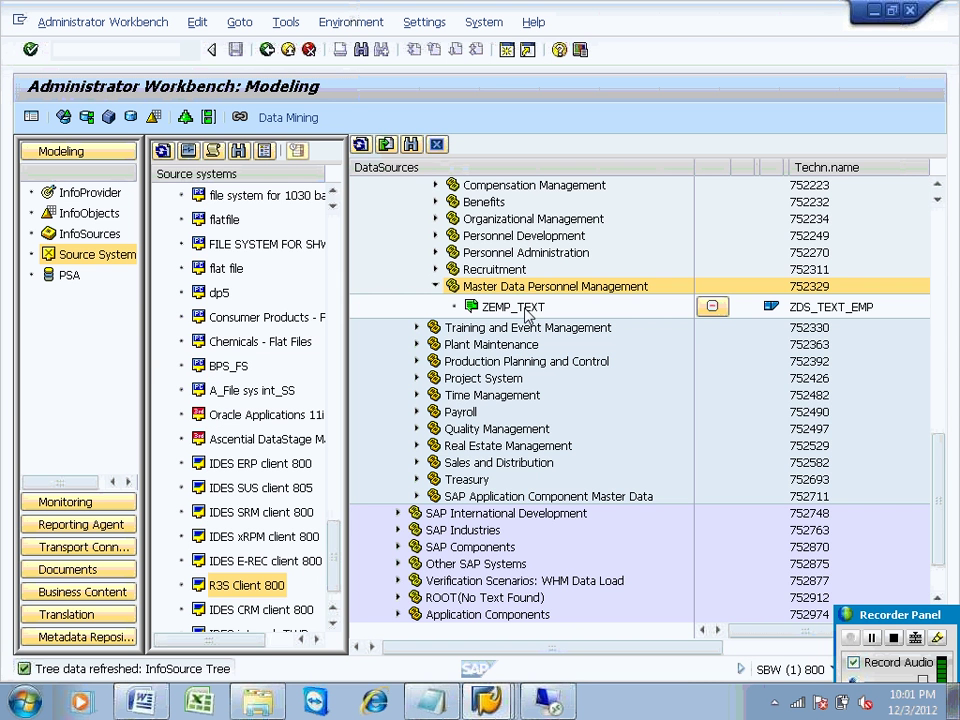
click(527, 309)
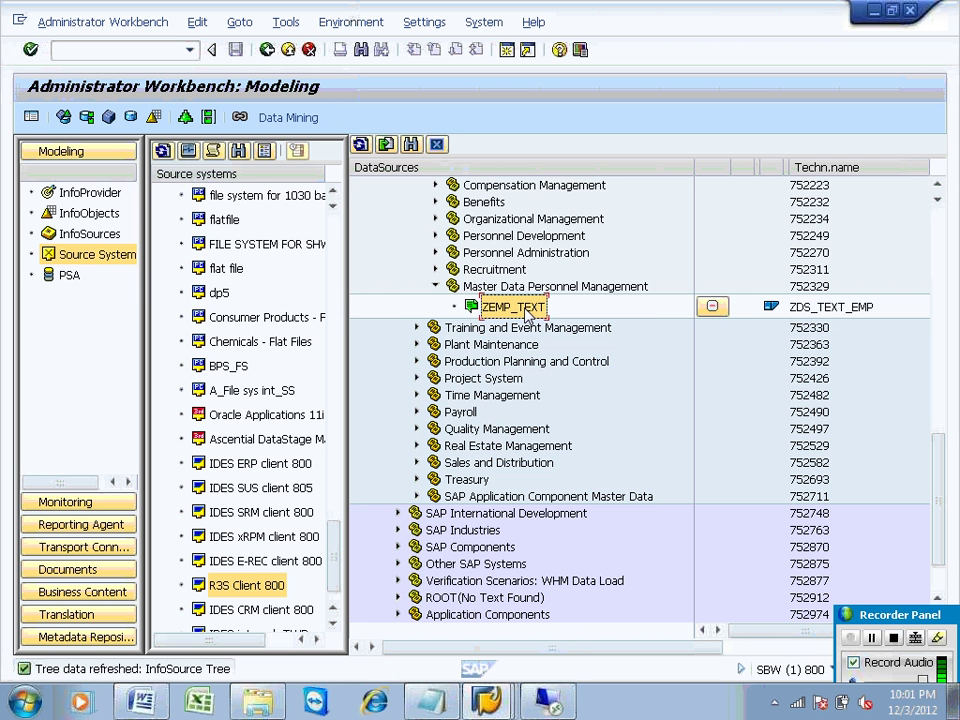
key(alt+Tab)
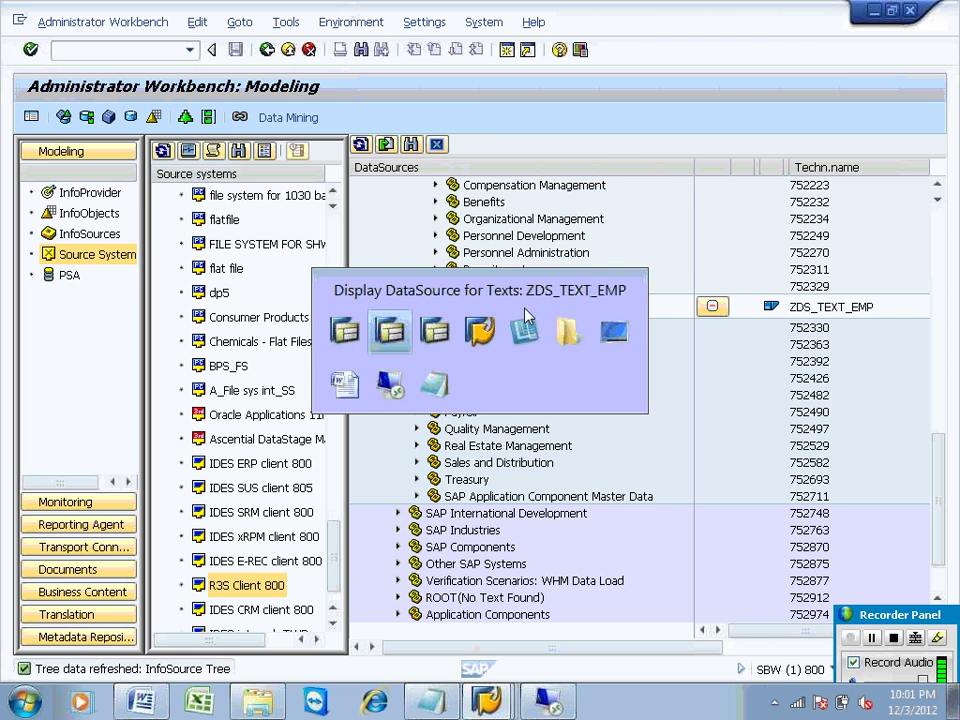
key(alt+Tab)
key(alt+Tab)
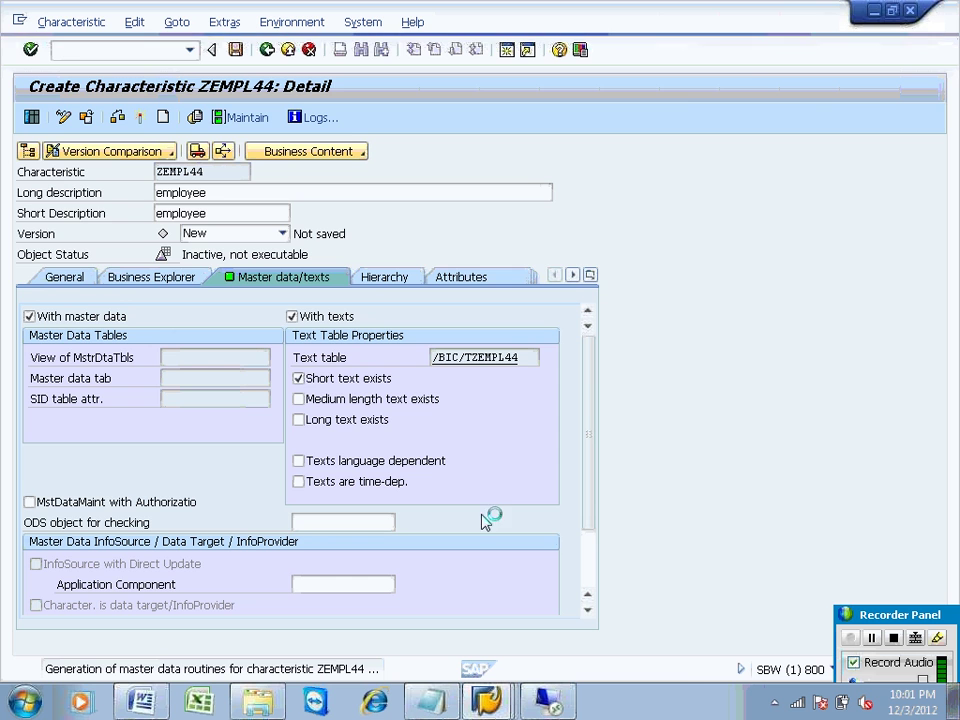
key(alt+Tab)
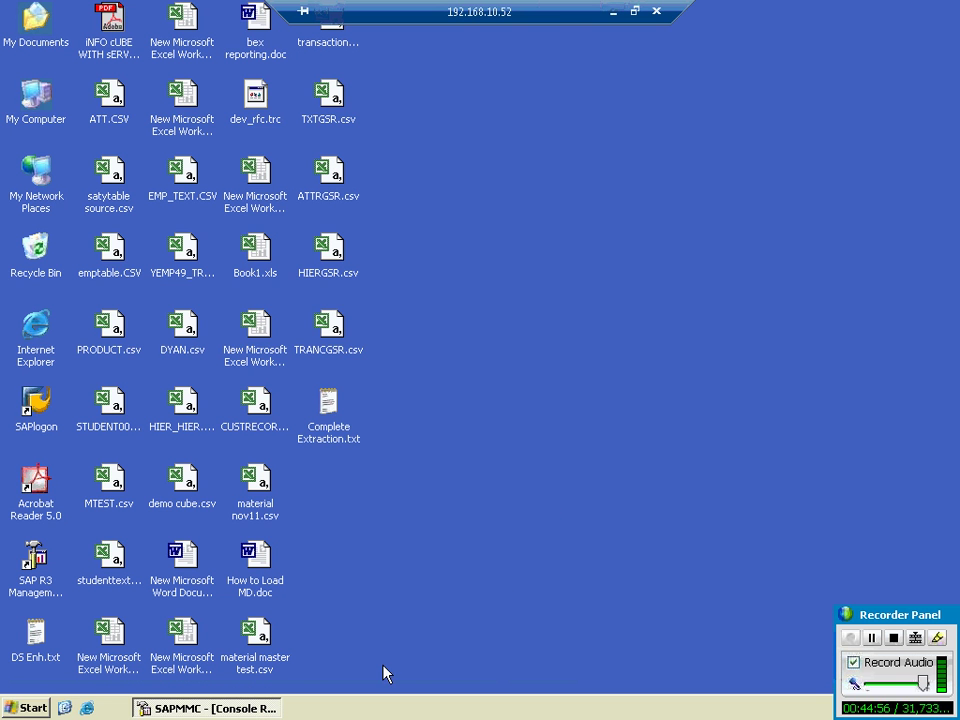
Step: In SAPMMC, browse work process 6 and the queue statistics, cancelling two work-process exports
click(210, 708)
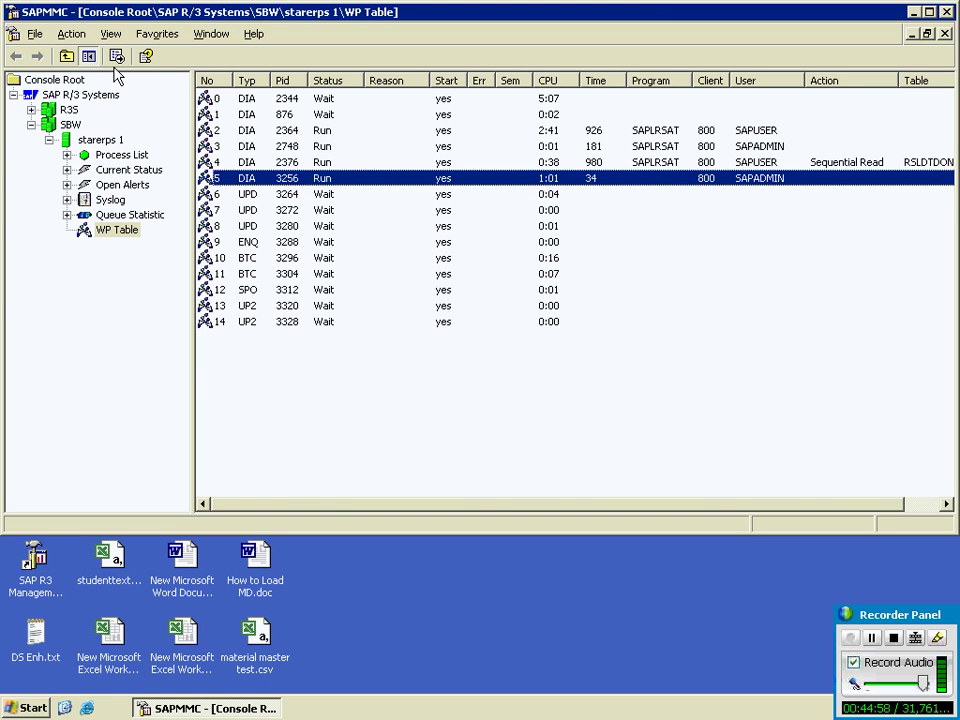
click(117, 57)
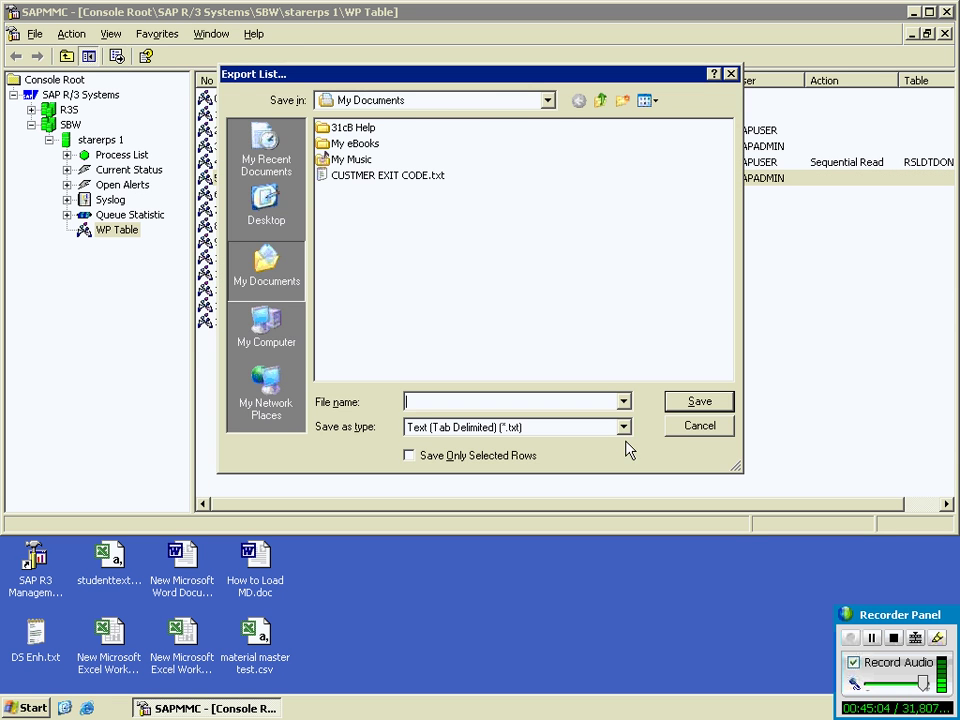
click(700, 425)
click(382, 196)
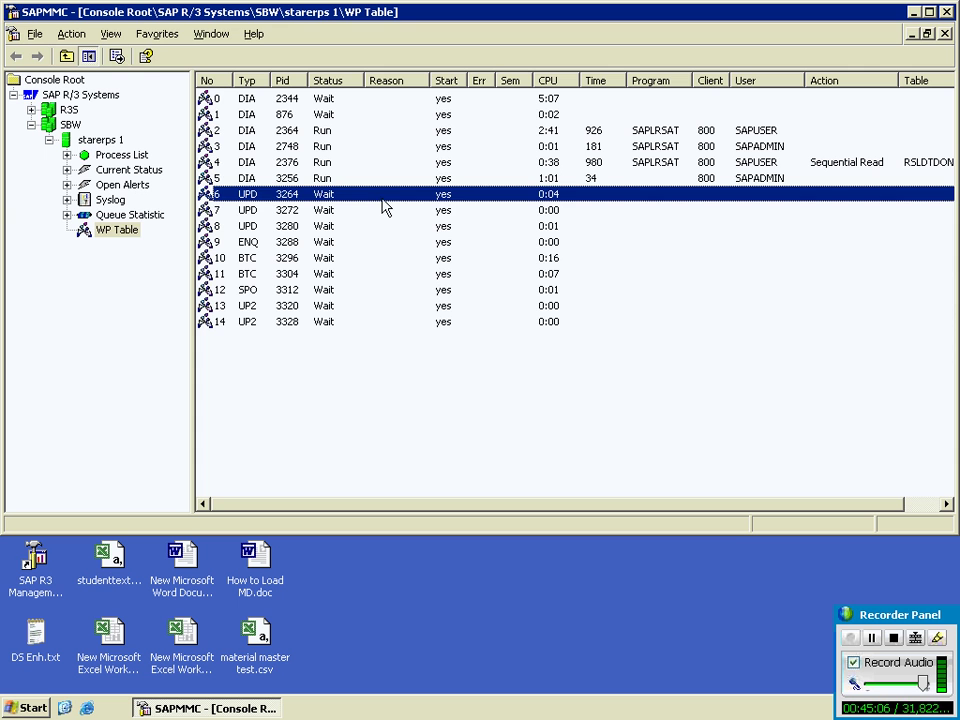
click(128, 230)
click(117, 57)
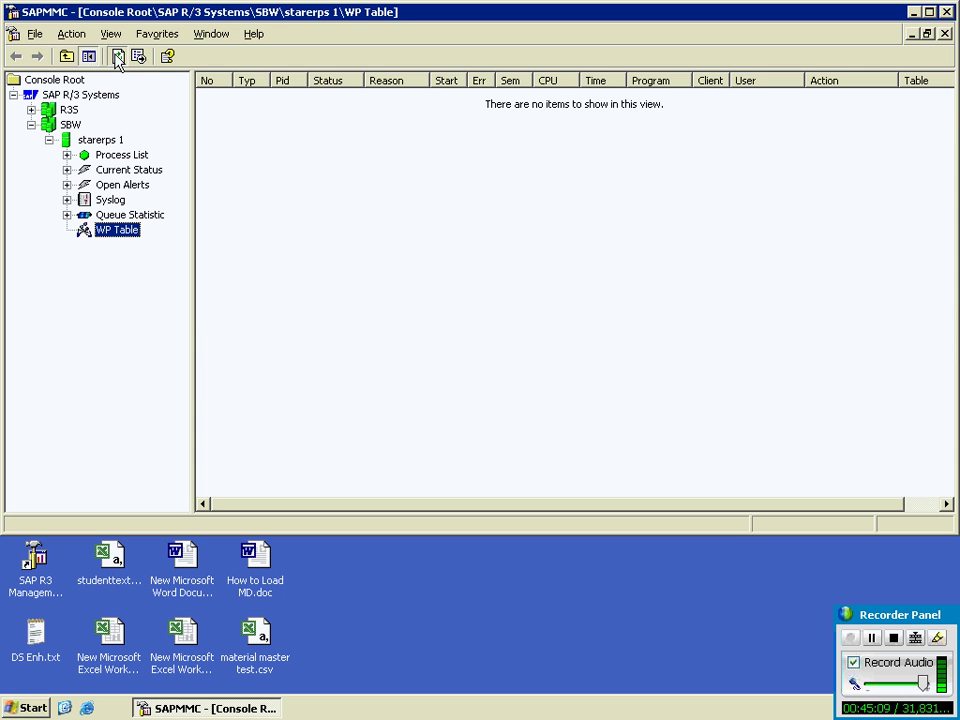
click(117, 57)
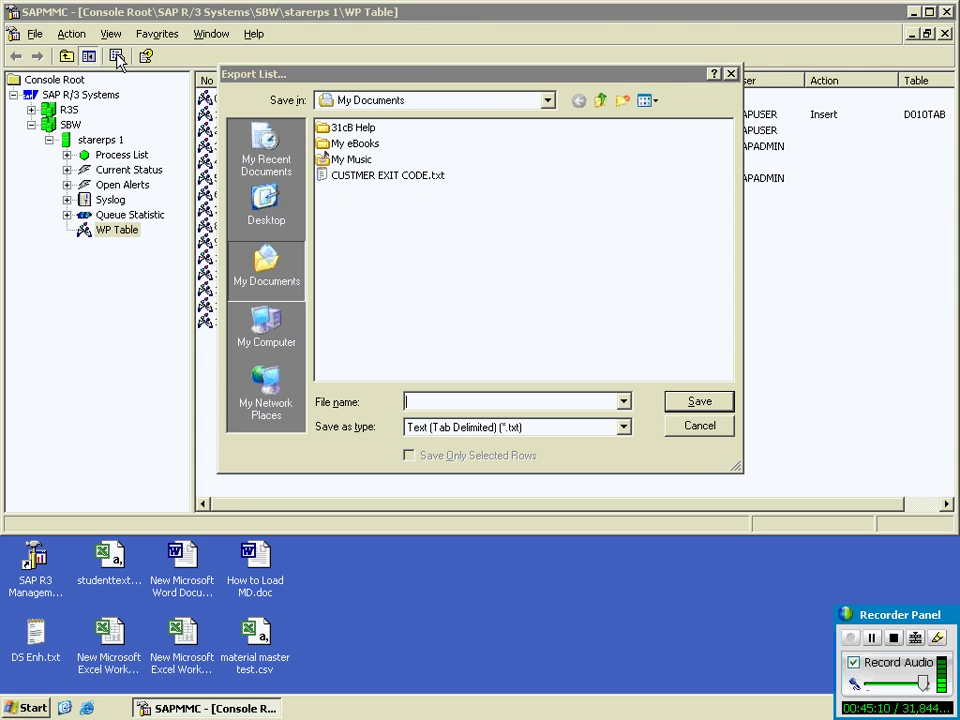
click(688, 427)
click(110, 215)
click(125, 231)
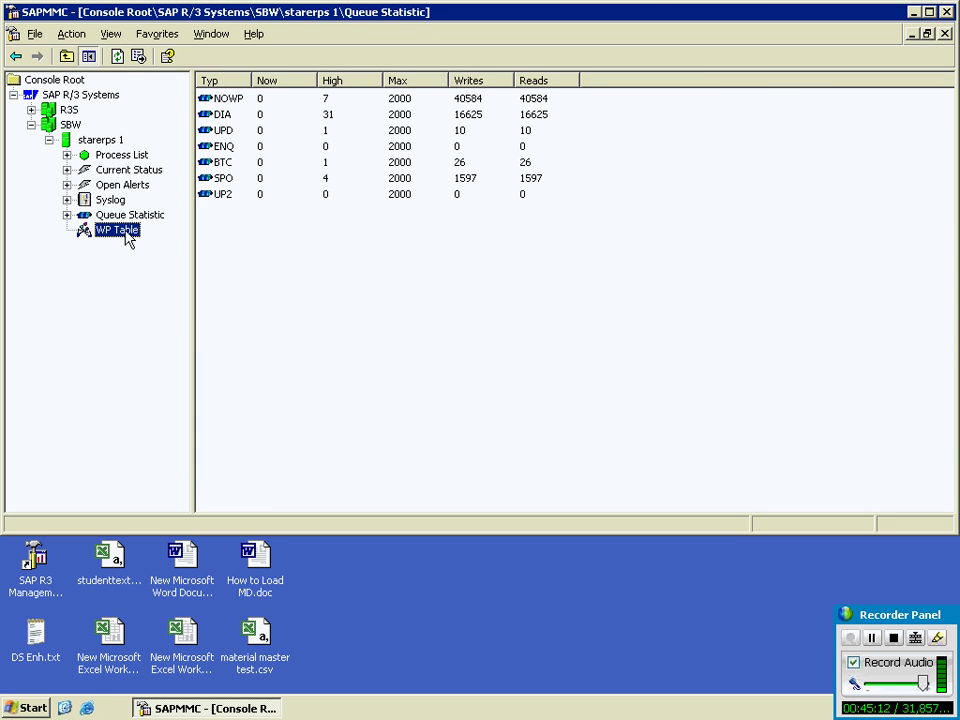
Step: Refresh the work process table repeatedly, minimize SAPMMC and leave the remote session
click(118, 58)
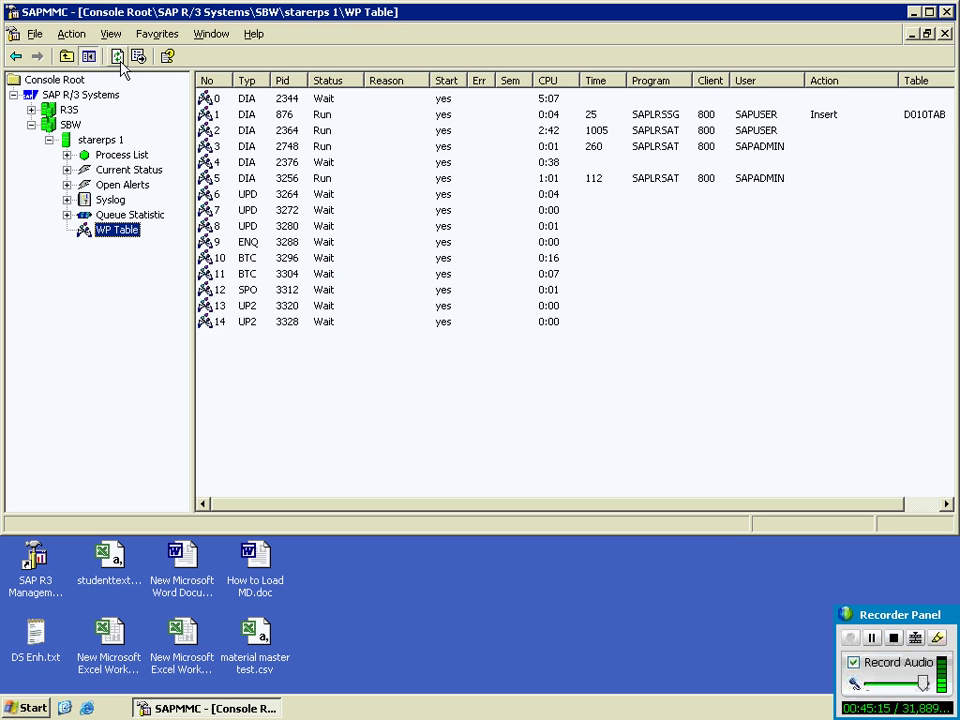
click(118, 57)
click(118, 57)
click(118, 57)
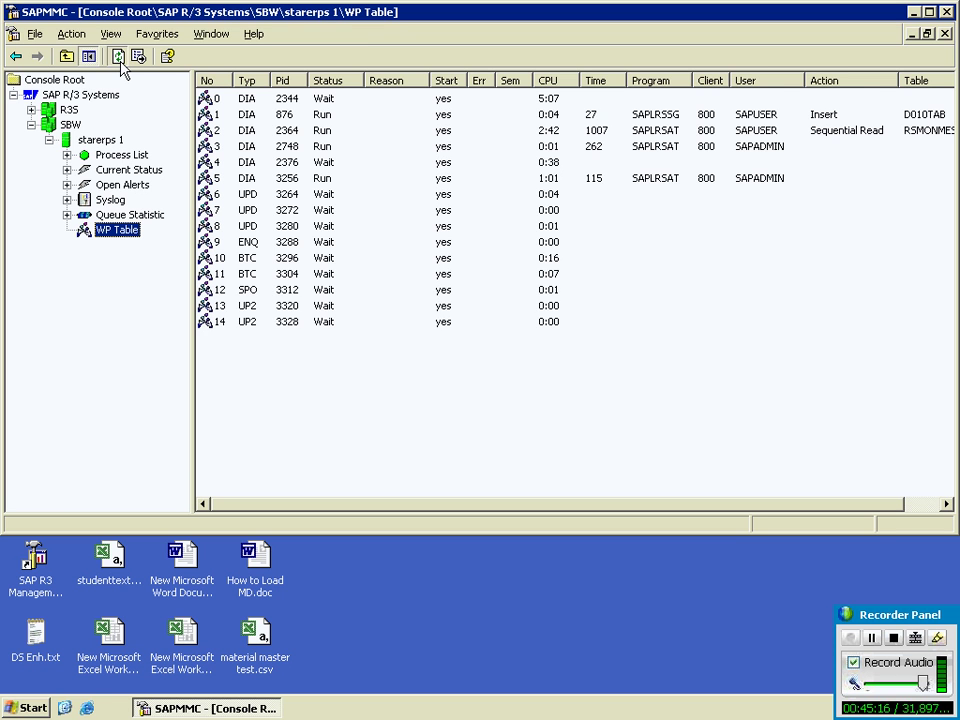
click(118, 57)
click(118, 57)
click(118, 57)
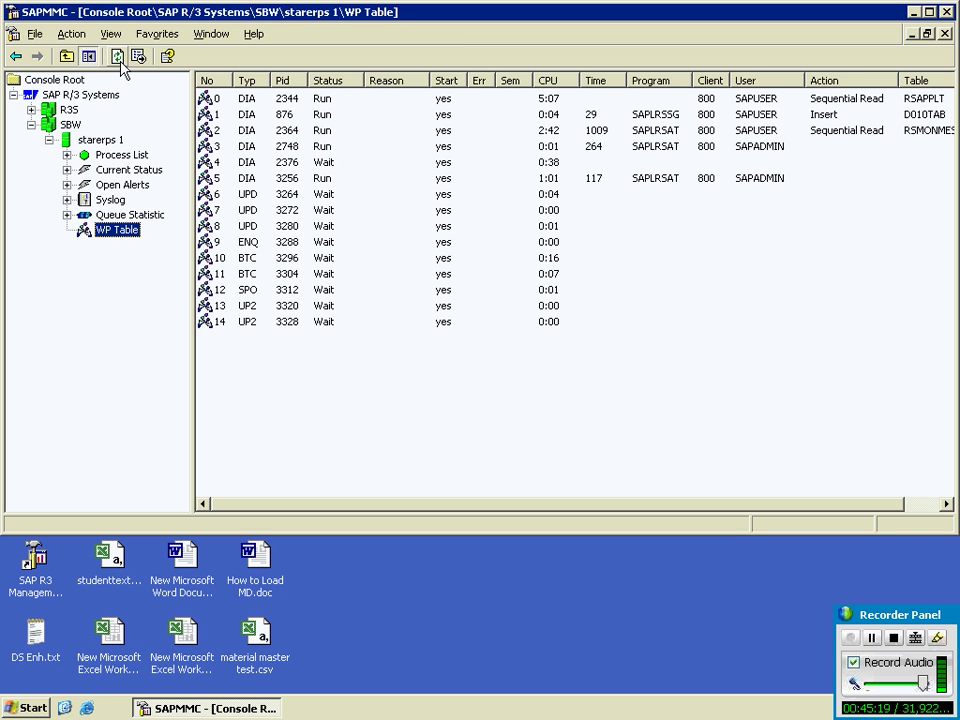
click(118, 57)
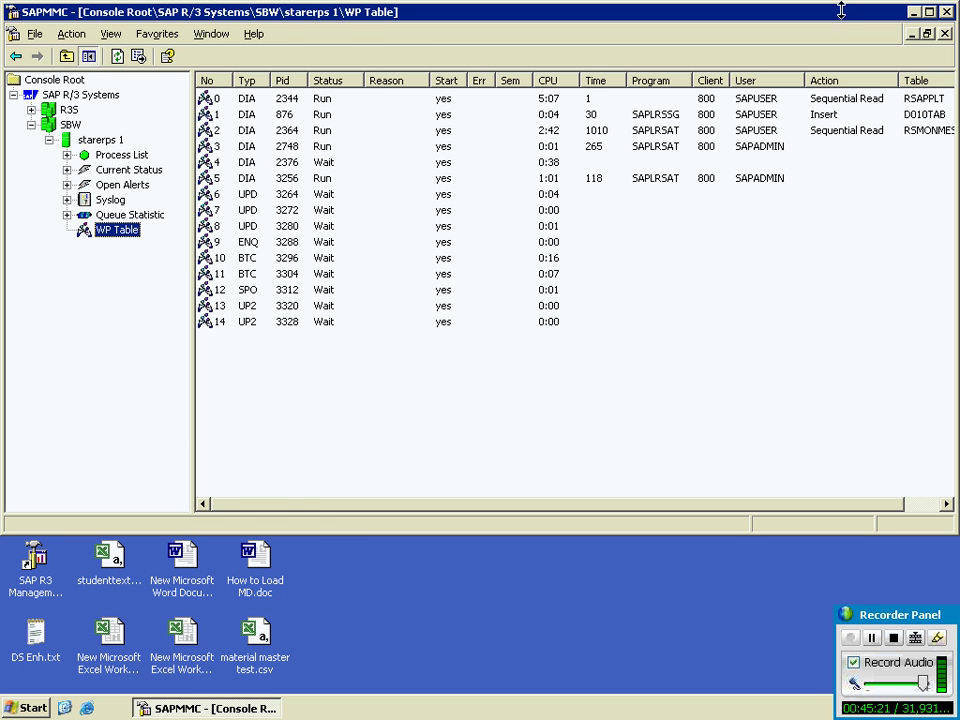
click(914, 12)
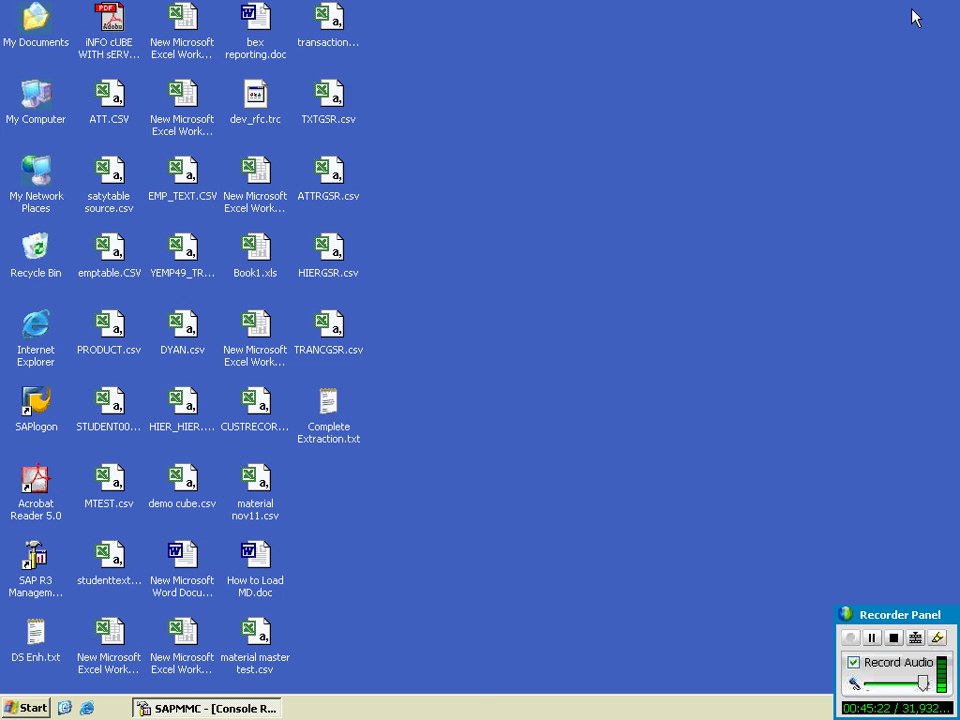
mouse_move(529, 5)
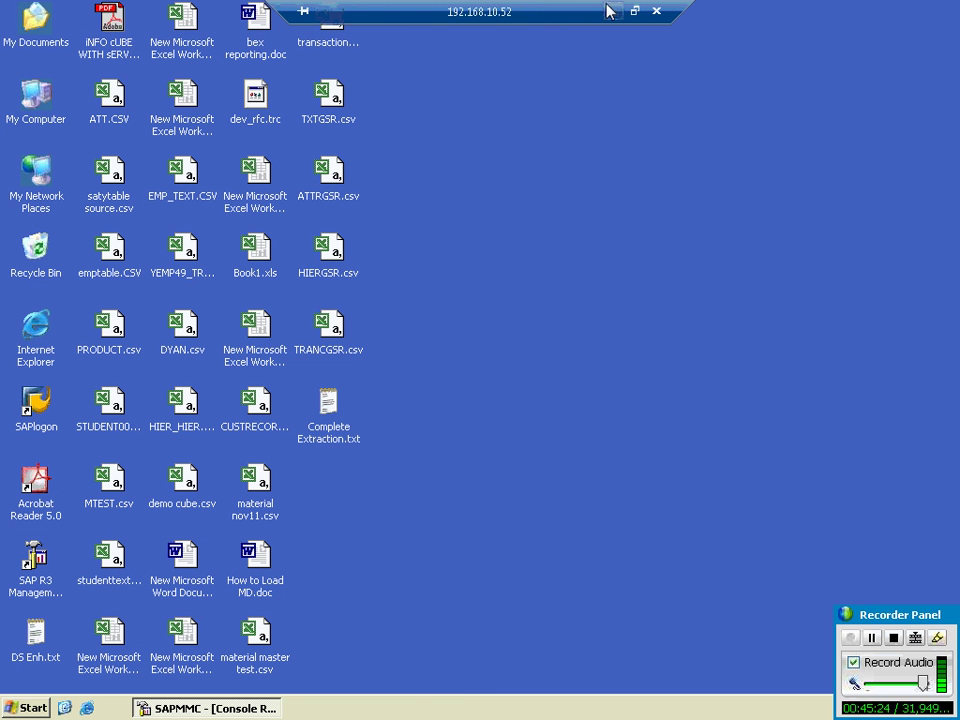
click(617, 9)
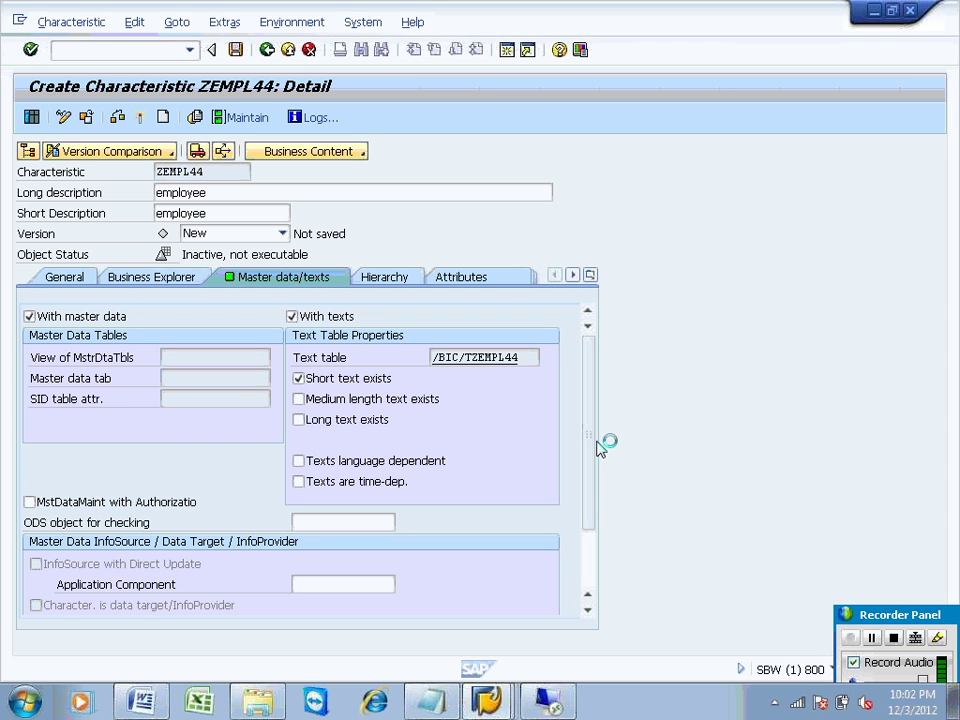
Step: Choose Assign InfoSource for DataSource ZEMP_TEXT in the Administrator Workbench modeling view
click(487, 700)
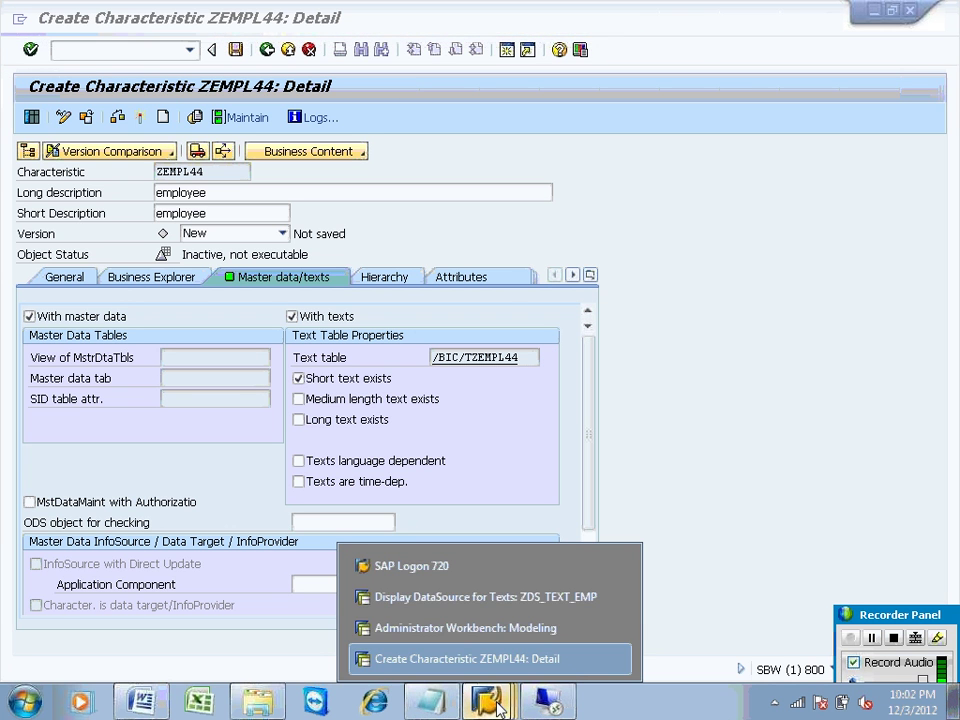
click(490, 598)
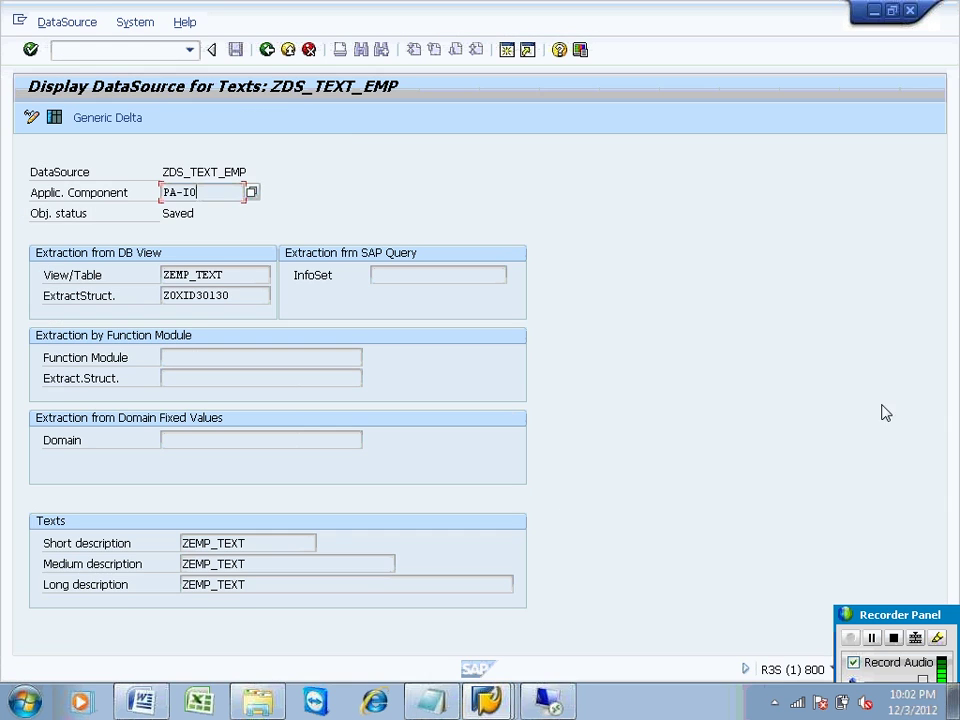
click(490, 700)
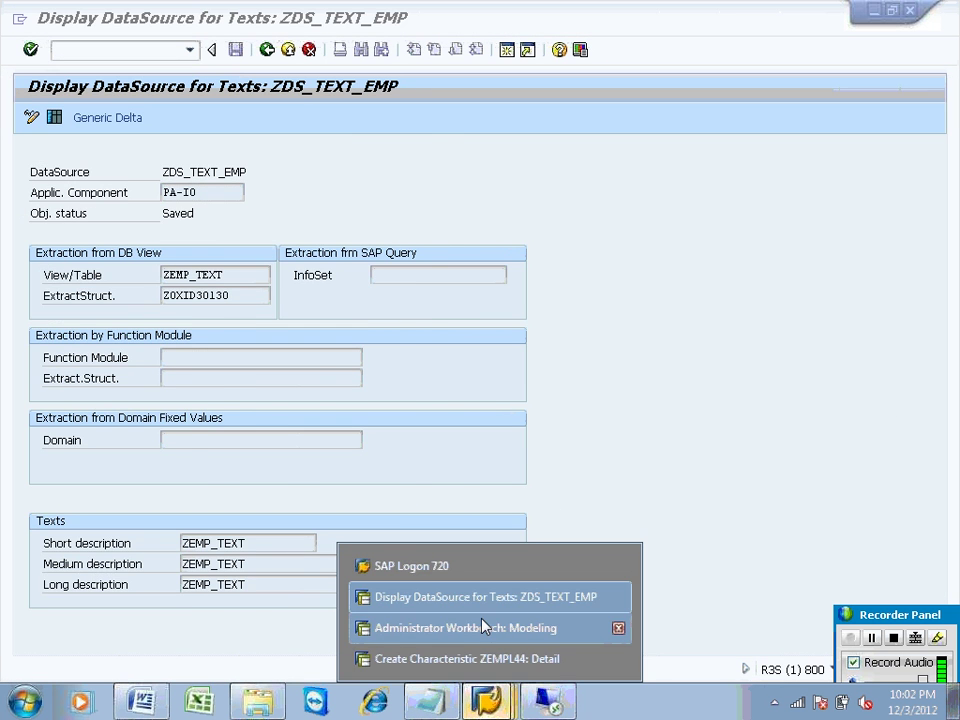
click(484, 626)
click(490, 310)
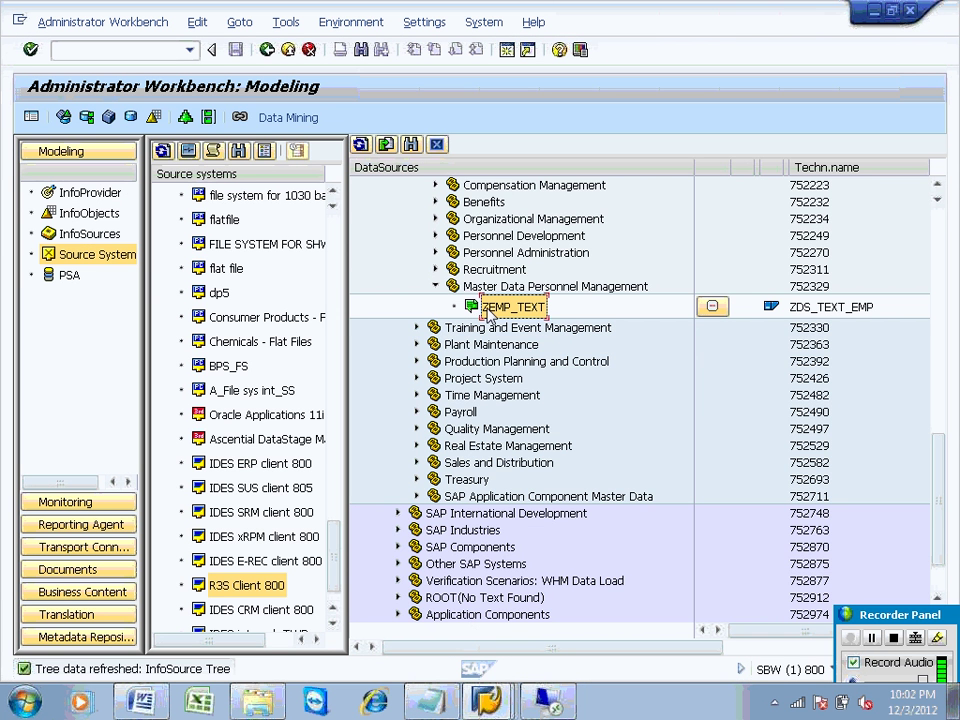
double_click(490, 310)
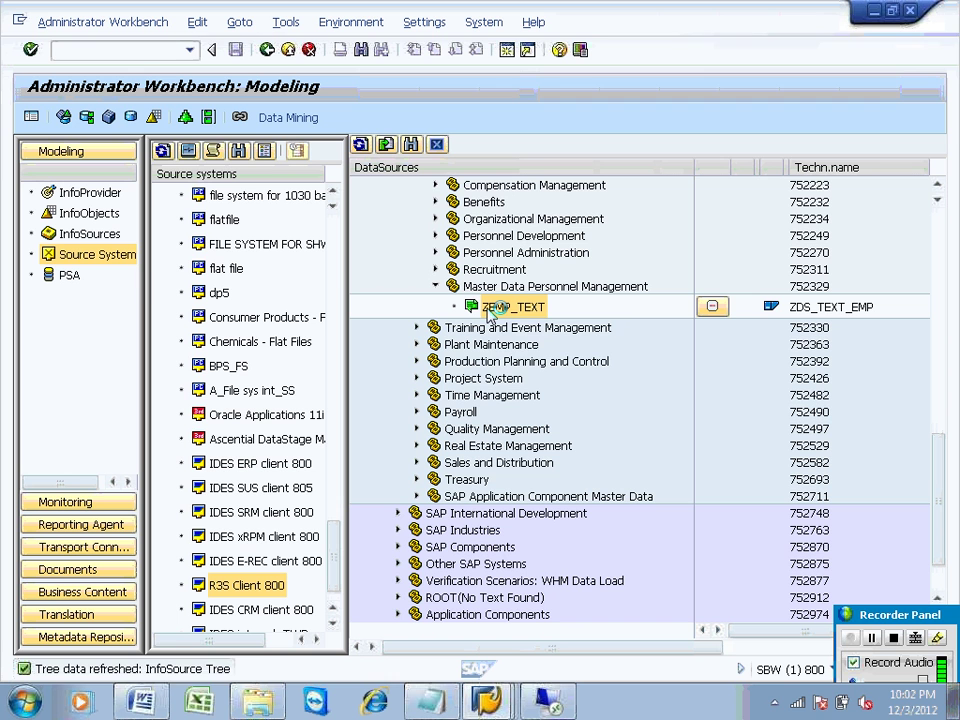
right_click(490, 312)
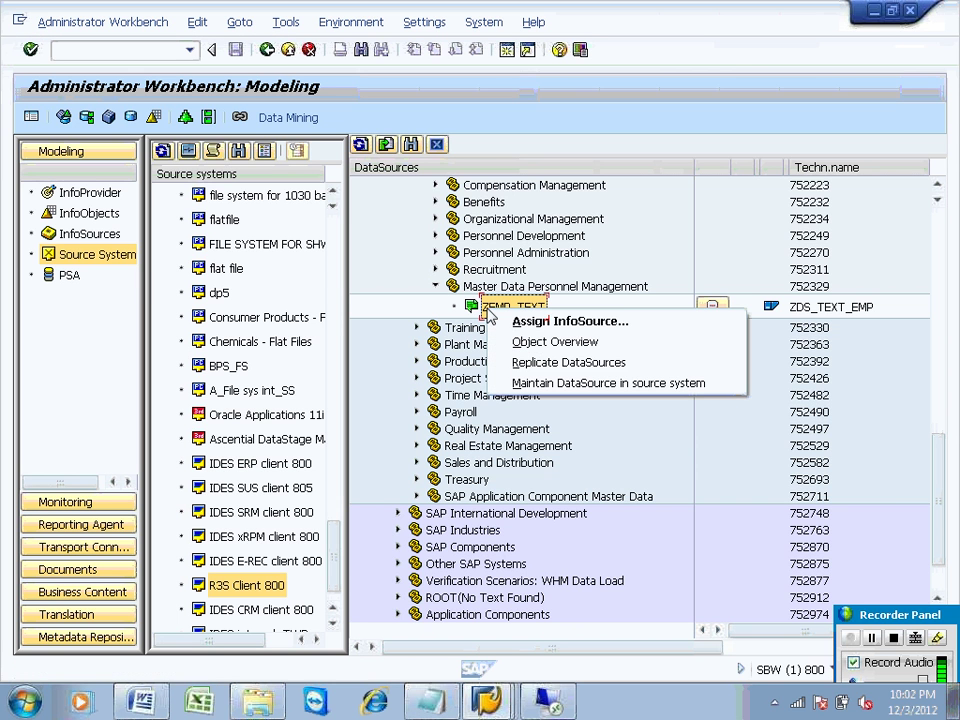
click(516, 322)
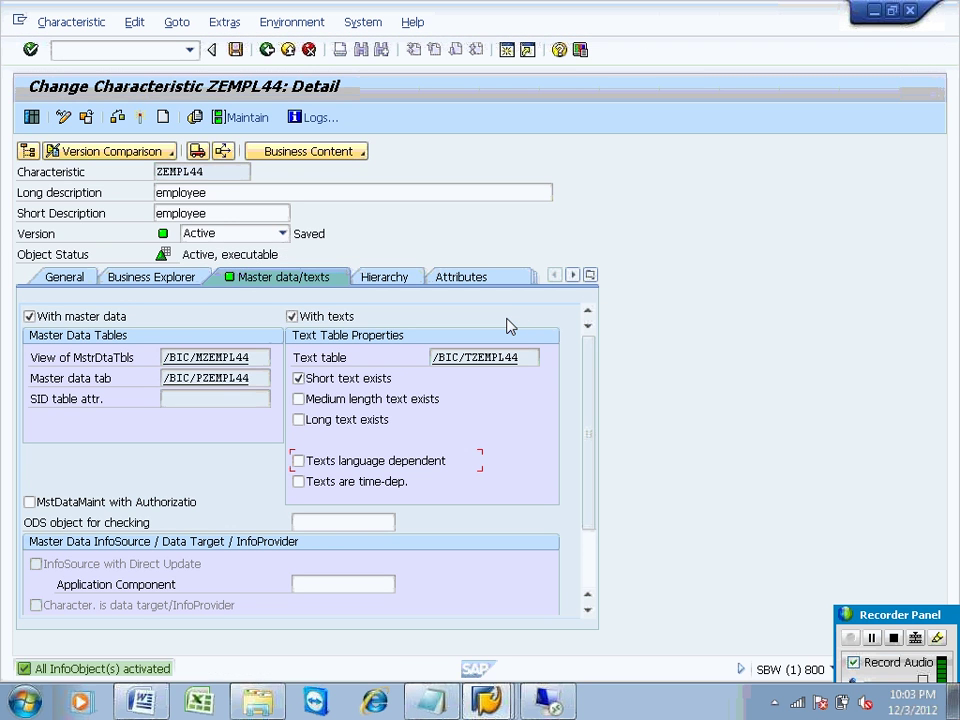
key(alt+Tab)
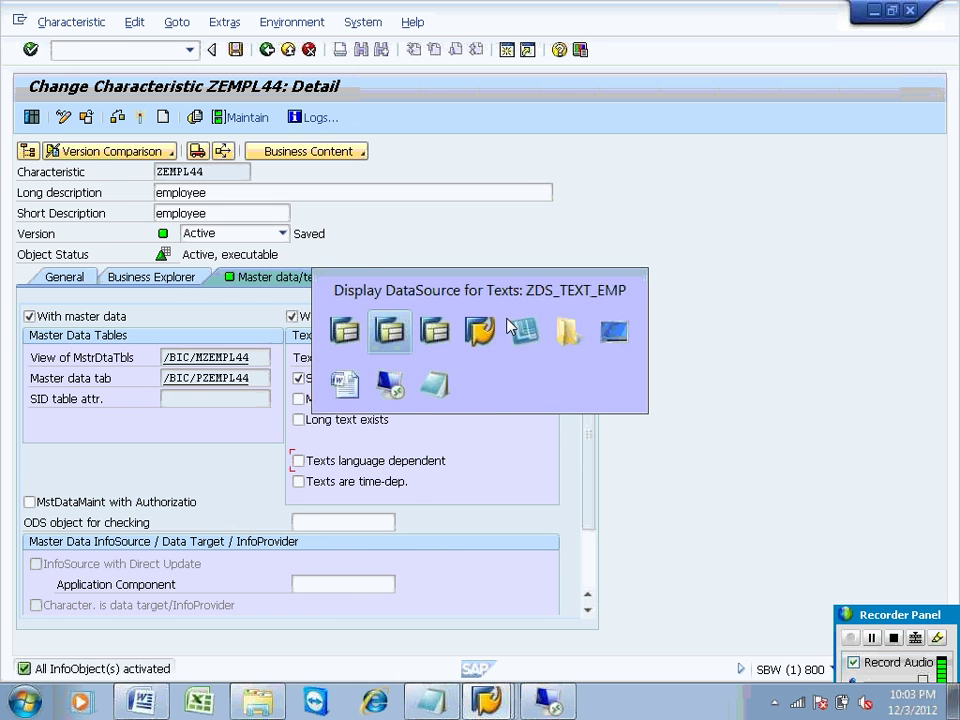
key(alt+Tab)
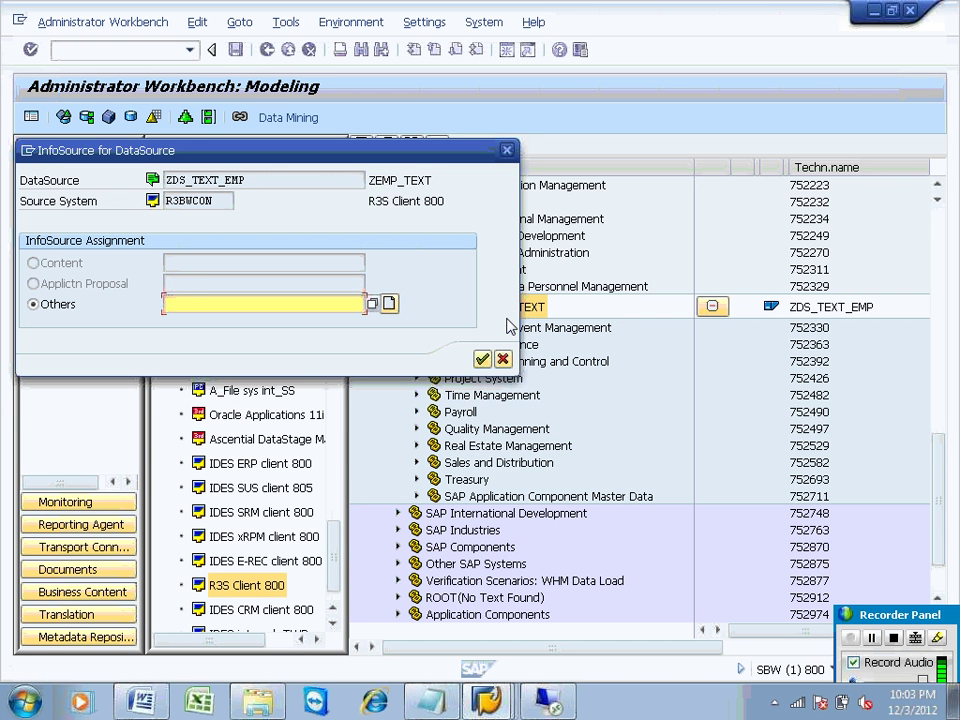
Step: Try InfoSource name ZEM, dismiss the unknown-InfoSource message and clear the name
text(ZEMPL44)
click(482, 360)
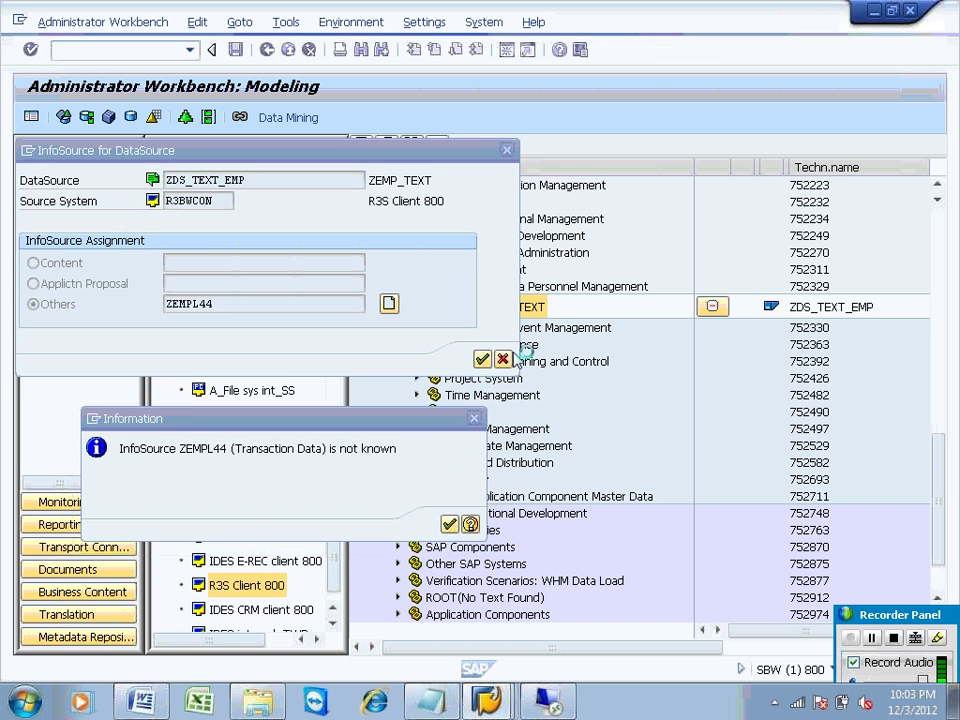
click(449, 525)
key(Delete)
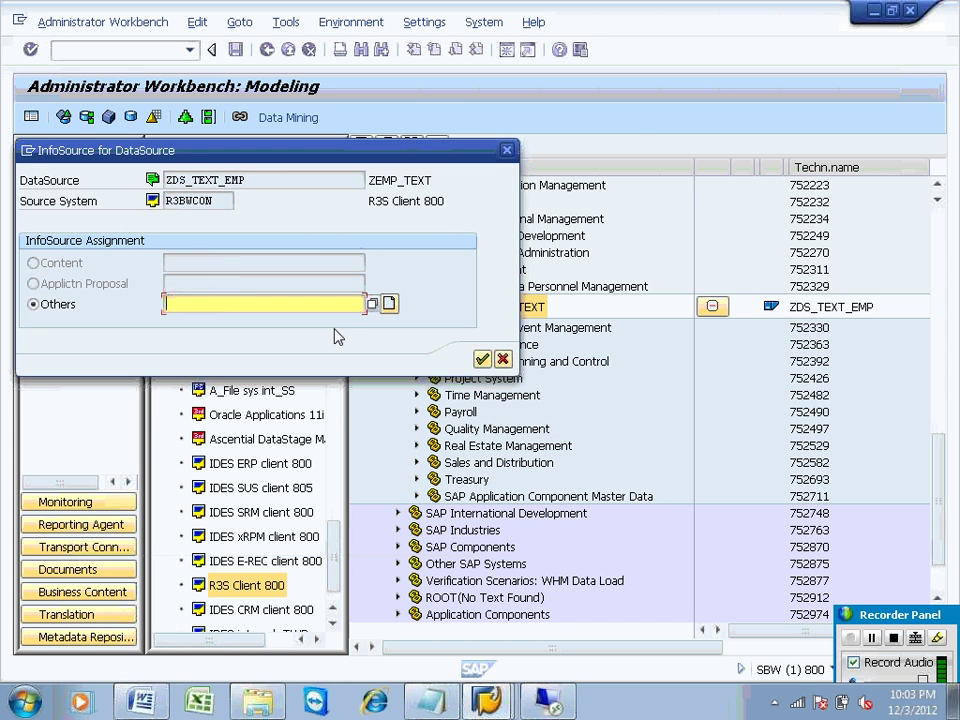
Step: Create InfoSource ZEMPL44 as direct update of master data and confirm the DataSource assignment
click(389, 304)
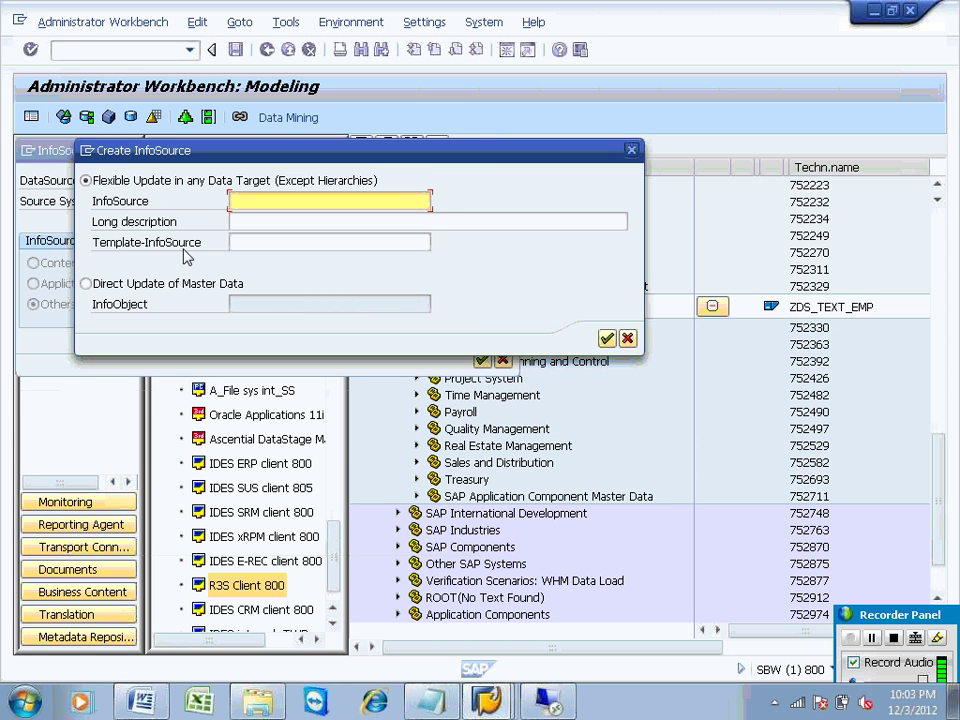
click(165, 284)
click(245, 303)
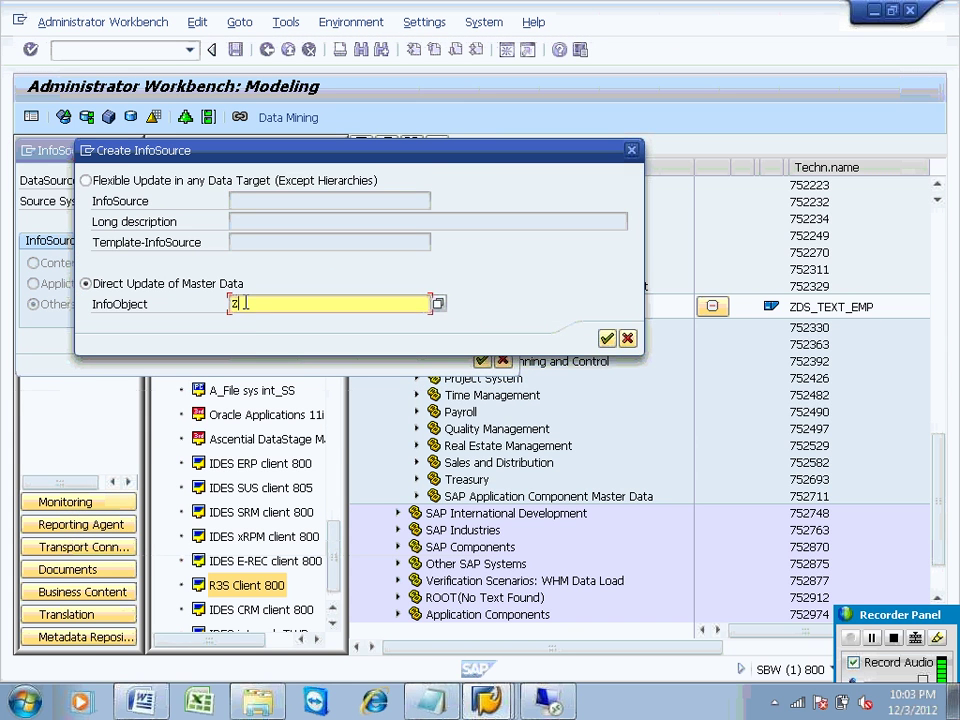
text(ZEMPL44)
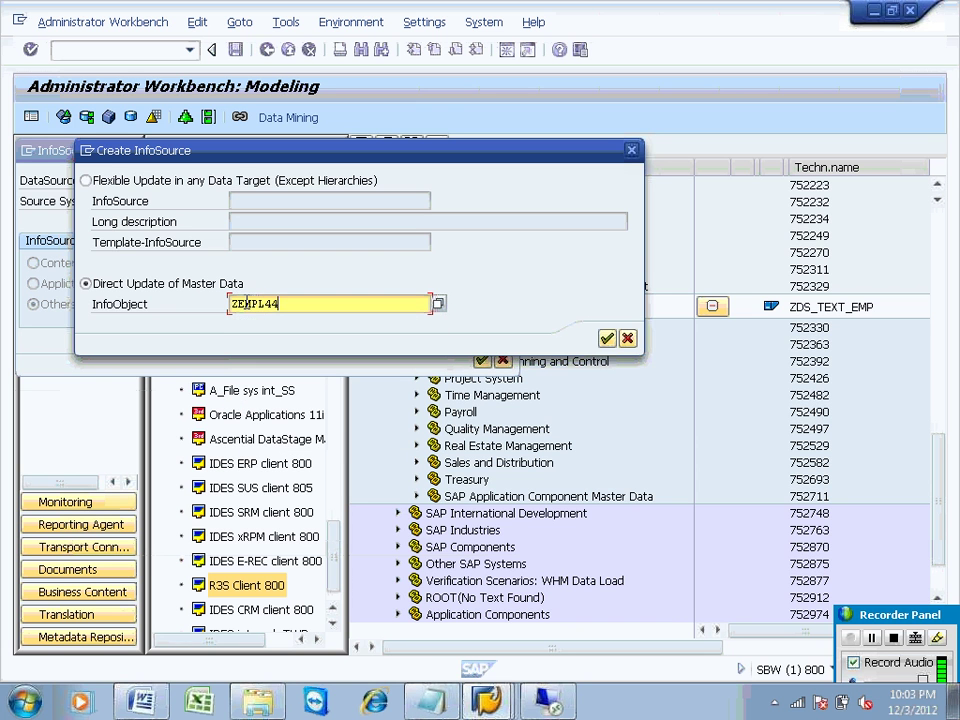
click(607, 339)
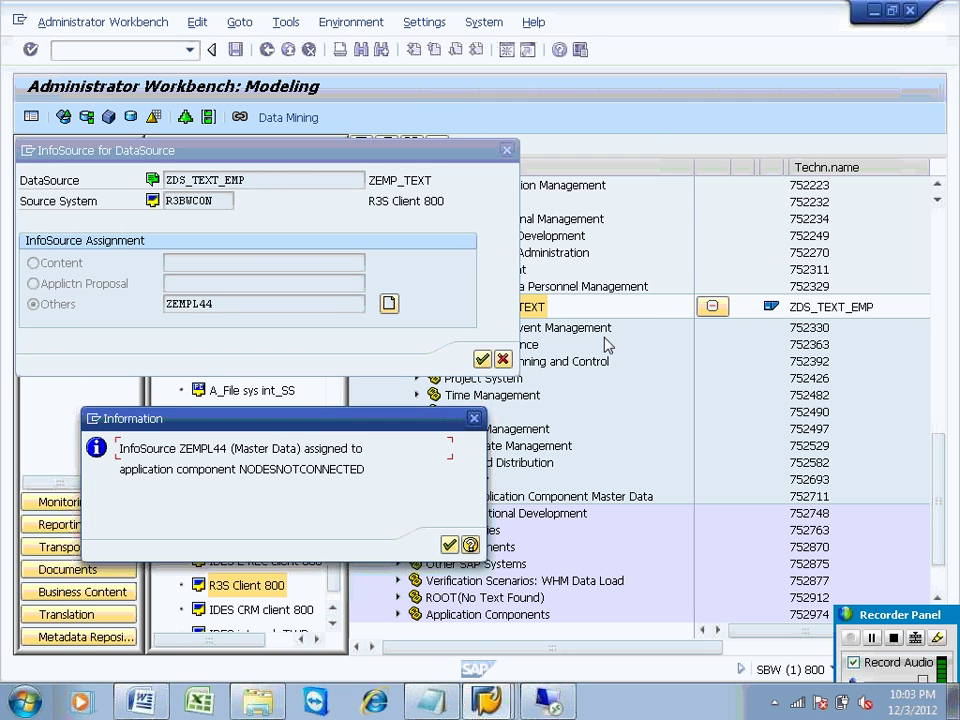
click(449, 544)
key(ctrl+c)
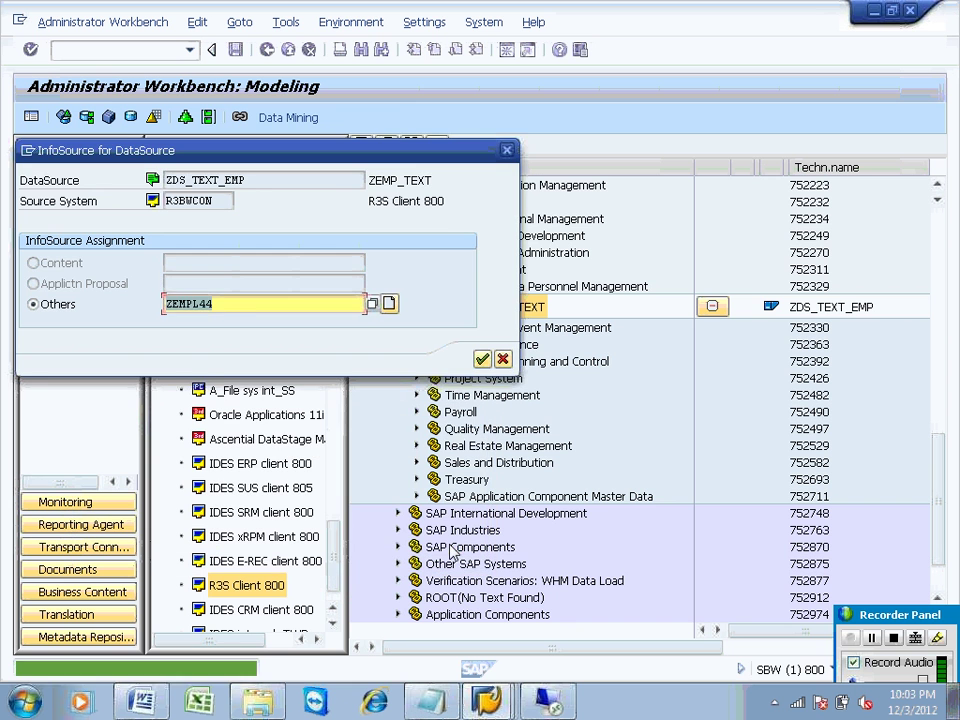
click(481, 359)
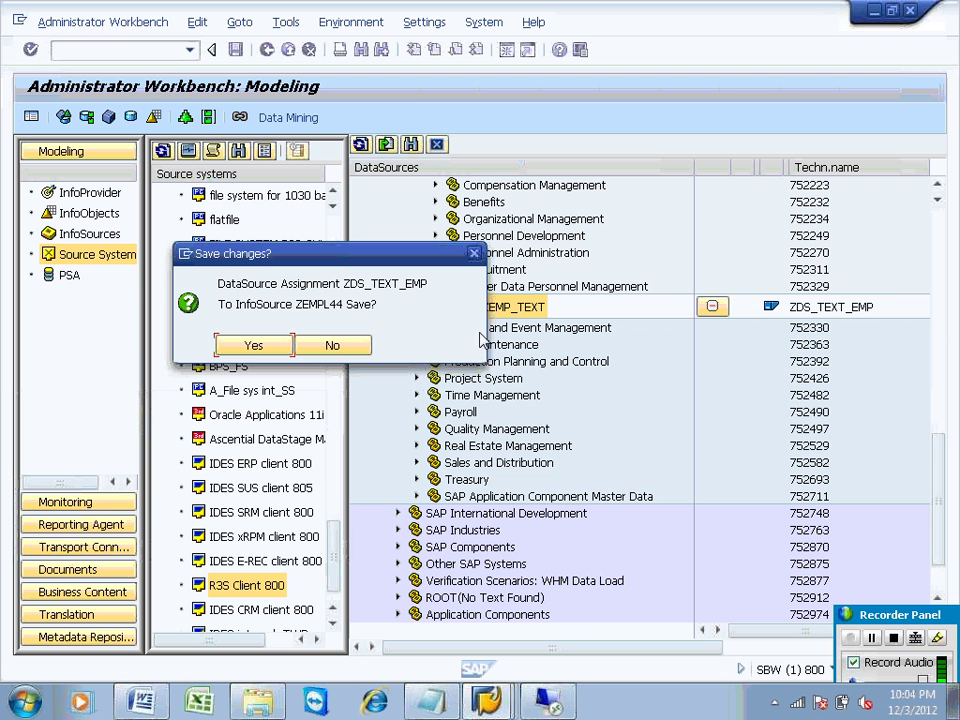
Step: Save the assignment, paste ZEMPL44 and 0TXTSH into the employee id and description fields, and activate
click(277, 345)
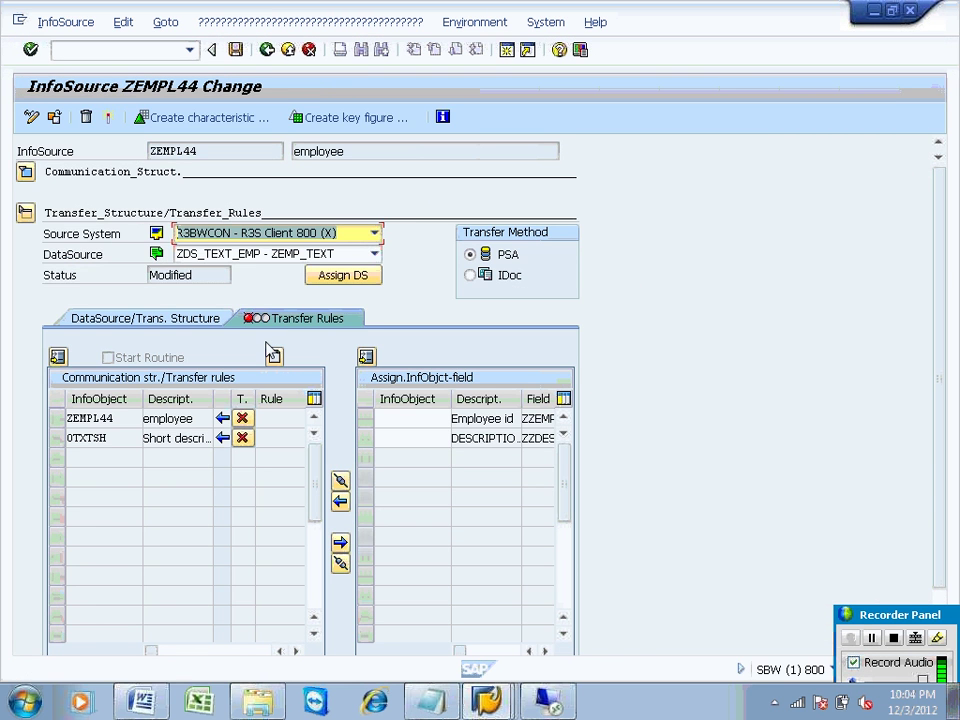
drag(80, 418, 150, 418)
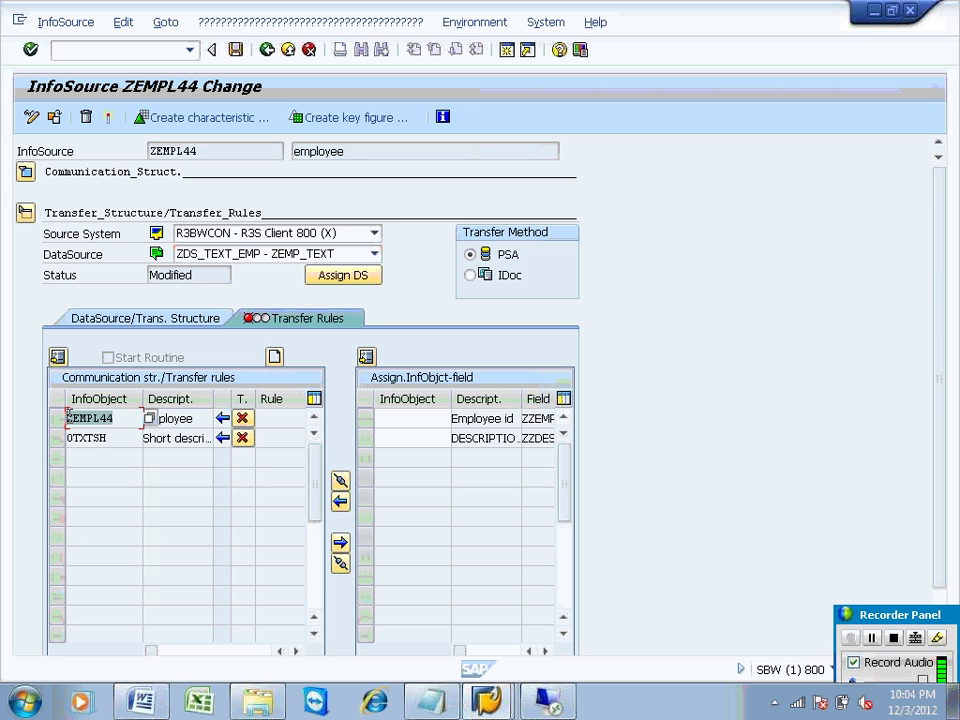
click(77, 418)
click(382, 423)
key(ctrl+v)
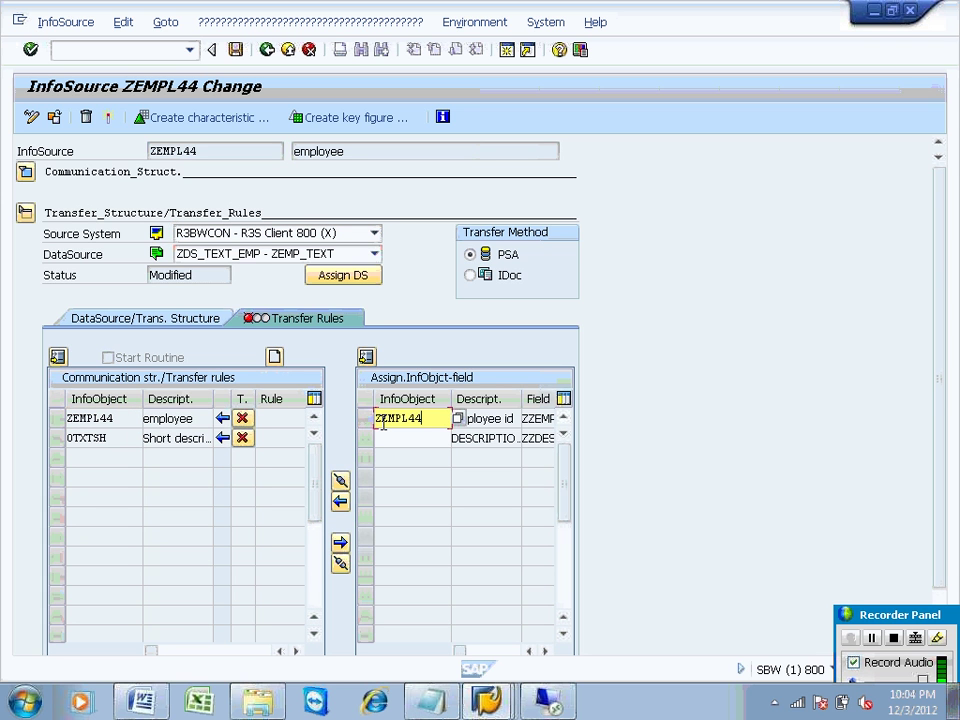
click(117, 437)
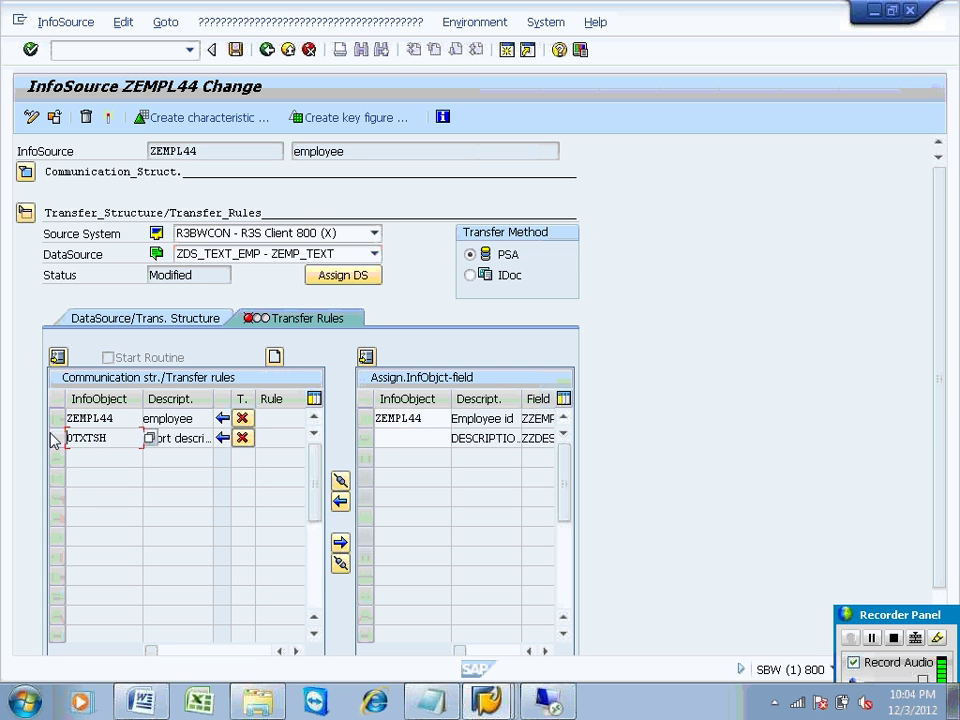
click(383, 437)
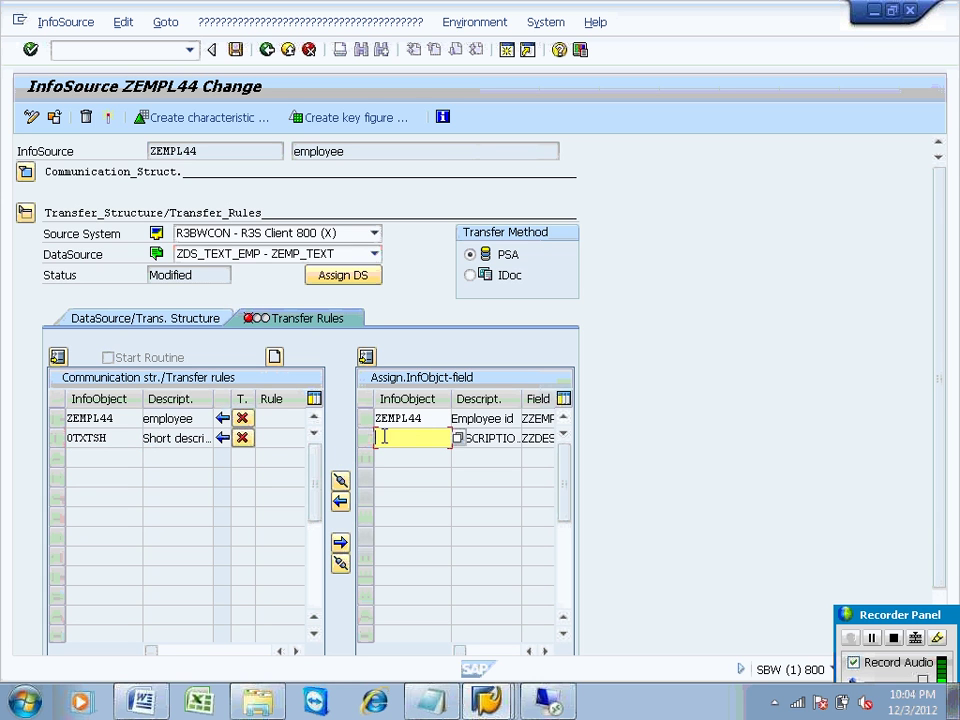
text(0TXTSH)
key(Return)
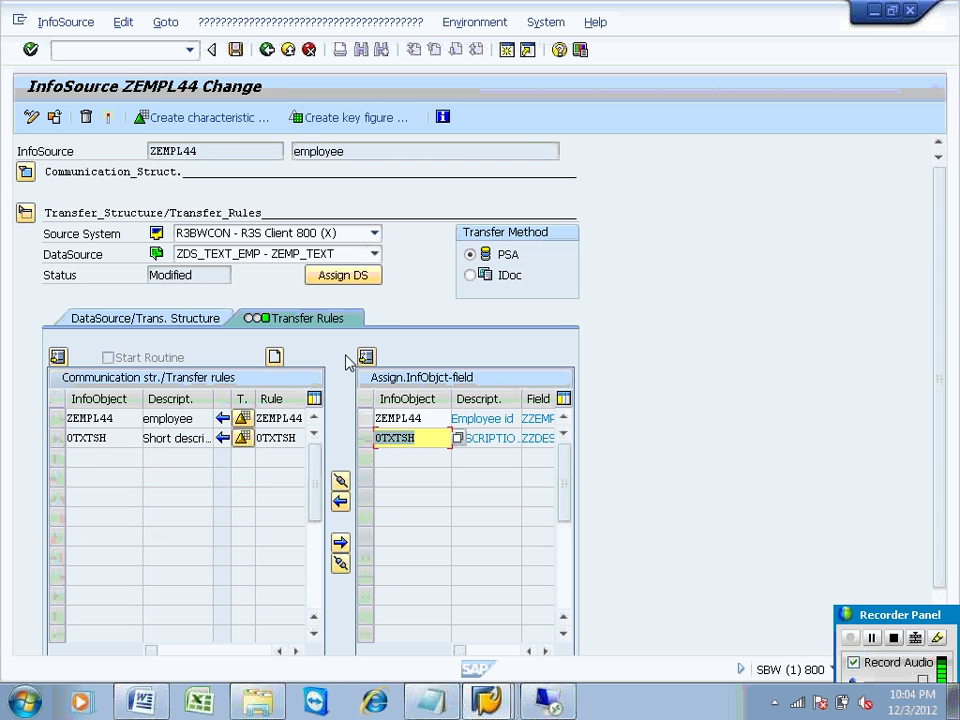
click(110, 119)
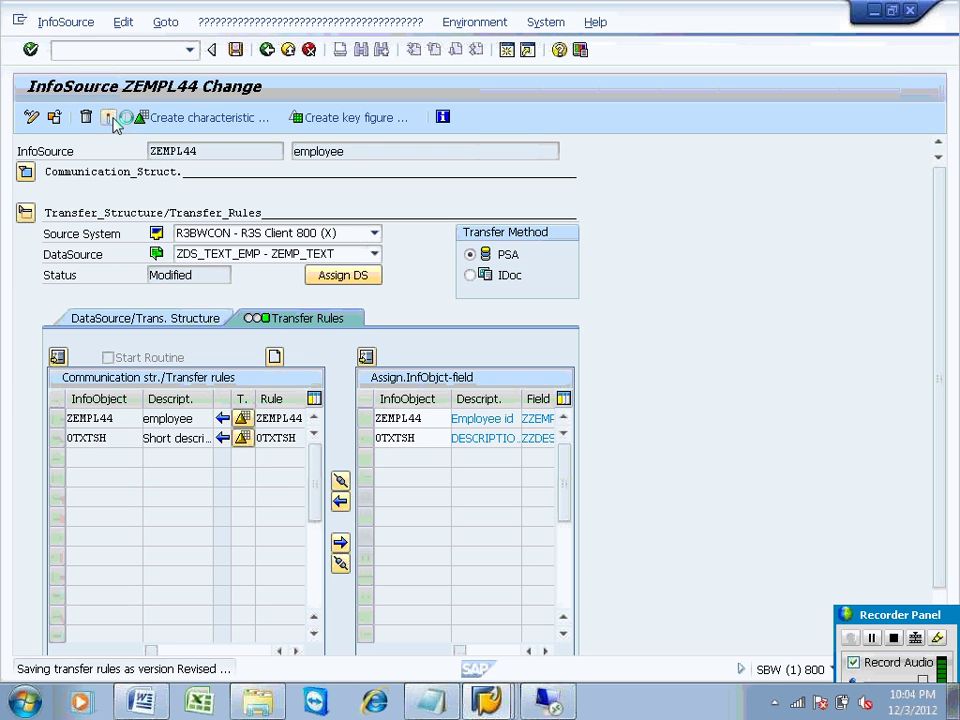
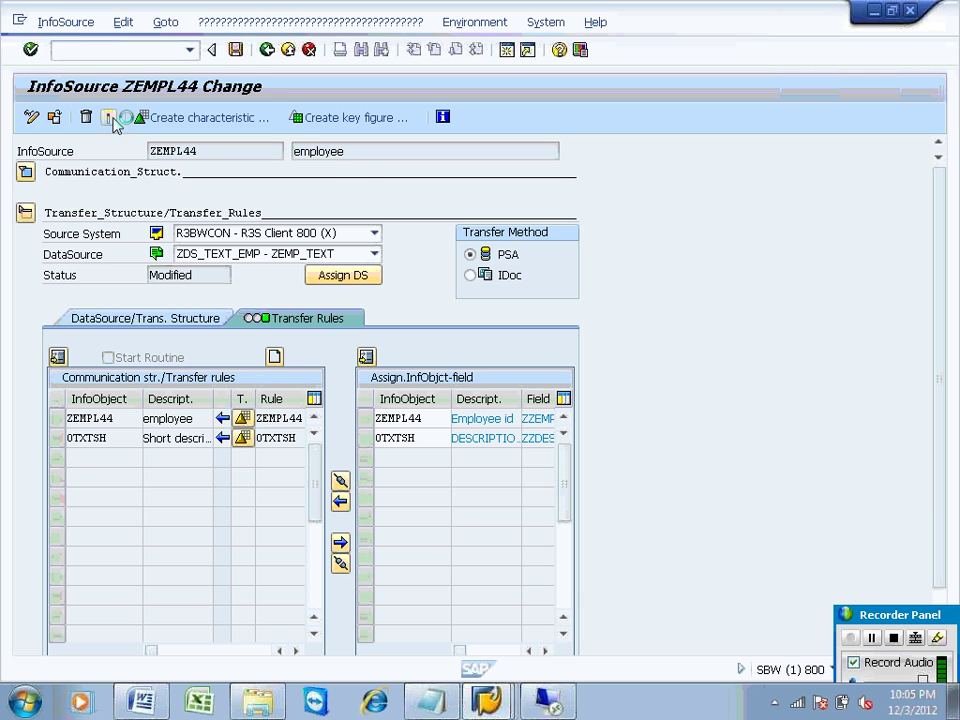
Step: Activate transfer rules ZDS_TEXT_EMP_SA for ZEMPL44 and go back to the Modeling workbench
click(112, 118)
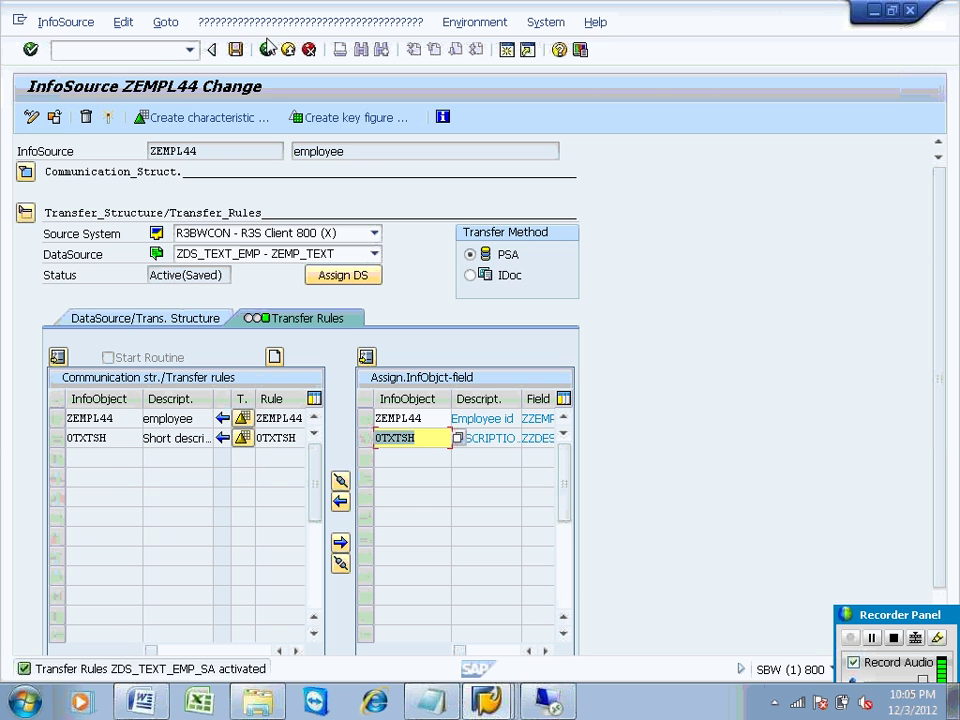
click(268, 50)
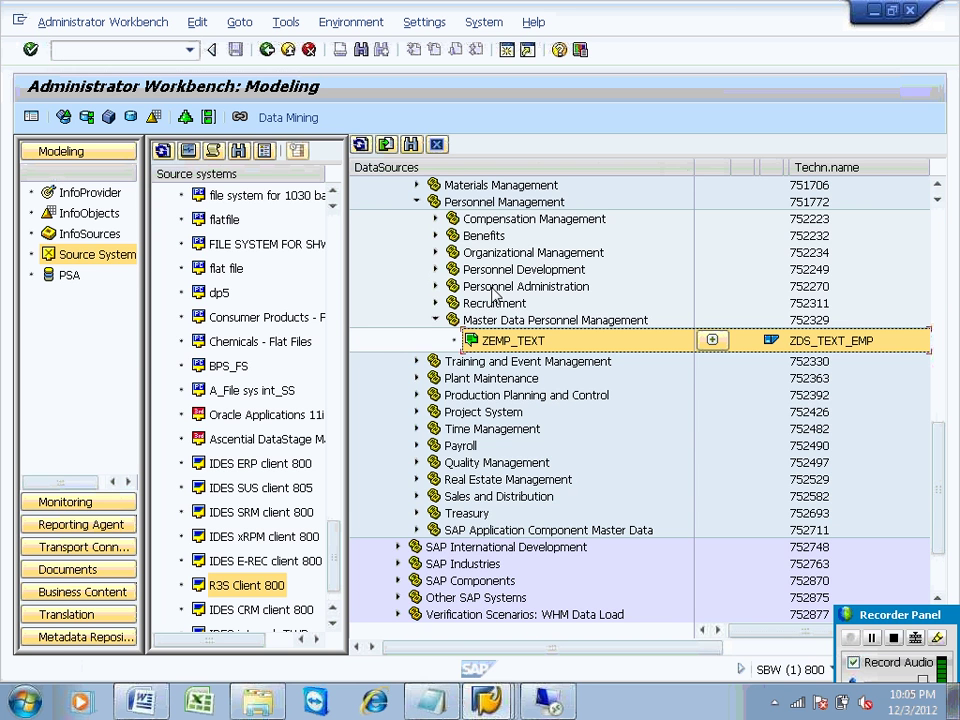
Step: Search the InfoSources tree for zempl44, dismiss the empty result, and refresh the tree
click(98, 235)
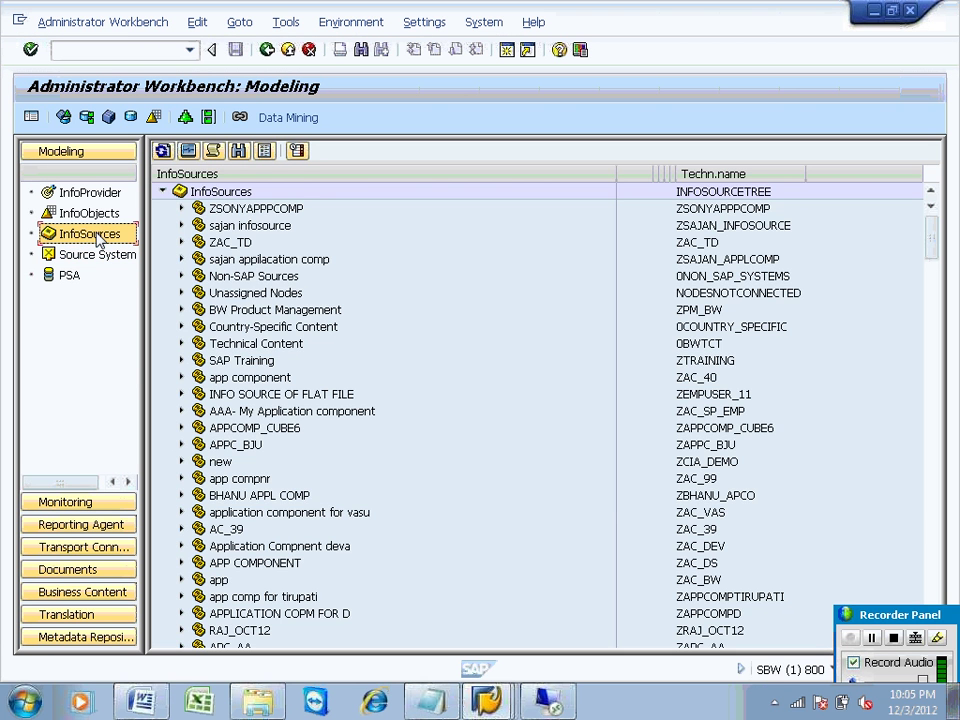
click(237, 150)
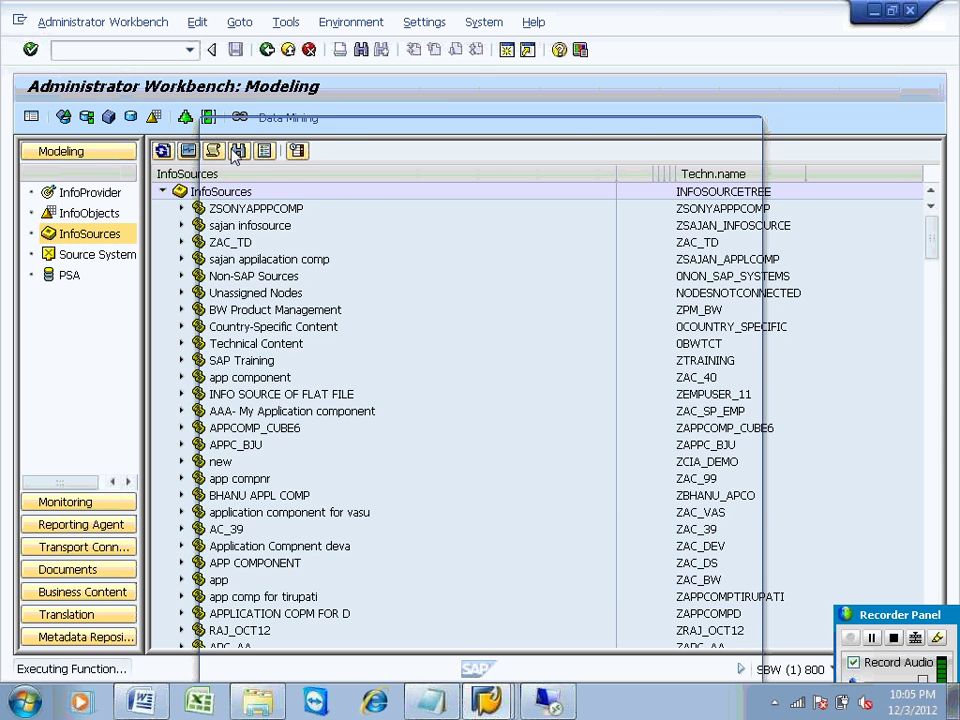
text(ze,p)
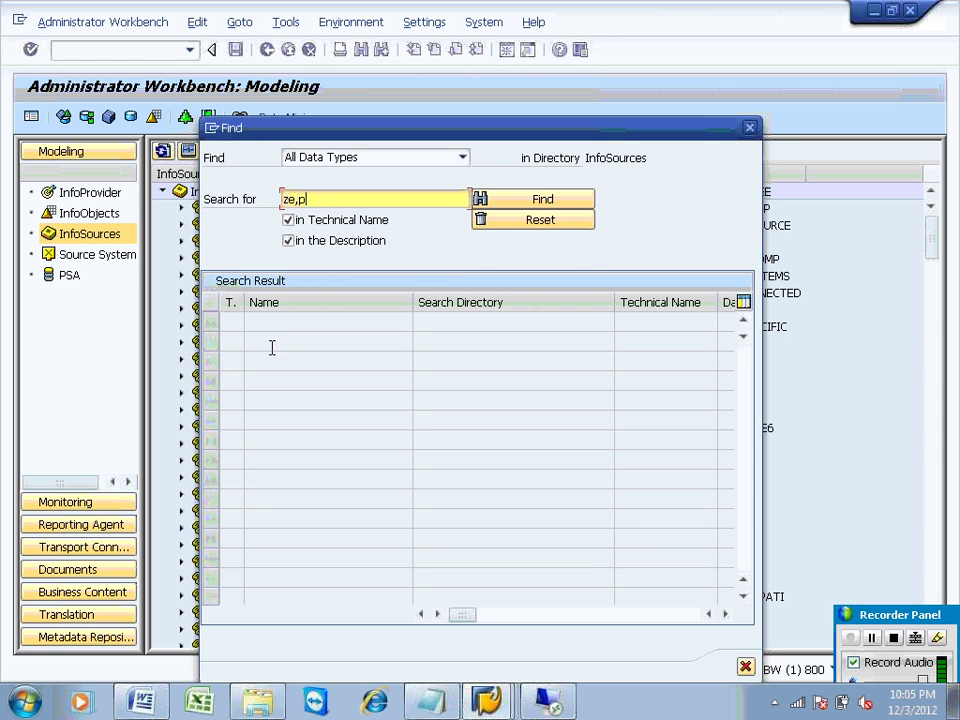
text(l44)
key(BackSpace)
key(BackSpace)
key(BackSpace)
key(BackSpace)
key(BackSpace)
text(mpl44)
key(Return)
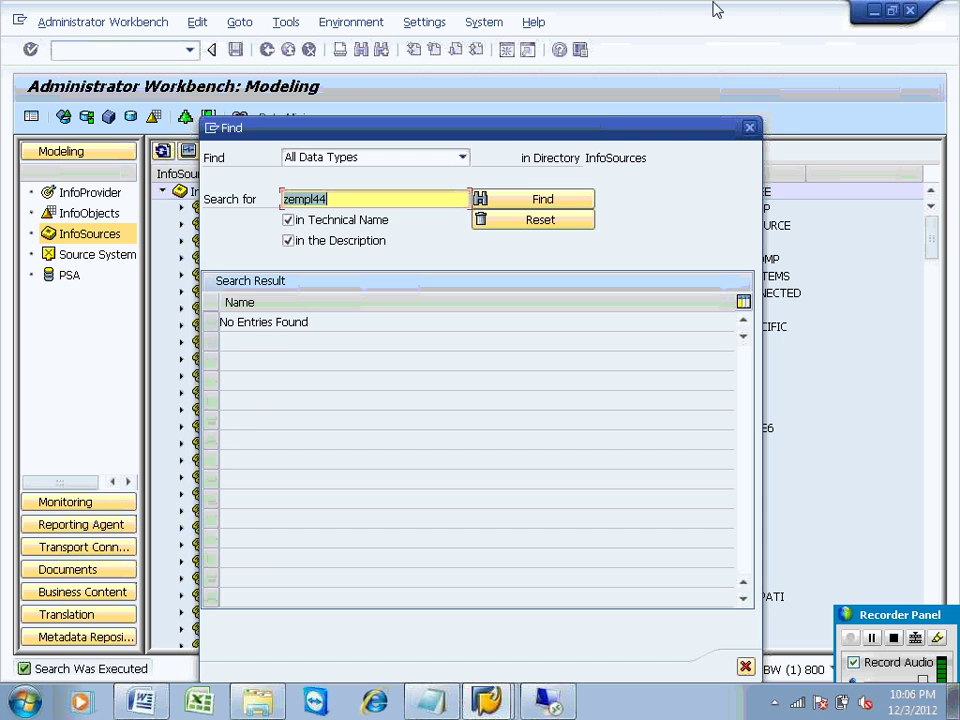
key(Escape)
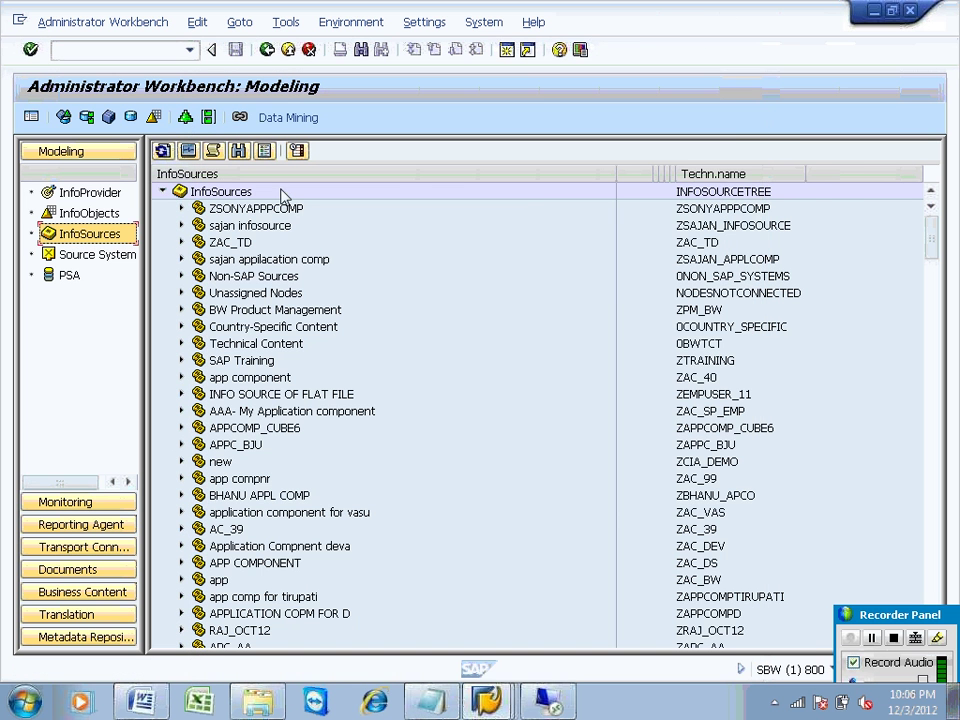
click(162, 150)
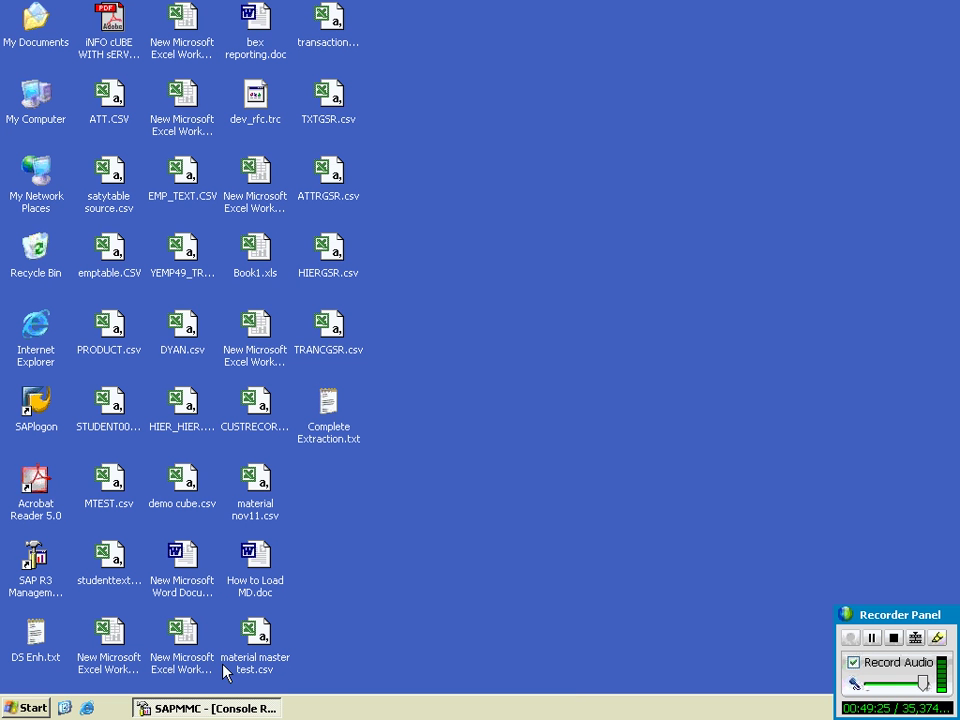
Step: Refresh the SAPMMC work process table until all 15 processes are waiting, then return to SAP GUI
key(alt+Tab)
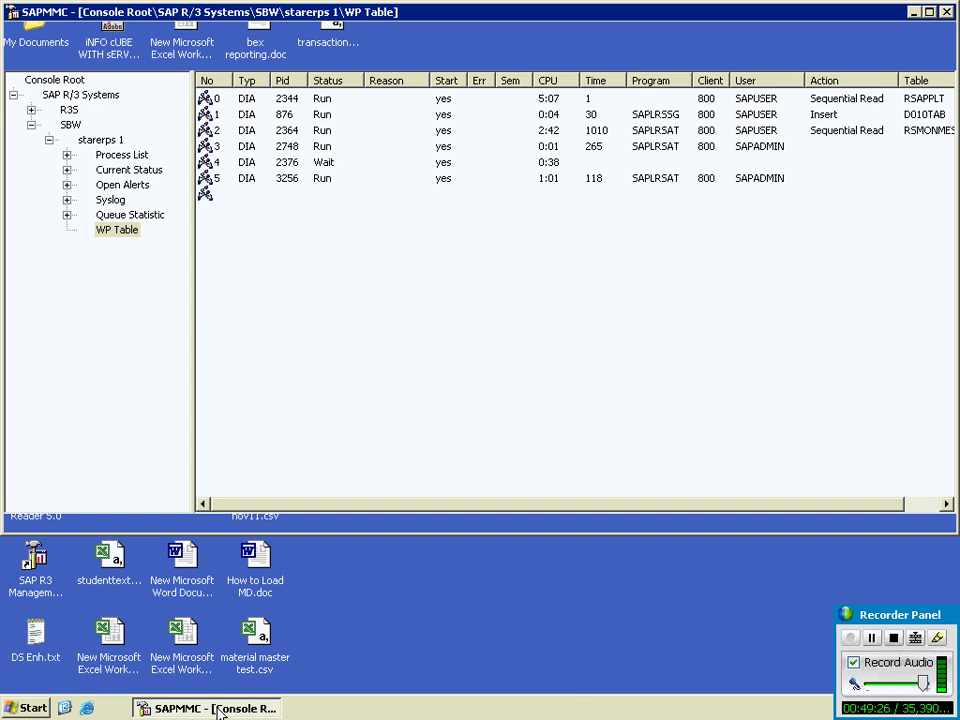
click(118, 57)
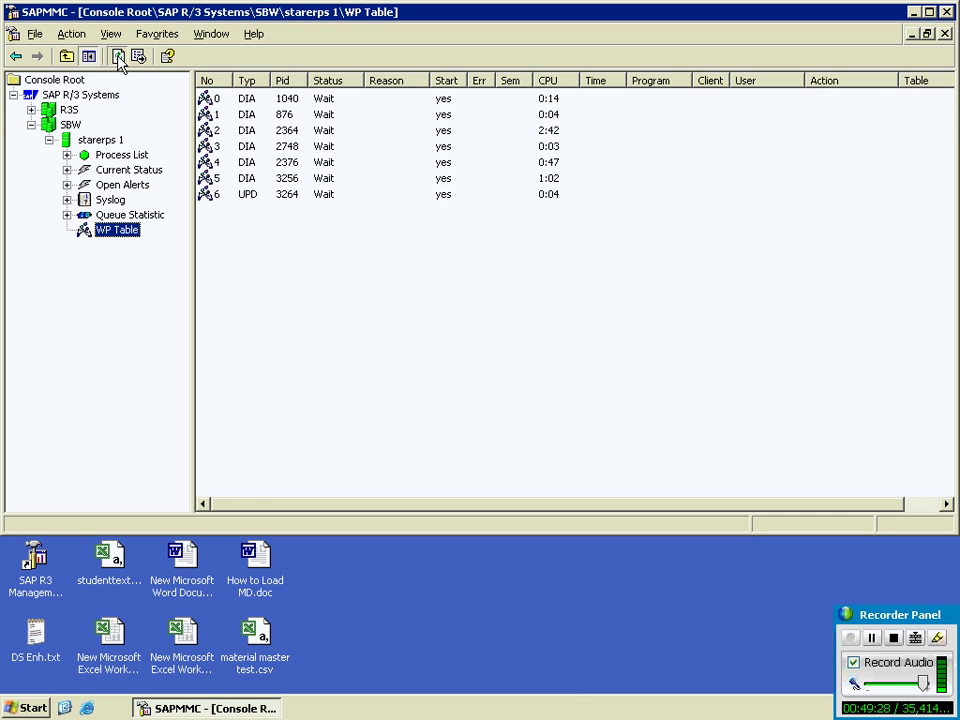
click(118, 57)
click(118, 57)
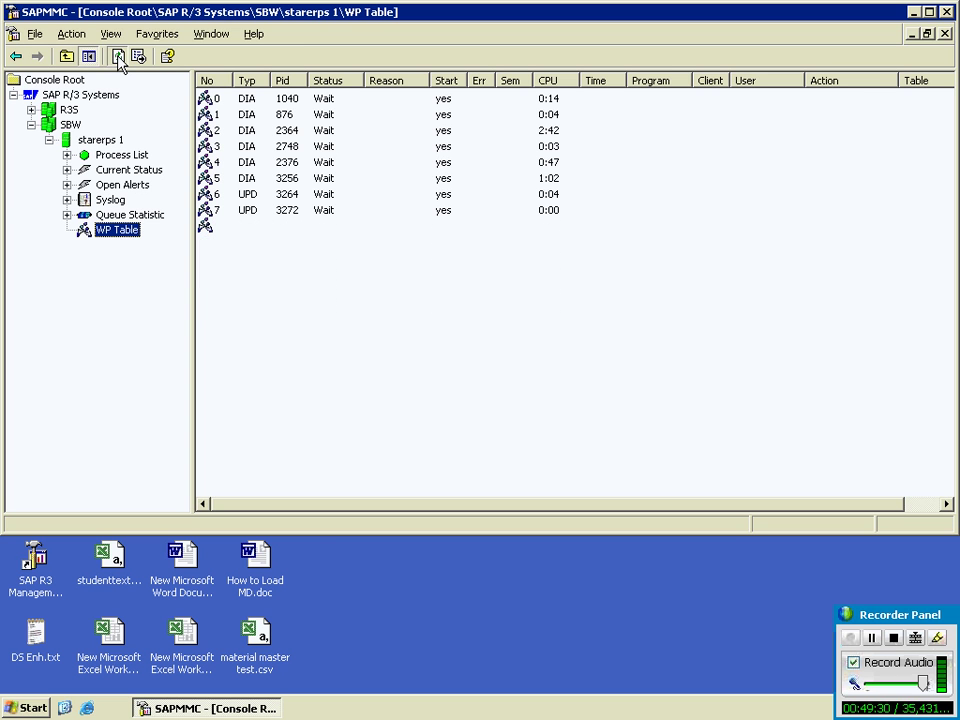
click(913, 12)
mouse_move(531, 6)
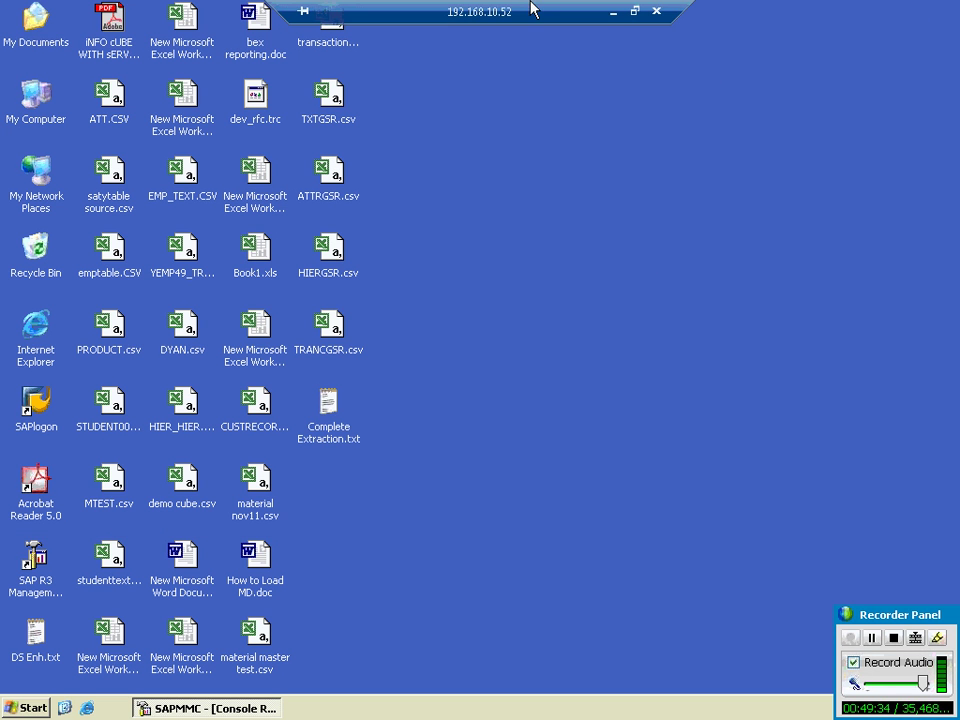
click(613, 14)
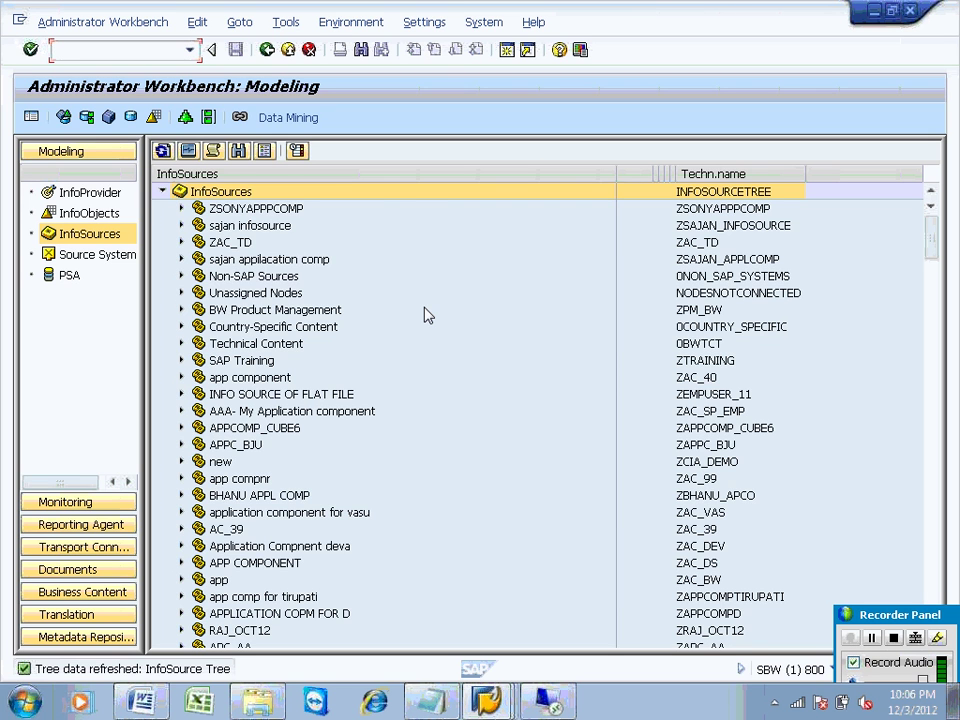
Step: Locate InfoSource ZEMPL44 in the tree by repeating the zempl44 search
click(238, 150)
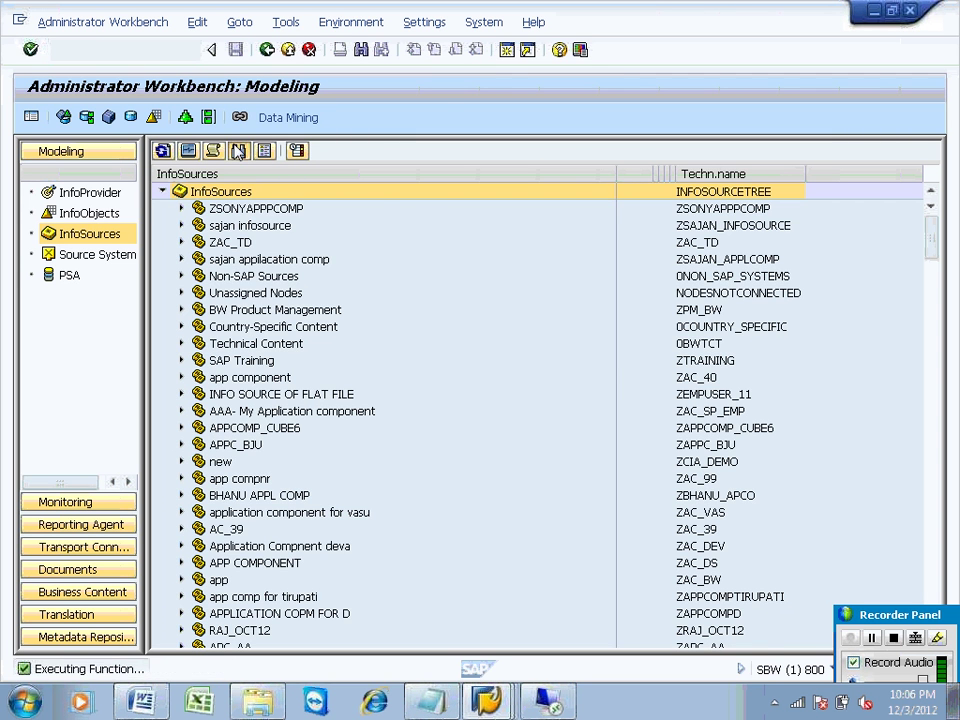
click(328, 205)
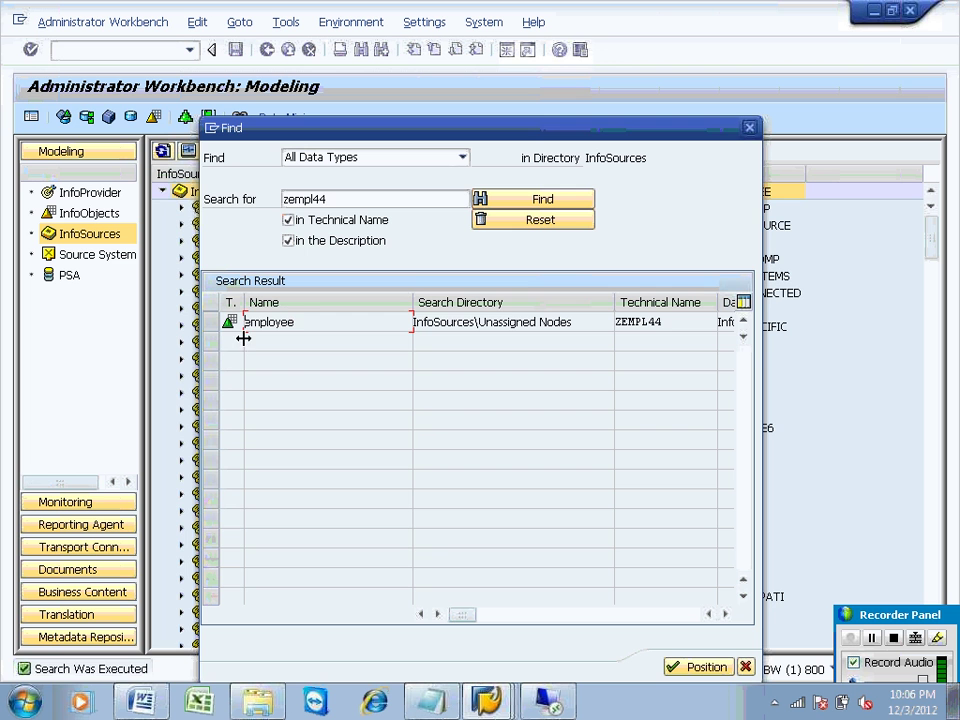
double_click(274, 323)
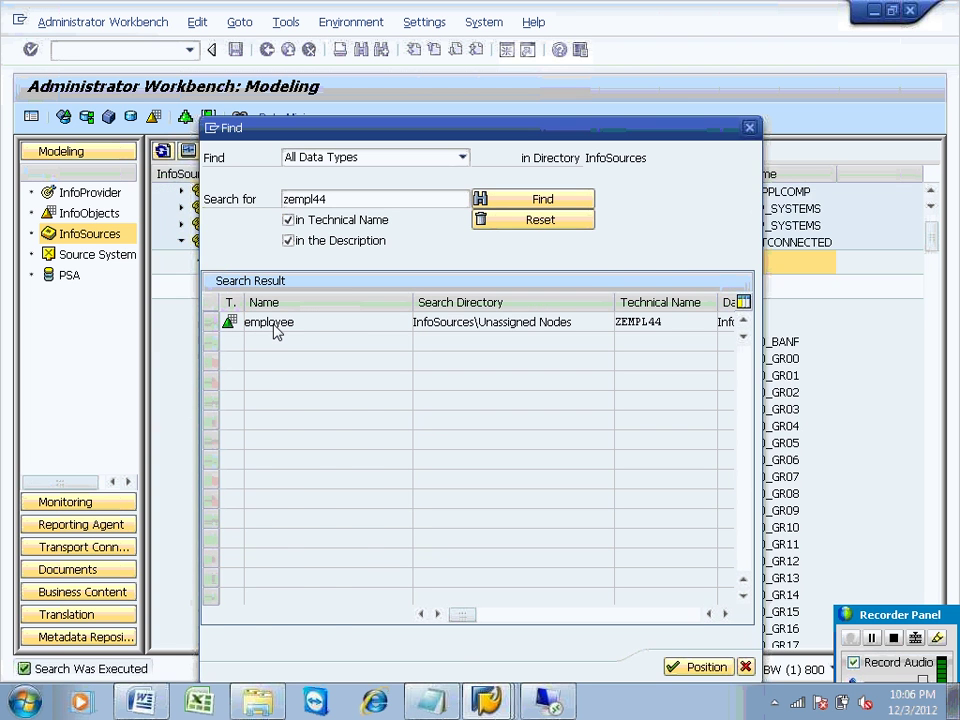
Step: Create and save InfoPackage ZDS_TEXT_EMP under R3S Client 800, then view its scheduling options
right_click(279, 305)
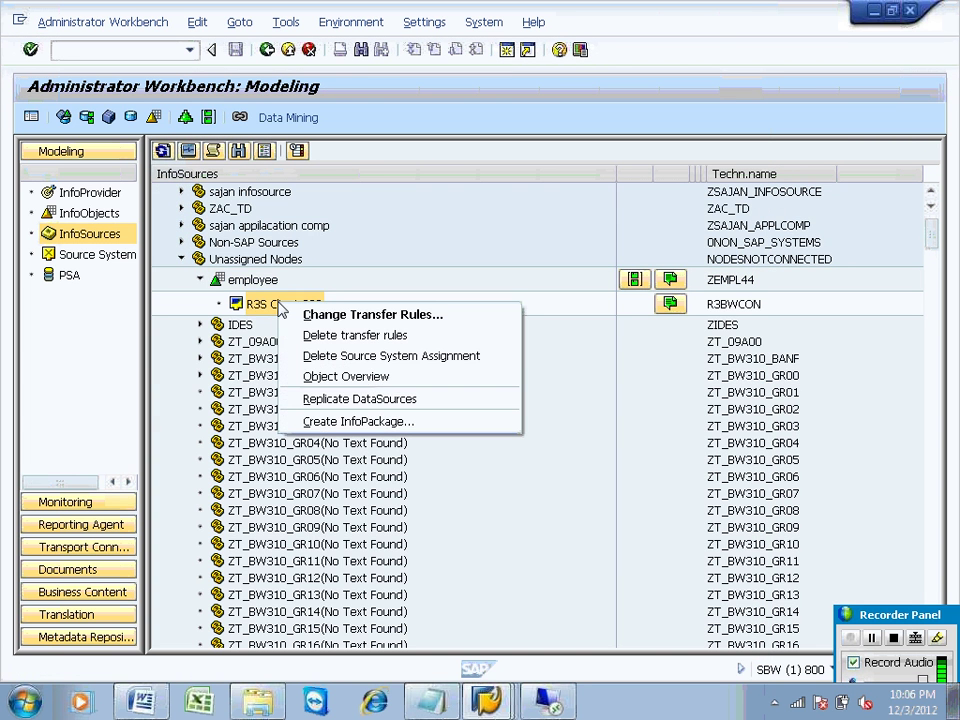
click(325, 421)
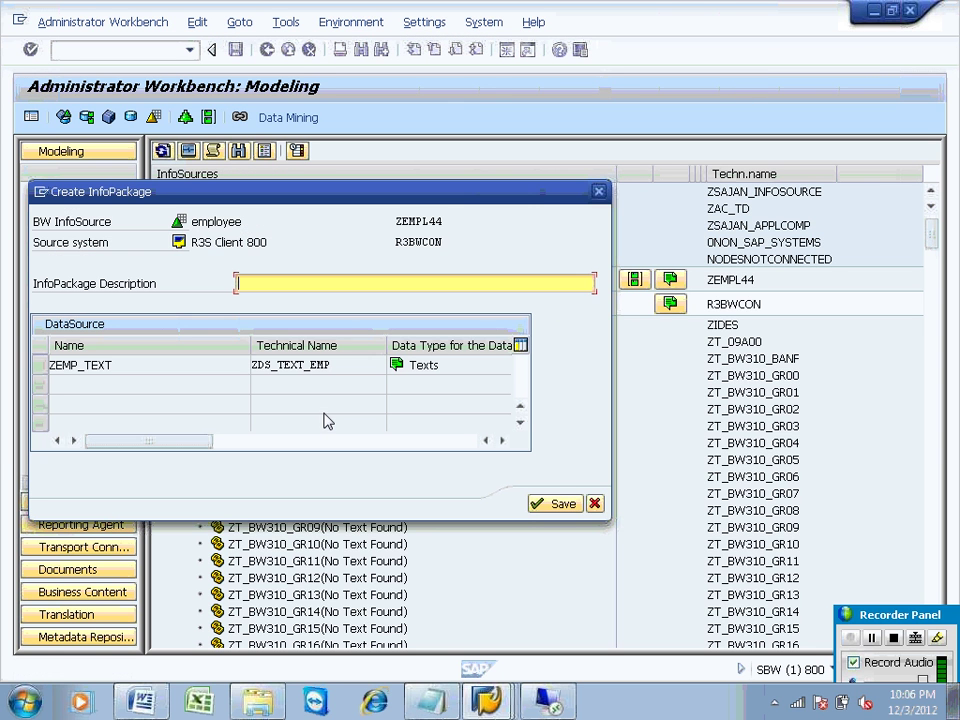
click(339, 366)
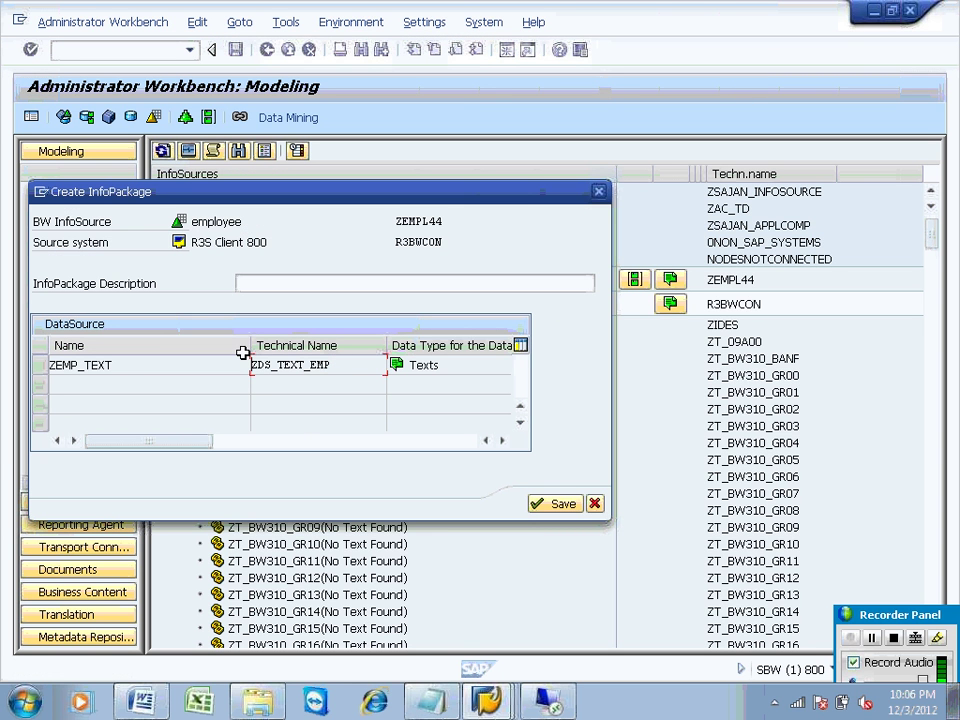
click(289, 284)
text(ZDS_TEXT_EMP)
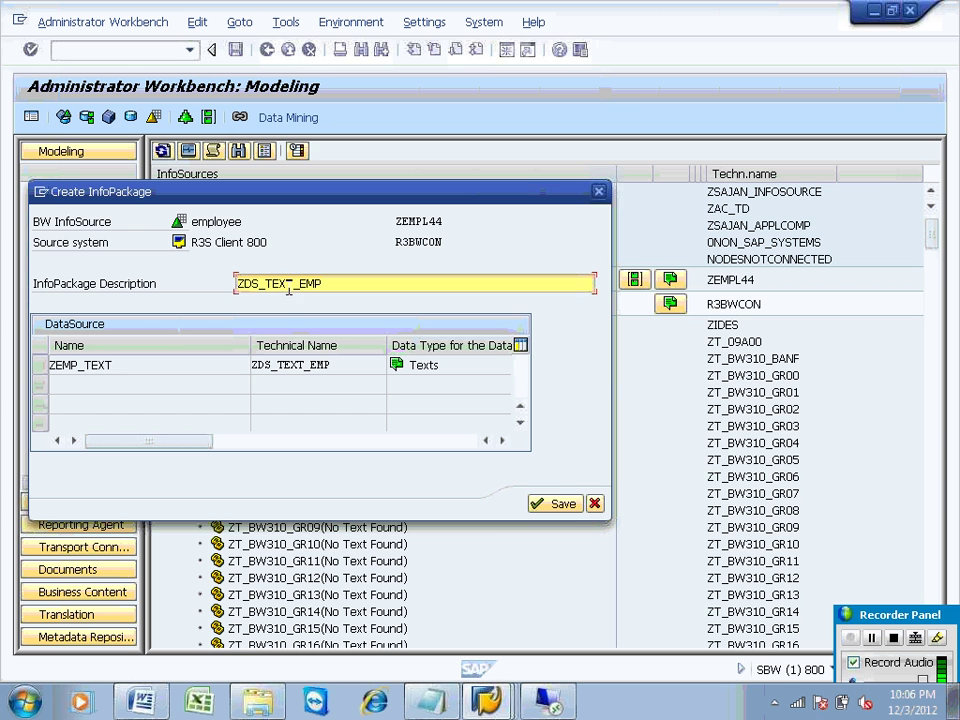
key(Return)
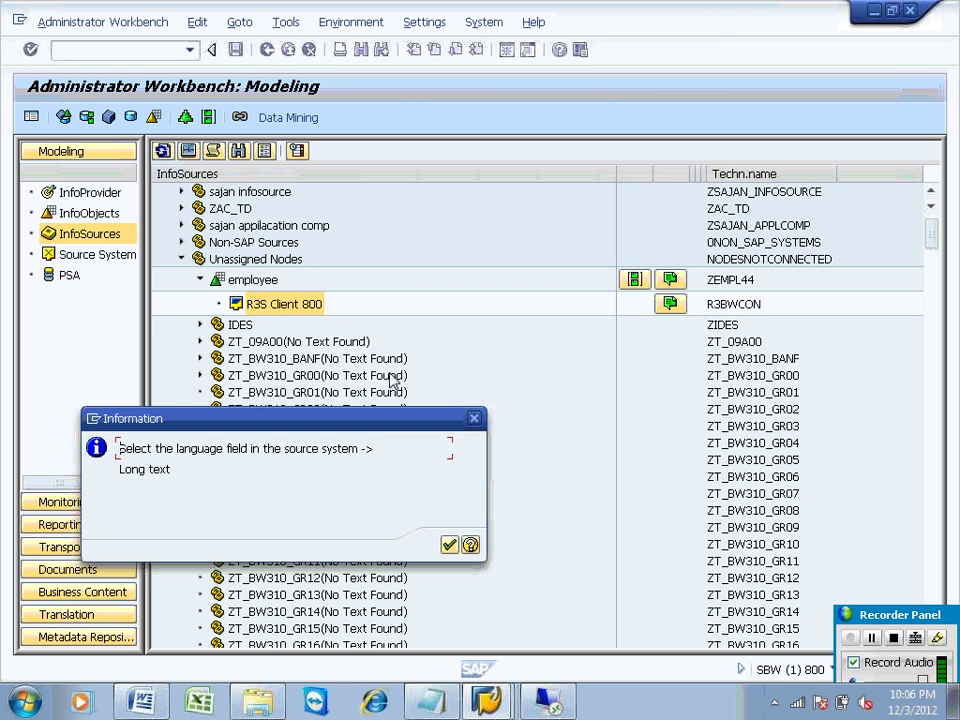
click(449, 544)
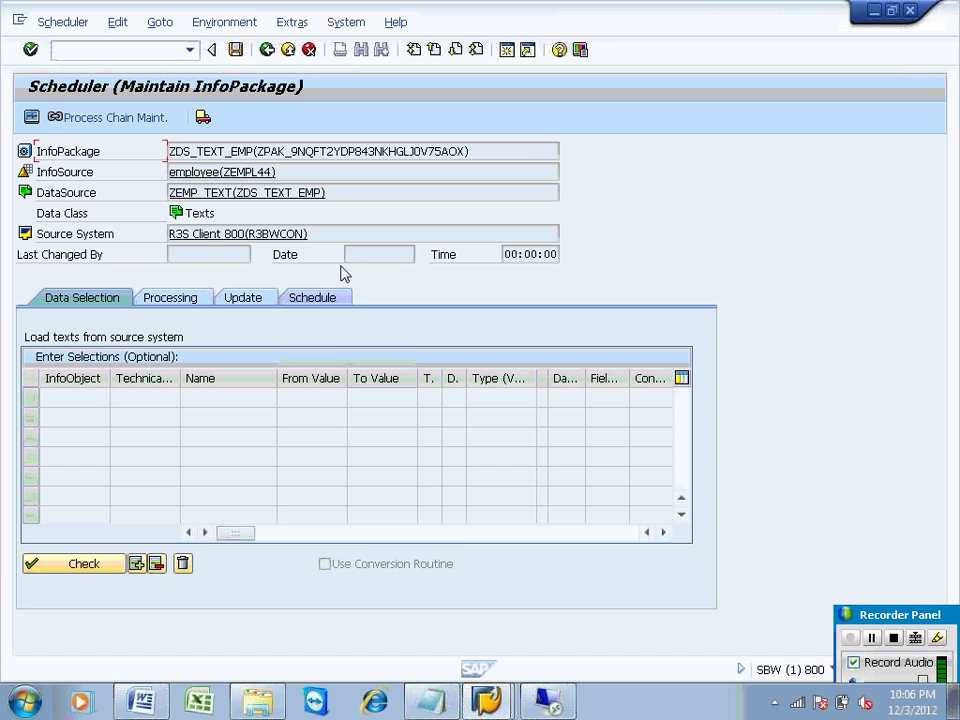
click(312, 299)
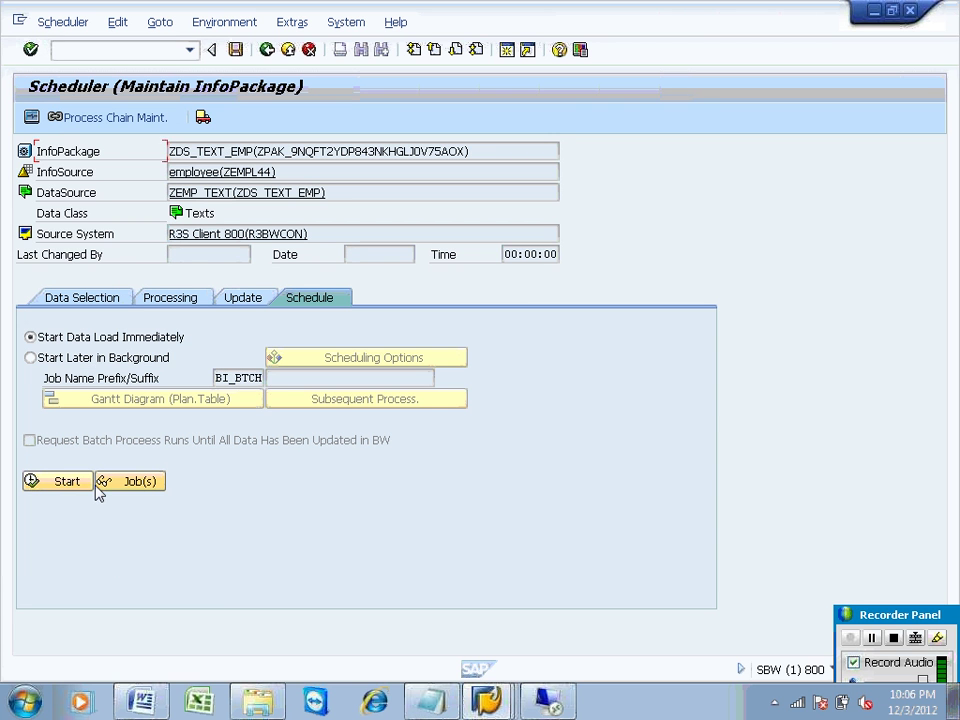
Step: Start the ZDS_TEXT_EMP load immediately from the Schedule tab
click(83, 485)
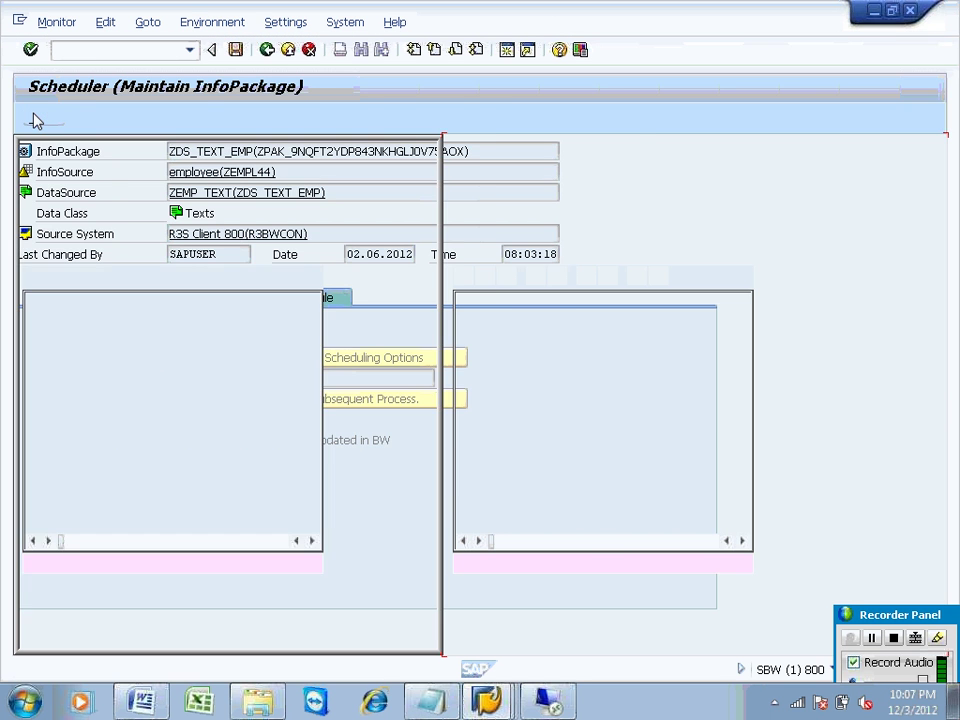
Step: Refresh the monitor until the ZDS_TEXT_EMP request turns green with 3 from 3 records
click(193, 235)
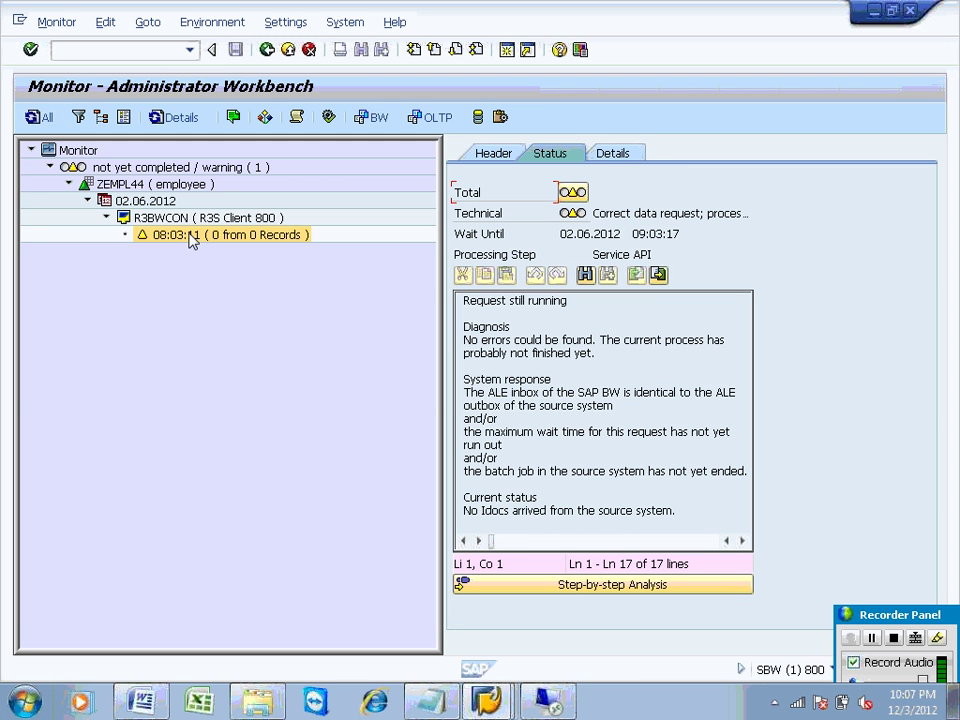
click(44, 118)
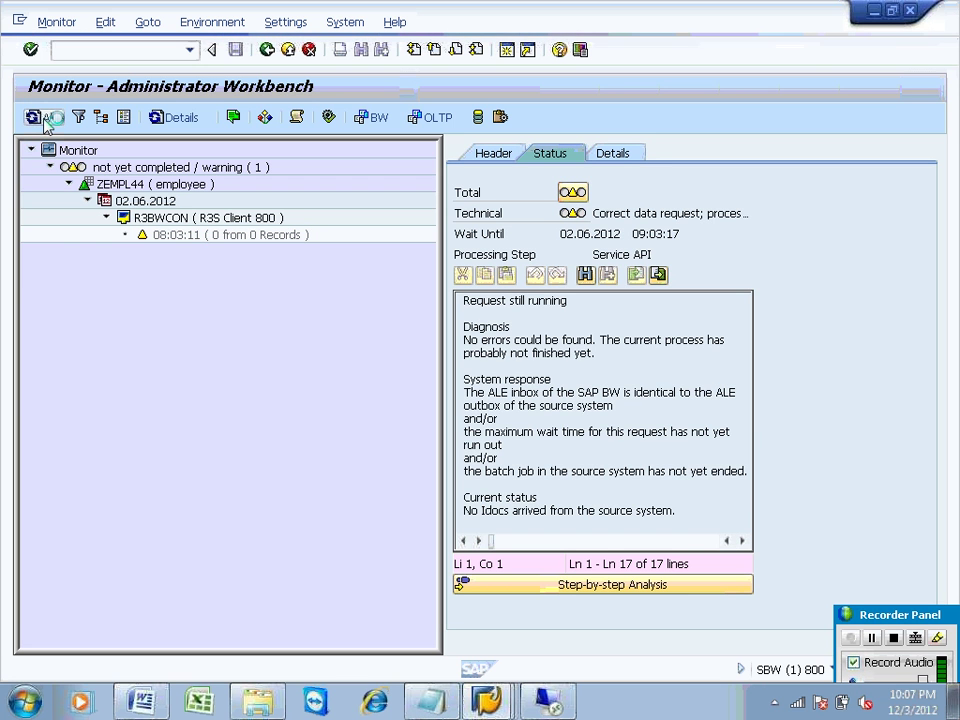
click(45, 120)
click(45, 120)
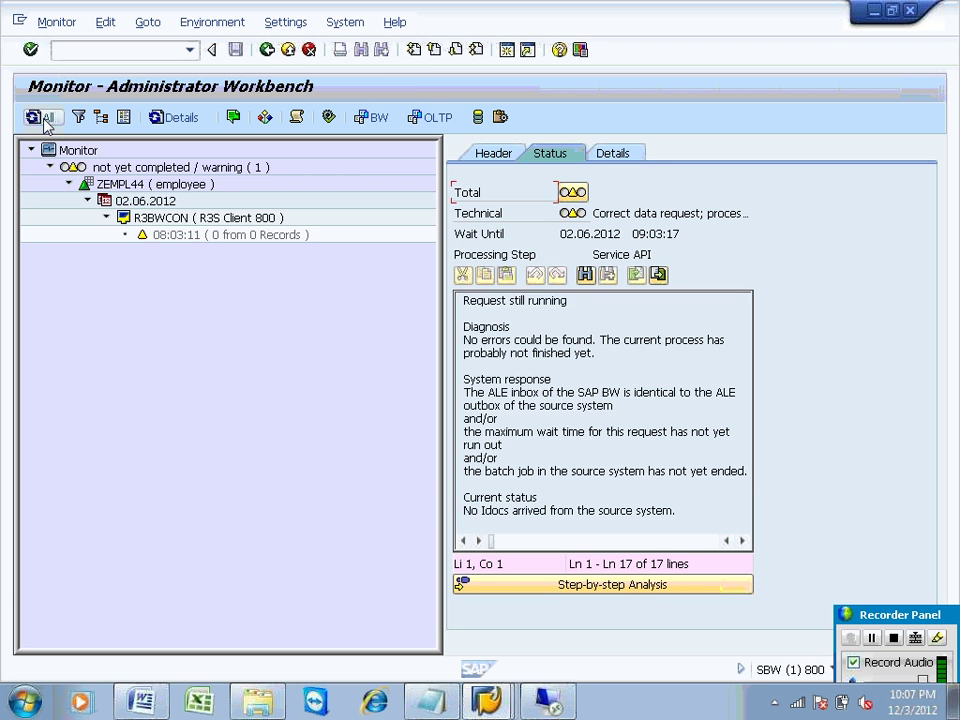
click(45, 120)
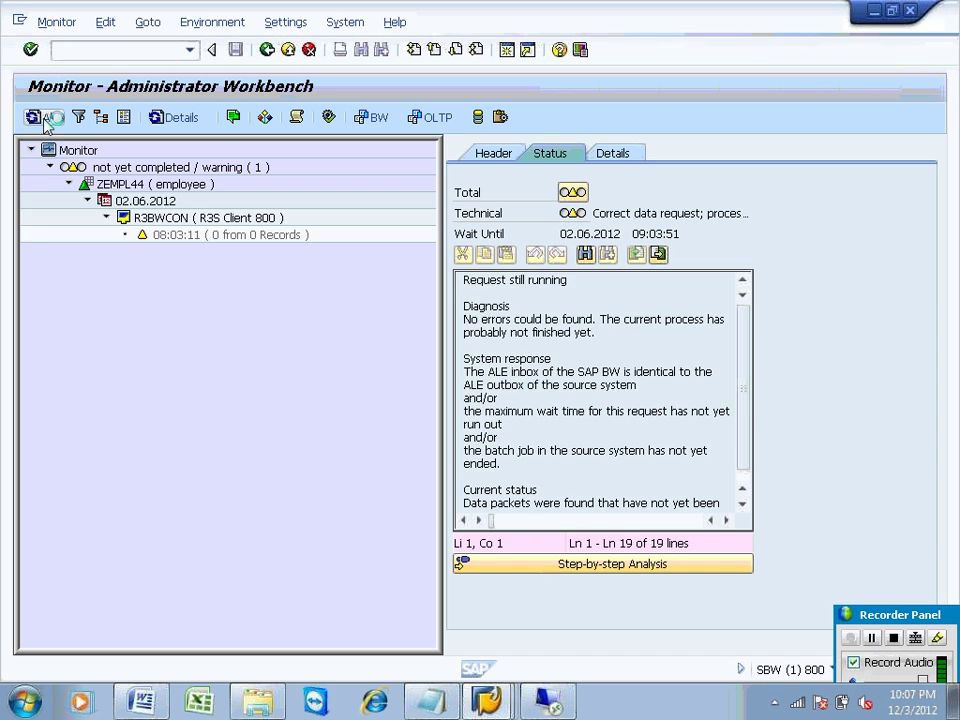
click(44, 118)
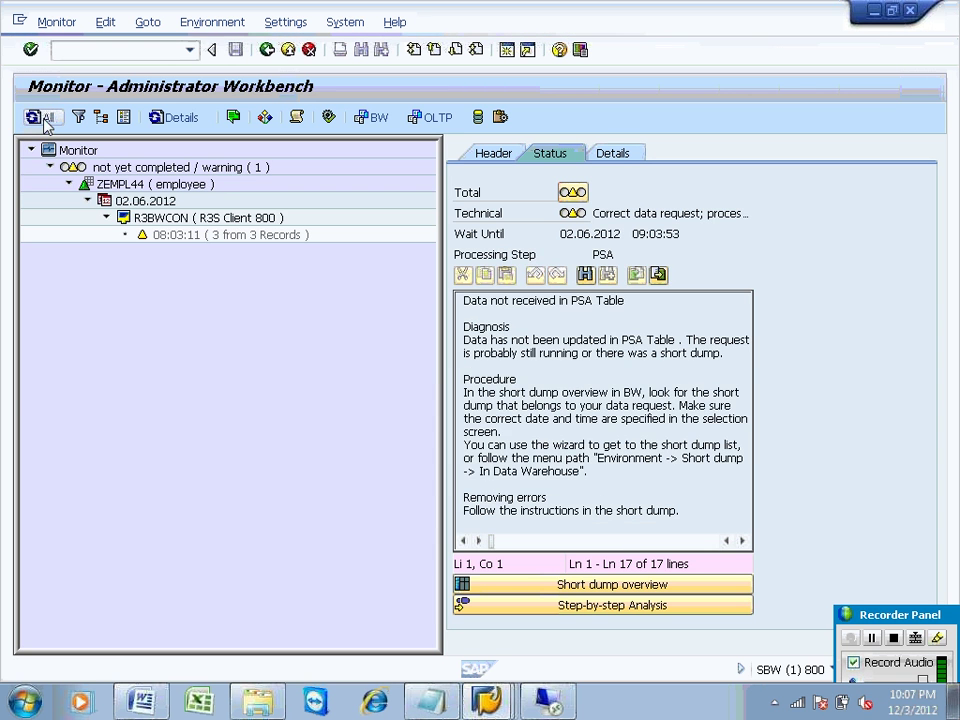
click(44, 118)
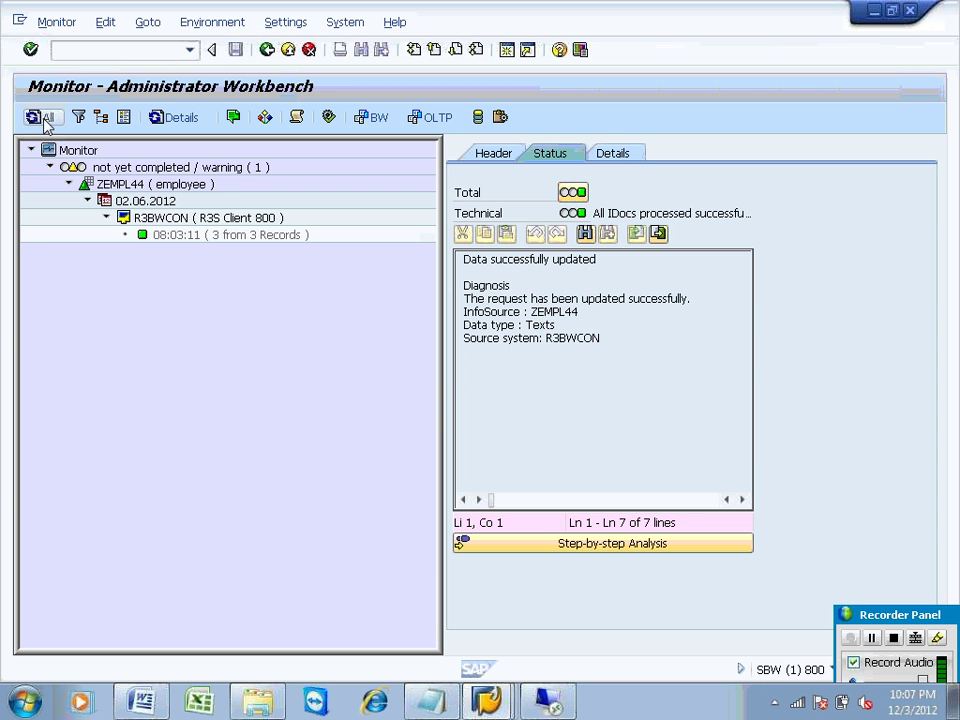
click(44, 118)
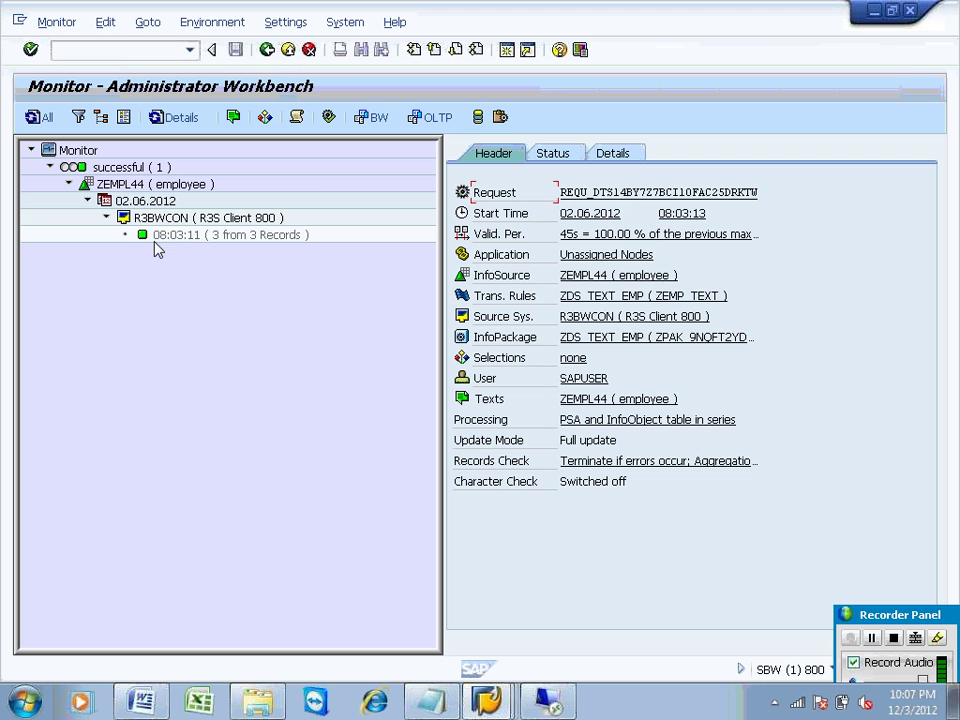
click(157, 238)
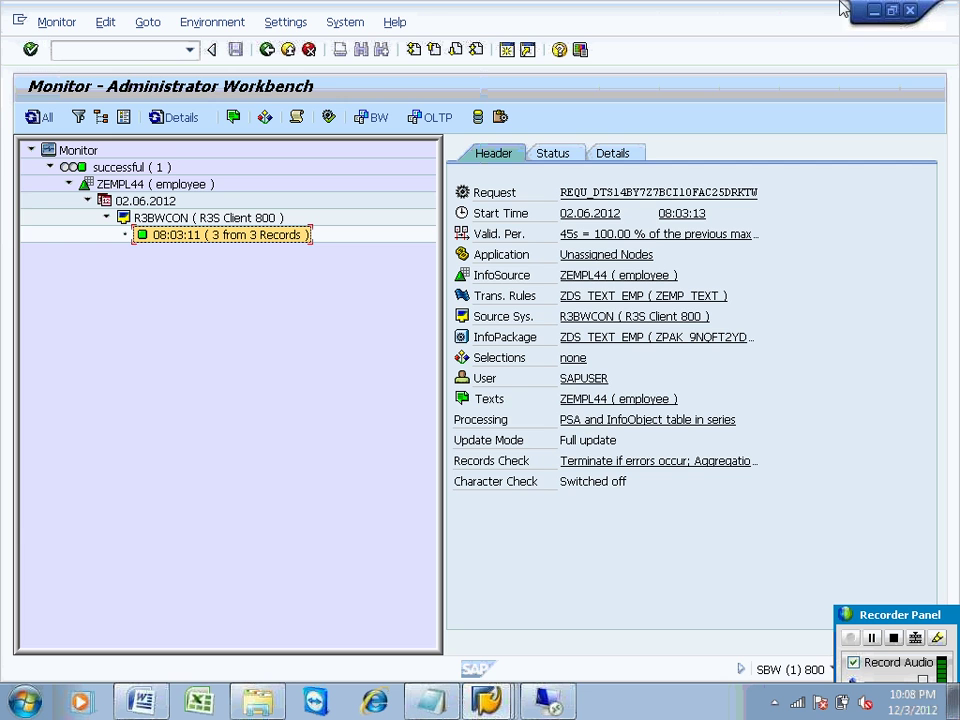
Step: Close the load monitor and close Notepad without saving
click(875, 14)
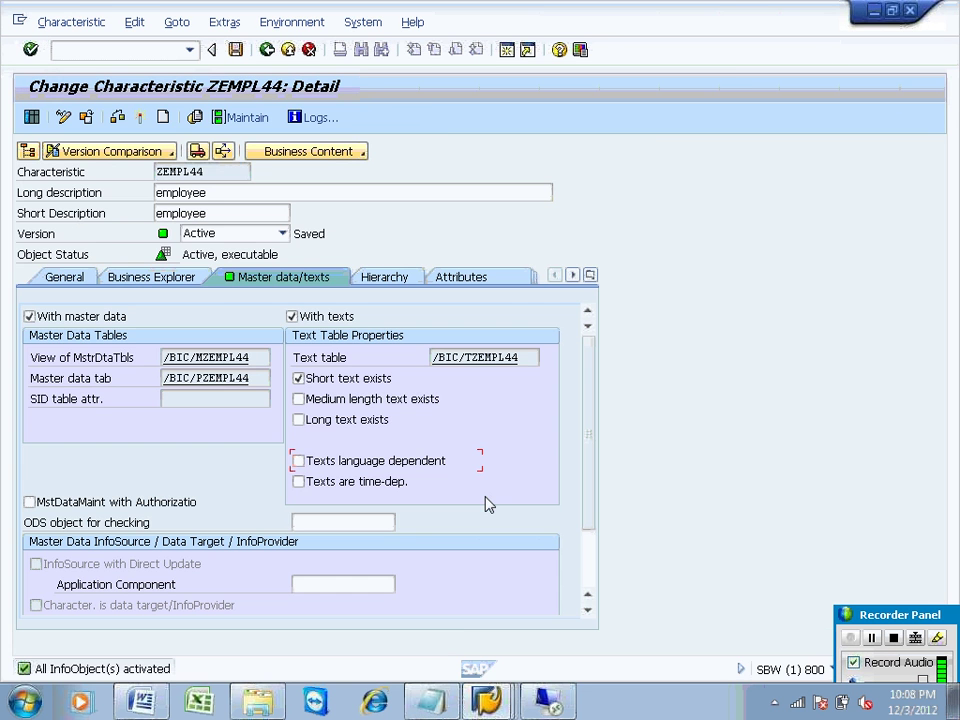
click(437, 700)
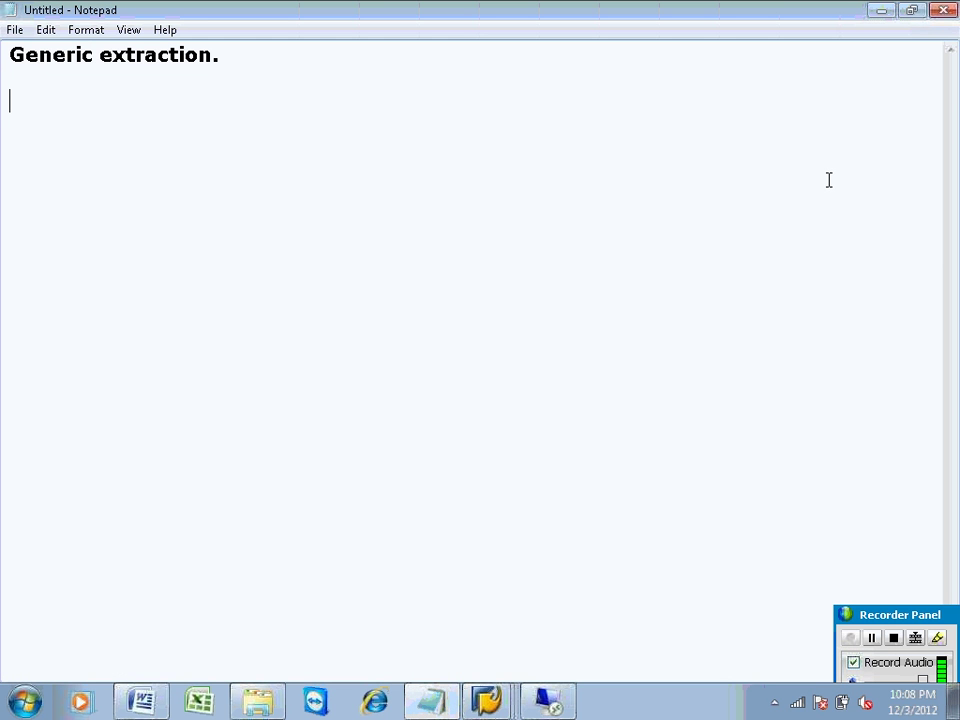
click(943, 11)
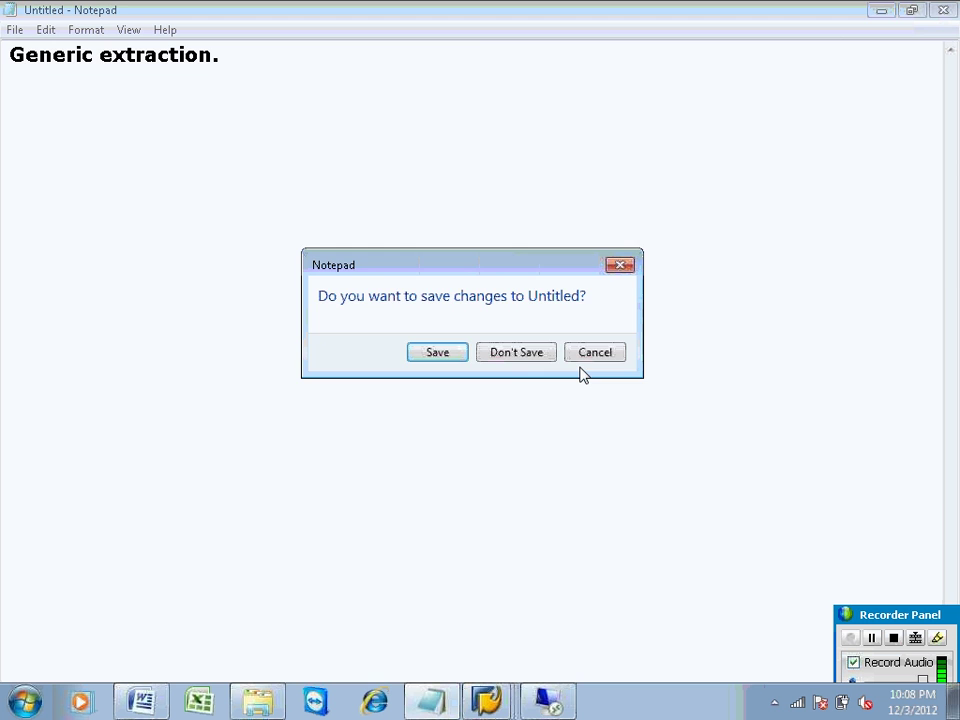
click(518, 356)
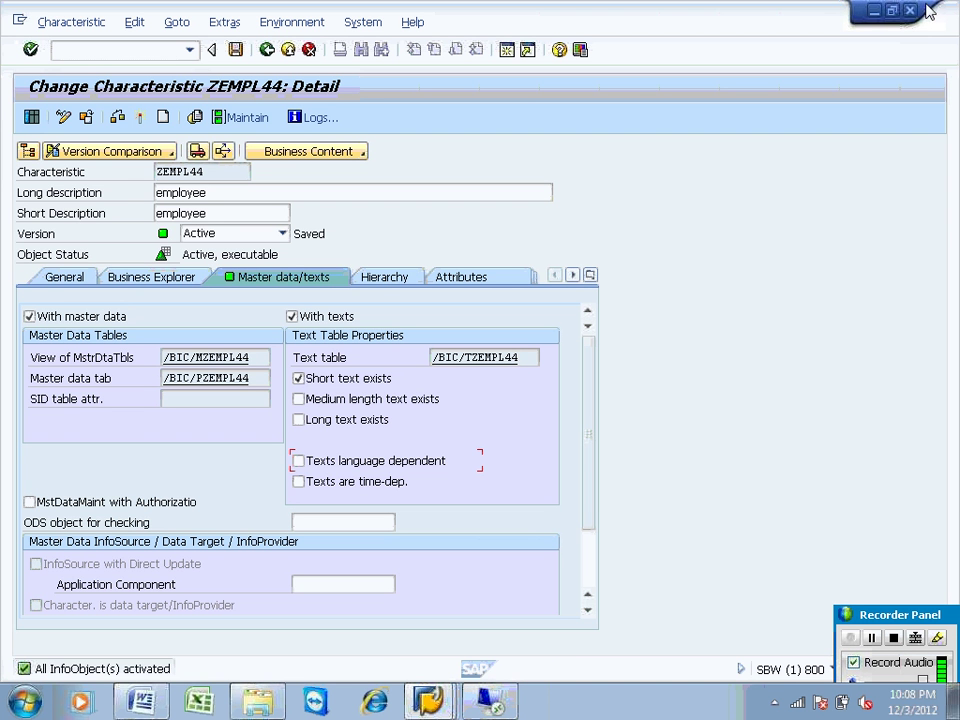
Step: Minimize the SAP windows and bring the BAS_BW_CURRENT.docx Word notes forward
click(877, 12)
click(877, 12)
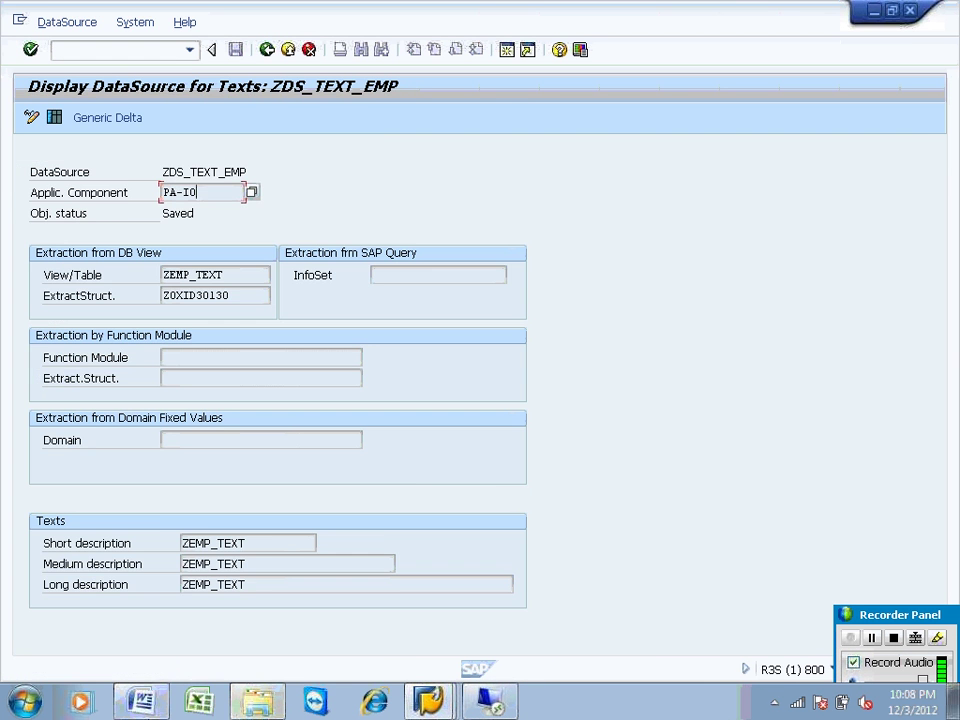
click(141, 701)
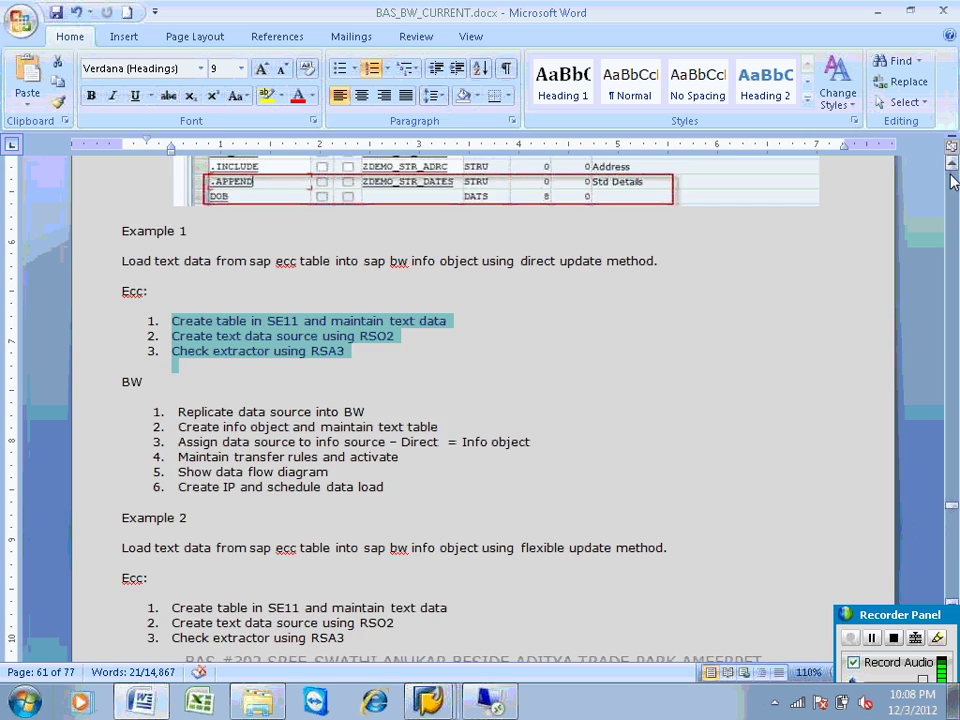
Step: Scroll through the Example 1 direct-update notes in BAS_BW_CURRENT.docx
drag(952, 240, 952, 188)
scroll(952, 188, down, 15)
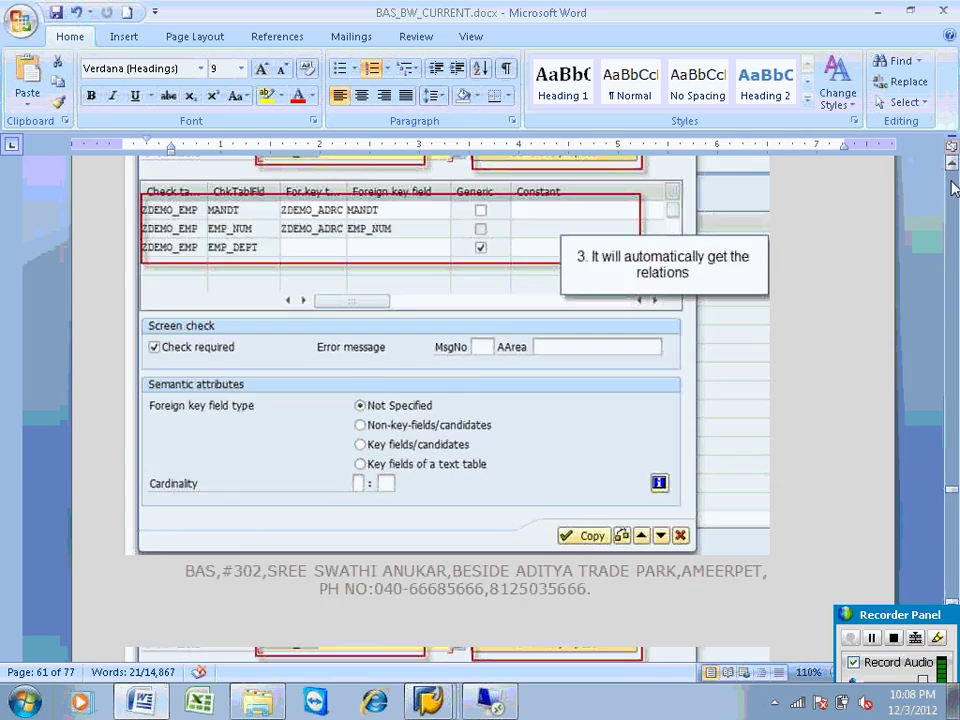
scroll(952, 188, up, 20)
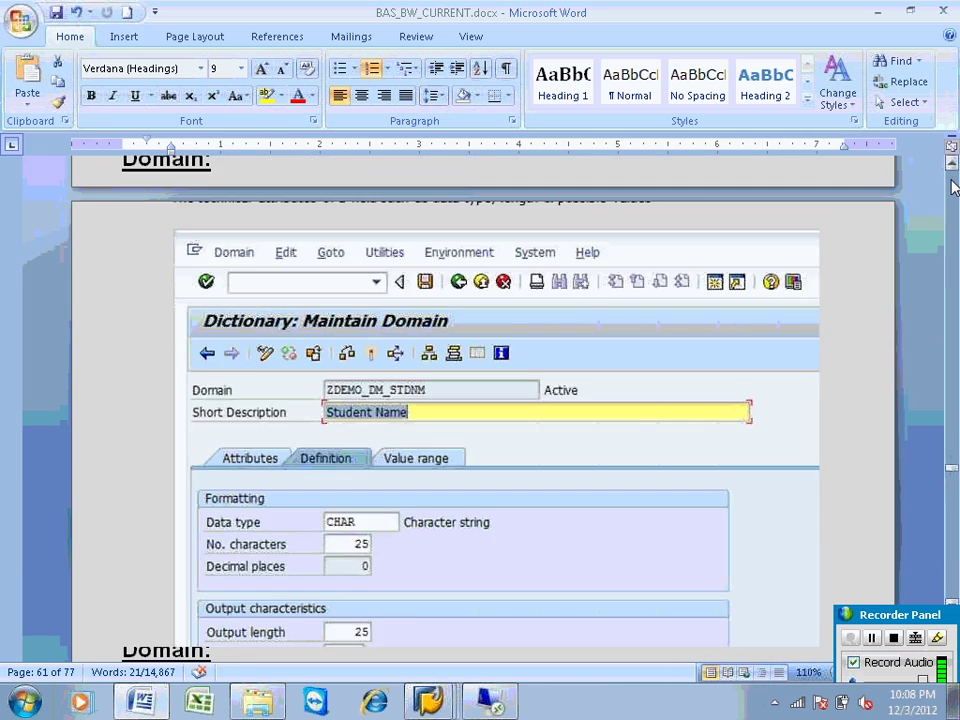
scroll(952, 188, down, 1)
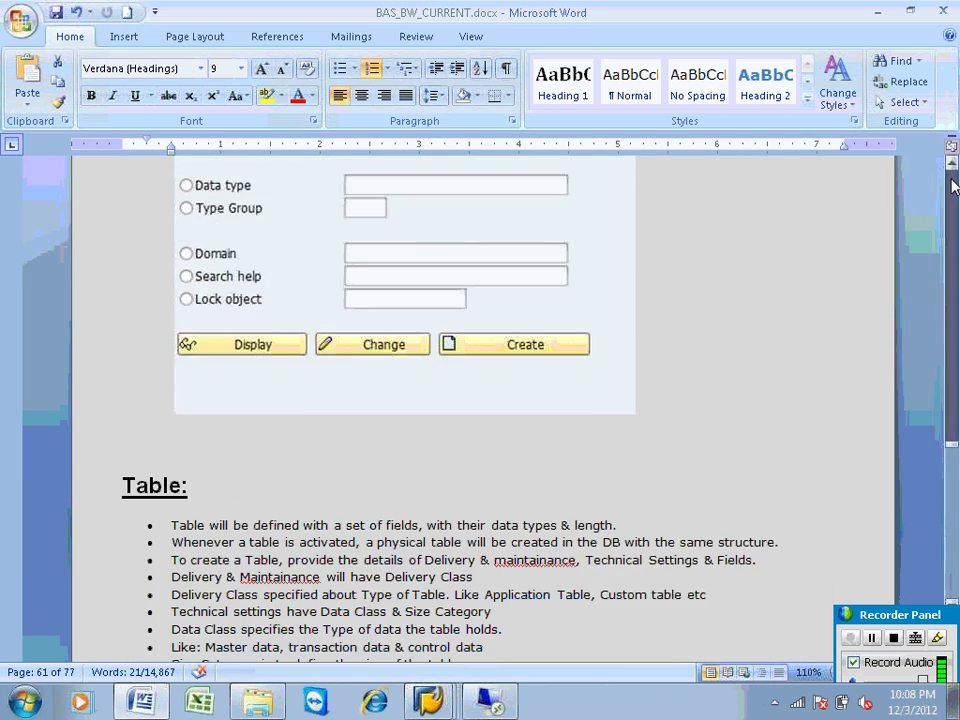
scroll(953, 230, up, 20)
scroll(955, 413, down, 15)
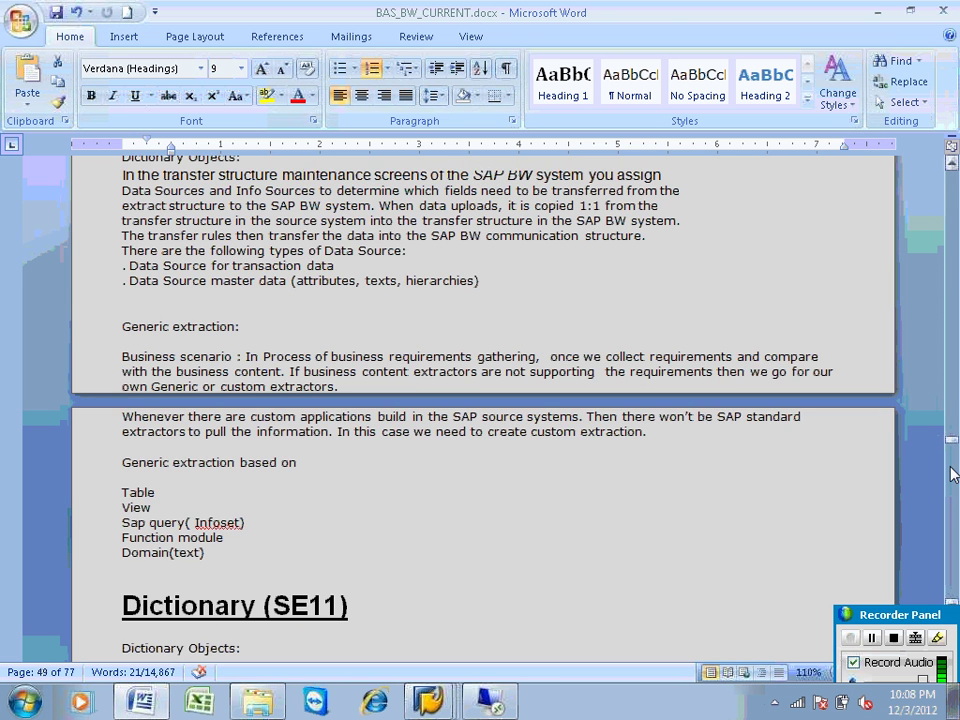
drag(953, 476, 953, 514)
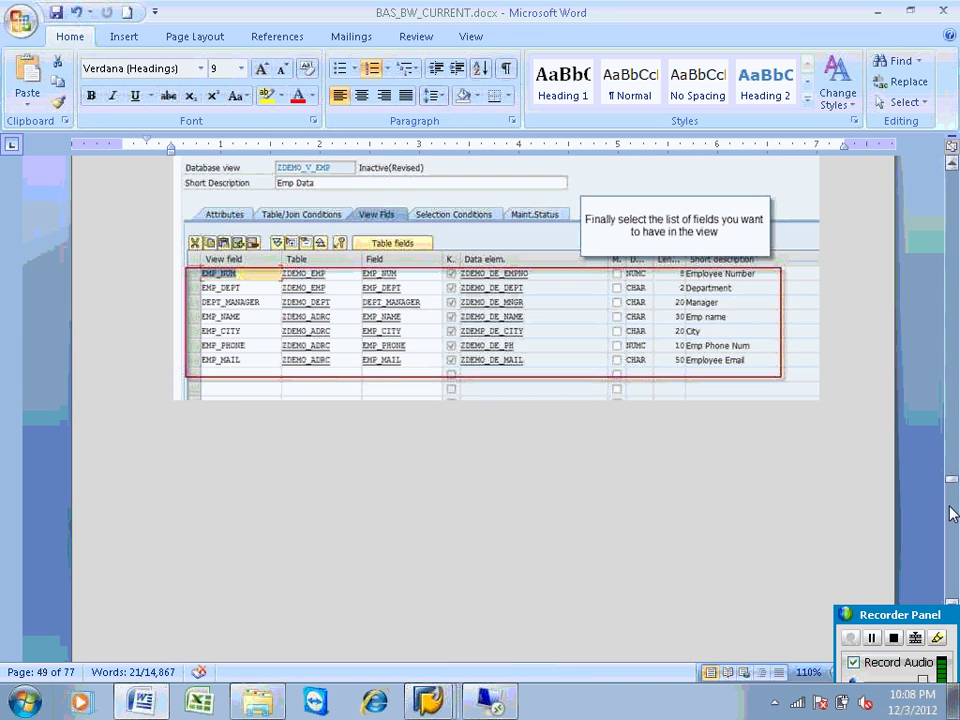
Step: Save and close BAS_BW_CURRENT.docx, returning to the ZDS_TEXT_EMP Display DataSource screen
click(943, 11)
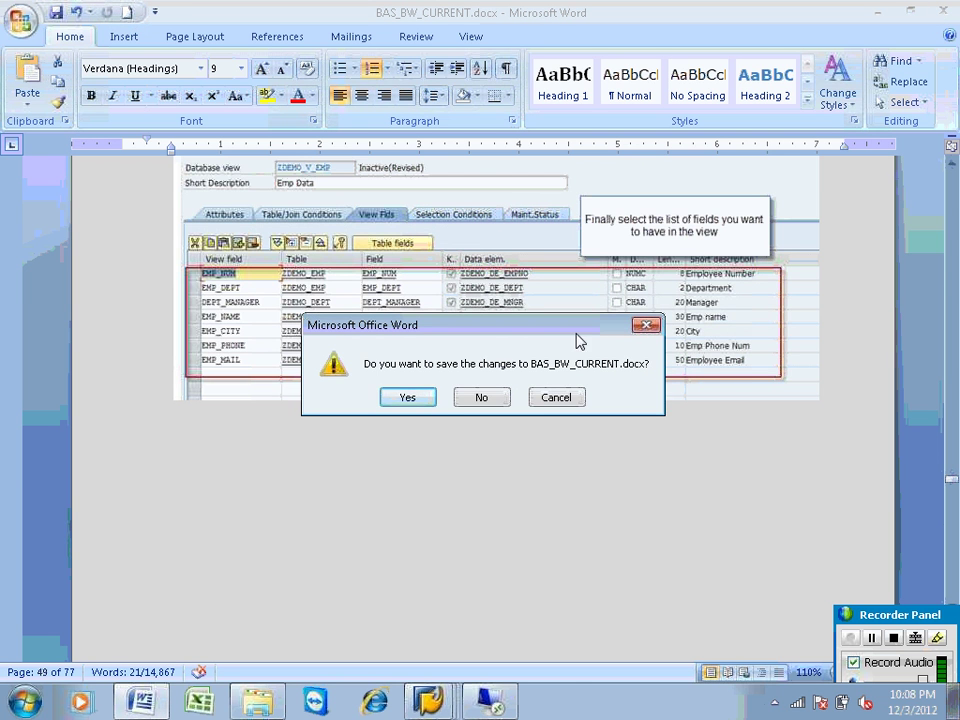
click(415, 400)
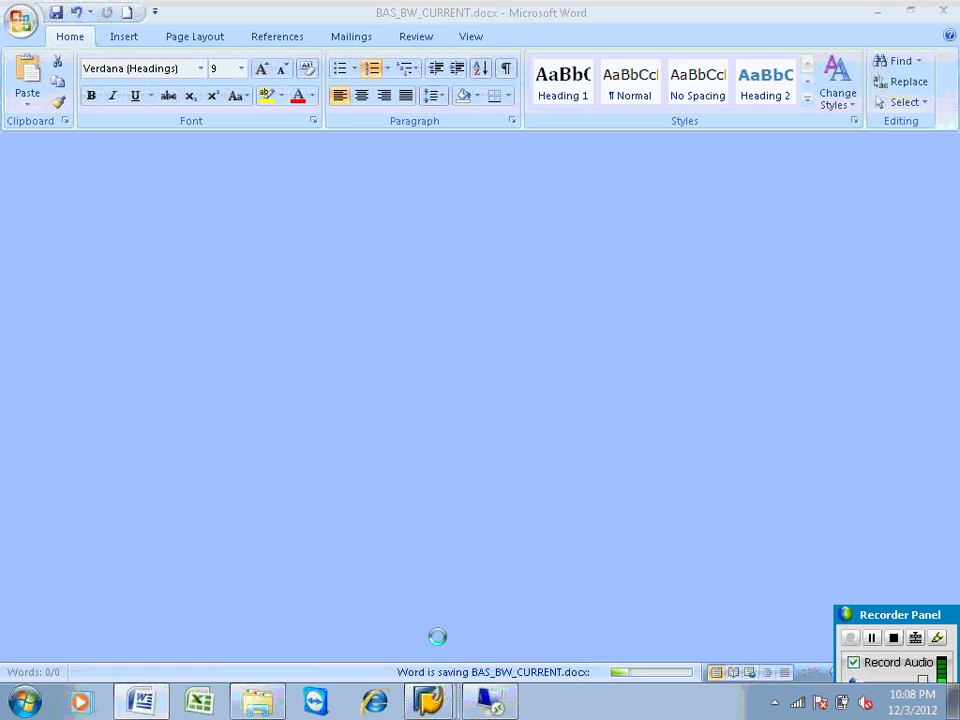
mouse_move(430, 698)
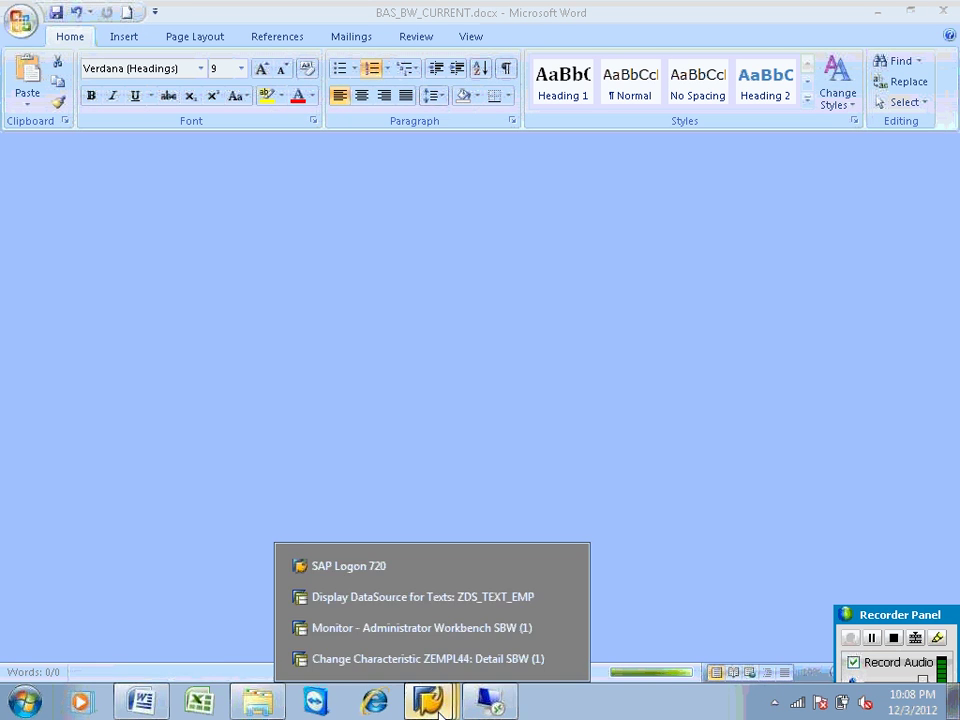
click(407, 597)
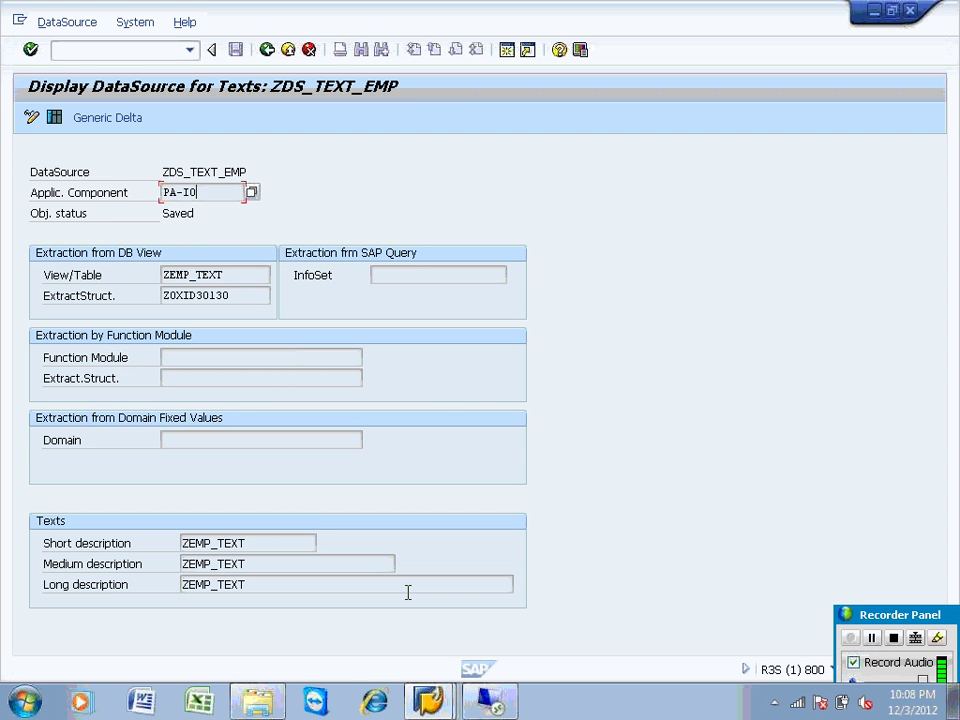